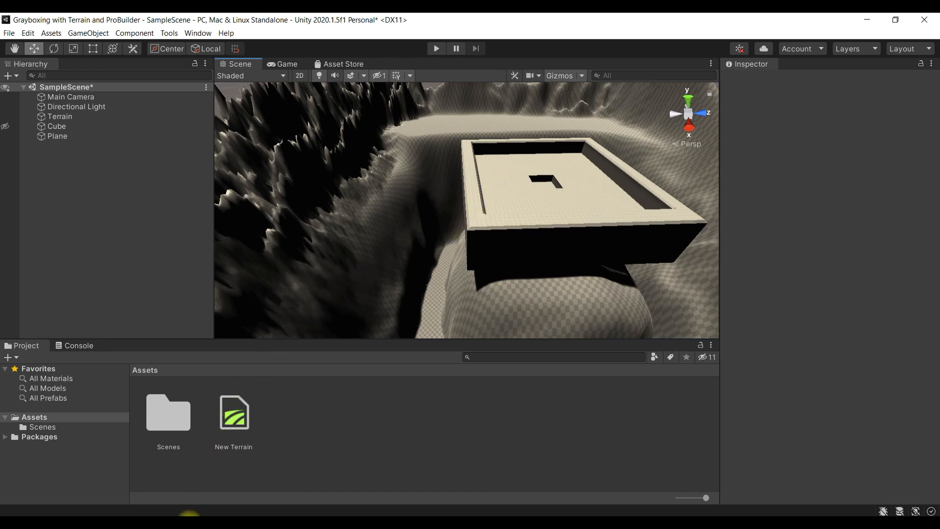
# Switch to the web browser and search Google for "grass tileable texture", showing the full image results
pyautogui.click(191, 515)
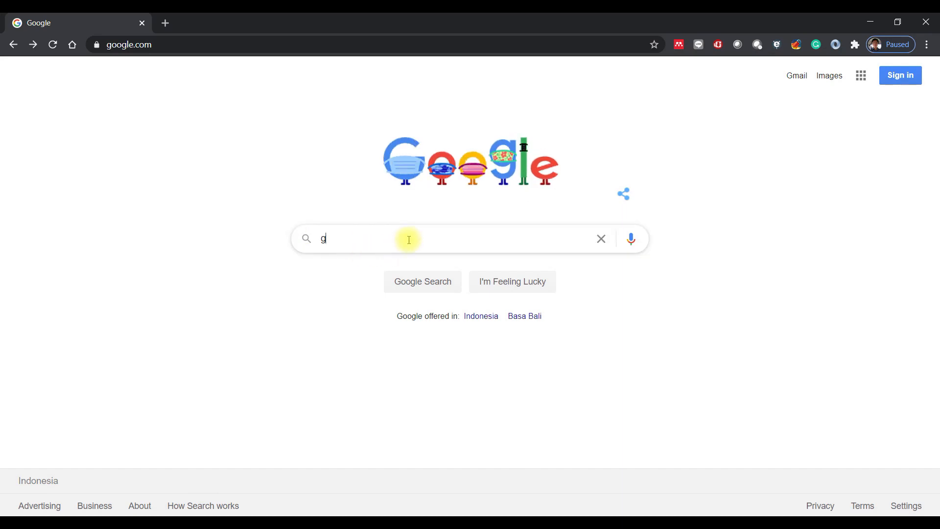
pyautogui.write('rass')
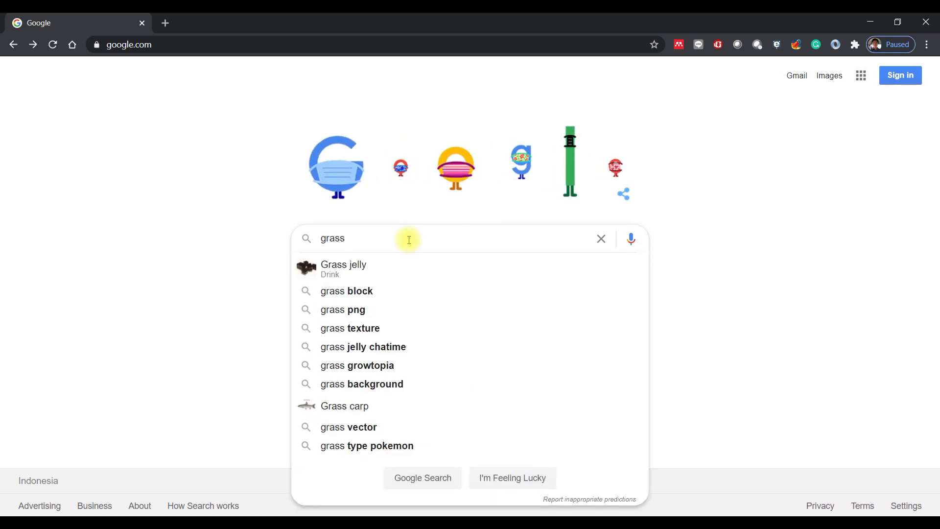
pyautogui.write(' tilea')
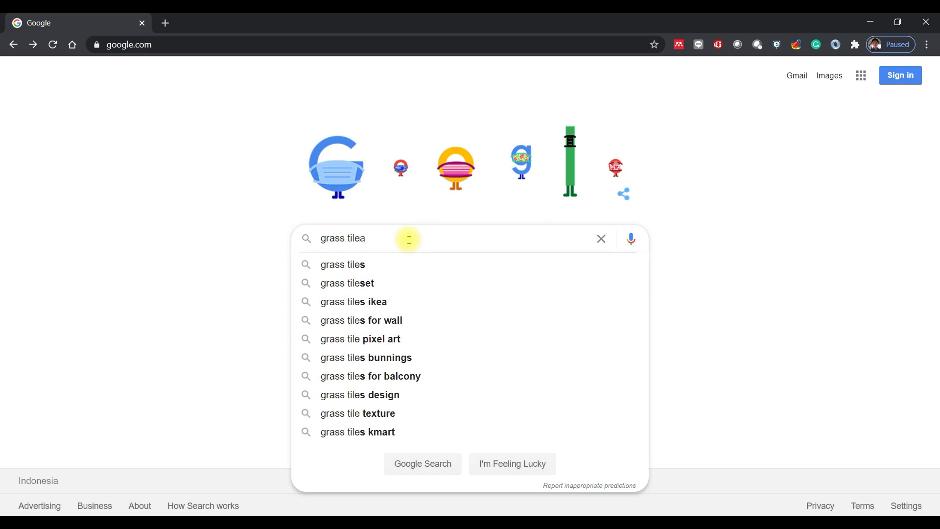
pyautogui.write('ble')
pyautogui.press('Down')
pyautogui.press('Return')
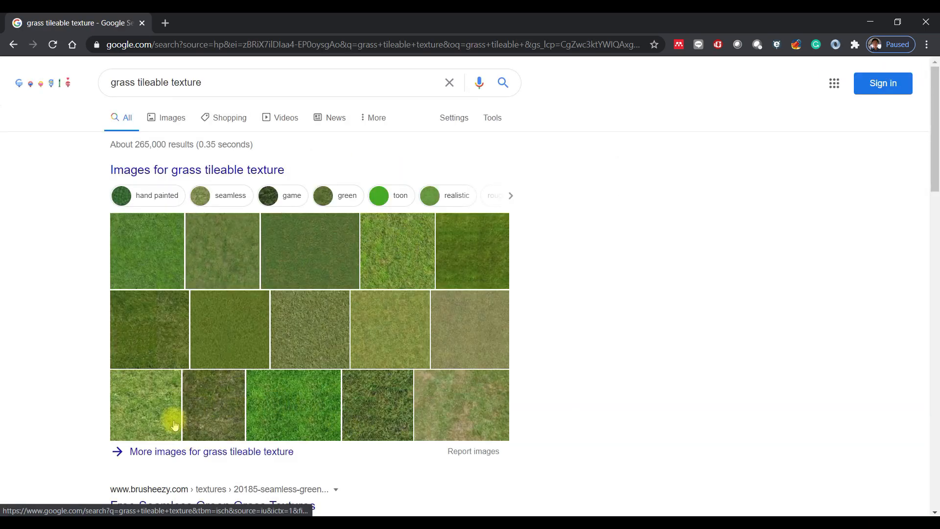
pyautogui.scroll(-1, 168, 418)
pyautogui.click(235, 389)
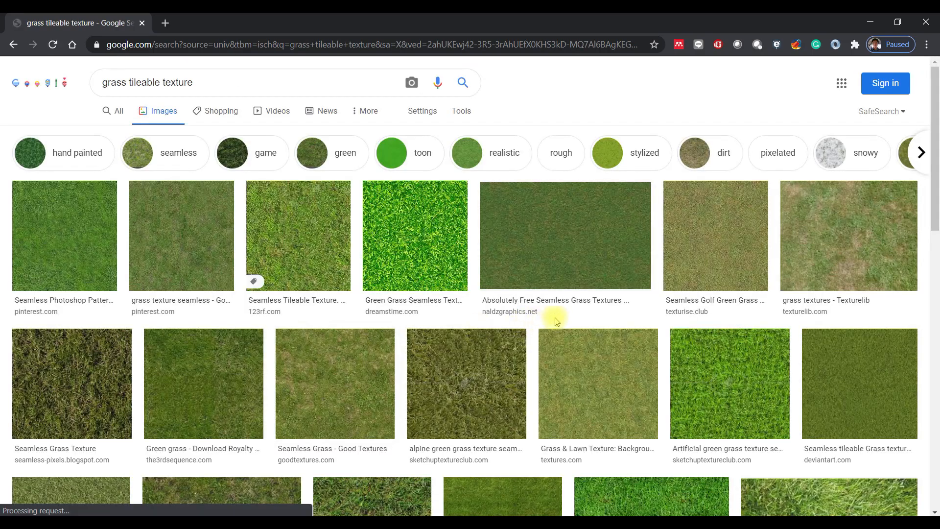
# Open the preview of the bright green Seamless Grass Texture Free image from textures4photoshop.com
pyautogui.scroll(-2, 682, 279)
pyautogui.scroll(-2, 615, 284)
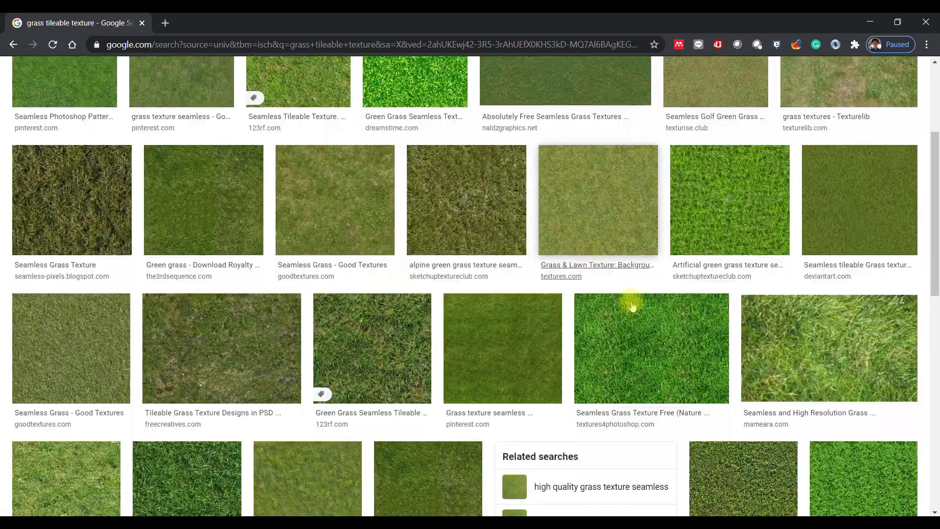
pyautogui.scroll(-1, 675, 338)
pyautogui.scroll(1, 651, 305)
pyautogui.click(651, 295)
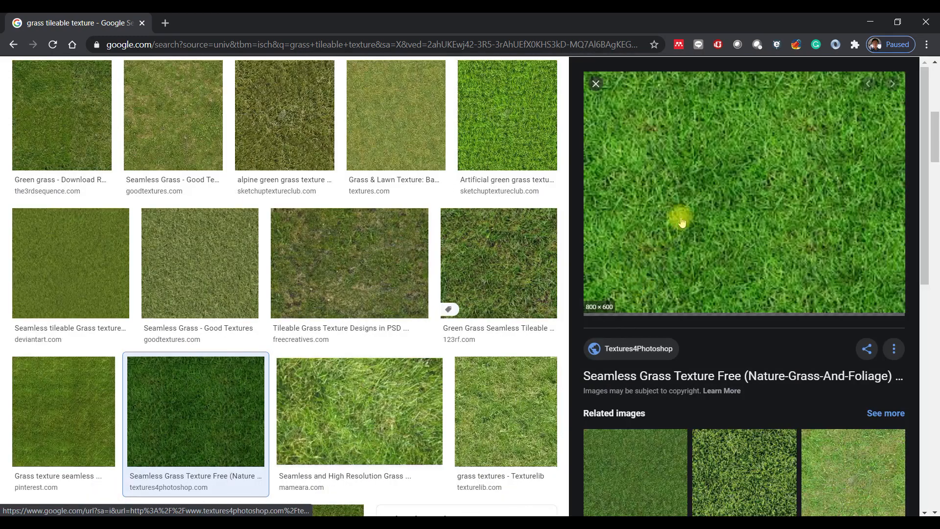
# Save the previewed grass image as grass.png in the Texture folder under Downloads
pyautogui.rightClick(701, 174)
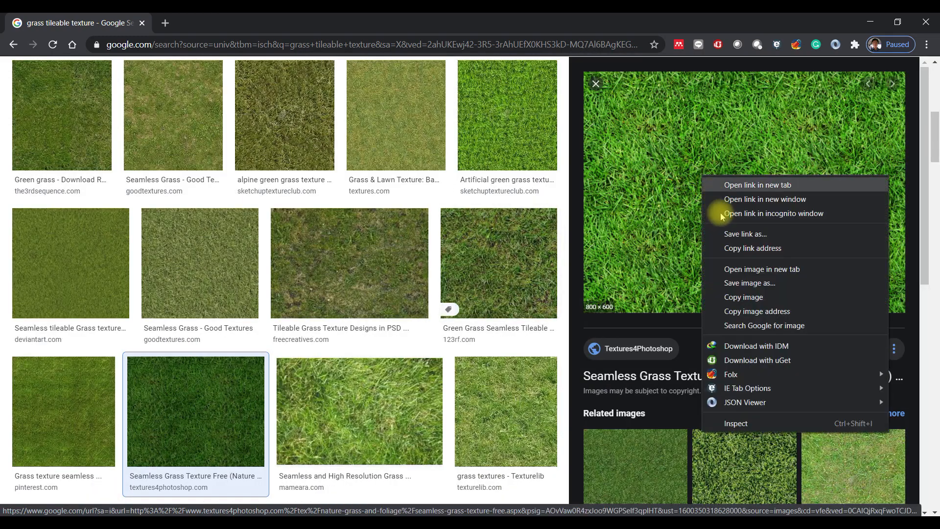
pyautogui.click(764, 284)
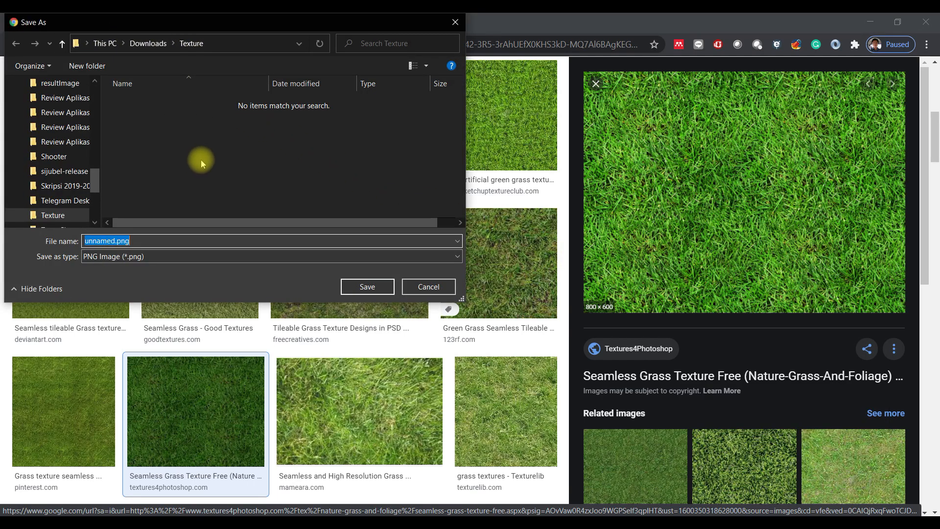
pyautogui.press('BackSpace')
pyautogui.press('BackSpace')
pyautogui.press('BackSpace')
pyautogui.press('BackSpace')
pyautogui.press('BackSpace')
pyautogui.press('BackSpace')
pyautogui.press('BackSpace')
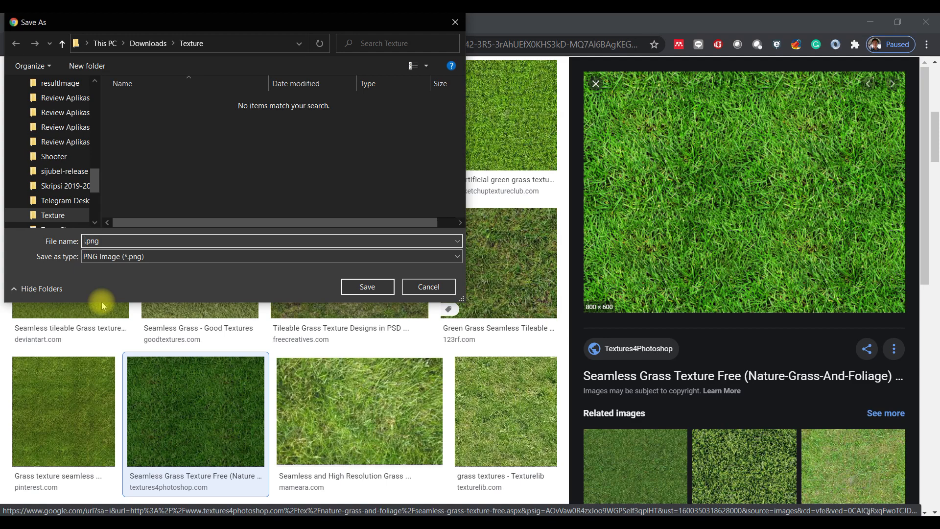
pyautogui.write('grass')
pyautogui.click(367, 286)
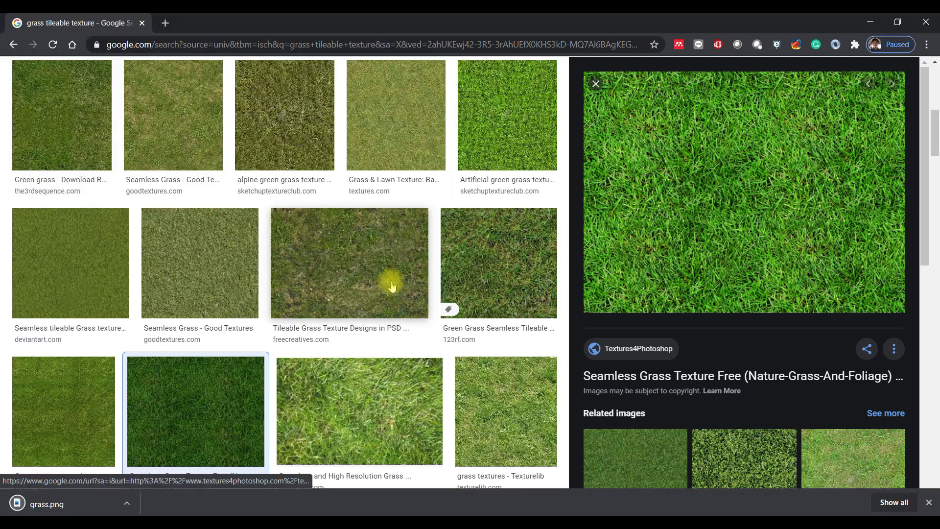
# Change the image search to "mud tileable texture"
pyautogui.scroll(10, 211, 230)
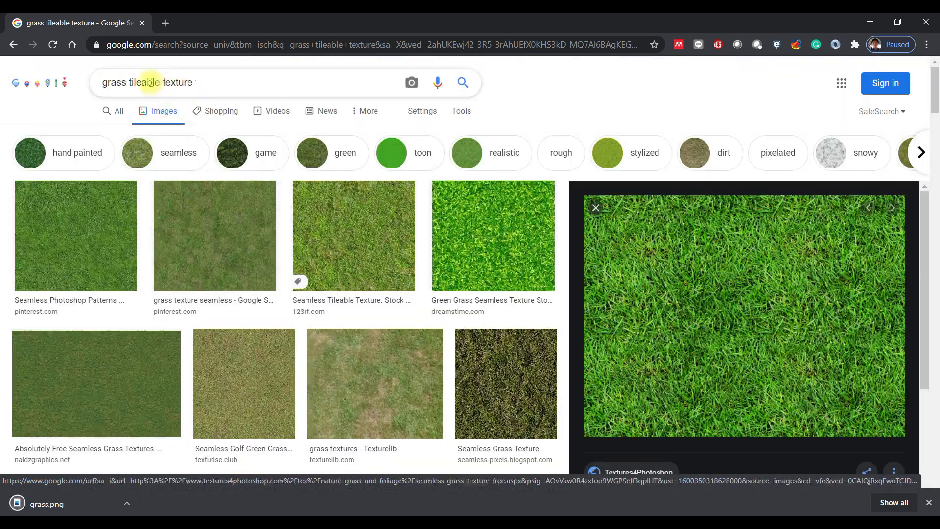
pyautogui.moveTo(121, 83); pyautogui.dragTo(67, 80)
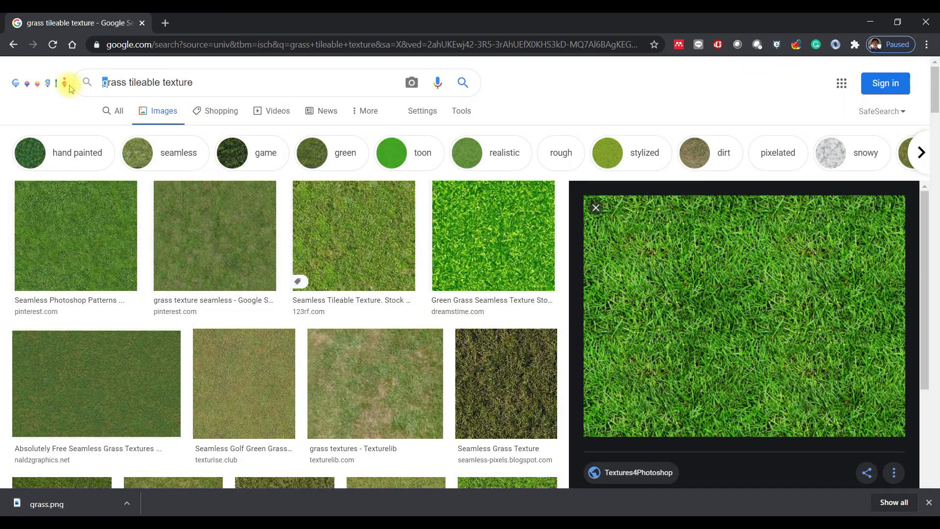
pyautogui.write('mud')
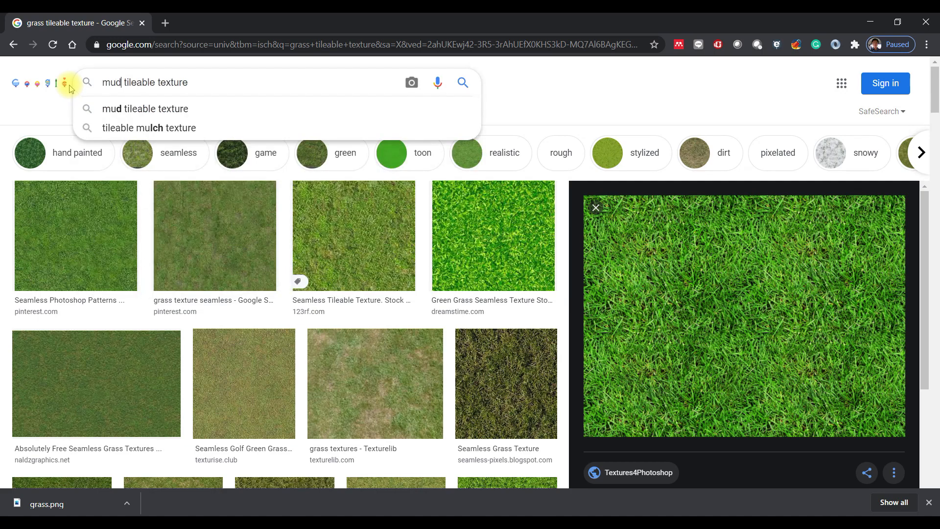
pyautogui.press('Return')
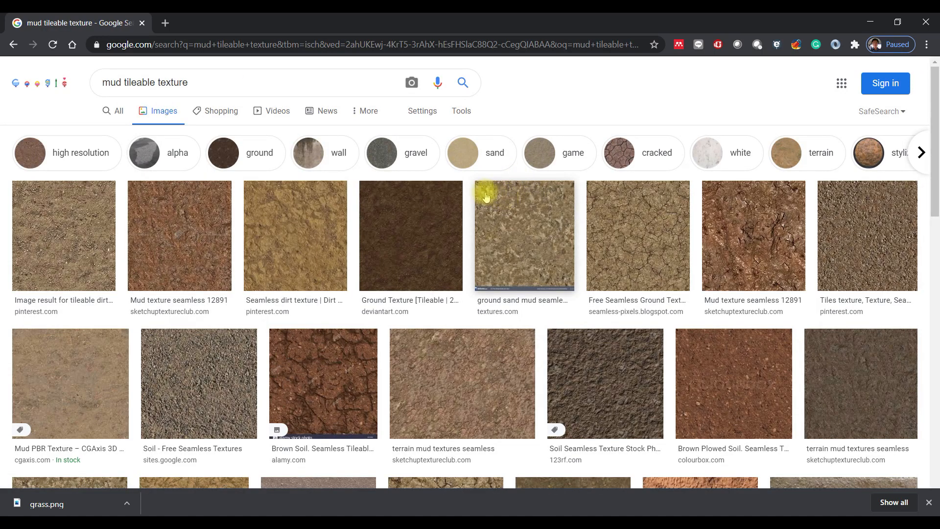
# Look through the mud texture results and open the preview of the cracked soil texture from pinterest.ie
pyautogui.scroll(-2, 210, 272)
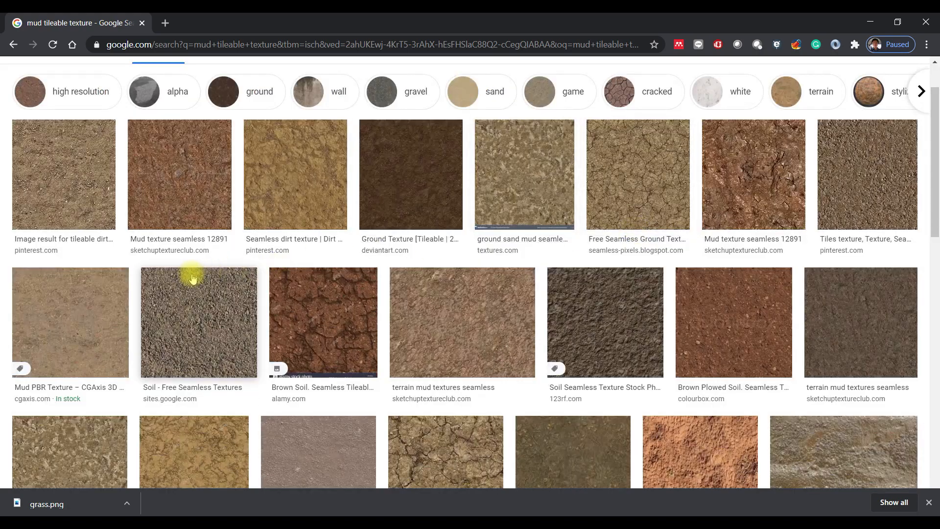
pyautogui.scroll(2, 438, 259)
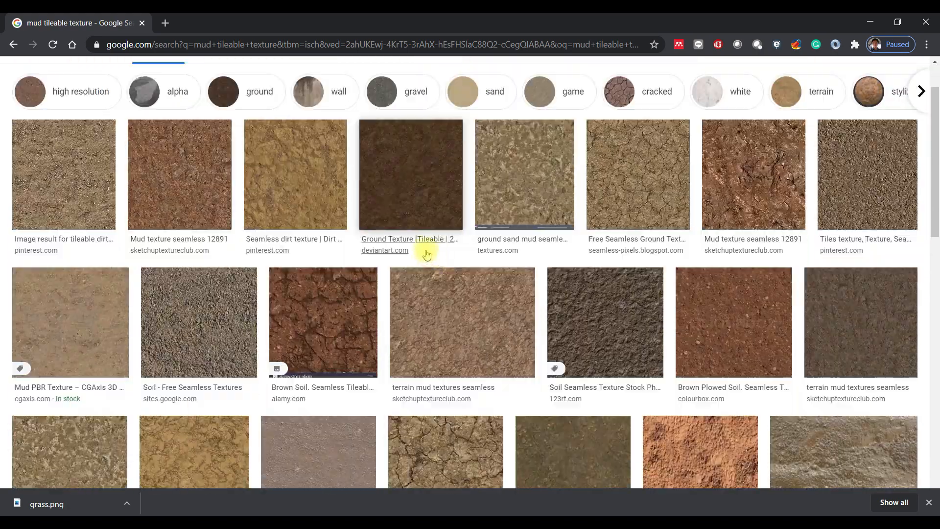
pyautogui.scroll(-3, 671, 200)
pyautogui.scroll(-1, 671, 206)
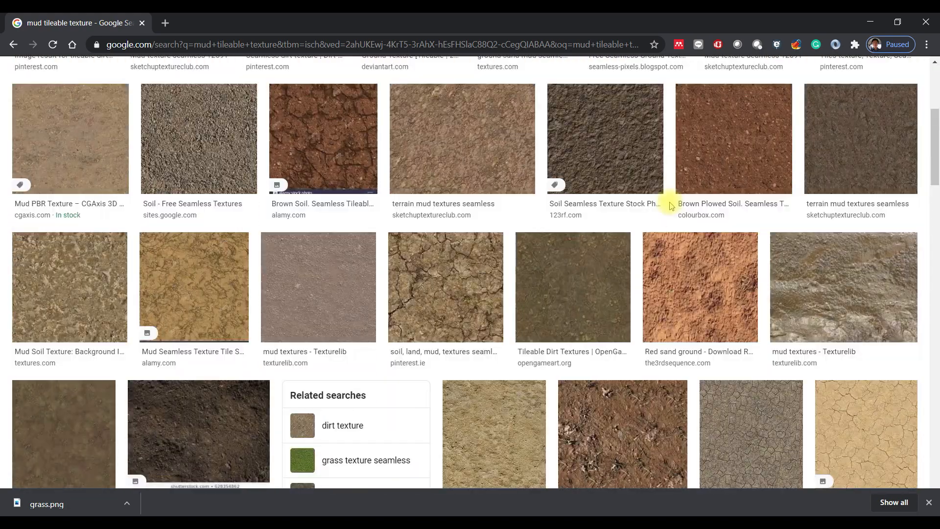
pyautogui.scroll(2, 669, 205)
pyautogui.scroll(-4, 670, 204)
pyautogui.scroll(-1, 671, 207)
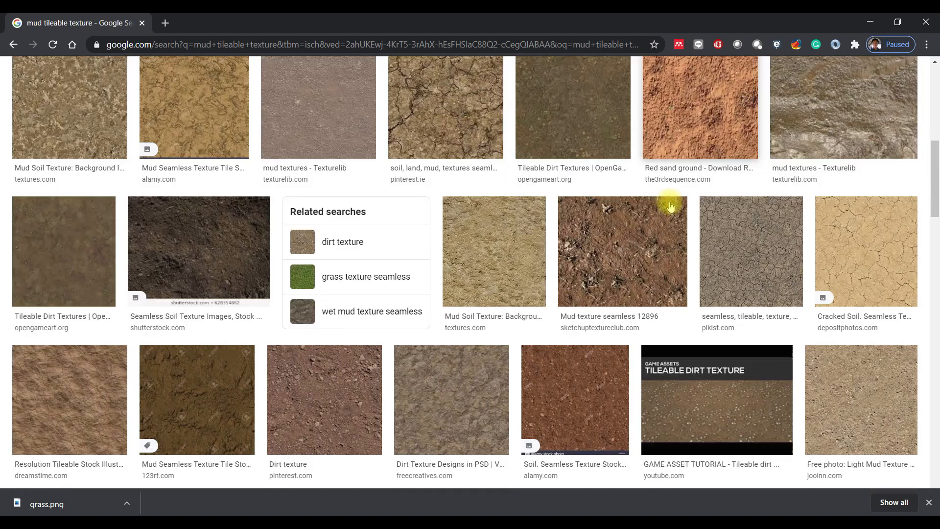
pyautogui.scroll(3, 670, 207)
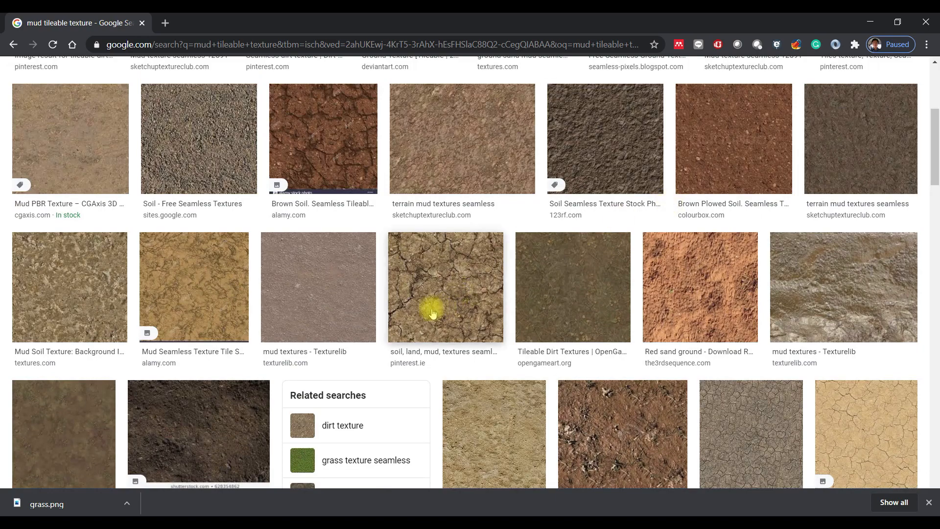
pyautogui.scroll(-9, 469, 302)
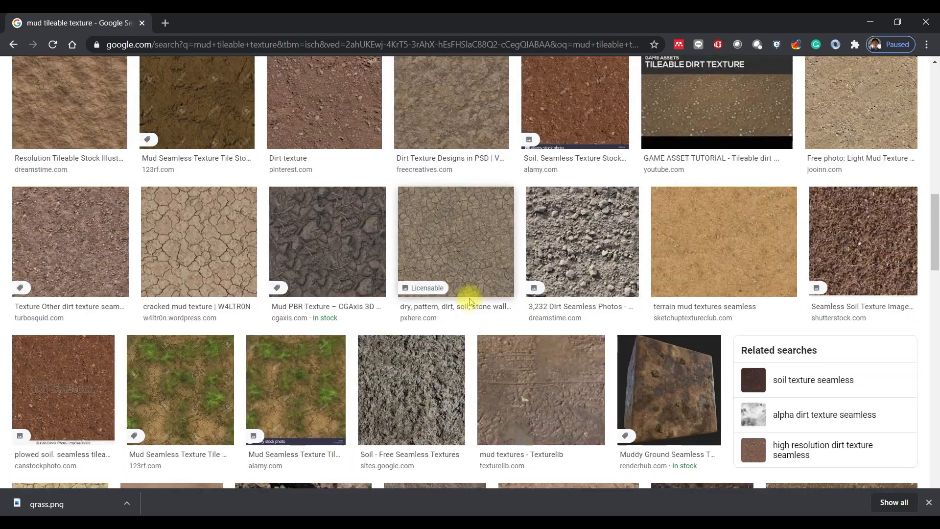
pyautogui.scroll(3, 458, 257)
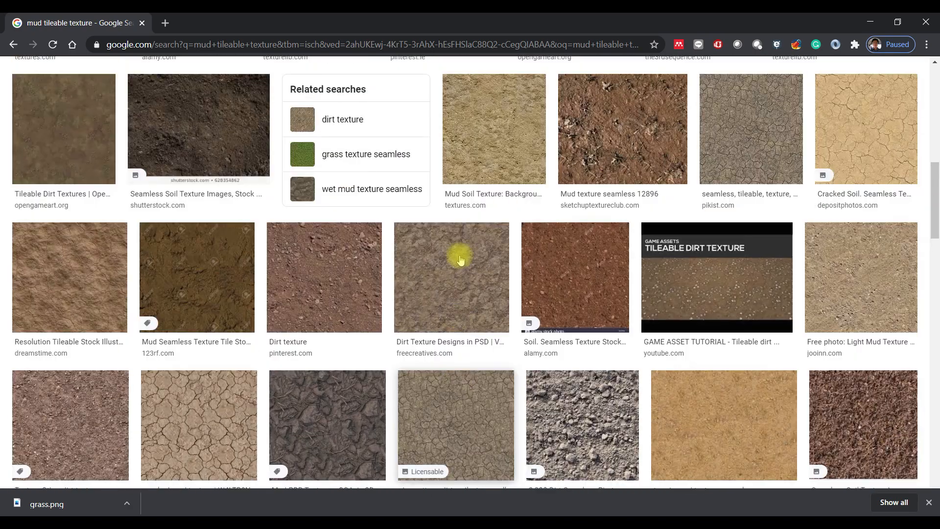
pyautogui.scroll(2, 460, 258)
pyautogui.scroll(3, 460, 259)
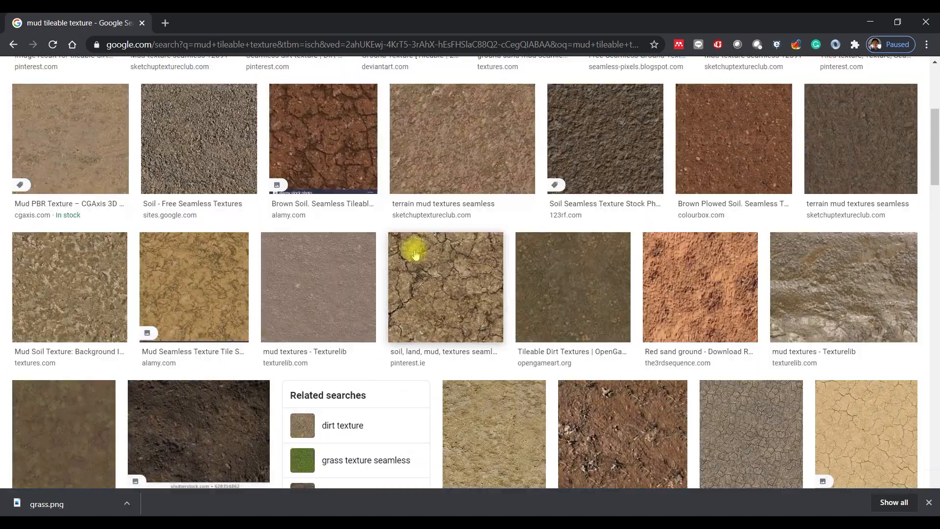
pyautogui.scroll(1, 462, 281)
pyautogui.scroll(-1, 465, 288)
pyautogui.click(467, 293)
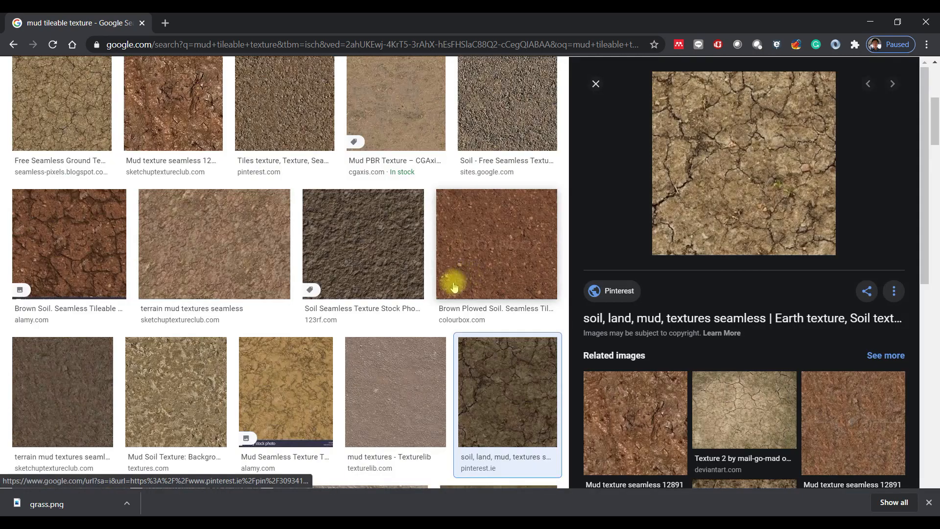
# Save the previewed cracked soil image as mud.jpg in the Texture folder
pyautogui.rightClick(741, 165)
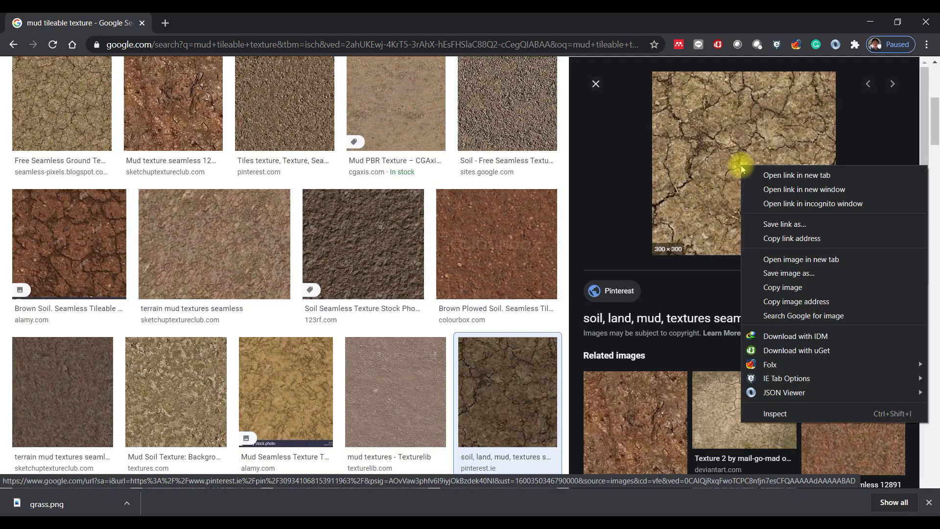
pyautogui.click(793, 275)
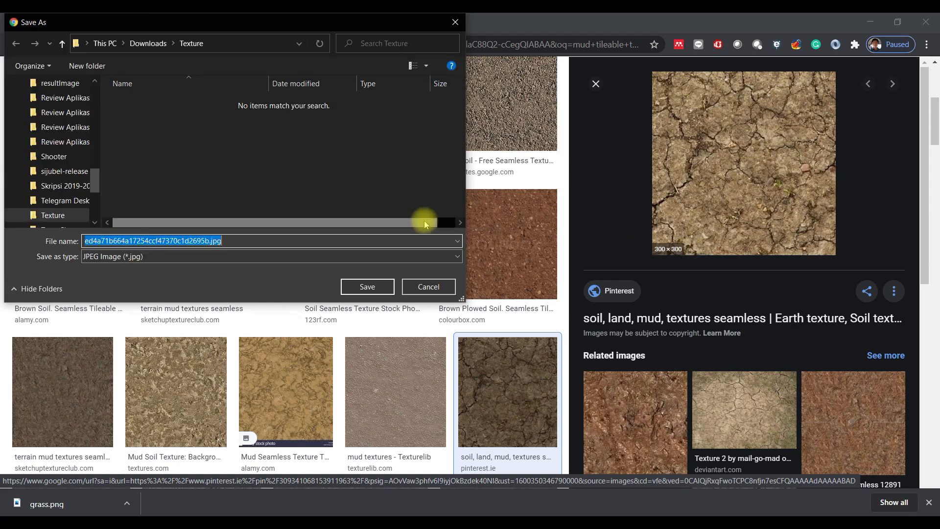
pyautogui.click(208, 240)
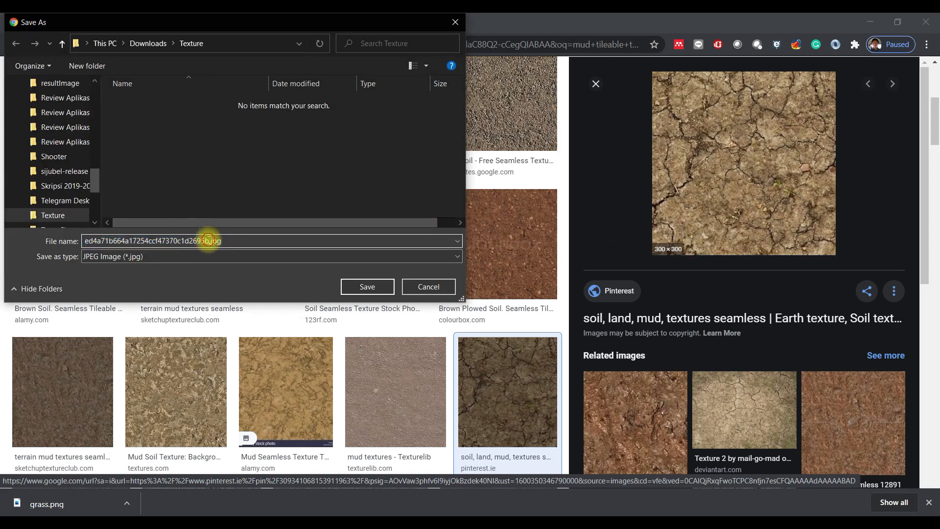
pyautogui.moveTo(208, 240); pyautogui.dragTo(8, 262)
pyautogui.write('b')
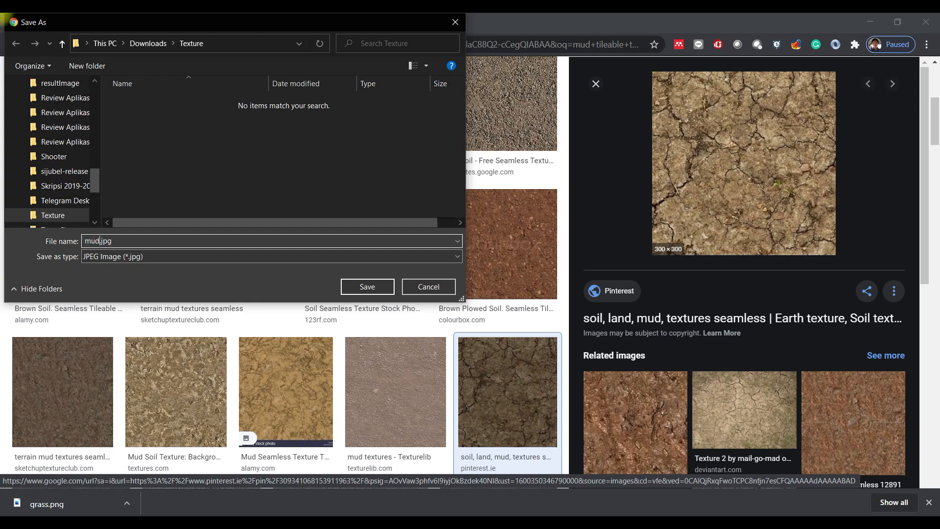
pyautogui.press('Return')
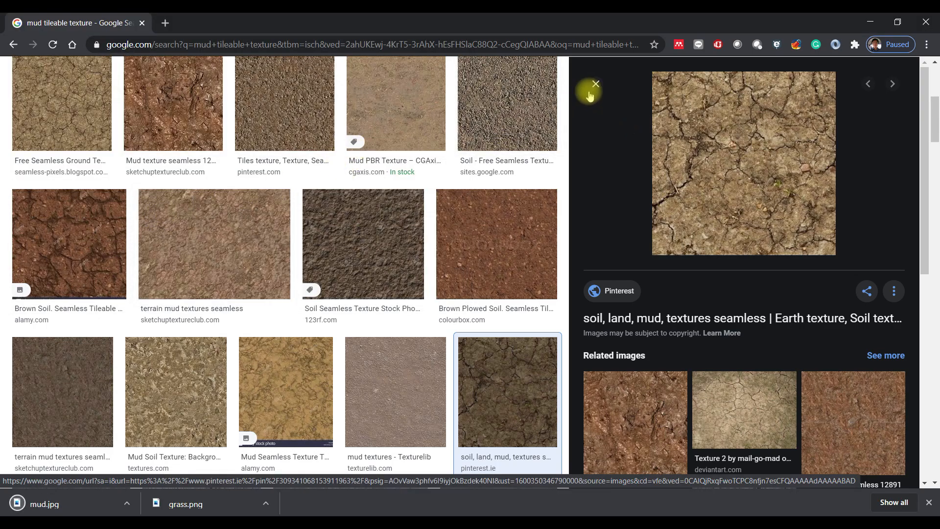
# Close the image preview and change the image search to "rock tileable texture"
pyautogui.click(595, 85)
pyautogui.scroll(5, 189, 120)
pyautogui.moveTo(121, 83); pyautogui.dragTo(64, 82)
pyautogui.write('rock tileable texture')
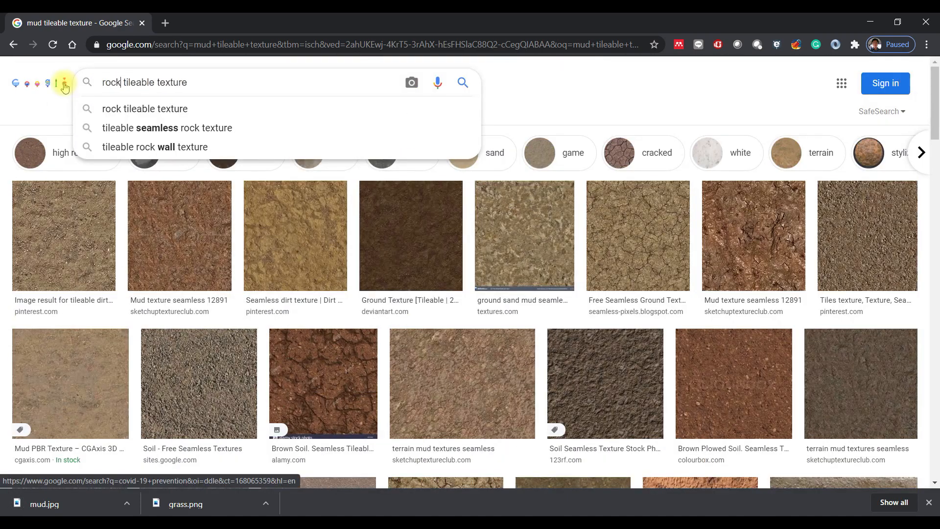
pyautogui.press('Return')
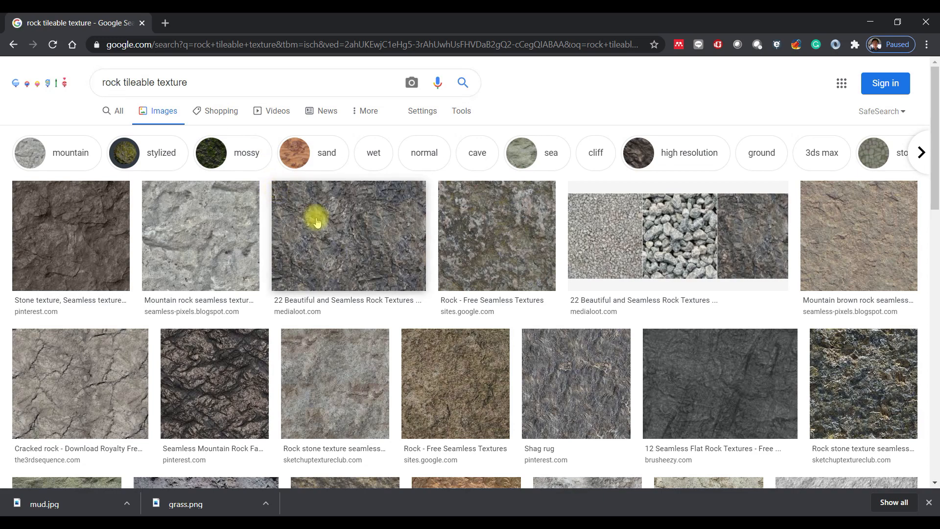
# Look through the rock texture results and open the preview of the first dark rock texture from medialoot.com
pyautogui.scroll(-1, 291, 227)
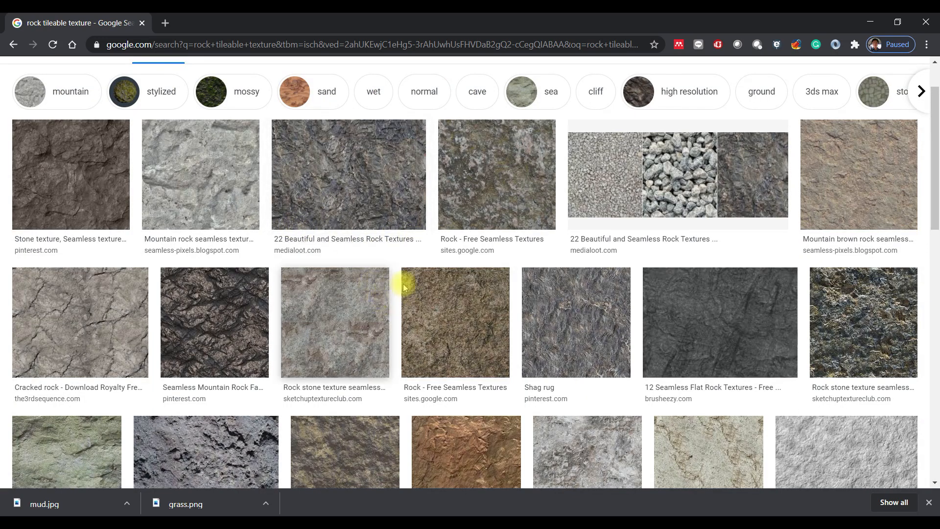
pyautogui.scroll(-1, 621, 239)
pyautogui.scroll(1, 583, 252)
pyautogui.scroll(-3, 560, 266)
pyautogui.scroll(5, 541, 268)
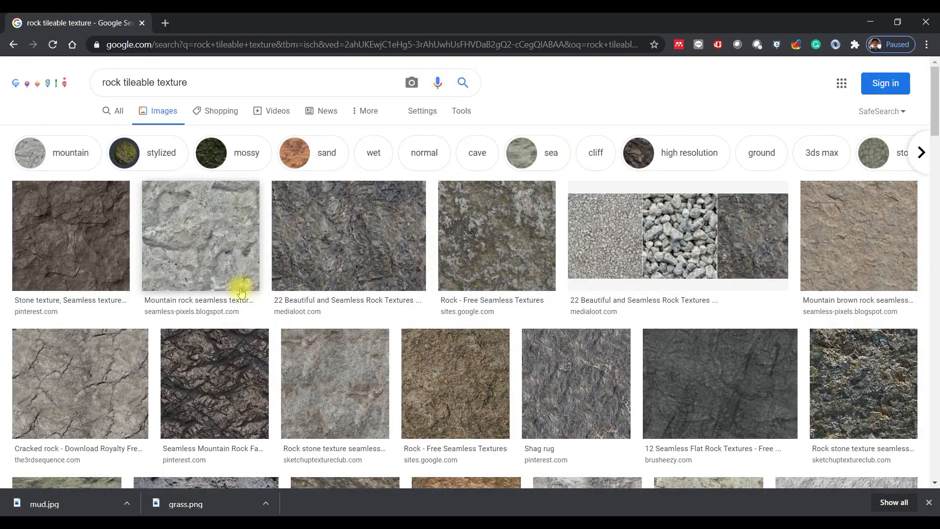
pyautogui.scroll(-1, 149, 311)
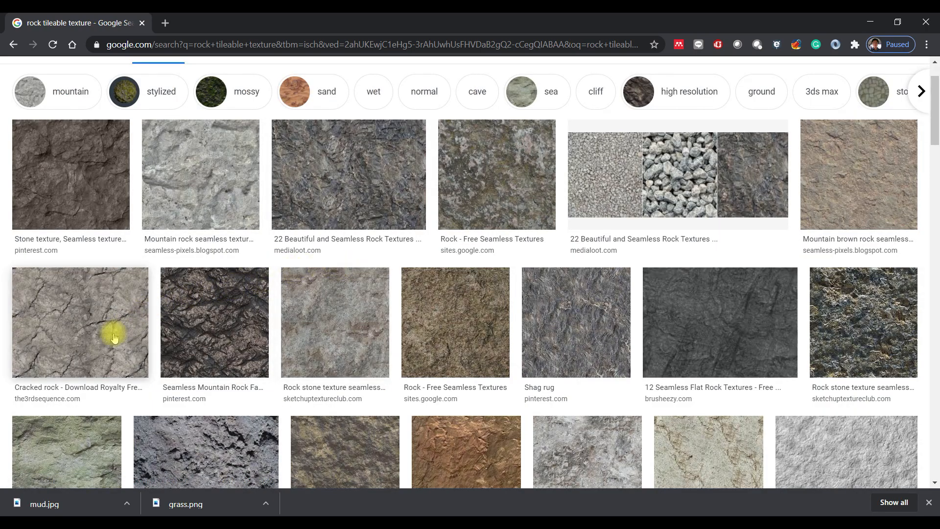
pyautogui.scroll(-2, 116, 336)
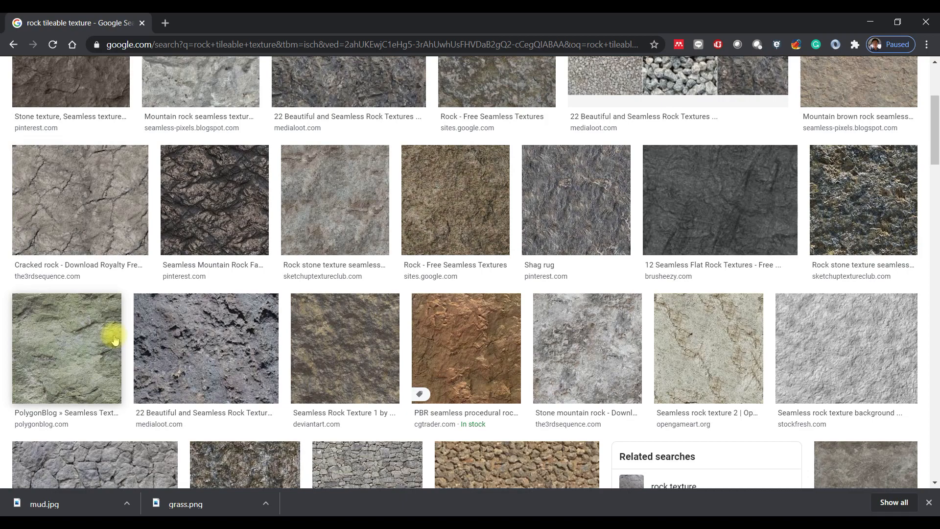
pyautogui.scroll(-2, 151, 316)
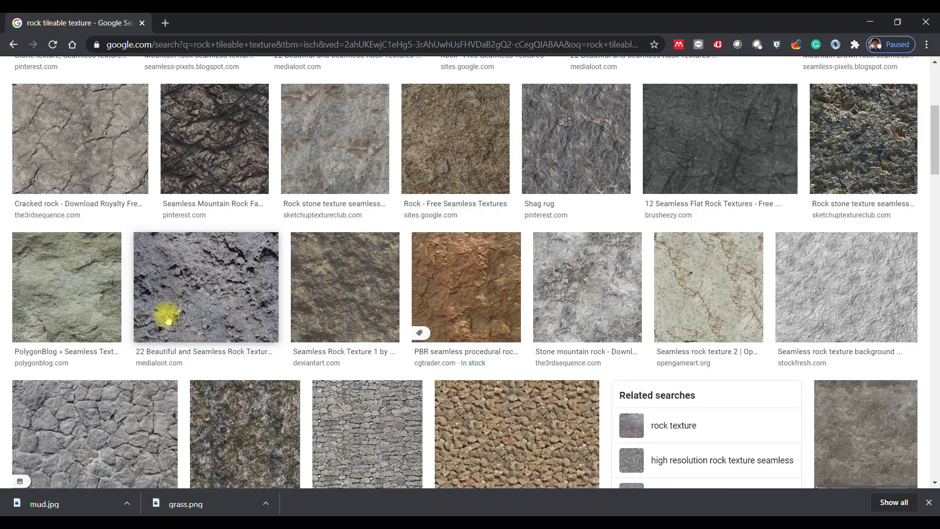
pyautogui.scroll(3, 264, 391)
pyautogui.scroll(-2, 255, 372)
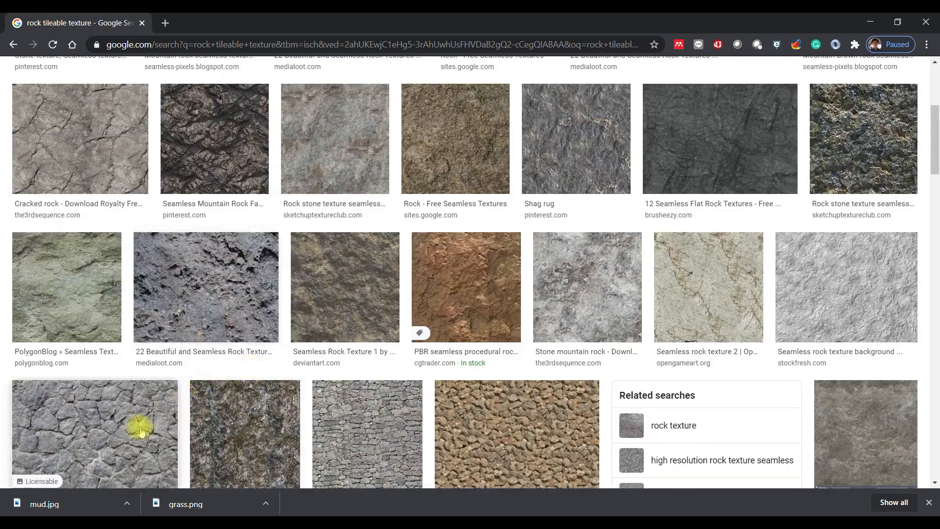
pyautogui.scroll(3, 189, 358)
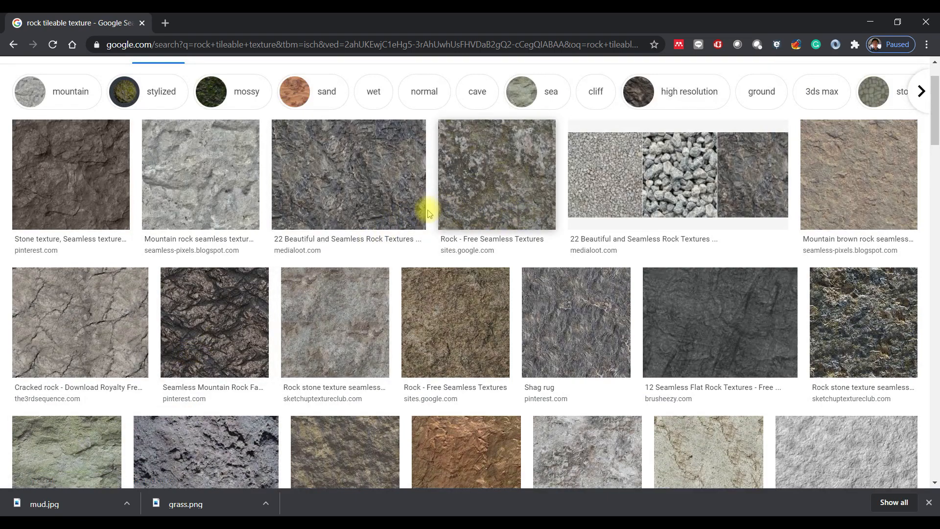
pyautogui.click(398, 201)
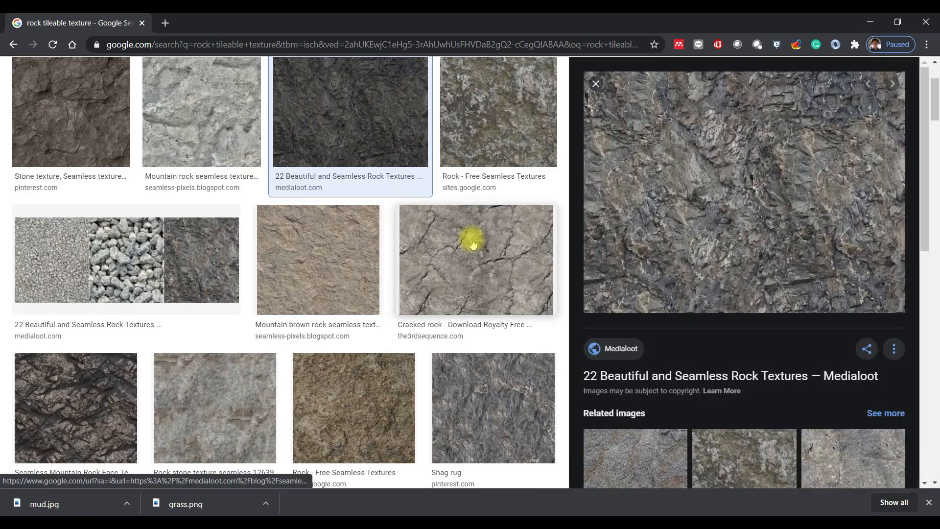
pyautogui.rightClick(724, 199)
pyautogui.click(776, 303)
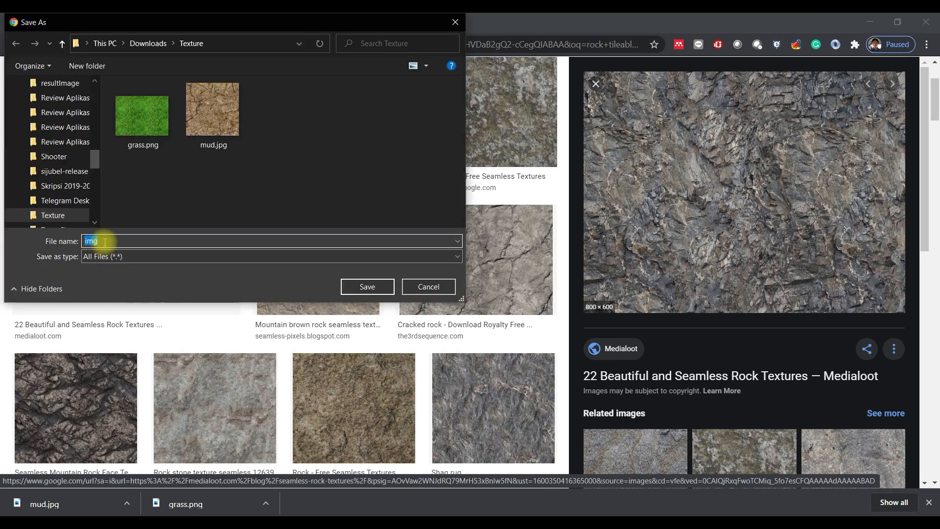
pyautogui.click(429, 285)
# Save the previewed rock image as rocks.jpg in the Texture folder
pyautogui.rightClick(782, 218)
pyautogui.click(803, 325)
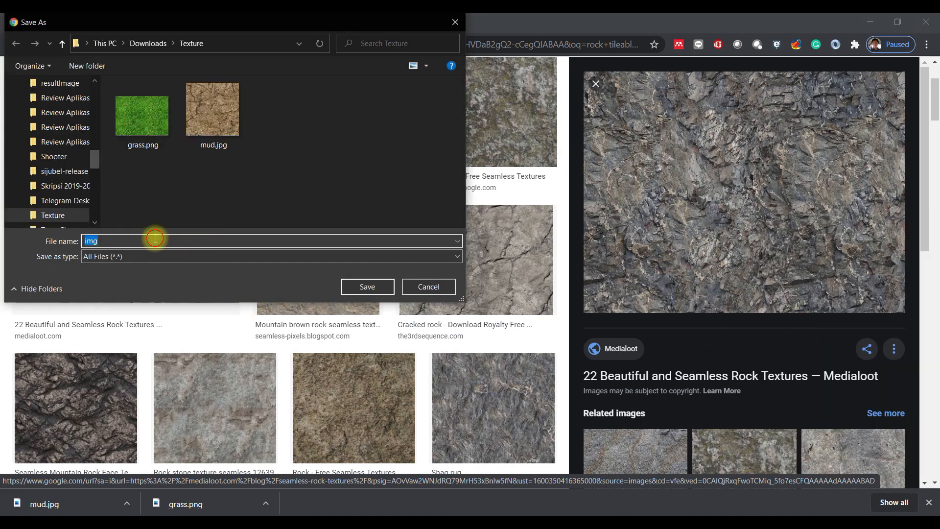
pyautogui.write('rocks.')
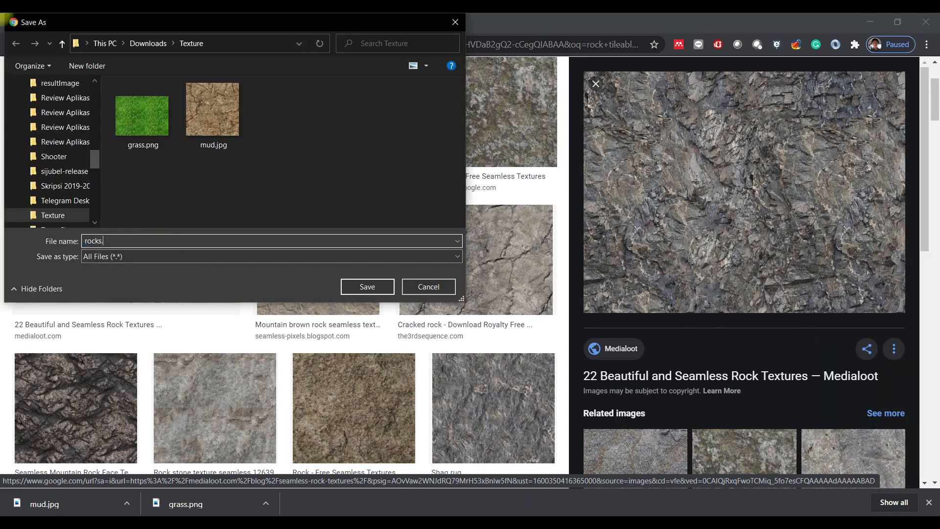
pyautogui.write('jpg')
pyautogui.press('Return')
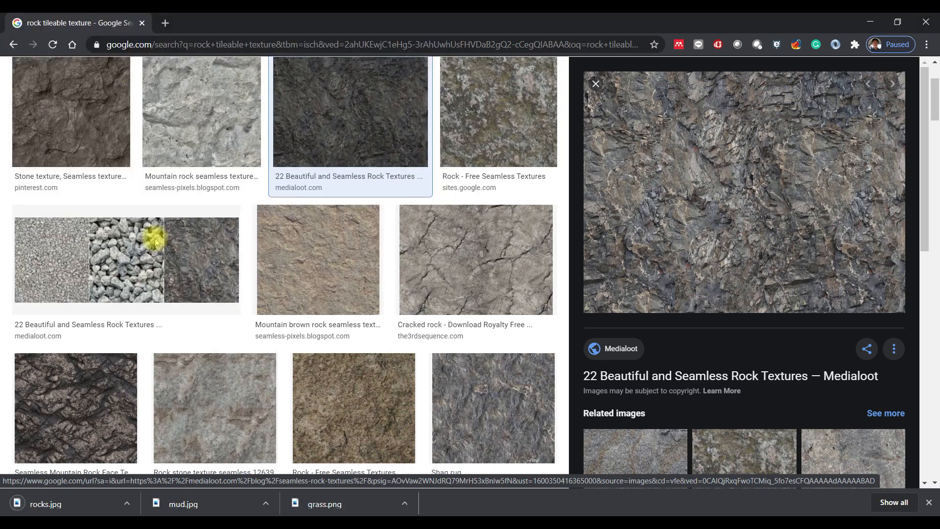
# View the downloaded rocks.jpg, close the viewer and show the file in its download folder
pyautogui.click(79, 503)
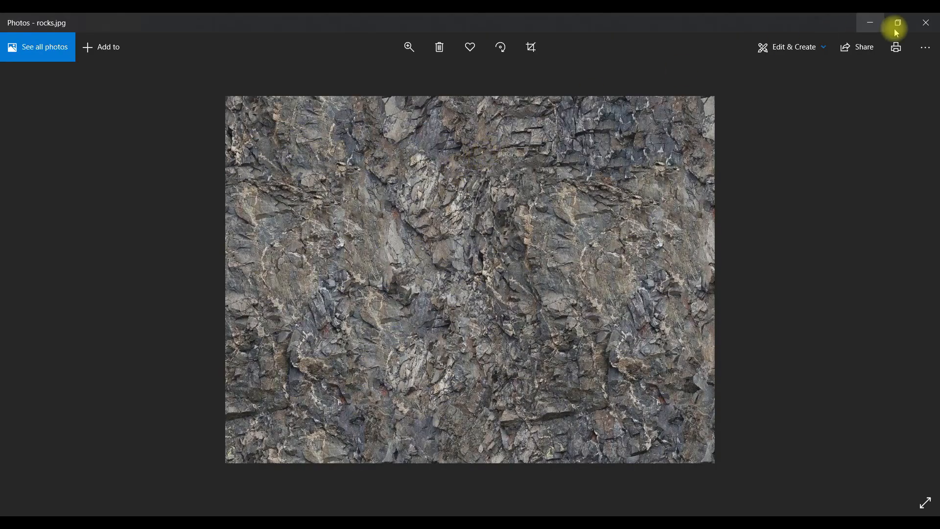
pyautogui.click(925, 23)
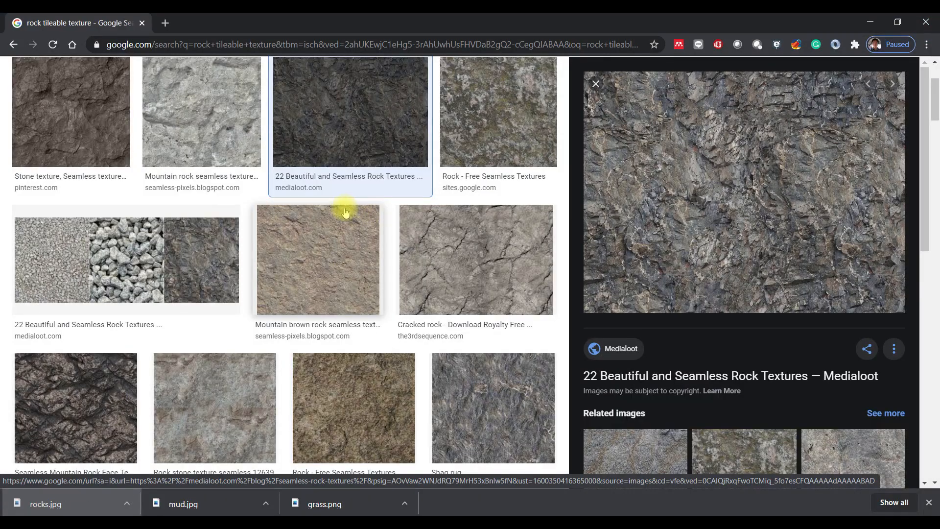
pyautogui.click(126, 502)
pyautogui.click(188, 458)
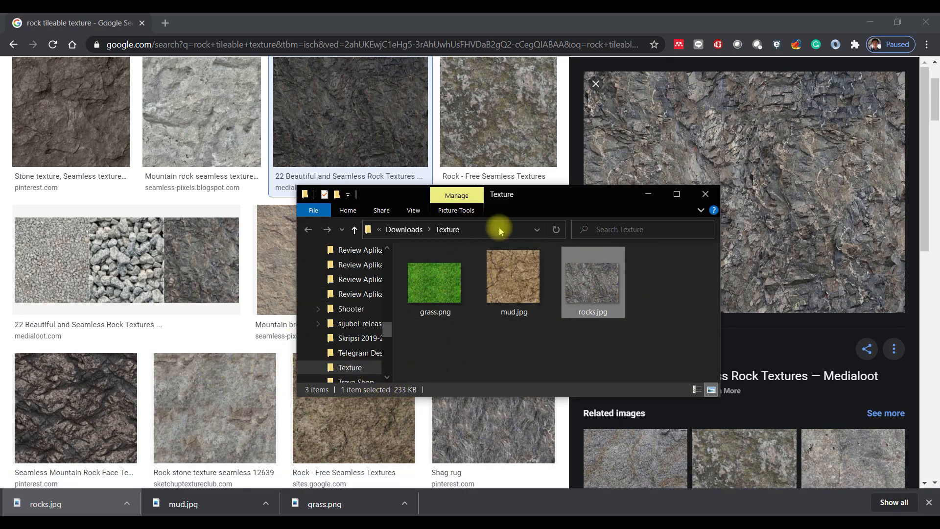
pyautogui.moveTo(535, 193); pyautogui.dragTo(336, 194)
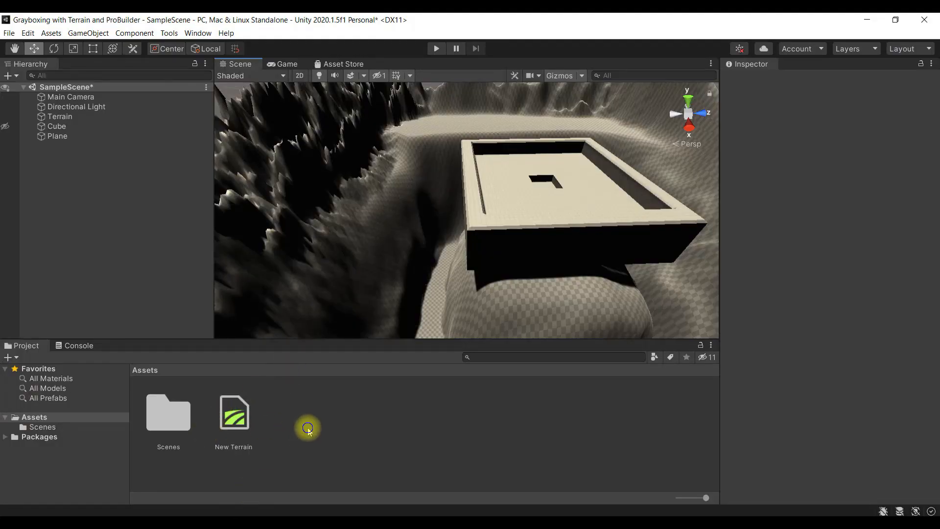
# Switch to Unity, create a folder named Textures in the project's Assets and open it
pyautogui.rightClick(307, 429)
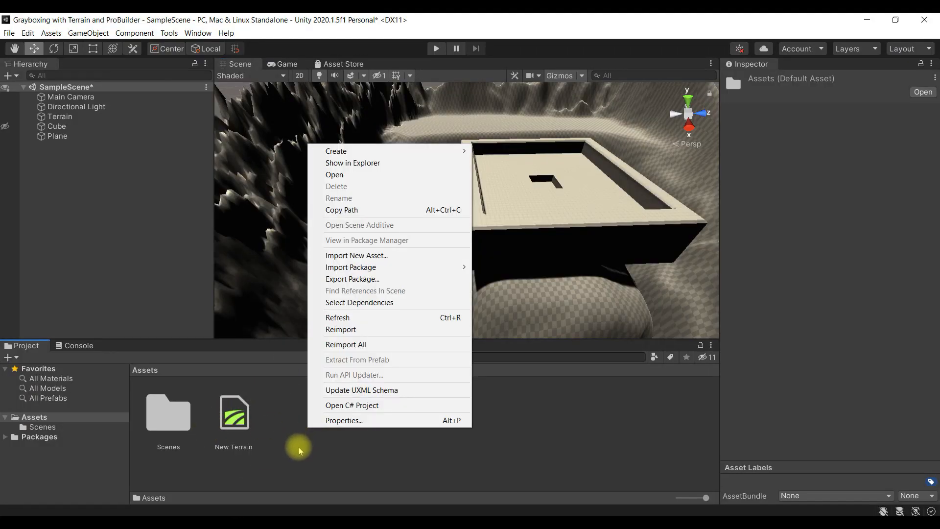
pyautogui.moveTo(440, 151)
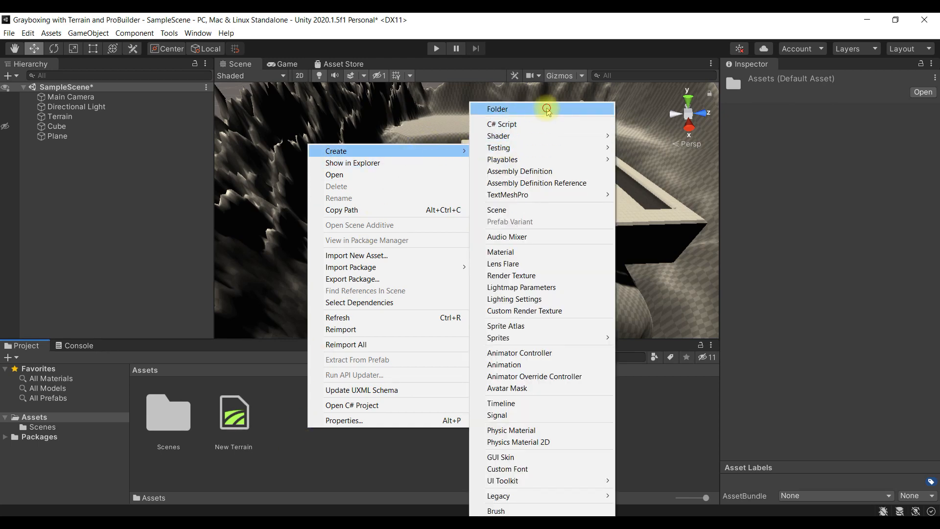
pyautogui.click(547, 109)
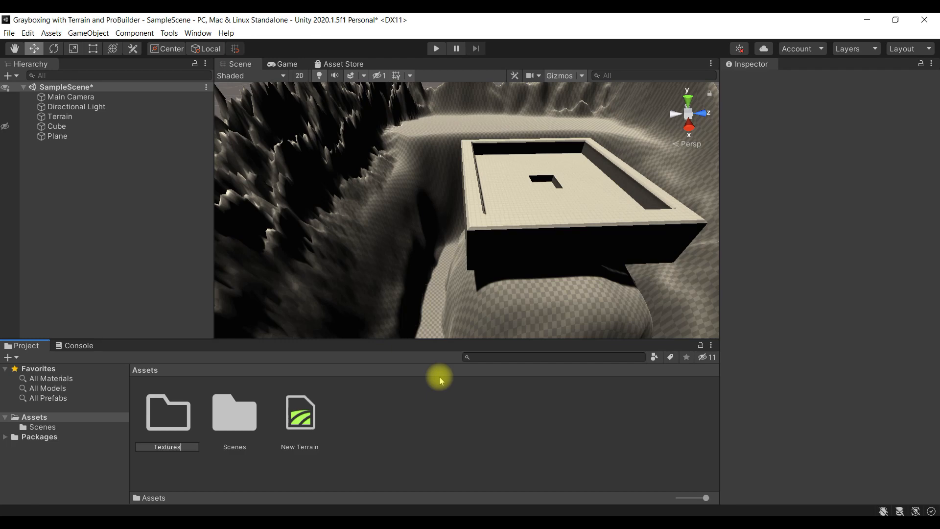
pyautogui.press('Return')
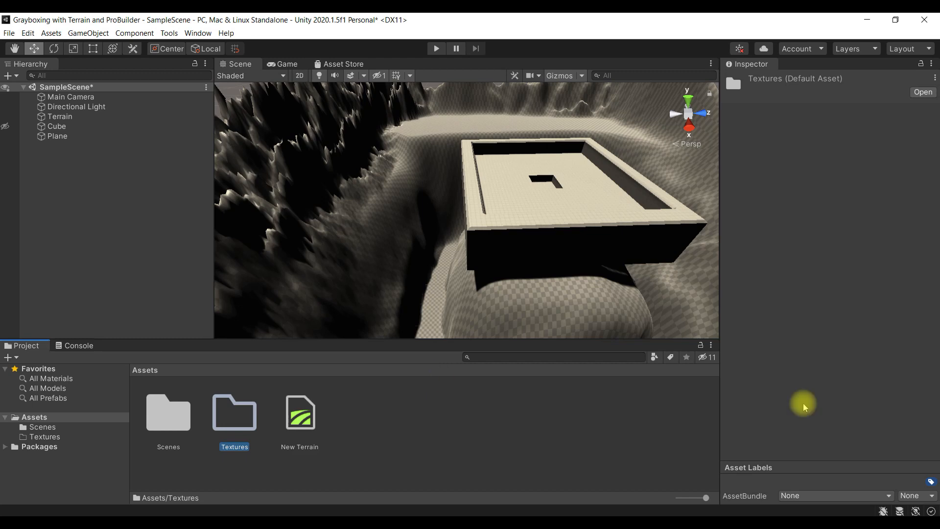
pyautogui.click(235, 413)
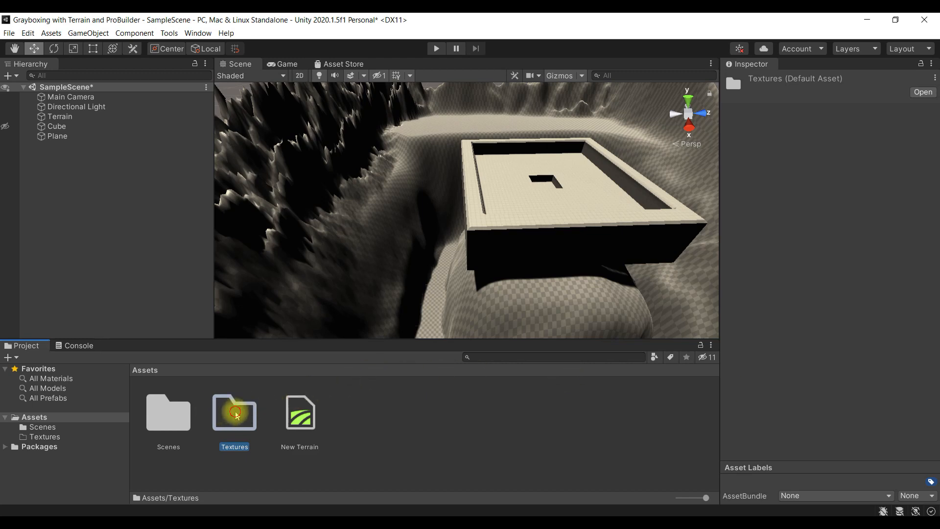
pyautogui.doubleClick(236, 413)
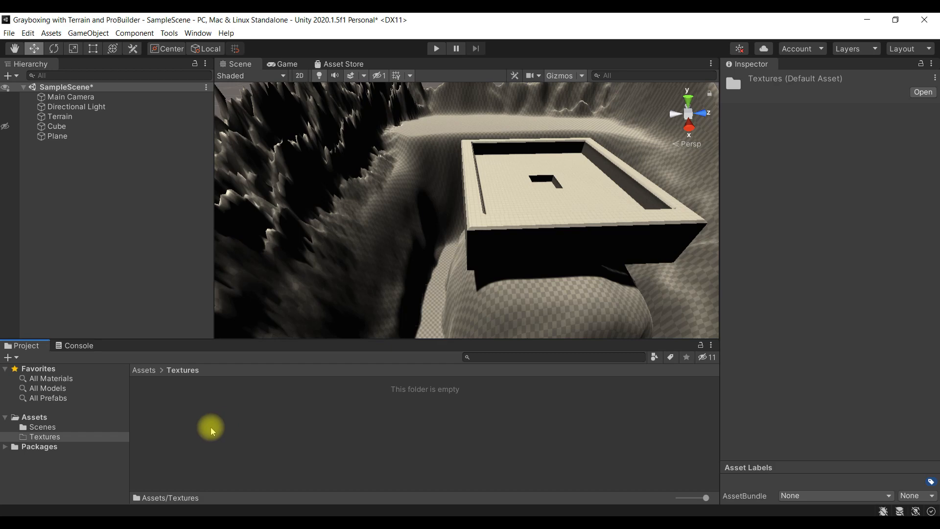
# Import grass.png, mud.jpg and rocks.jpg from the Downloads Texture folder into the project's Textures folder
pyautogui.click(146, 514)
pyautogui.moveTo(340, 161); pyautogui.dragTo(720, 164)
pyautogui.moveTo(830, 314); pyautogui.dragTo(196, 431)
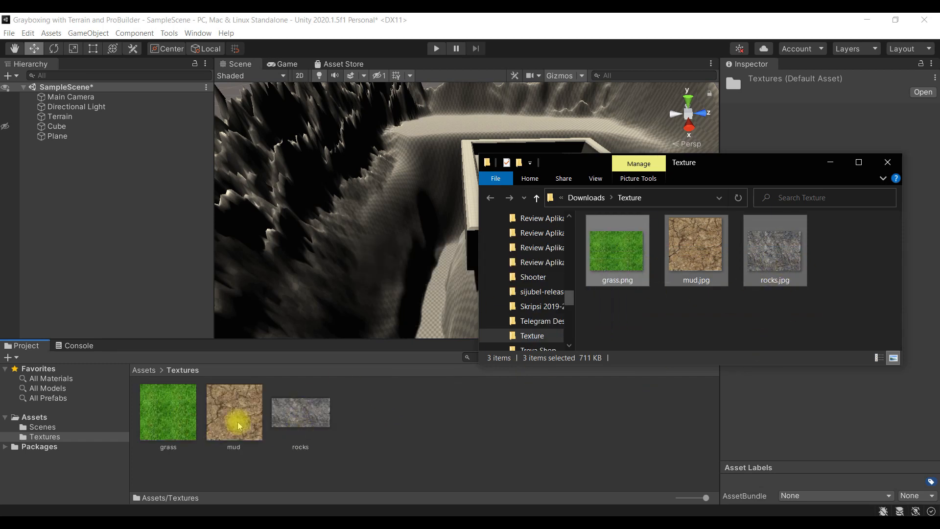
pyautogui.click(439, 421)
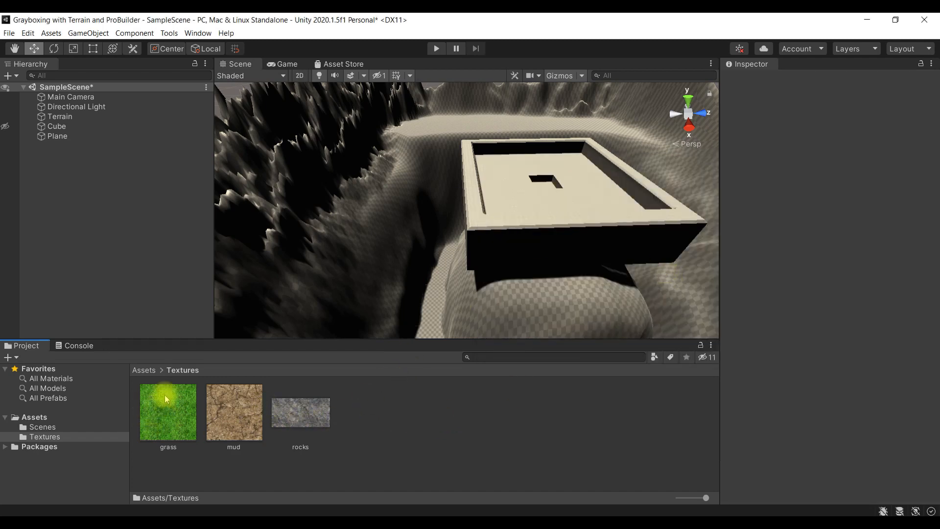
# Select the Terrain object and activate its Paint Texture tool
pyautogui.click(84, 117)
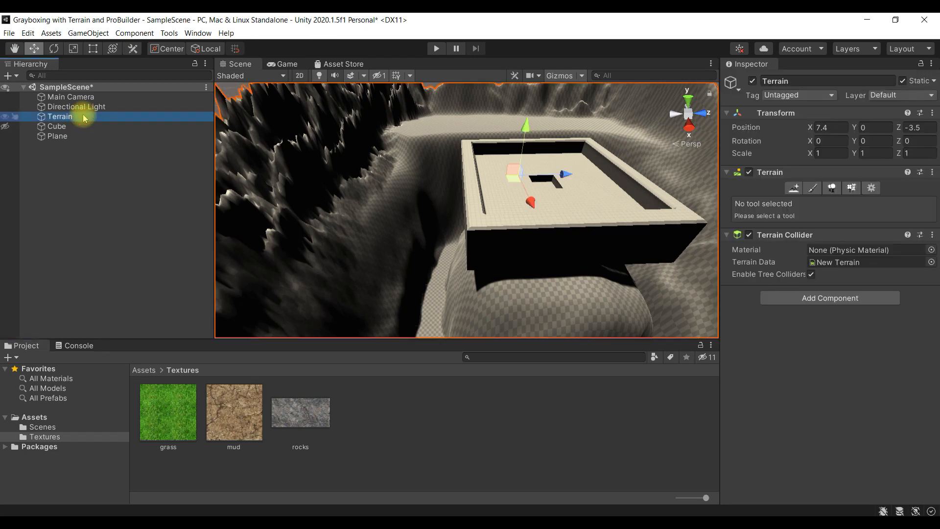
pyautogui.doubleClick(83, 117)
pyautogui.scroll(4, 420, 230)
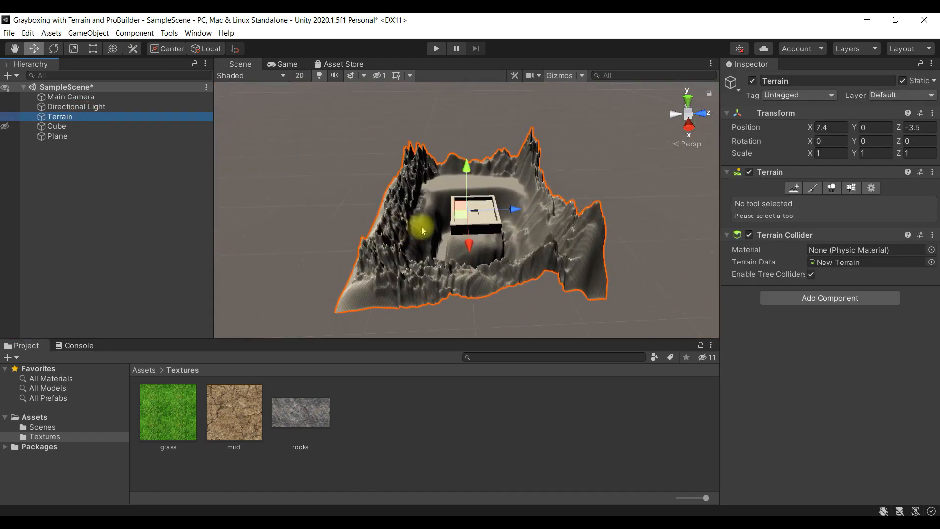
pyautogui.scroll(2, 422, 230)
pyautogui.keyDown('alt'); pyautogui.moveTo(396, 212); pyautogui.dragTo(157, 221); pyautogui.keyUp('alt')
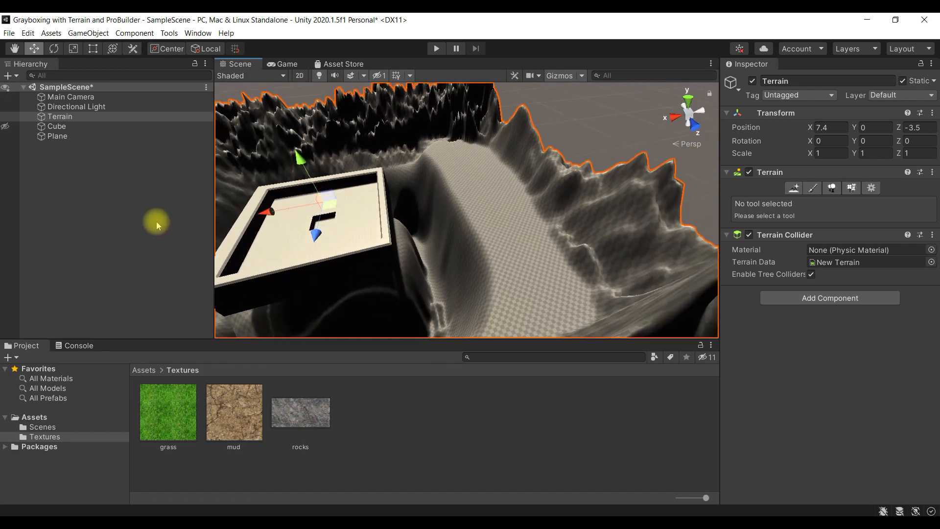
pyautogui.click(813, 189)
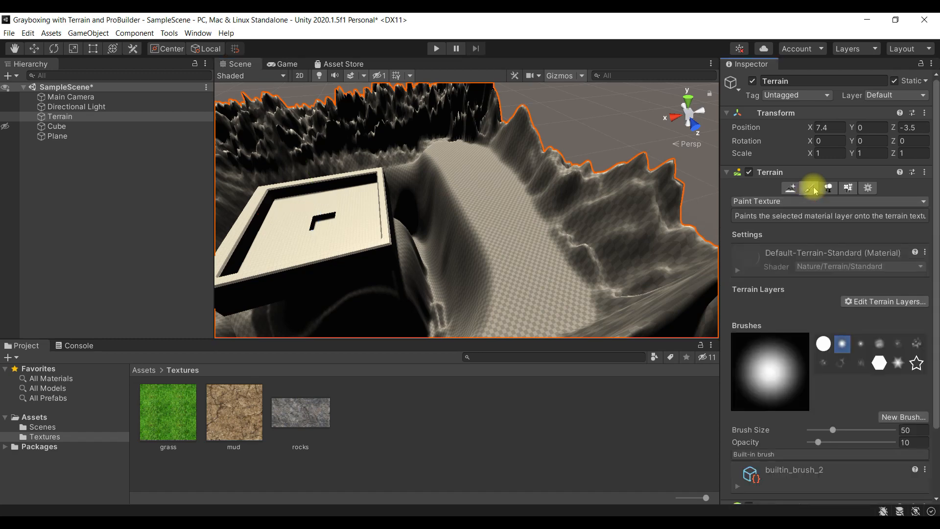
pyautogui.click(795, 203)
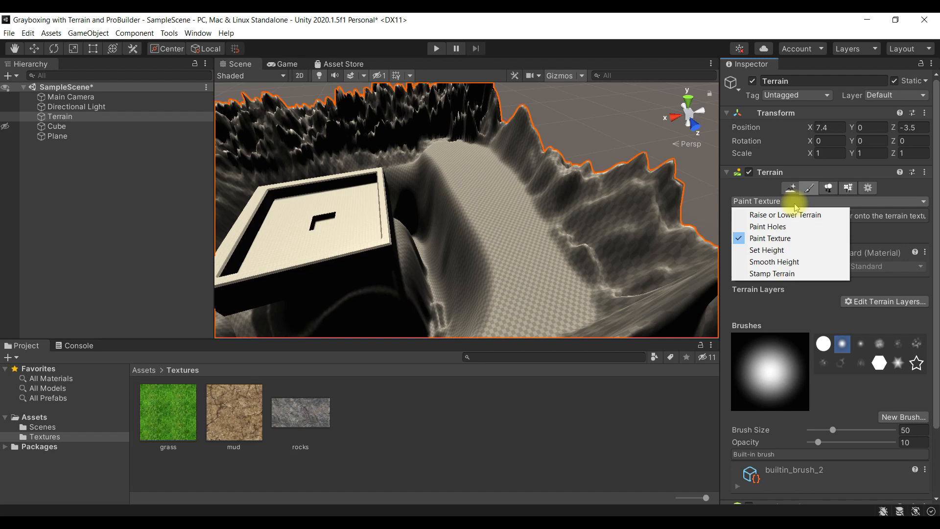
pyautogui.click(795, 240)
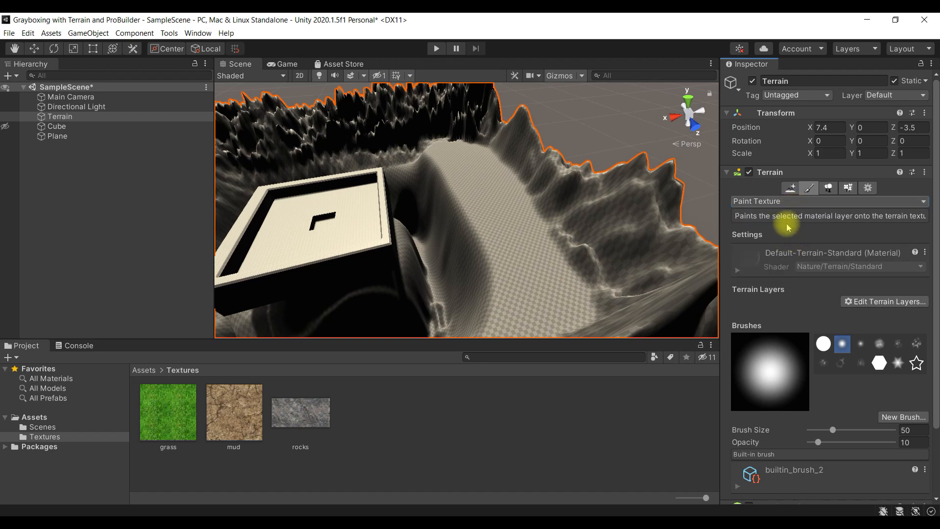
# Create a new terrain layer that uses the grass texture
pyautogui.scroll(-3, 778, 252)
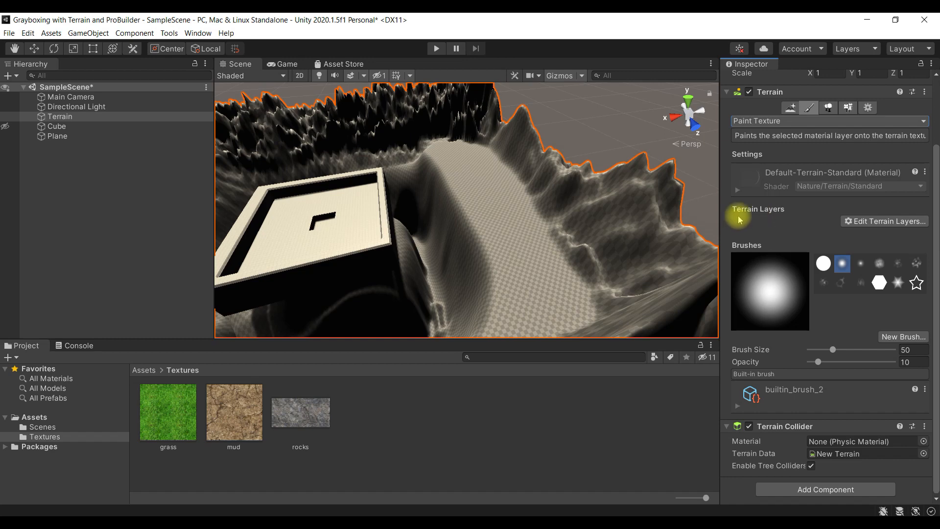
pyautogui.click(896, 222)
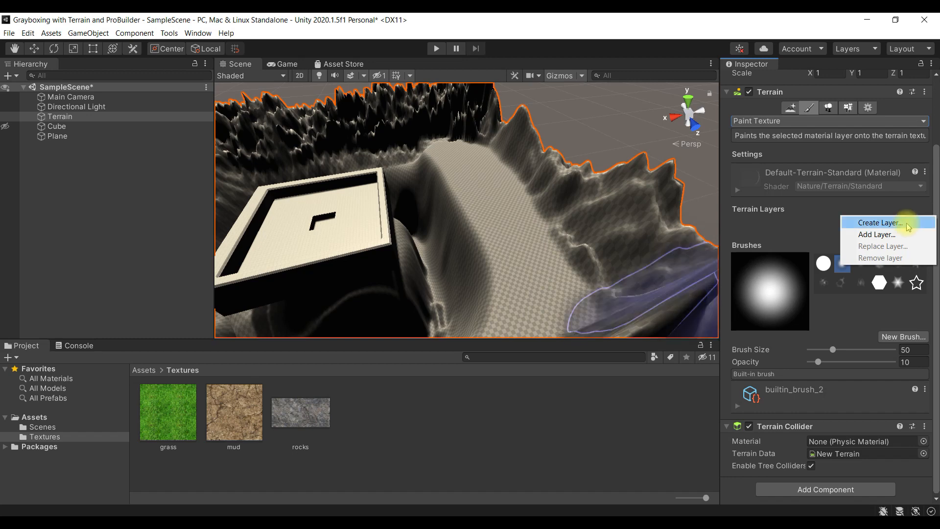
pyautogui.click(879, 223)
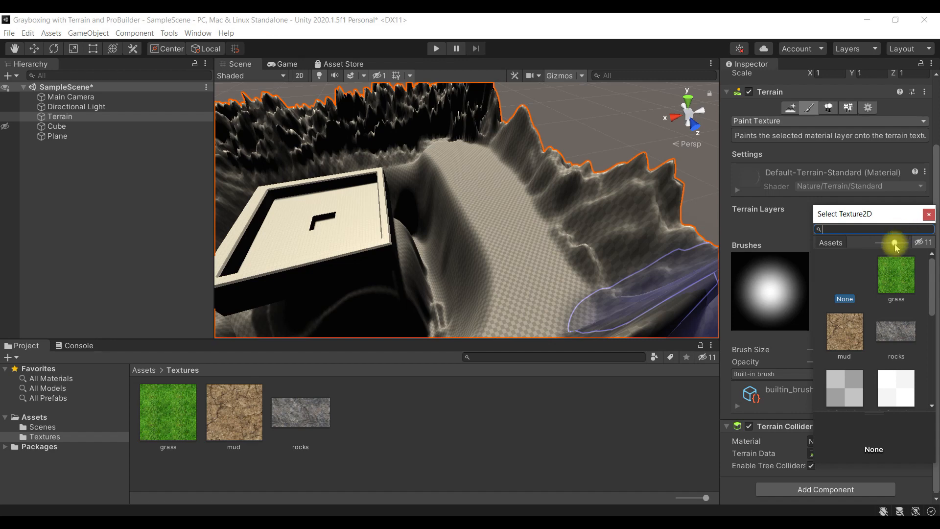
pyautogui.click(899, 278)
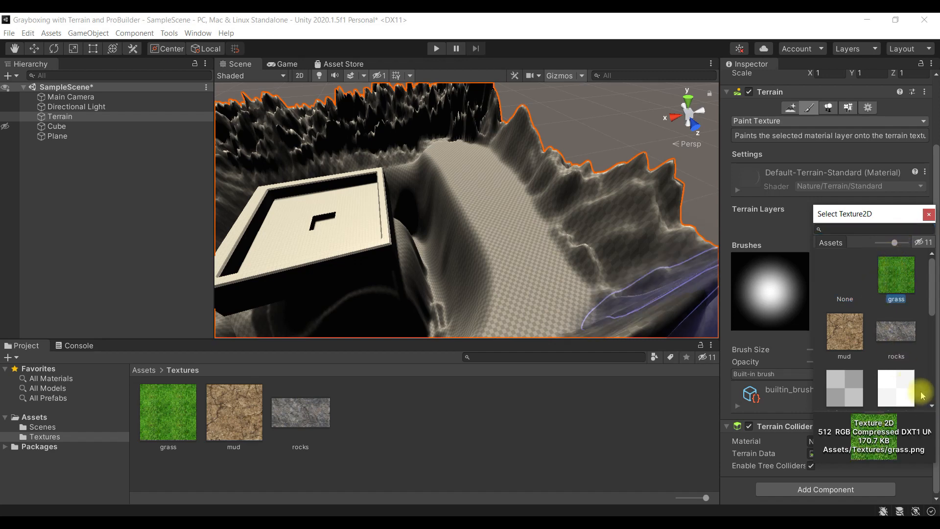
pyautogui.doubleClick(898, 280)
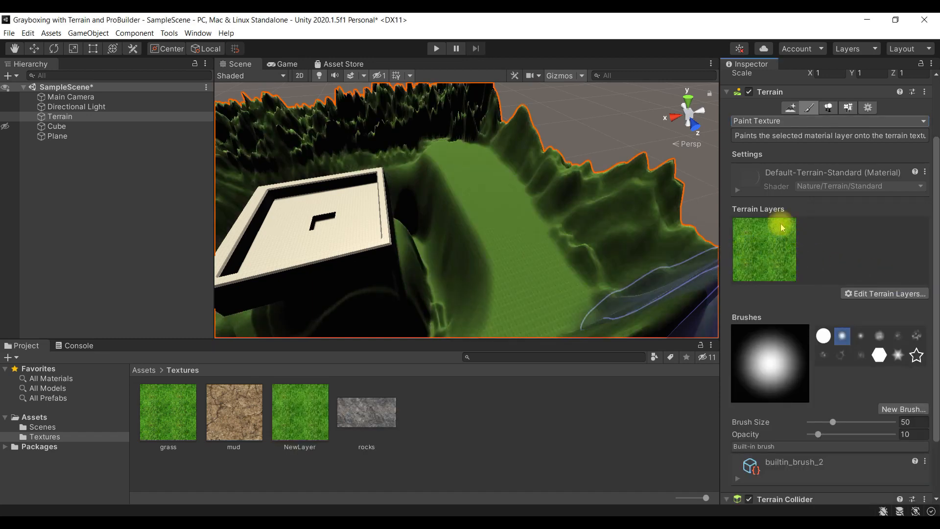
# Create two more terrain layers, one using the mud texture and one using the rocks texture
pyautogui.click(876, 293)
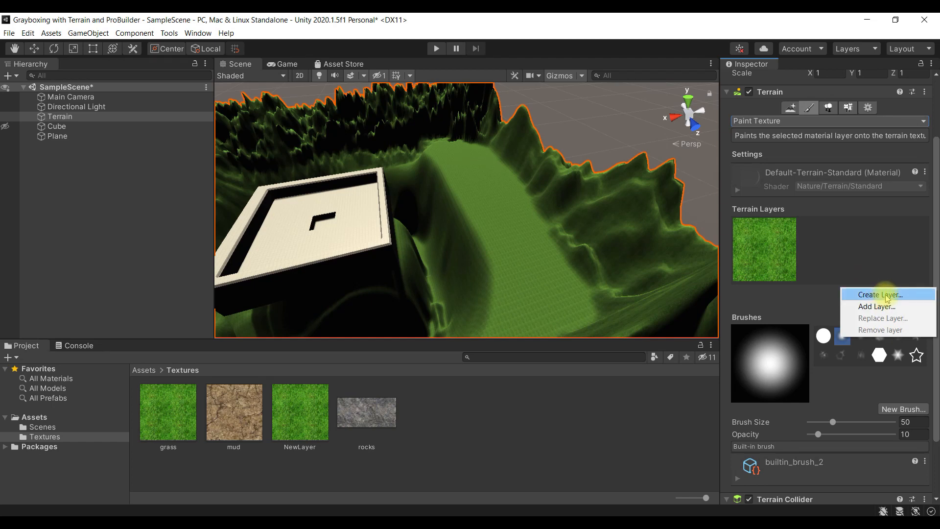
pyautogui.click(881, 294)
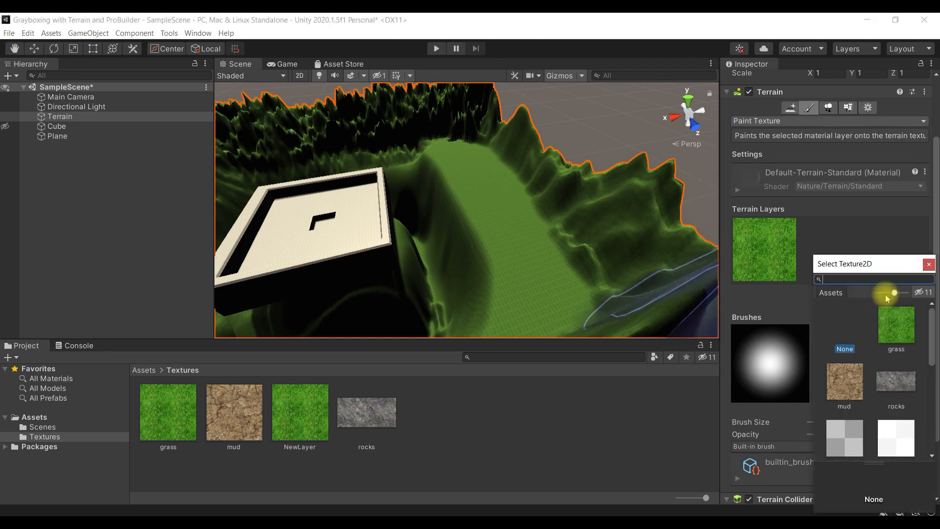
pyautogui.doubleClick(845, 379)
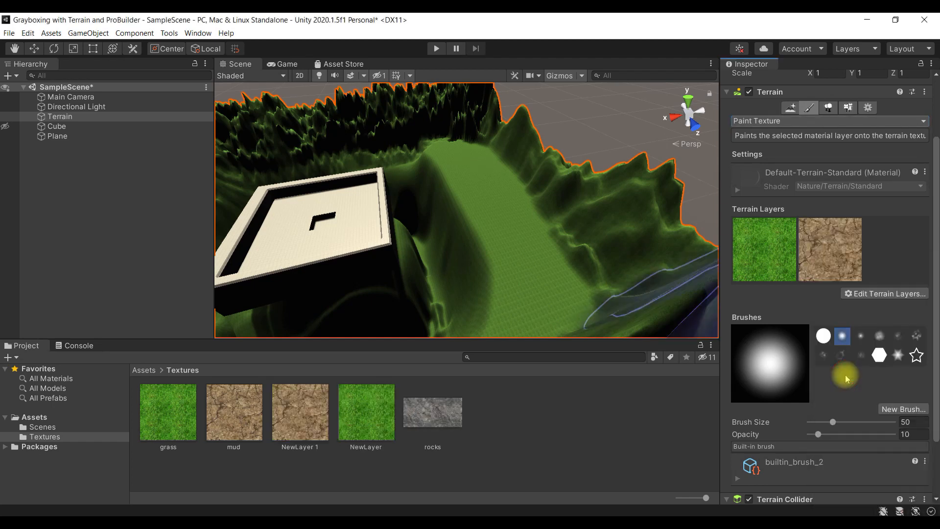
pyautogui.click(904, 293)
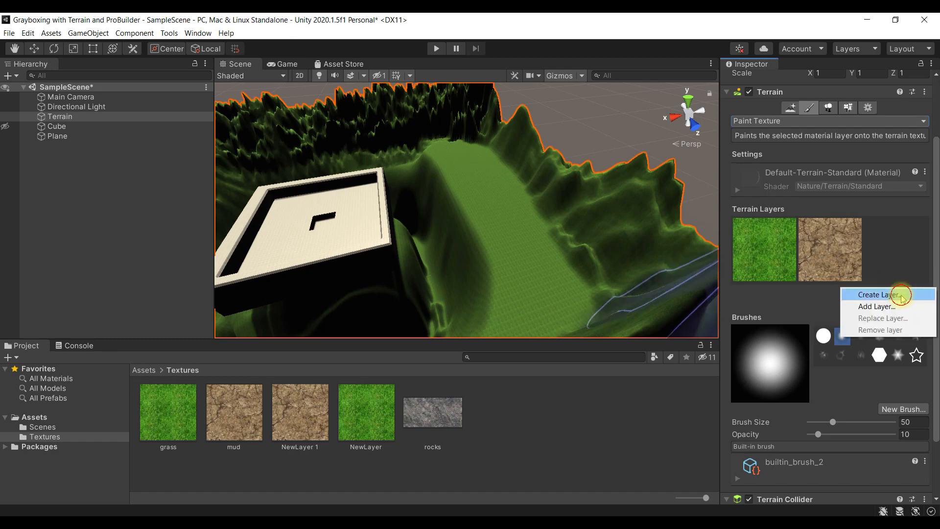
pyautogui.click(898, 295)
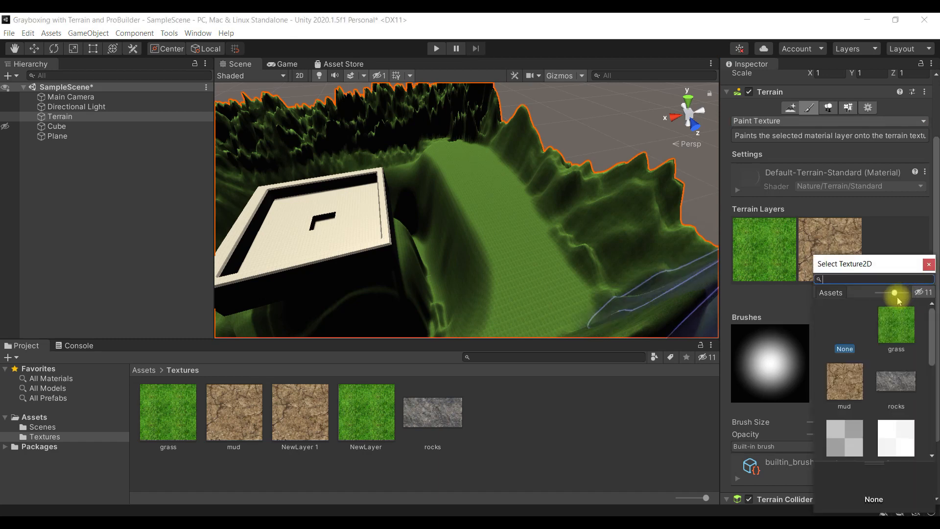
pyautogui.click(889, 386)
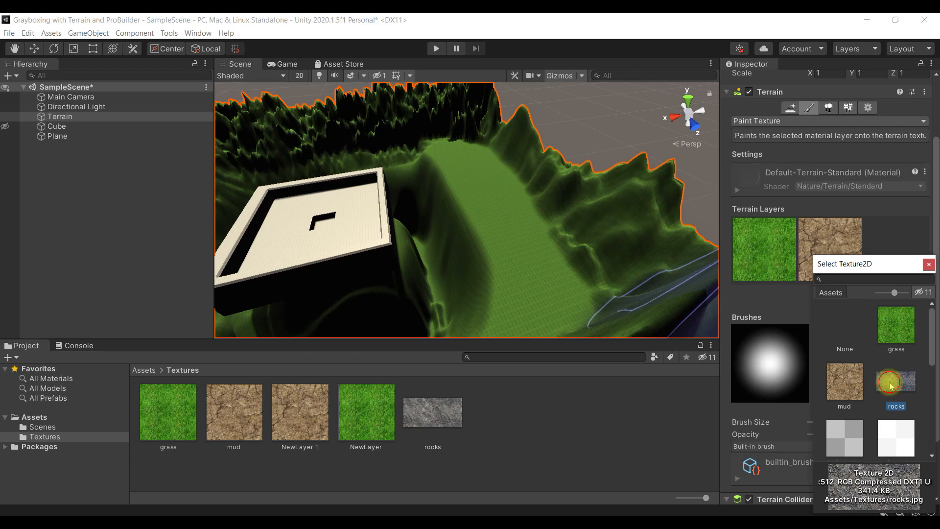
pyautogui.doubleClick(890, 385)
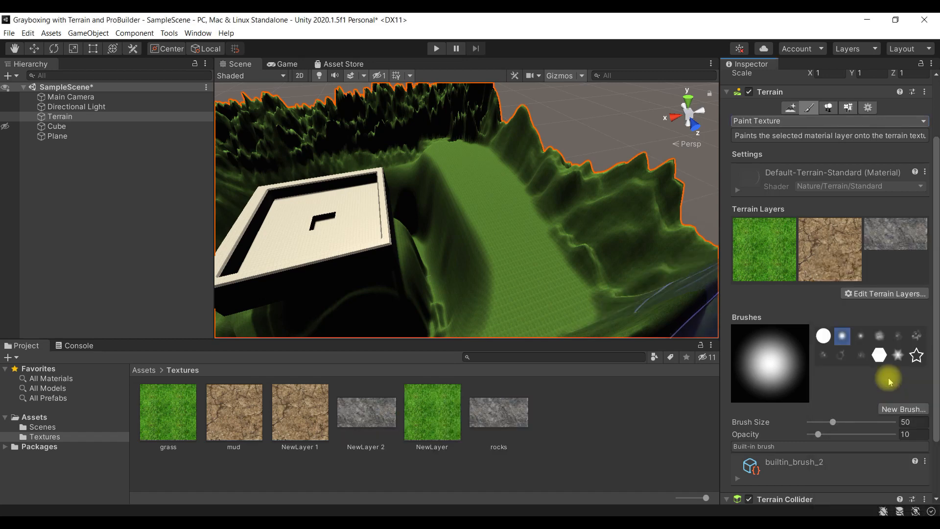
pyautogui.click(885, 244)
pyautogui.click(834, 261)
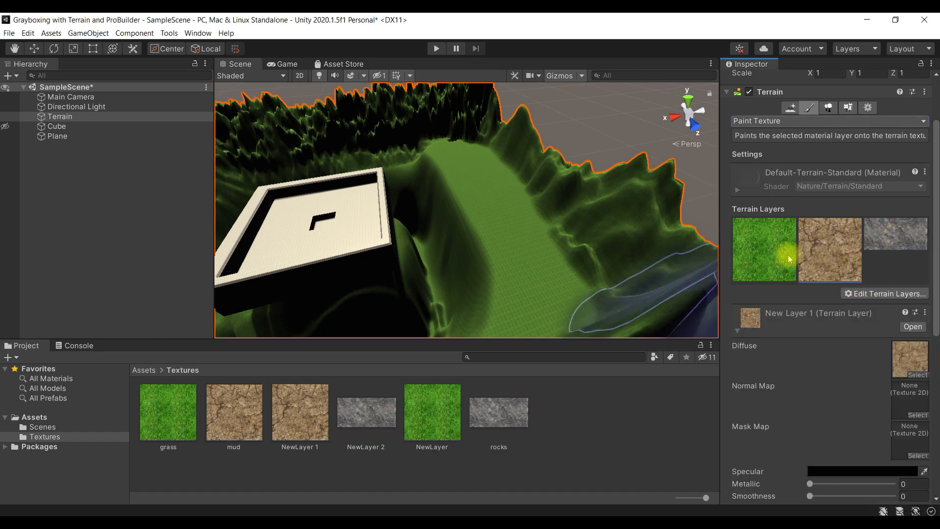
pyautogui.click(891, 247)
pyautogui.click(822, 261)
pyautogui.click(891, 245)
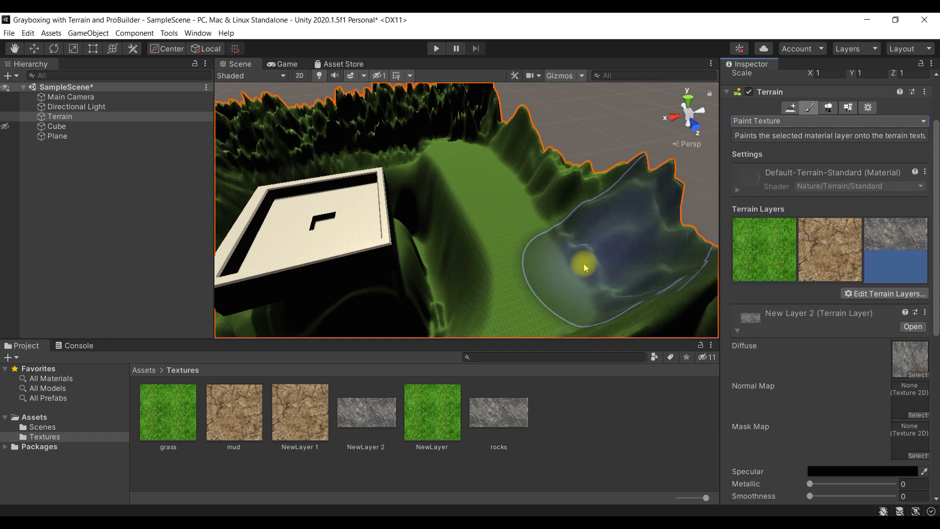
pyautogui.moveTo(529, 221); pyautogui.dragTo(389, 225, button='right')
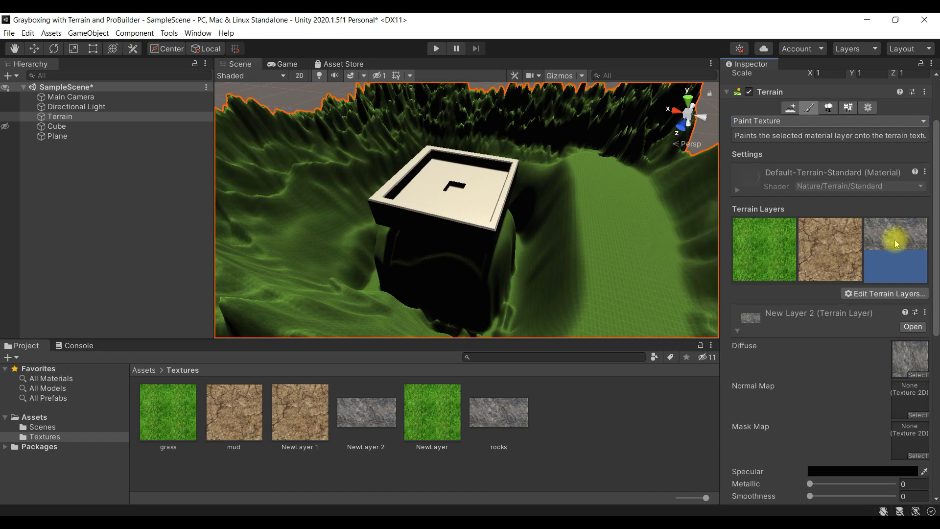
pyautogui.moveTo(663, 248)
pyautogui.keyDown('alt'); pyautogui.mouseDown()
pyautogui.moveTo(604, 237)
pyautogui.moveTo(538, 245)
pyautogui.mouseUp(); pyautogui.keyUp('alt')
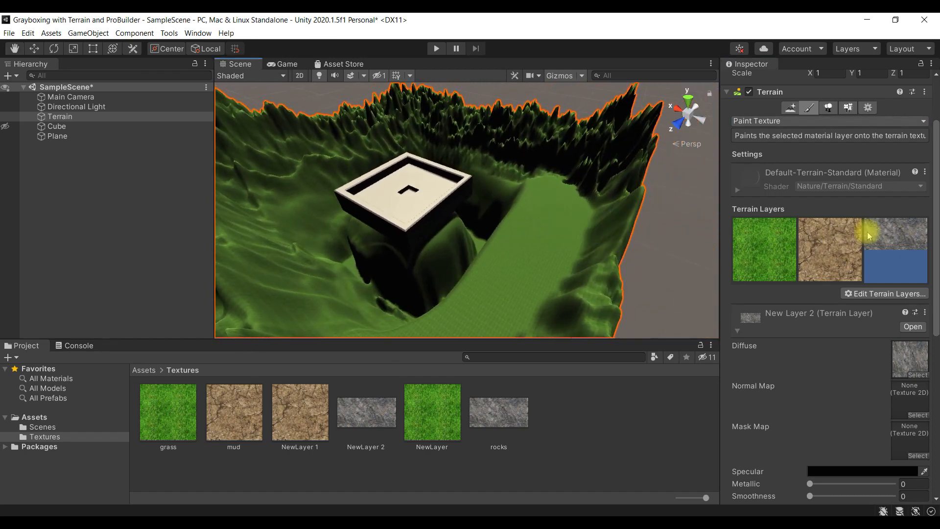
pyautogui.click(830, 247)
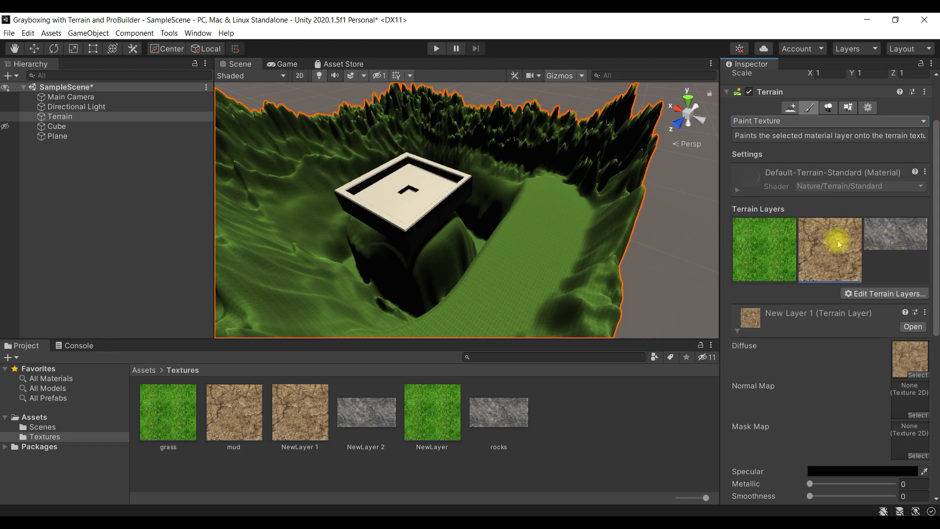
# Reduce the brush size and paint the rocks layer along the flat raised path beside the building
pyautogui.click(886, 243)
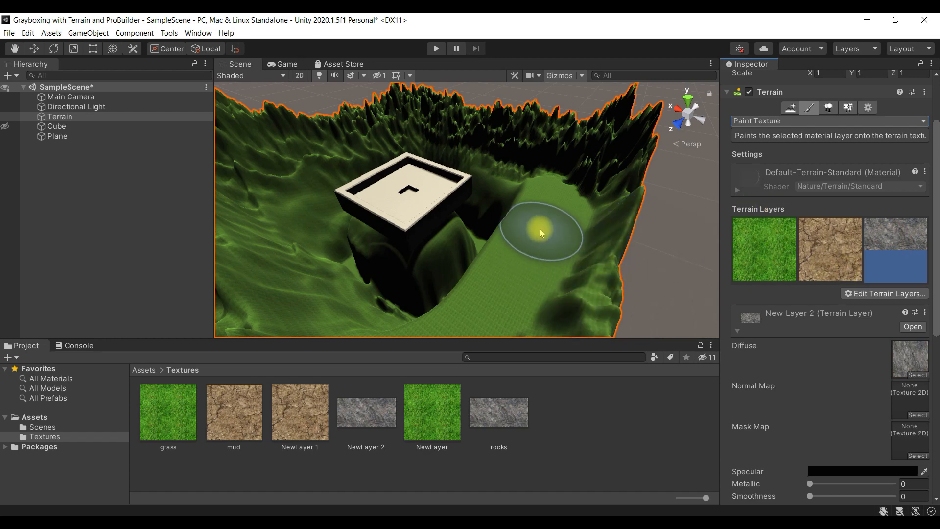
pyautogui.press('[')
pyautogui.press('[')
pyautogui.press('[')
pyautogui.press('[')
pyautogui.press('[')
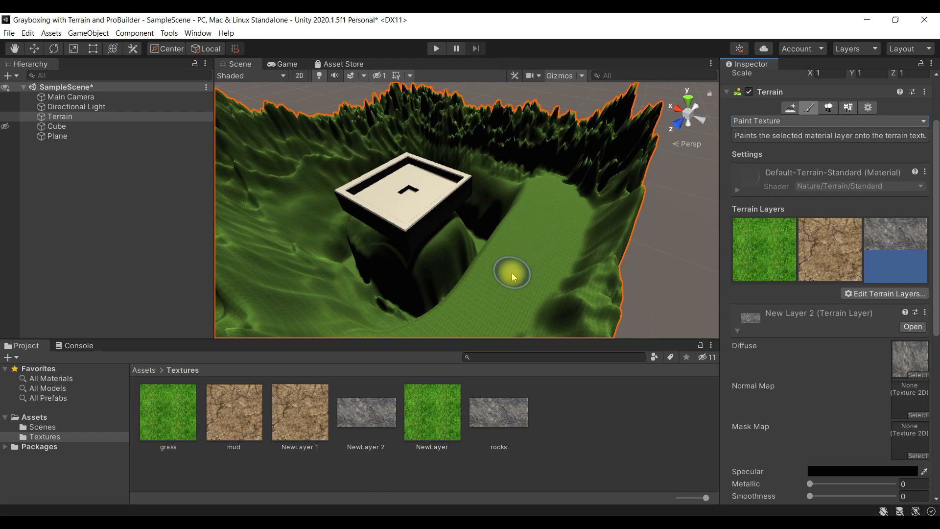
pyautogui.moveTo(532, 263)
pyautogui.mouseDown()
pyautogui.moveTo(544, 269)
pyautogui.moveTo(539, 303)
pyautogui.mouseUp()
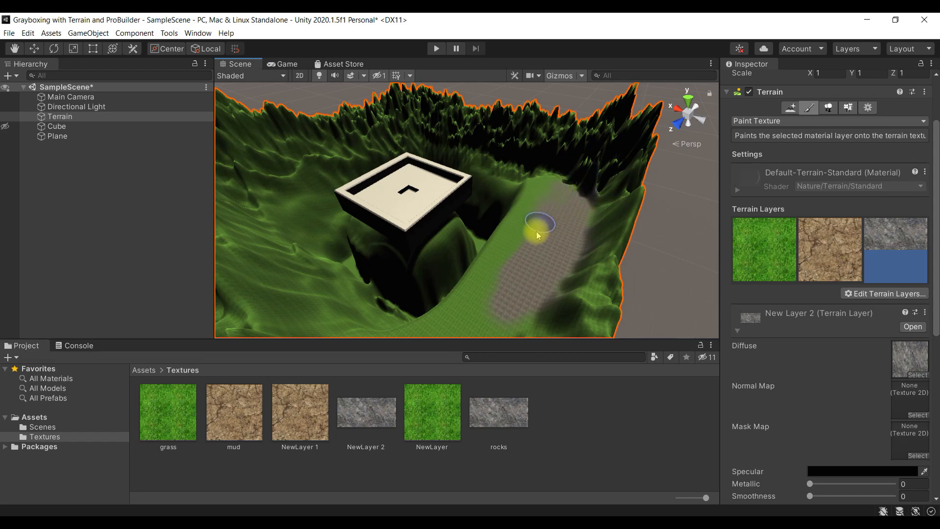
pyautogui.moveTo(521, 240)
pyautogui.mouseDown()
pyautogui.moveTo(531, 210)
pyautogui.moveTo(568, 179)
pyautogui.mouseUp()
# Paint the mud layer over the rocky area to cover the whole flat path beside the building
pyautogui.click(830, 250)
pyautogui.moveTo(608, 241); pyautogui.dragTo(557, 235)
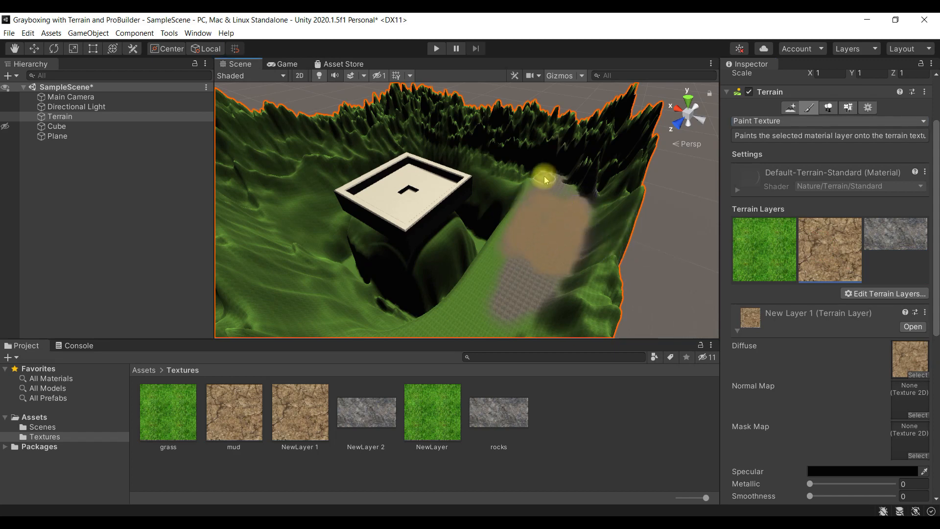
pyautogui.moveTo(578, 197); pyautogui.dragTo(546, 189)
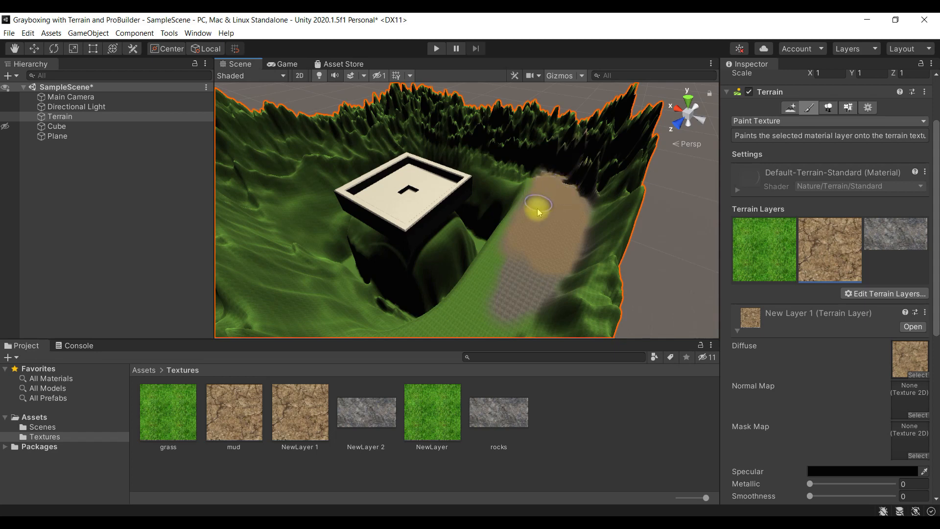
pyautogui.moveTo(553, 205); pyautogui.dragTo(543, 218)
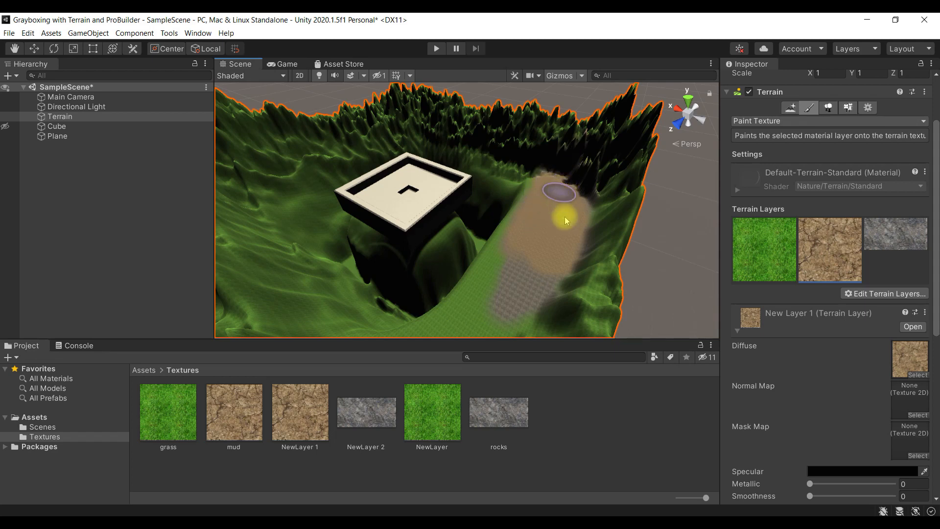
pyautogui.moveTo(519, 309)
pyautogui.mouseDown()
pyautogui.moveTo(489, 300)
pyautogui.moveTo(494, 306)
pyautogui.moveTo(452, 333)
pyautogui.moveTo(495, 318)
pyautogui.moveTo(539, 258)
pyautogui.mouseUp()
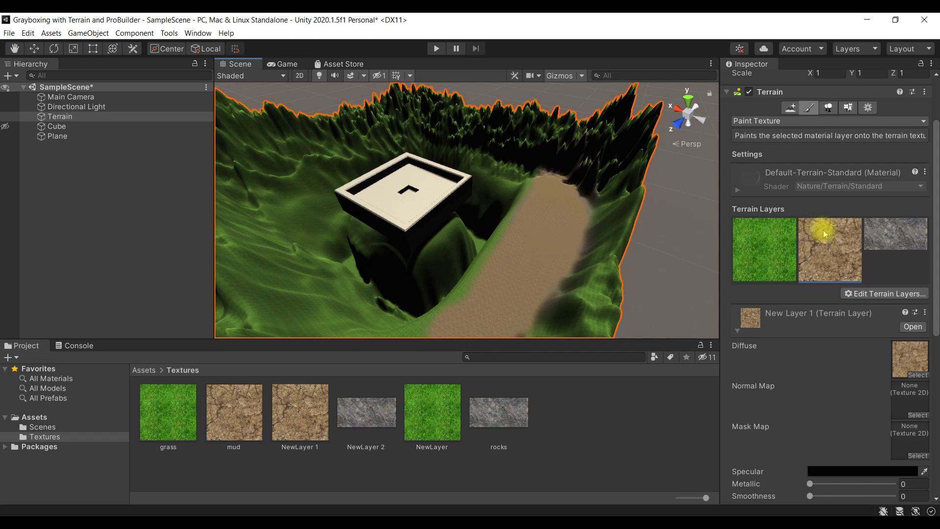
# Paint the rocks layer over the mountain walls that surround the building and the path
pyautogui.click(862, 240)
pyautogui.moveTo(629, 212)
pyautogui.mouseDown()
pyautogui.moveTo(604, 272)
pyautogui.moveTo(591, 356)
pyautogui.moveTo(625, 241)
pyautogui.moveTo(621, 159)
pyautogui.moveTo(622, 204)
pyautogui.moveTo(615, 171)
pyautogui.moveTo(598, 166)
pyautogui.moveTo(604, 139)
pyautogui.moveTo(522, 134)
pyautogui.moveTo(542, 126)
pyautogui.moveTo(478, 112)
pyautogui.moveTo(442, 120)
pyautogui.moveTo(490, 120)
pyautogui.moveTo(422, 105)
pyautogui.moveTo(406, 128)
pyautogui.moveTo(419, 120)
pyautogui.moveTo(389, 128)
pyautogui.mouseUp()
pyautogui.moveTo(330, 154); pyautogui.dragTo(276, 211)
pyautogui.moveTo(273, 205)
pyautogui.mouseDown(button='right')
pyautogui.moveTo(207, 216)
pyautogui.moveTo(295, 198)
pyautogui.moveTo(258, 218)
pyautogui.moveTo(320, 208)
pyautogui.mouseUp(button='right')
pyautogui.moveTo(325, 220)
pyautogui.mouseDown()
pyautogui.moveTo(326, 196)
pyautogui.moveTo(336, 198)
pyautogui.moveTo(316, 191)
pyautogui.moveTo(313, 206)
pyautogui.moveTo(345, 247)
pyautogui.moveTo(360, 216)
pyautogui.moveTo(304, 178)
pyautogui.moveTo(303, 151)
pyautogui.moveTo(293, 147)
pyautogui.moveTo(314, 151)
pyautogui.moveTo(307, 162)
pyautogui.mouseUp()
pyautogui.press('w')
pyautogui.moveTo(307, 161); pyautogui.dragTo(303, 171, button='right')
pyautogui.press('e')
pyautogui.moveTo(303, 252)
pyautogui.mouseDown()
pyautogui.moveTo(325, 196)
pyautogui.moveTo(357, 189)
pyautogui.moveTo(346, 204)
pyautogui.moveTo(486, 191)
pyautogui.moveTo(464, 193)
pyautogui.moveTo(518, 147)
pyautogui.moveTo(547, 163)
pyautogui.mouseUp()
pyautogui.moveTo(391, 278)
pyautogui.mouseDown()
pyautogui.moveTo(372, 300)
pyautogui.moveTo(440, 216)
pyautogui.moveTo(650, 241)
pyautogui.moveTo(491, 204)
pyautogui.moveTo(369, 264)
pyautogui.moveTo(383, 294)
pyautogui.moveTo(344, 232)
pyautogui.moveTo(336, 237)
pyautogui.moveTo(409, 181)
pyautogui.moveTo(397, 190)
pyautogui.moveTo(406, 262)
pyautogui.moveTo(425, 279)
pyautogui.moveTo(400, 282)
pyautogui.moveTo(573, 313)
pyautogui.moveTo(685, 298)
pyautogui.moveTo(609, 297)
pyautogui.moveTo(587, 315)
pyautogui.moveTo(478, 347)
pyautogui.moveTo(458, 344)
pyautogui.moveTo(481, 323)
pyautogui.mouseUp()
# Cover the remaining grassy outer slopes and corners along the terrain's border with the rocks layer
pyautogui.scroll(-6, 458, 345)
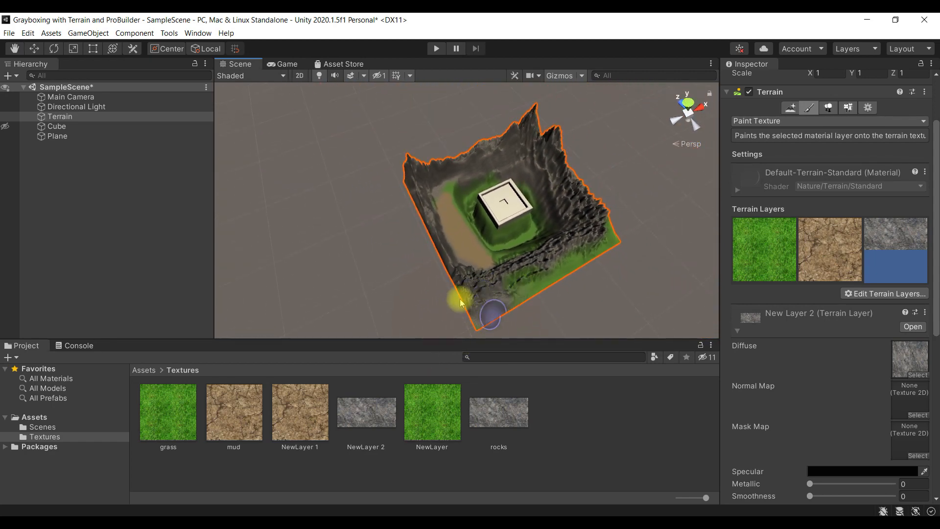
pyautogui.moveTo(484, 322)
pyautogui.mouseDown()
pyautogui.moveTo(535, 283)
pyautogui.moveTo(503, 294)
pyautogui.moveTo(509, 279)
pyautogui.moveTo(535, 270)
pyautogui.mouseUp()
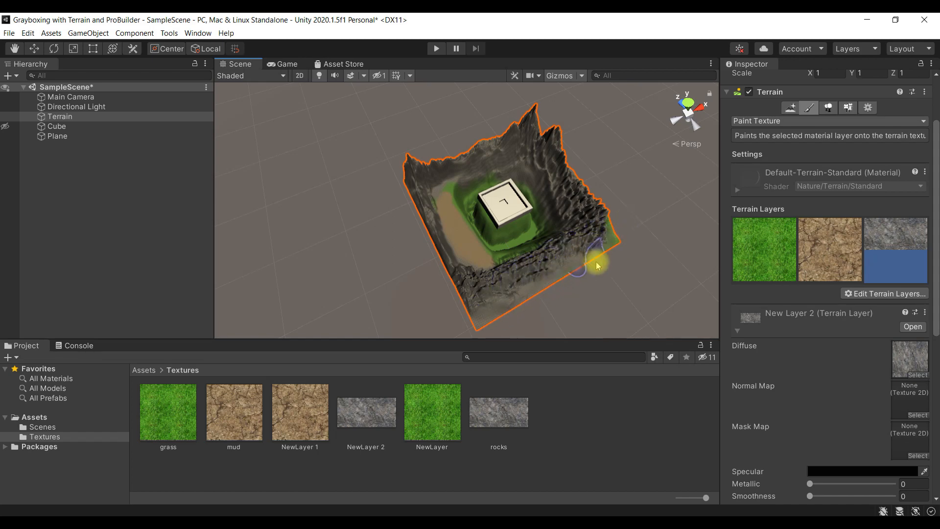
pyautogui.moveTo(615, 240)
pyautogui.mouseDown()
pyautogui.moveTo(581, 248)
pyautogui.moveTo(610, 220)
pyautogui.moveTo(583, 233)
pyautogui.moveTo(483, 219)
pyautogui.moveTo(171, 243)
pyautogui.moveTo(248, 288)
pyautogui.moveTo(369, 244)
pyautogui.moveTo(372, 277)
pyautogui.moveTo(361, 283)
pyautogui.moveTo(242, 267)
pyautogui.moveTo(304, 273)
pyautogui.moveTo(291, 275)
pyautogui.mouseUp()
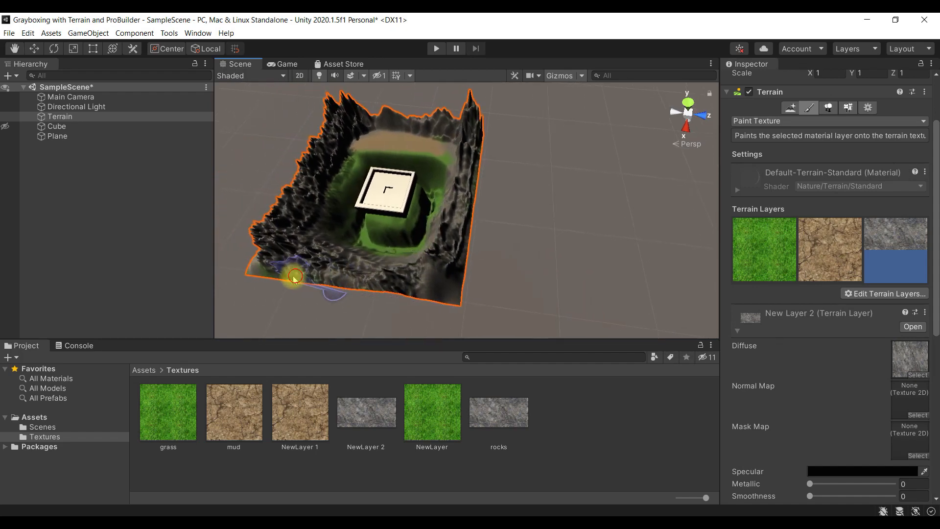
# Paint the mud layer on the trench floor around the base of the building's pillar
pyautogui.moveTo(424, 283)
pyautogui.keyDown('alt'); pyautogui.mouseDown()
pyautogui.moveTo(416, 237)
pyautogui.moveTo(442, 256)
pyautogui.moveTo(442, 277)
pyautogui.moveTo(442, 248)
pyautogui.moveTo(432, 236)
pyautogui.moveTo(429, 293)
pyautogui.moveTo(398, 287)
pyautogui.mouseUp(); pyautogui.keyUp('alt')
pyautogui.click(780, 261)
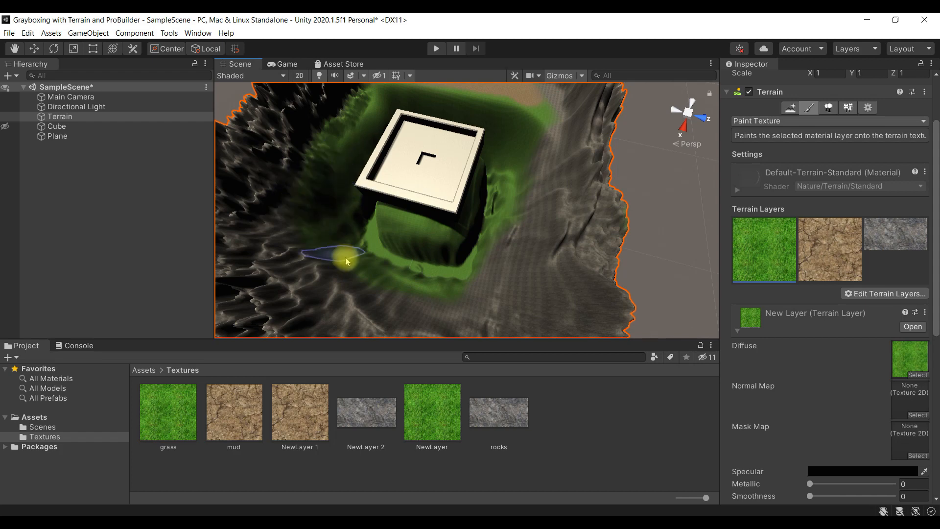
pyautogui.click(829, 248)
pyautogui.click(433, 270)
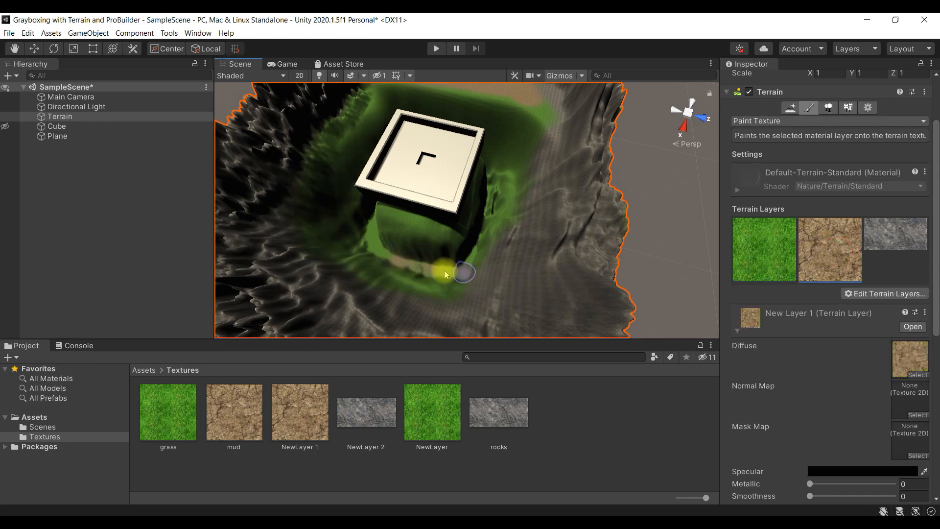
pyautogui.moveTo(431, 259)
pyautogui.mouseDown()
pyautogui.moveTo(440, 262)
pyautogui.moveTo(373, 226)
pyautogui.moveTo(369, 249)
pyautogui.moveTo(390, 261)
pyautogui.moveTo(474, 254)
pyautogui.moveTo(489, 224)
pyautogui.moveTo(478, 263)
pyautogui.moveTo(497, 182)
pyautogui.moveTo(495, 212)
pyautogui.mouseUp()
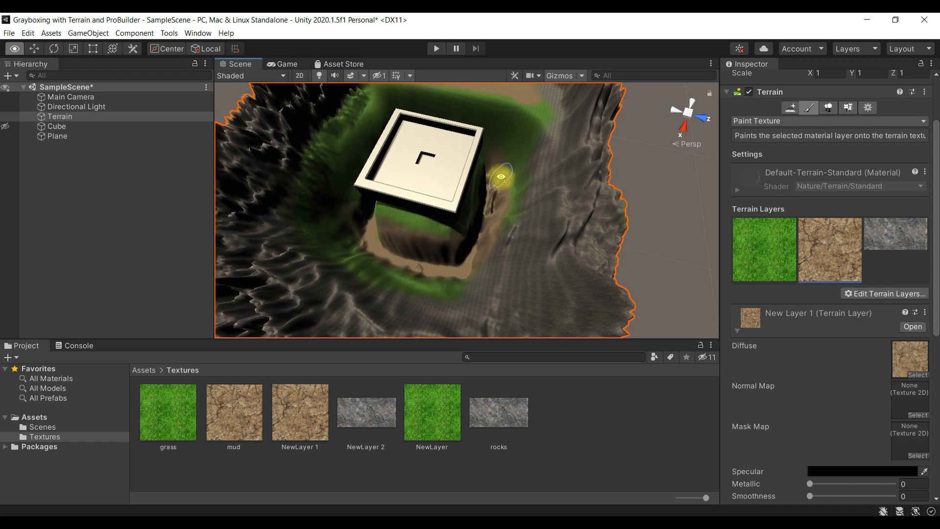
# Extend the mud layer over the pillar's sides and the trench walls around the rest of the building
pyautogui.moveTo(495, 176)
pyautogui.keyDown('alt'); pyautogui.mouseDown()
pyautogui.moveTo(430, 157)
pyautogui.moveTo(468, 216)
pyautogui.moveTo(392, 199)
pyautogui.moveTo(401, 211)
pyautogui.moveTo(389, 212)
pyautogui.moveTo(412, 209)
pyautogui.moveTo(389, 161)
pyautogui.mouseUp(); pyautogui.keyUp('alt')
pyautogui.scroll(8, 456, 205)
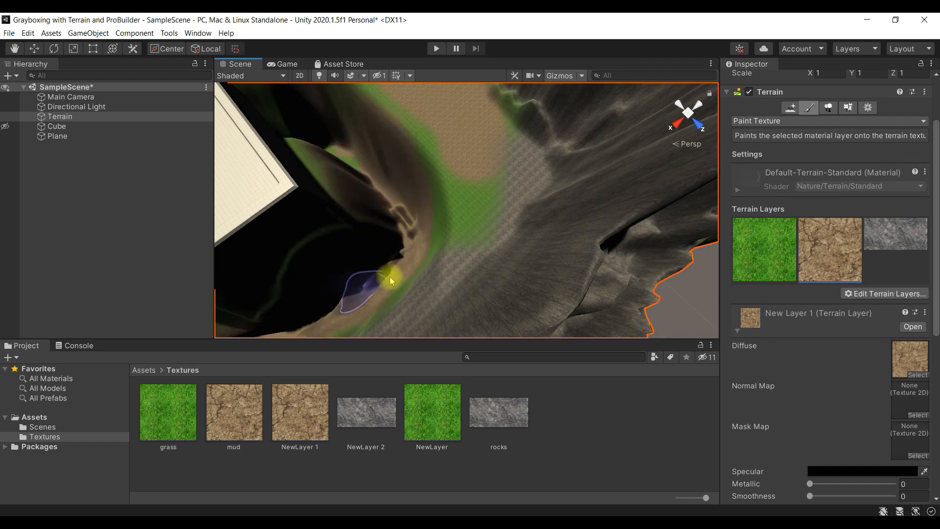
pyautogui.moveTo(392, 274)
pyautogui.keyDown('alt'); pyautogui.mouseDown()
pyautogui.moveTo(417, 221)
pyautogui.moveTo(314, 122)
pyautogui.moveTo(268, 137)
pyautogui.moveTo(325, 174)
pyautogui.moveTo(313, 168)
pyautogui.moveTo(399, 203)
pyautogui.moveTo(369, 189)
pyautogui.mouseUp(); pyautogui.keyUp('alt')
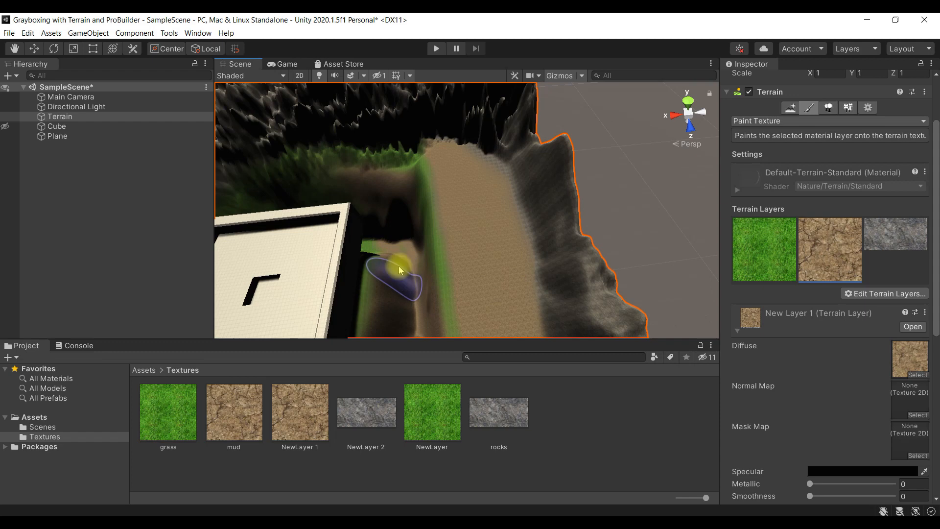
pyautogui.moveTo(394, 252)
pyautogui.keyDown('alt'); pyautogui.mouseDown()
pyautogui.moveTo(411, 237)
pyautogui.moveTo(327, 213)
pyautogui.moveTo(325, 251)
pyautogui.moveTo(289, 277)
pyautogui.moveTo(248, 266)
pyautogui.moveTo(376, 240)
pyautogui.moveTo(373, 216)
pyautogui.moveTo(328, 216)
pyautogui.mouseUp(); pyautogui.keyUp('alt')
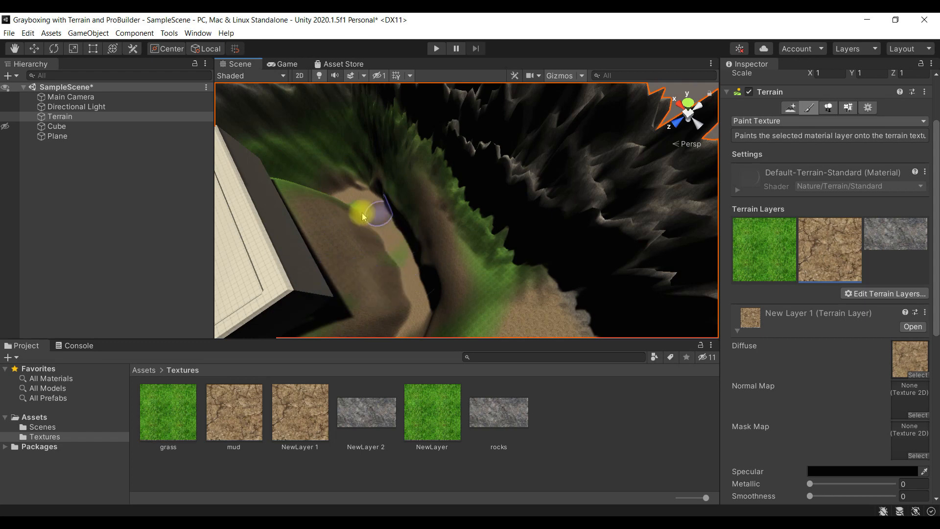
pyautogui.moveTo(362, 215)
pyautogui.mouseDown()
pyautogui.moveTo(377, 241)
pyautogui.moveTo(293, 164)
pyautogui.moveTo(356, 178)
pyautogui.moveTo(411, 258)
pyautogui.moveTo(404, 184)
pyautogui.moveTo(245, 132)
pyautogui.moveTo(134, 139)
pyautogui.moveTo(67, 123)
pyautogui.moveTo(248, 204)
pyautogui.mouseUp()
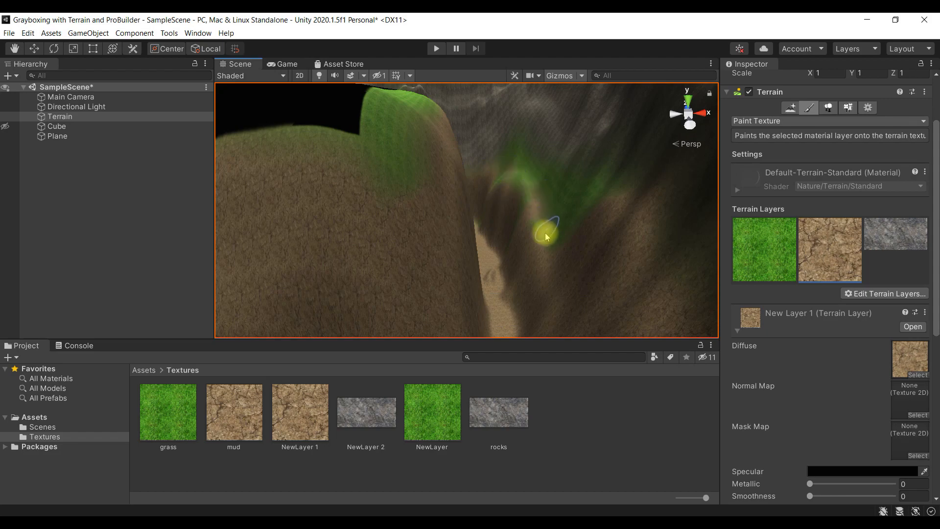
# Paint the grass layer back over the muddy flat path and the foot of the adjoining mountains
pyautogui.keyDown('alt'); pyautogui.moveTo(542, 226); pyautogui.dragTo(509, 249); pyautogui.keyUp('alt')
pyautogui.click(793, 252)
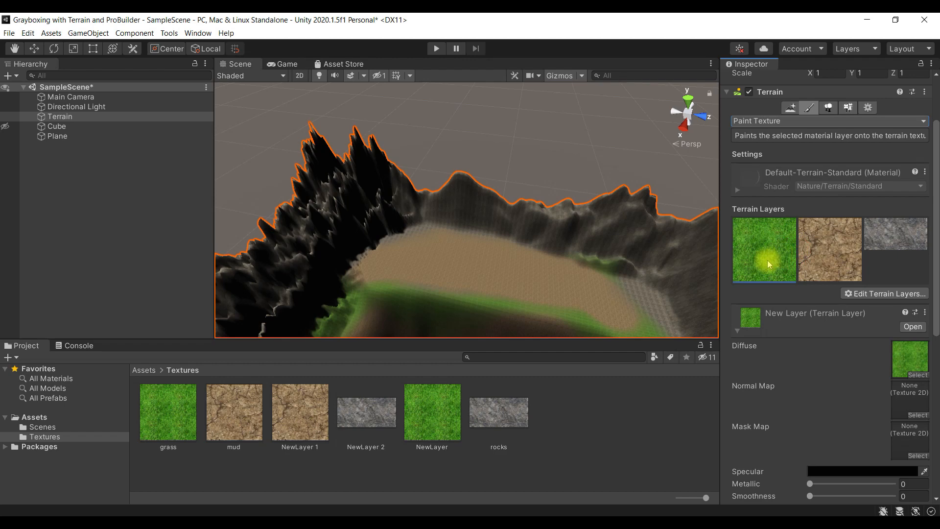
pyautogui.moveTo(415, 259); pyautogui.dragTo(476, 270)
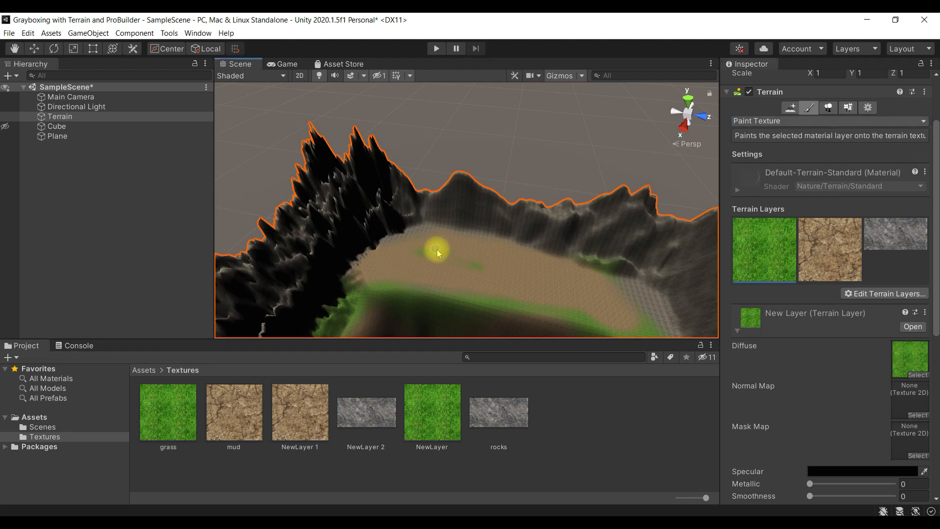
pyautogui.moveTo(415, 251)
pyautogui.mouseDown()
pyautogui.moveTo(460, 262)
pyautogui.moveTo(425, 252)
pyautogui.mouseUp()
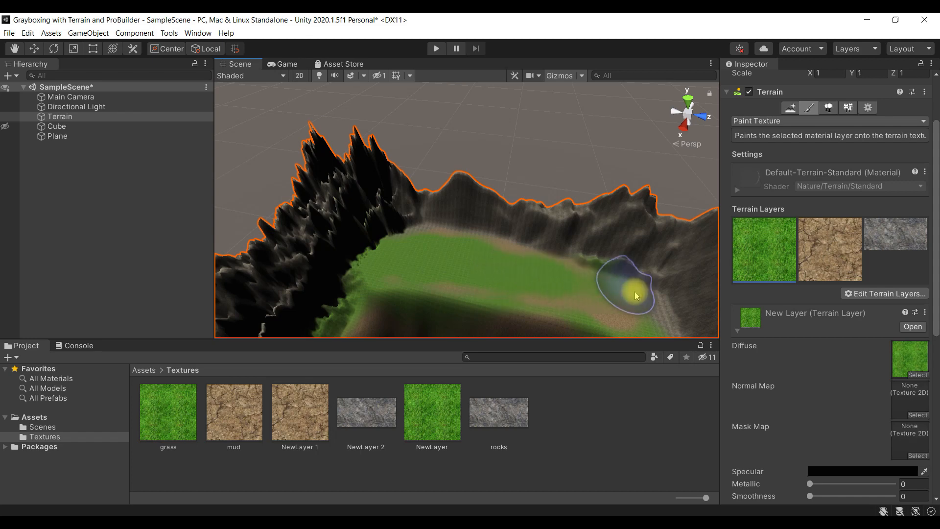
pyautogui.moveTo(531, 267); pyautogui.dragTo(432, 243)
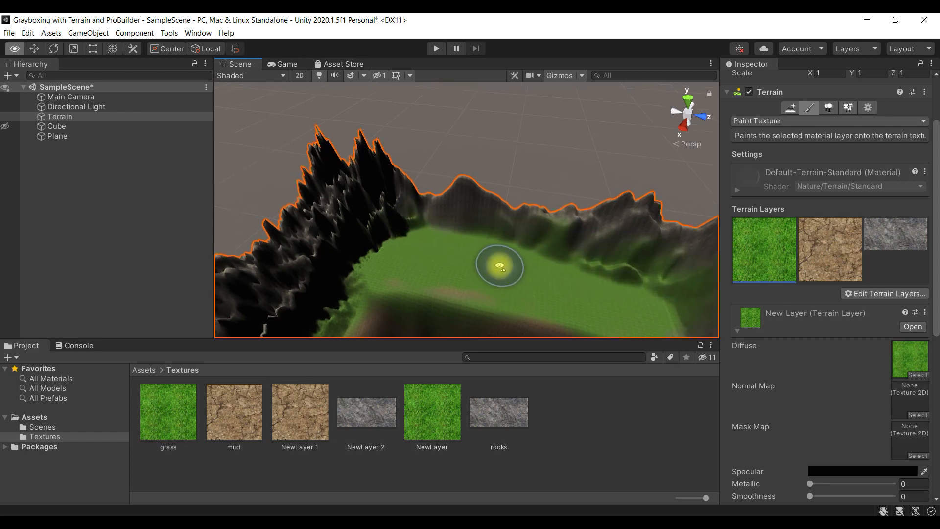
# Paint the mud layer along the path's edge where it drops into the trench beside the building
pyautogui.keyDown('alt'); pyautogui.moveTo(496, 266); pyautogui.dragTo(368, 217); pyautogui.keyUp('alt')
pyautogui.click(833, 253)
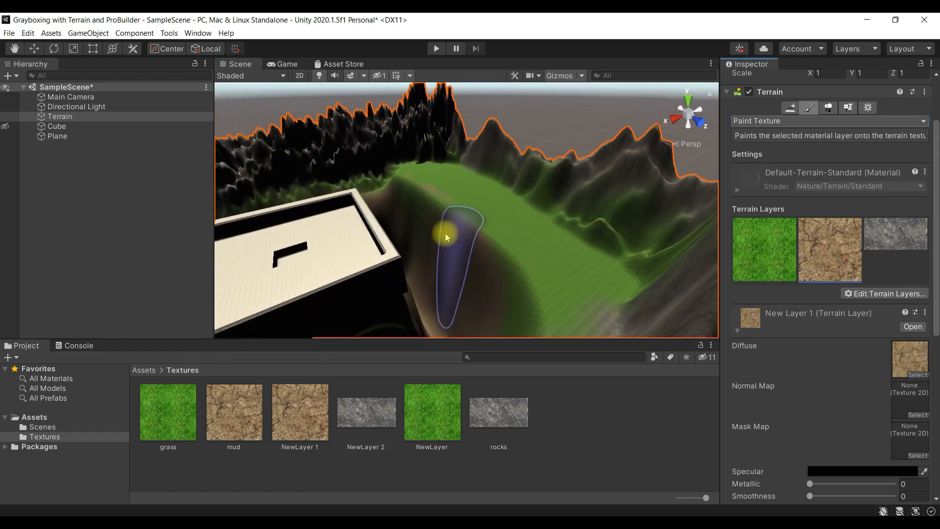
pyautogui.moveTo(445, 205)
pyautogui.mouseDown()
pyautogui.moveTo(420, 197)
pyautogui.moveTo(457, 216)
pyautogui.moveTo(499, 264)
pyautogui.moveTo(495, 243)
pyautogui.moveTo(445, 201)
pyautogui.mouseUp()
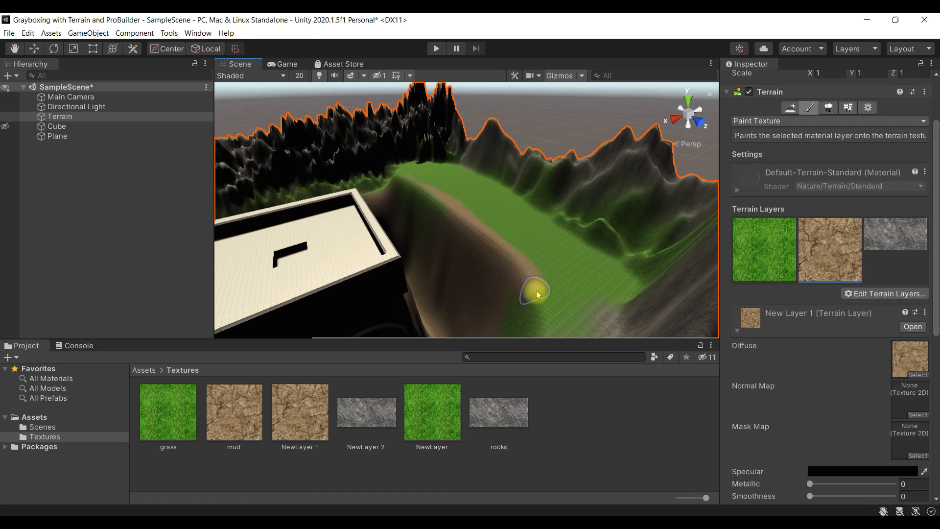
# Extend the mud layer along the rest of the path's edge above the trench beside the building
pyautogui.moveTo(545, 337)
pyautogui.mouseDown()
pyautogui.moveTo(512, 261)
pyautogui.moveTo(459, 216)
pyautogui.mouseUp()
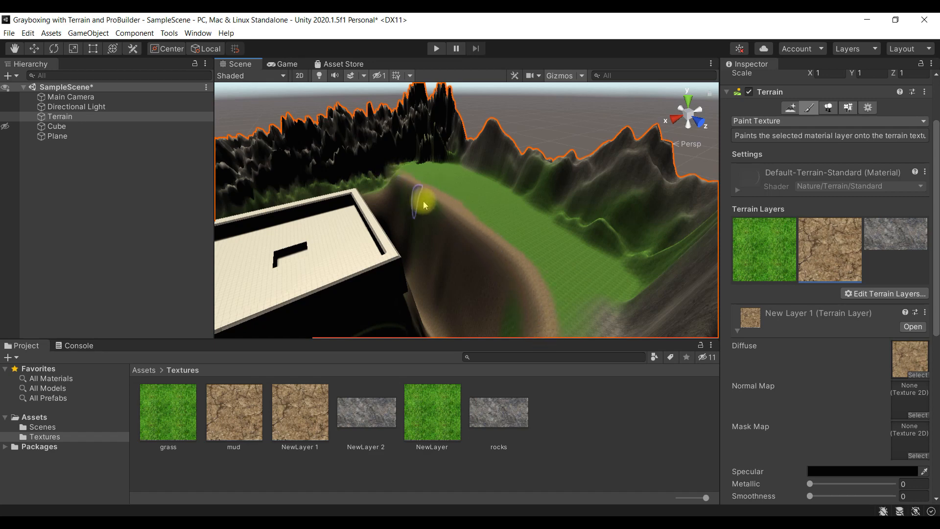
pyautogui.moveTo(551, 269)
pyautogui.mouseDown(button='right')
pyautogui.moveTo(562, 304)
pyautogui.moveTo(551, 313)
pyautogui.mouseUp(button='right')
pyautogui.moveTo(528, 285)
pyautogui.mouseDown()
pyautogui.moveTo(519, 269)
pyautogui.moveTo(521, 330)
pyautogui.moveTo(528, 281)
pyautogui.mouseUp()
pyautogui.moveTo(536, 288); pyautogui.dragTo(287, 203, button='right')
# Touch up the grass layer where the flat path meets the foot of the mountains
pyautogui.click(762, 241)
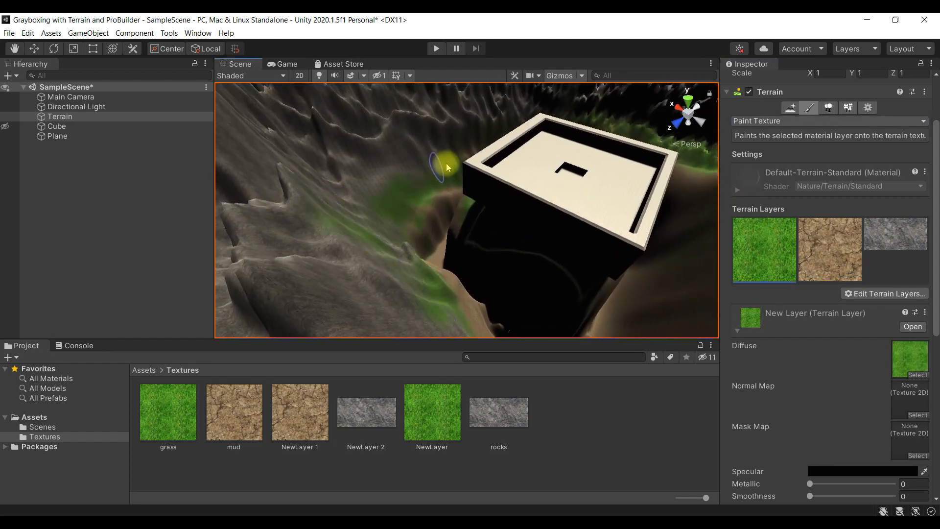
pyautogui.moveTo(667, 273)
pyautogui.mouseDown(button='right')
pyautogui.moveTo(657, 293)
pyautogui.moveTo(556, 301)
pyautogui.moveTo(457, 292)
pyautogui.moveTo(506, 267)
pyautogui.moveTo(287, 212)
pyautogui.moveTo(350, 223)
pyautogui.mouseUp(button='right')
pyautogui.moveTo(453, 246)
pyautogui.mouseDown(button='right')
pyautogui.moveTo(394, 265)
pyautogui.moveTo(384, 279)
pyautogui.moveTo(298, 283)
pyautogui.moveTo(268, 260)
pyautogui.moveTo(313, 218)
pyautogui.moveTo(287, 180)
pyautogui.moveTo(325, 247)
pyautogui.moveTo(264, 224)
pyautogui.mouseUp(button='right')
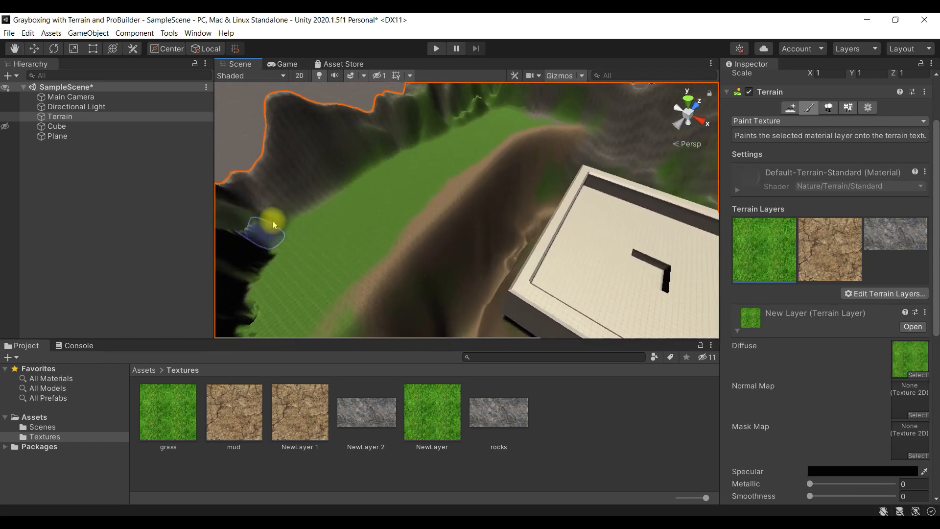
# Paint the rock layer along the mountain-side border of the grassy path
pyautogui.click(917, 248)
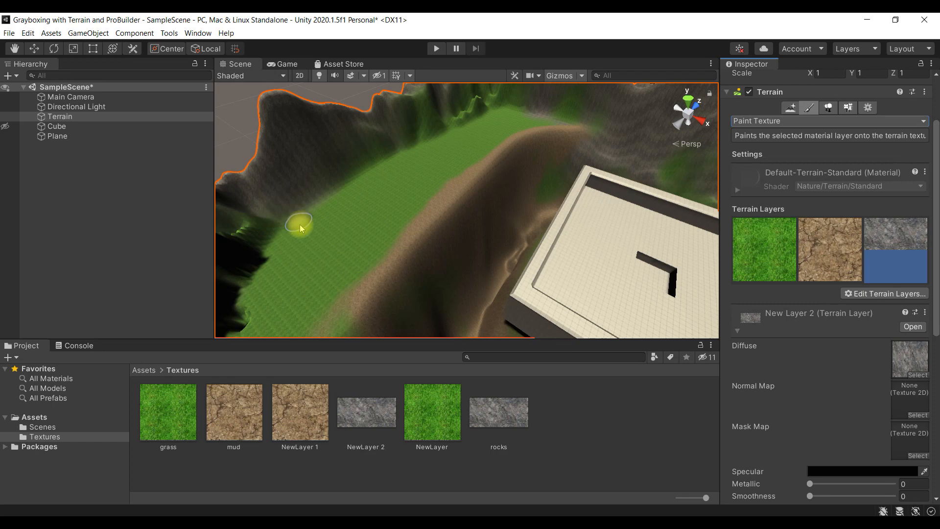
pyautogui.moveTo(363, 203)
pyautogui.mouseDown()
pyautogui.moveTo(272, 254)
pyautogui.moveTo(252, 227)
pyautogui.moveTo(290, 227)
pyautogui.moveTo(274, 233)
pyautogui.moveTo(351, 192)
pyautogui.moveTo(355, 180)
pyautogui.mouseUp()
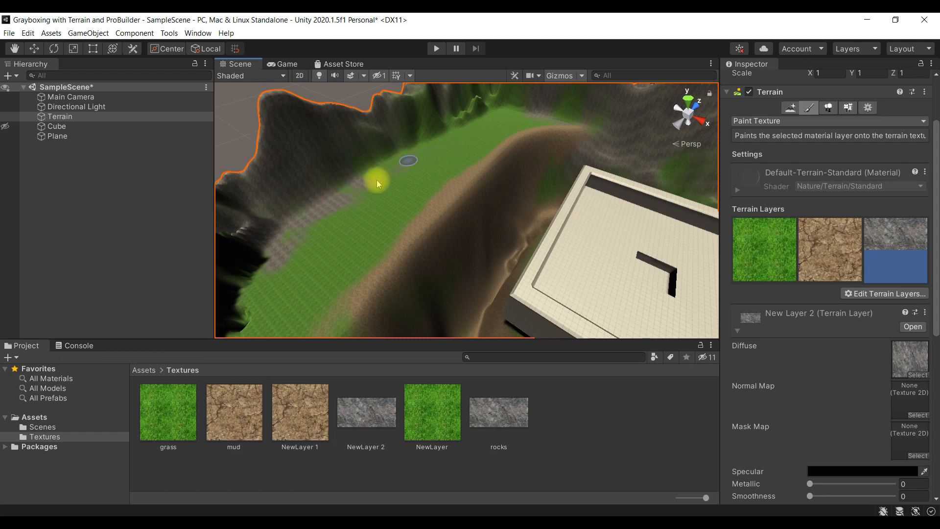
pyautogui.keyDown('alt'); pyautogui.moveTo(428, 157); pyautogui.dragTo(213, 198); pyautogui.keyUp('alt')
pyautogui.keyDown('alt'); pyautogui.moveTo(367, 247); pyautogui.dragTo(478, 274); pyautogui.keyUp('alt')
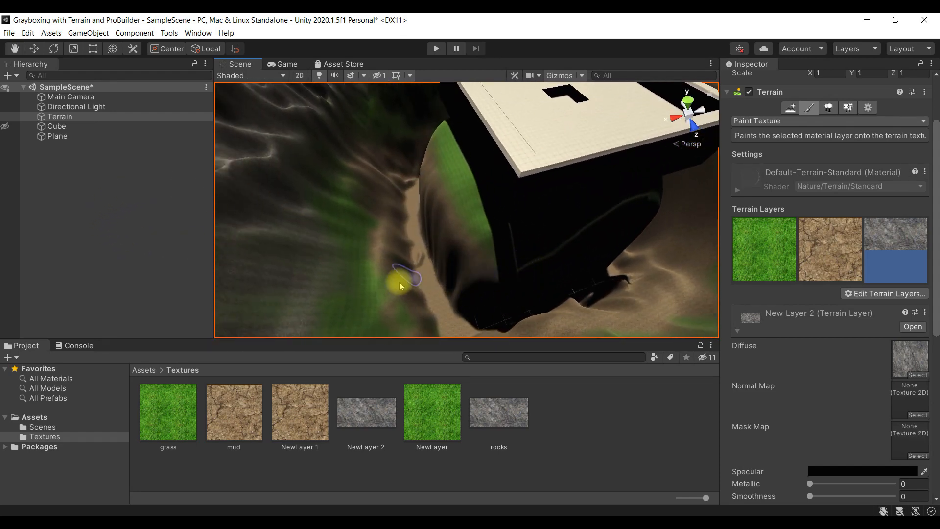
pyautogui.scroll(3, 832, 230)
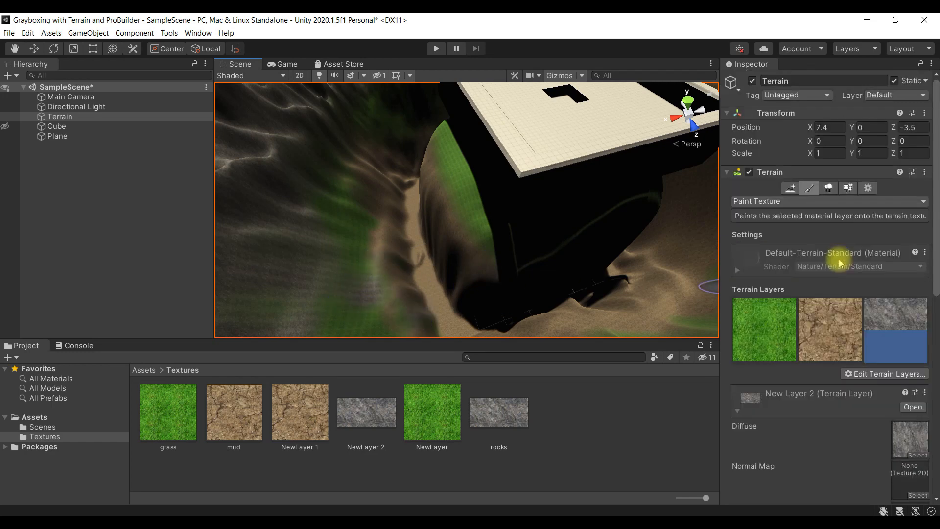
pyautogui.click(804, 202)
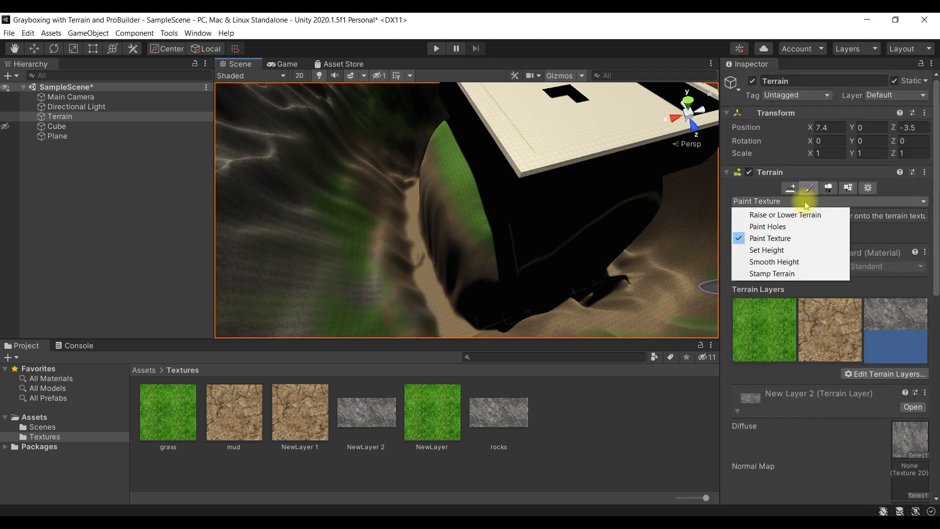
pyautogui.click(801, 273)
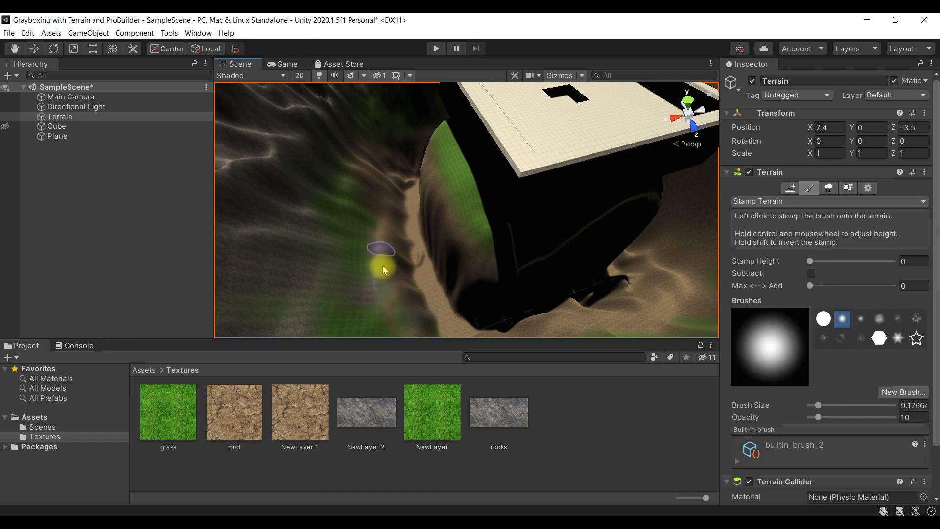
pyautogui.keyDown('alt'); pyautogui.moveTo(466, 235); pyautogui.dragTo(384, 235); pyautogui.keyUp('alt')
pyautogui.keyDown('alt'); pyautogui.moveTo(457, 256); pyautogui.dragTo(364, 233); pyautogui.keyUp('alt')
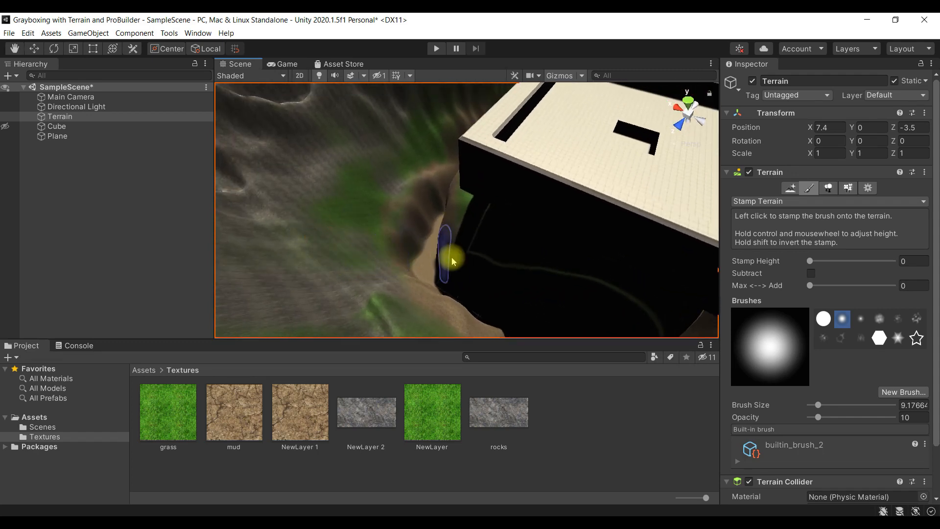
pyautogui.click(810, 201)
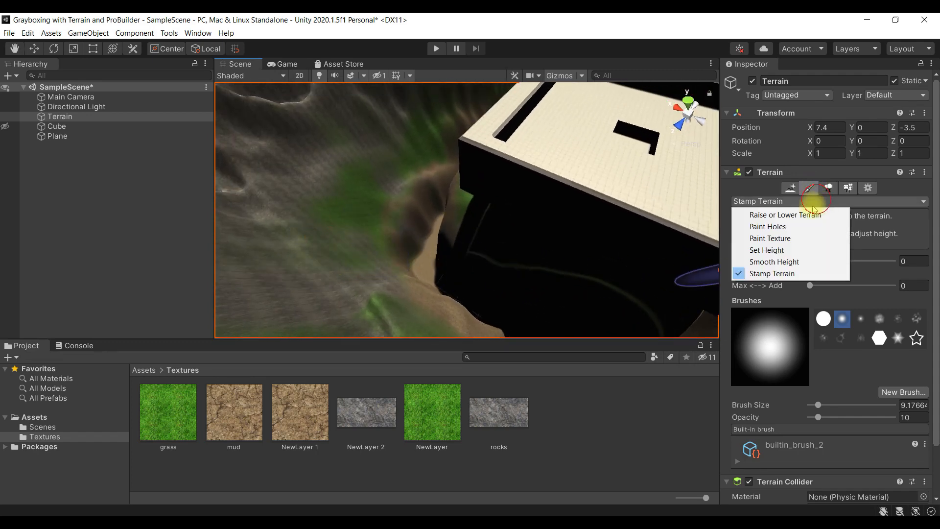
pyautogui.click(808, 238)
pyautogui.scroll(5, 636, 257)
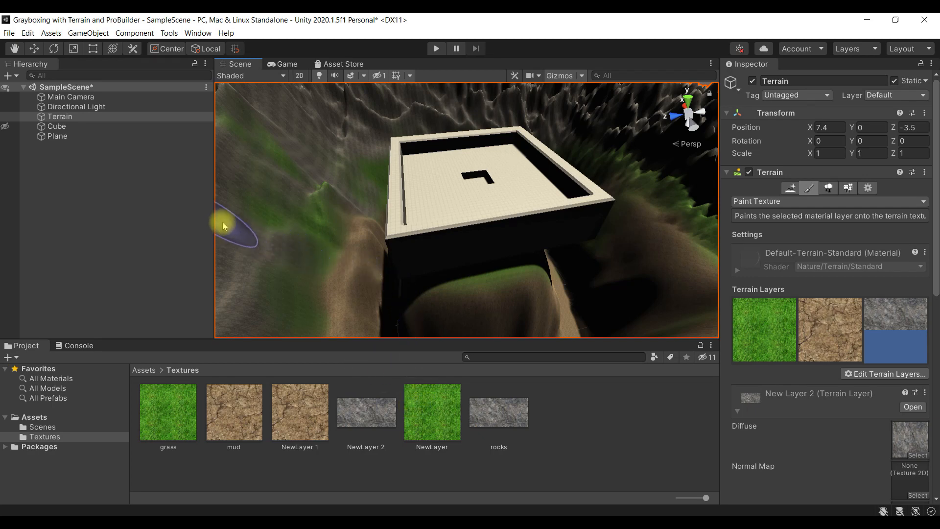
# Open the Unity Asset Store website in the browser and search it for "sci-fi"
pyautogui.click(335, 64)
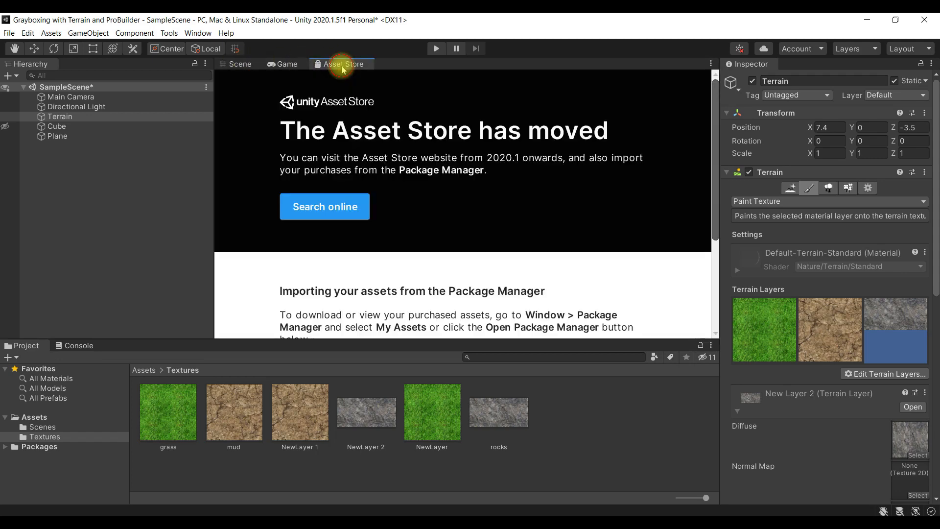
pyautogui.click(344, 206)
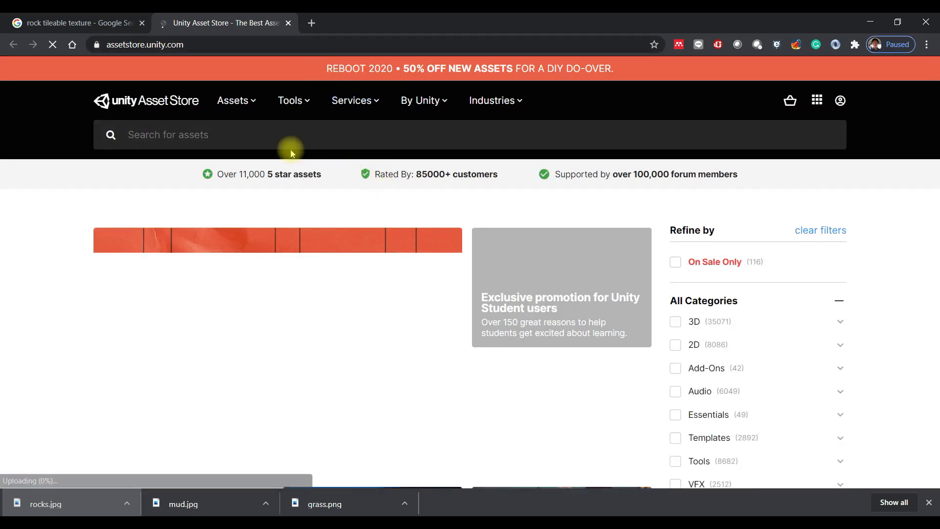
pyautogui.click(255, 137)
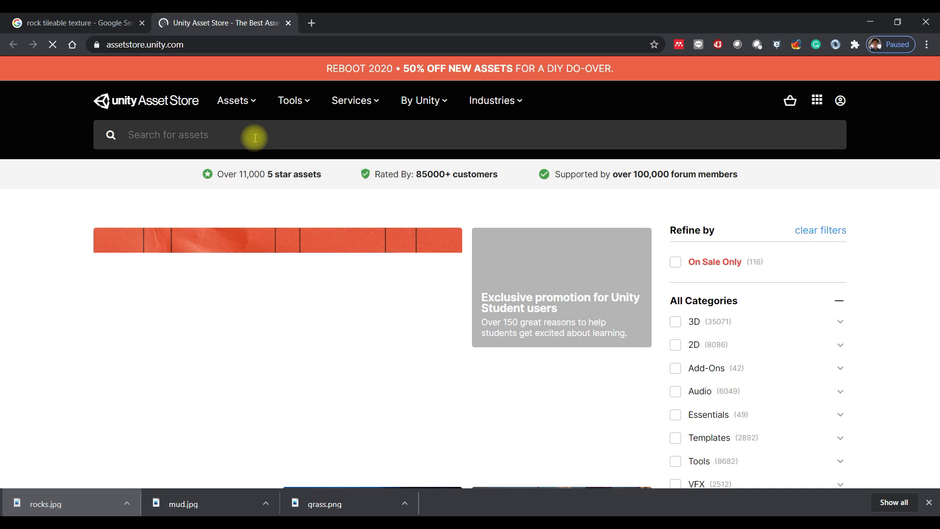
pyautogui.write('sci-fi')
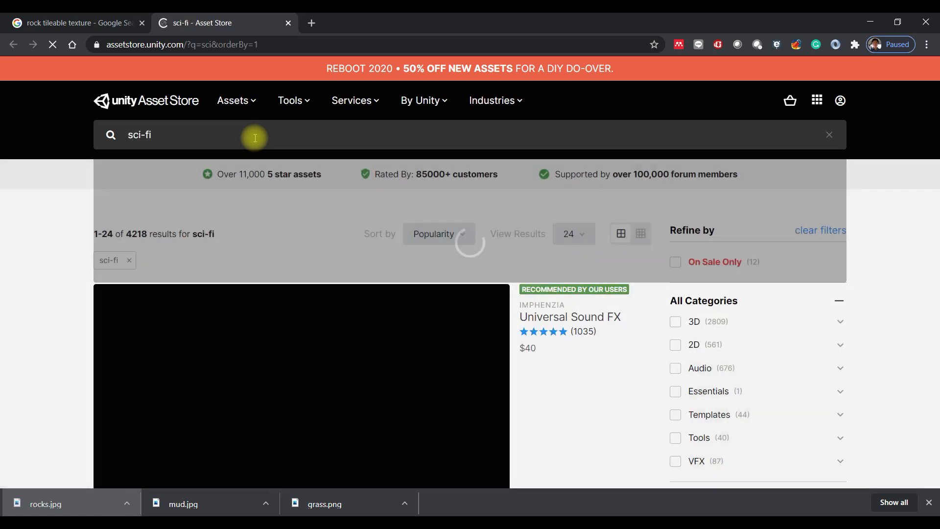
pyautogui.scroll(-1, 365, 206)
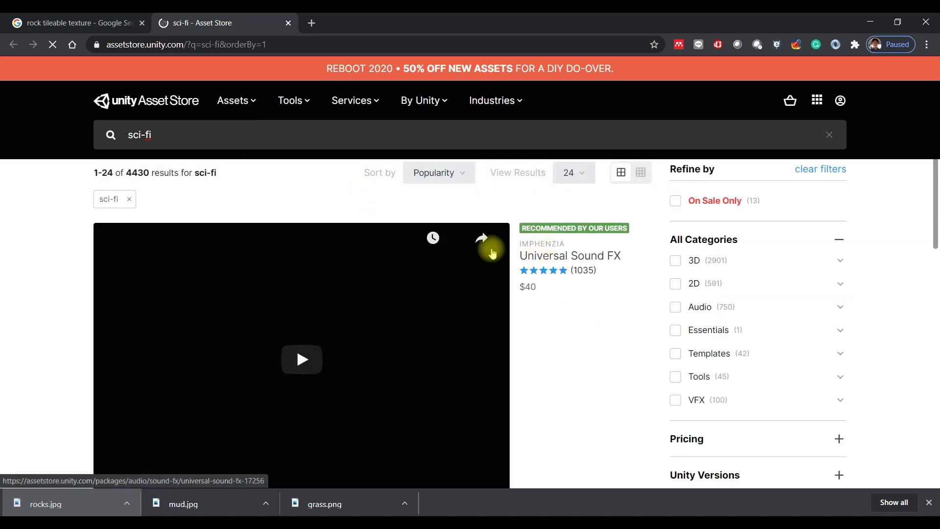
pyautogui.scroll(-2, 492, 250)
pyautogui.scroll(-2, 481, 255)
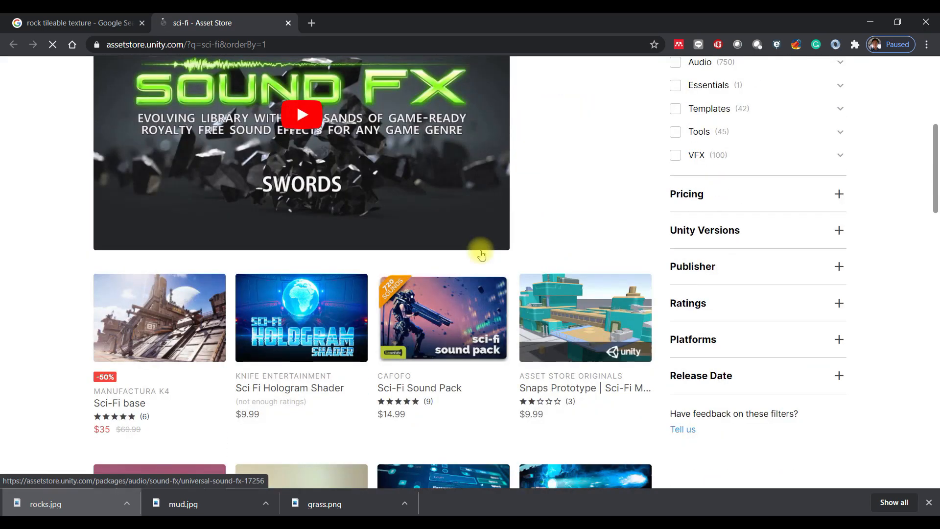
pyautogui.scroll(-2, 481, 255)
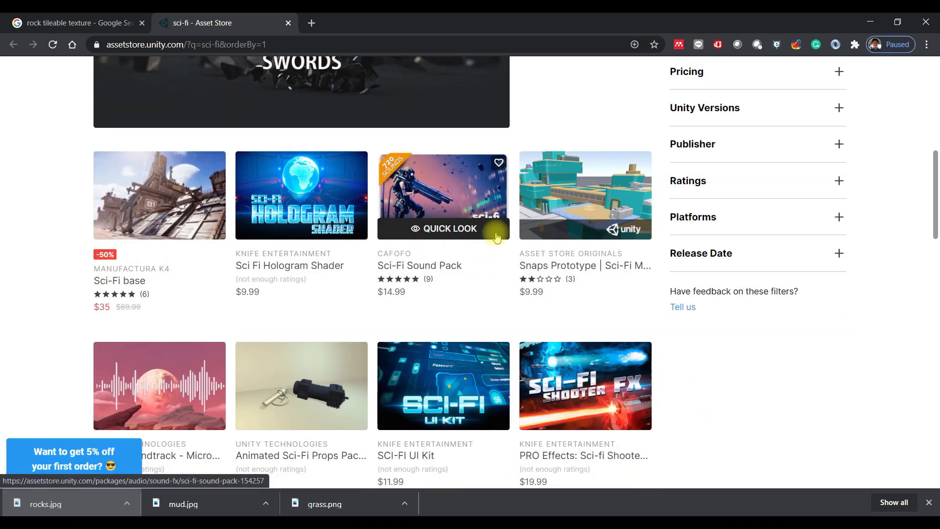
# Limit the sci-fi search results to Free Assets in the pricing filter
pyautogui.scroll(7, 528, 237)
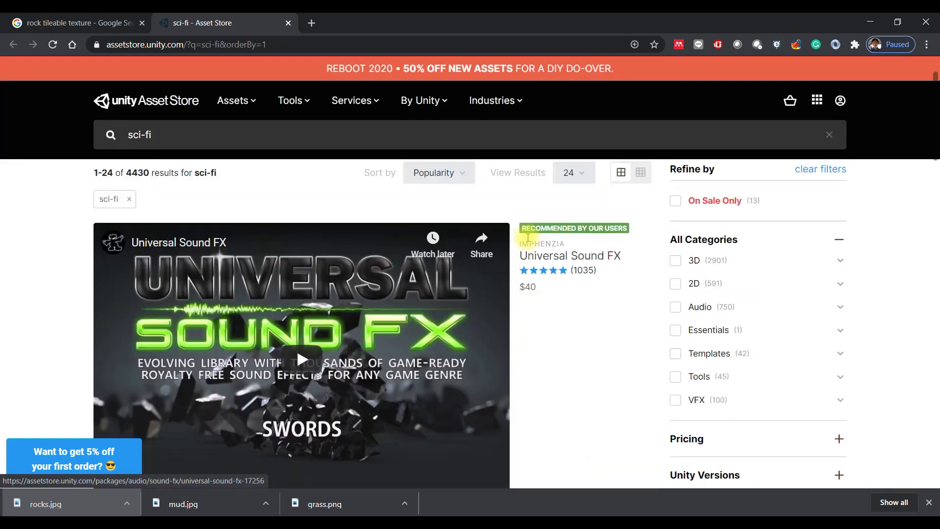
pyautogui.scroll(-1, 675, 294)
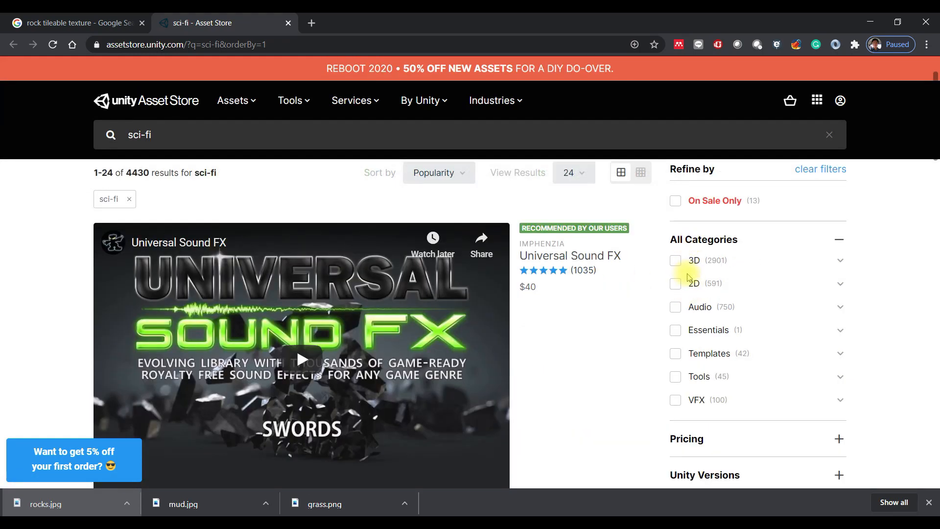
pyautogui.scroll(-1, 689, 277)
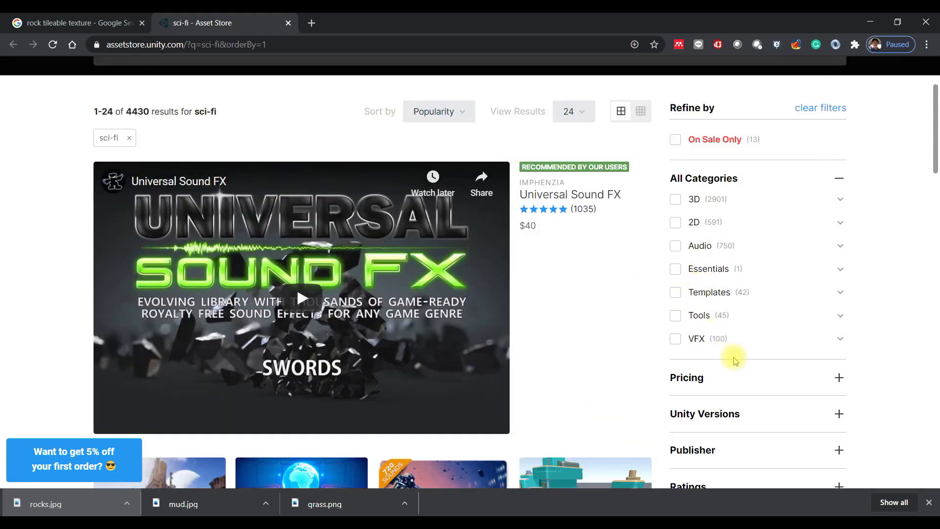
pyautogui.click(808, 378)
pyautogui.scroll(-2, 811, 385)
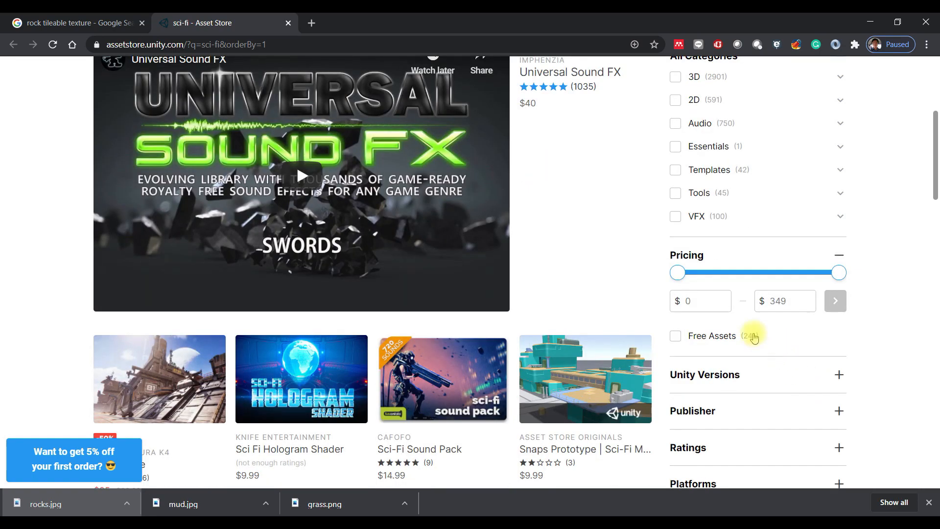
pyautogui.click(675, 337)
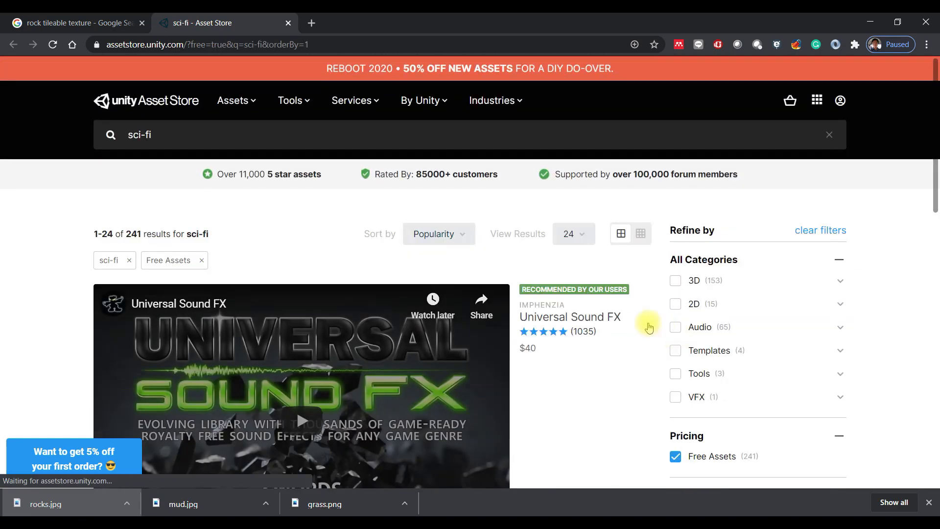
# Browse the free sci-fi assets and open the page of Sci-Fi Styled Modular Pack
pyautogui.scroll(-5, 612, 324)
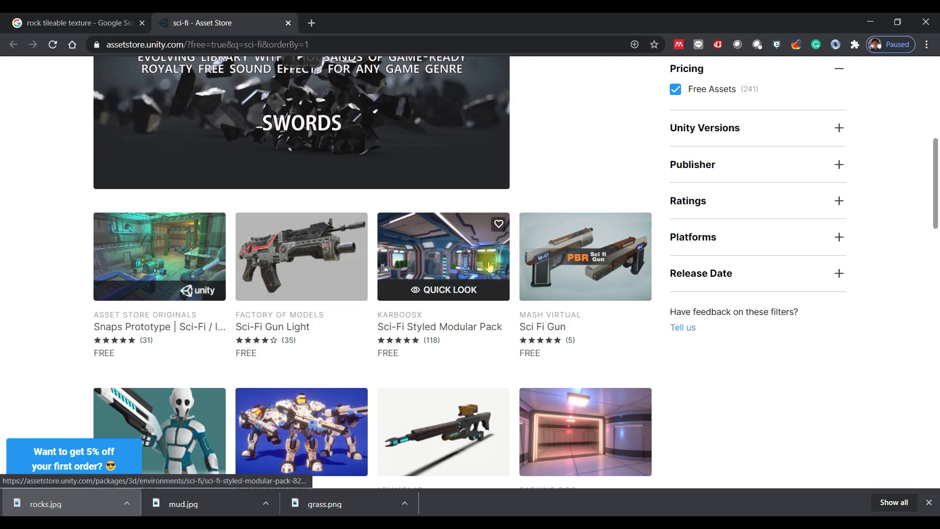
pyautogui.scroll(-1, 575, 278)
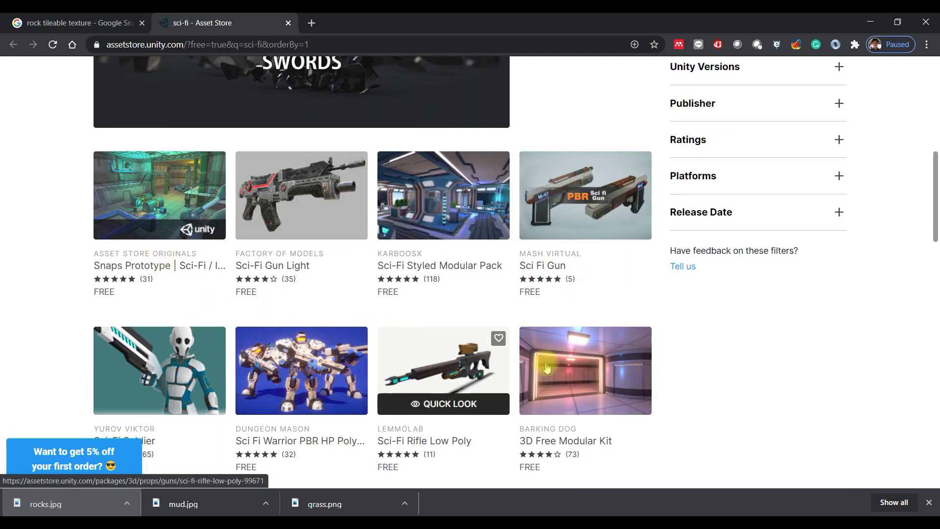
pyautogui.scroll(1, 445, 268)
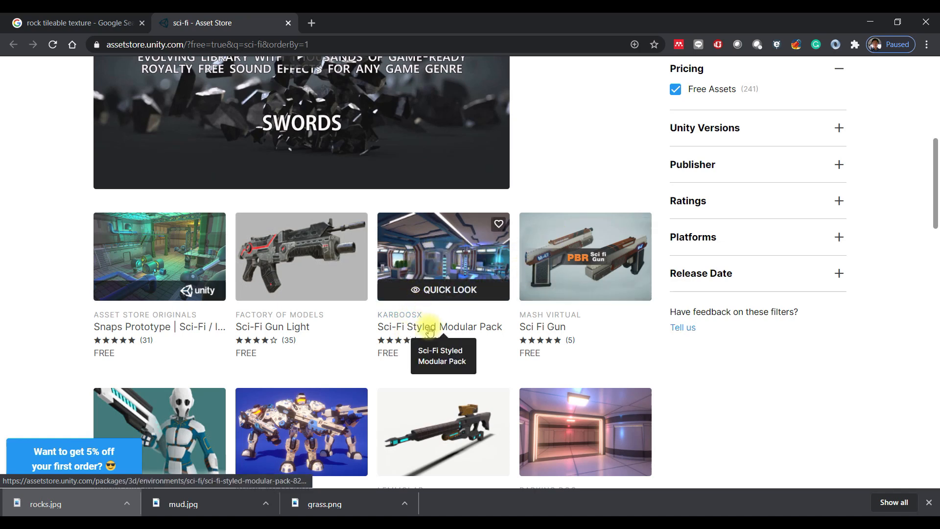
pyautogui.click(480, 326)
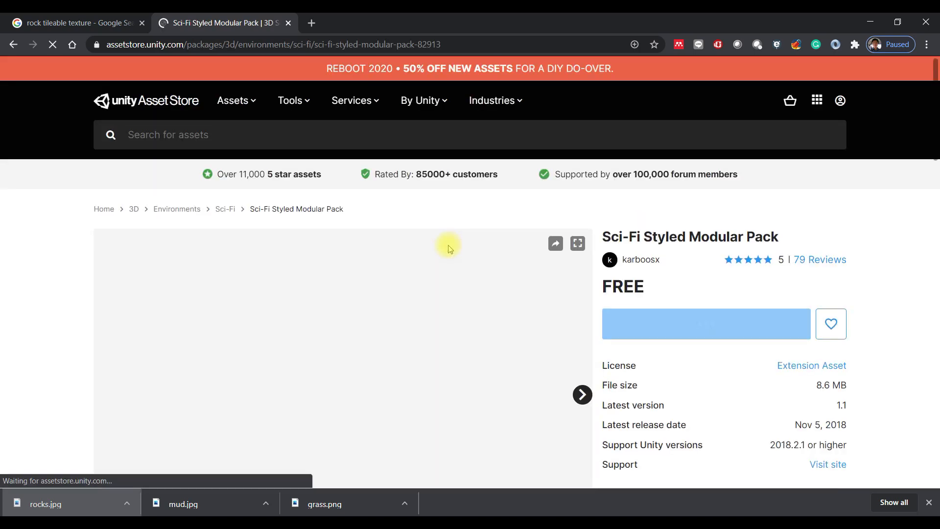
# Review the Sci-Fi Styled Modular Pack page and request adding the pack to My Assets
pyautogui.scroll(-1, 449, 248)
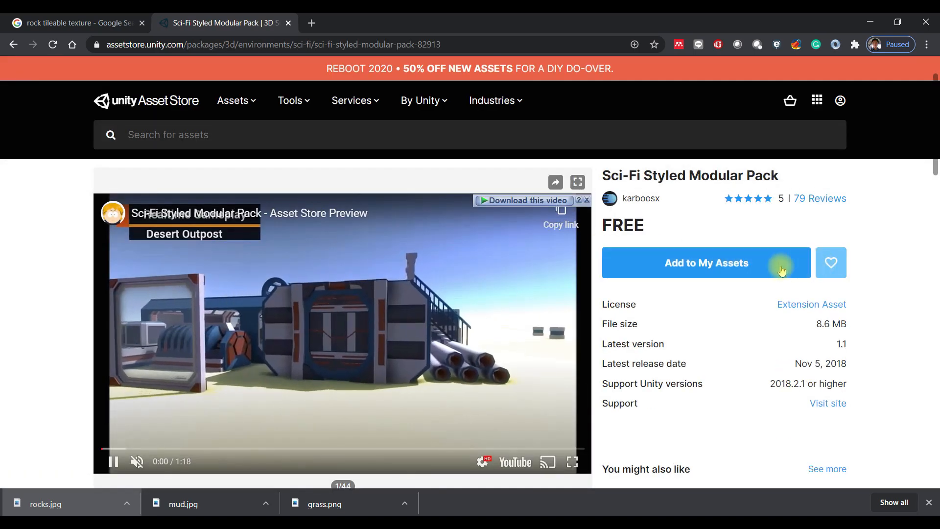
pyautogui.scroll(-1, 303, 360)
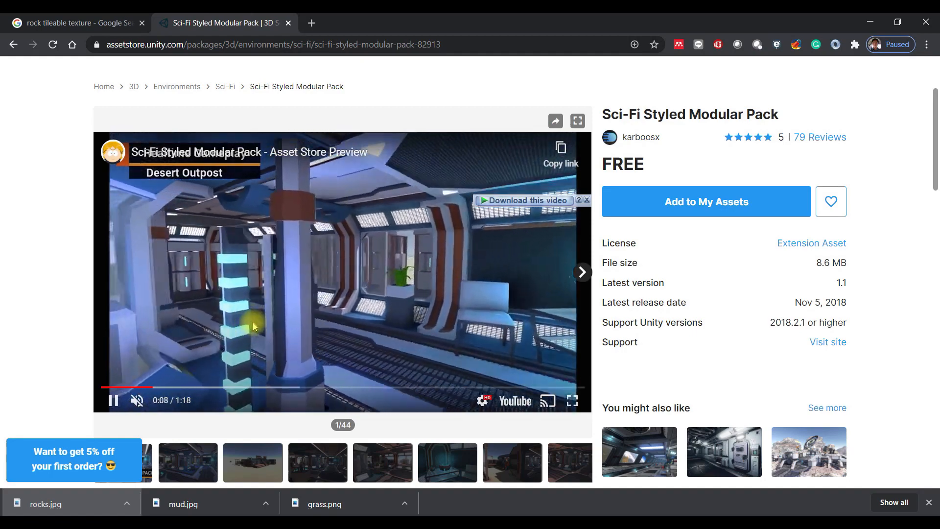
pyautogui.scroll(-1, 606, 308)
pyautogui.scroll(2, 606, 309)
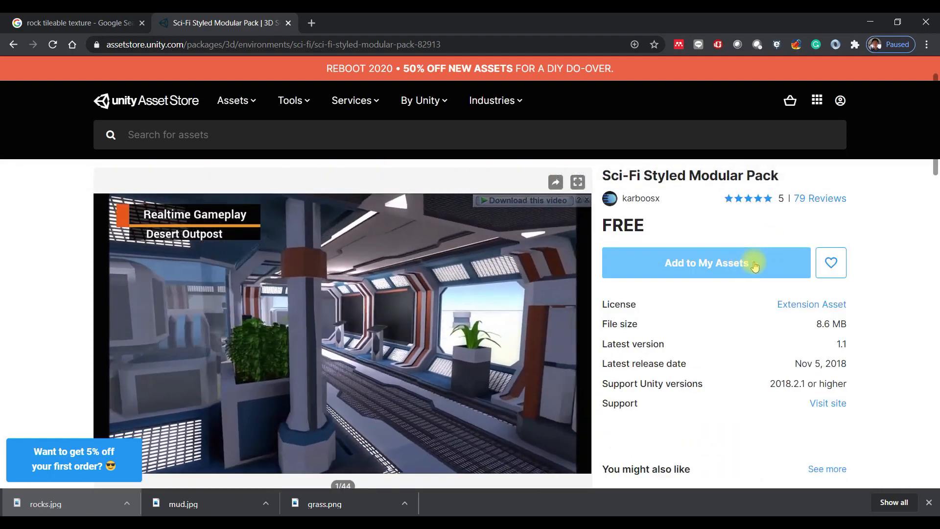
pyautogui.click(758, 258)
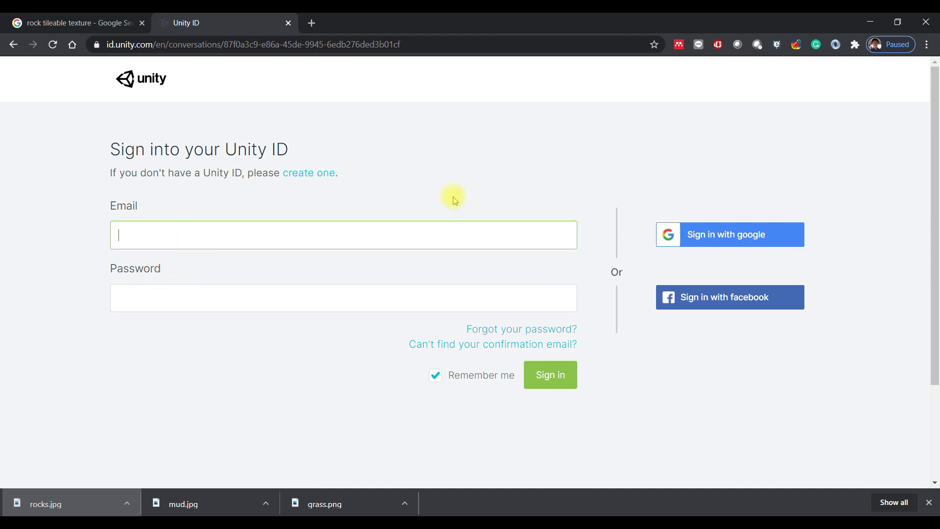
# Sign into the Unity ID with the account's e-mail address and password
pyautogui.click(330, 221)
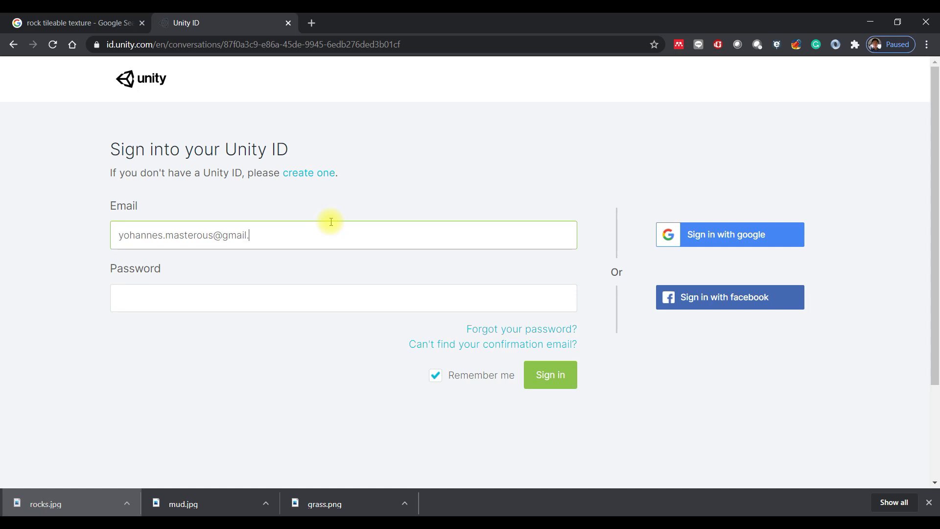
pyautogui.press('Tab')
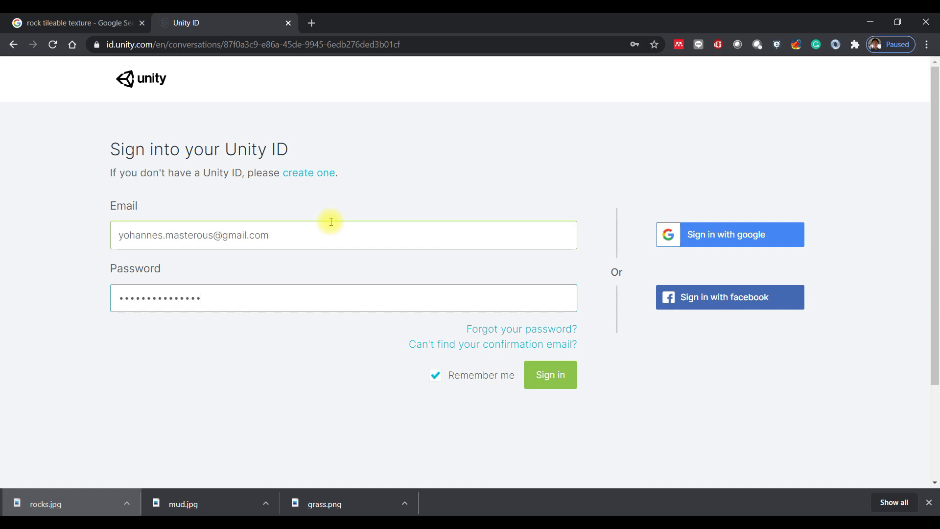
pyautogui.press('Return')
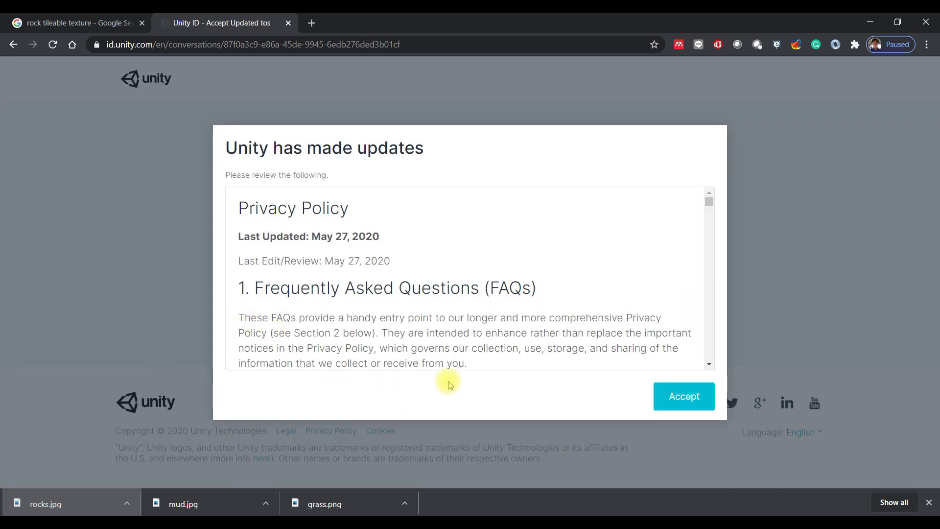
# Accept Unity's updated policies and add the Sci-Fi Styled Modular Pack to My Assets
pyautogui.click(690, 396)
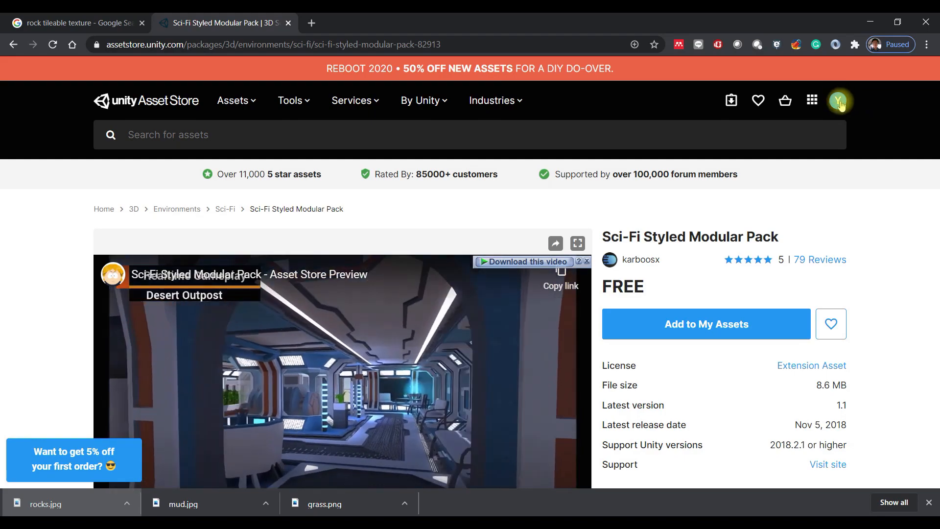
pyautogui.scroll(-1, 838, 201)
pyautogui.click(739, 266)
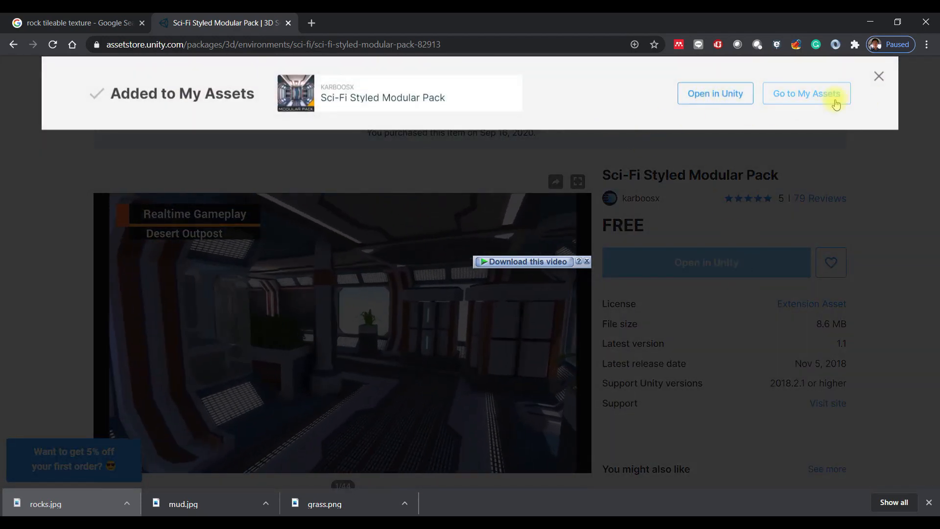
# Open the pack in the Unity Editor and sign into the Unity ID with the account's e-mail address and password
pyautogui.click(728, 101)
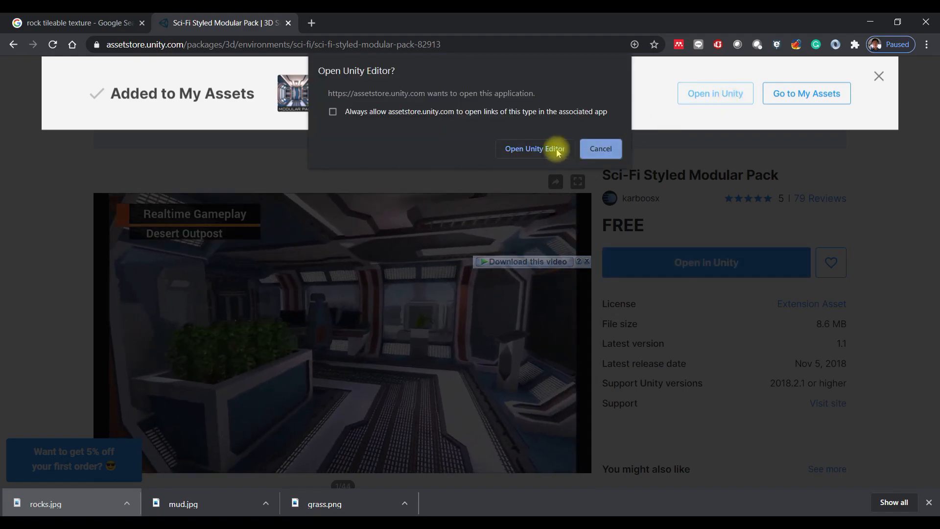
pyautogui.click(554, 148)
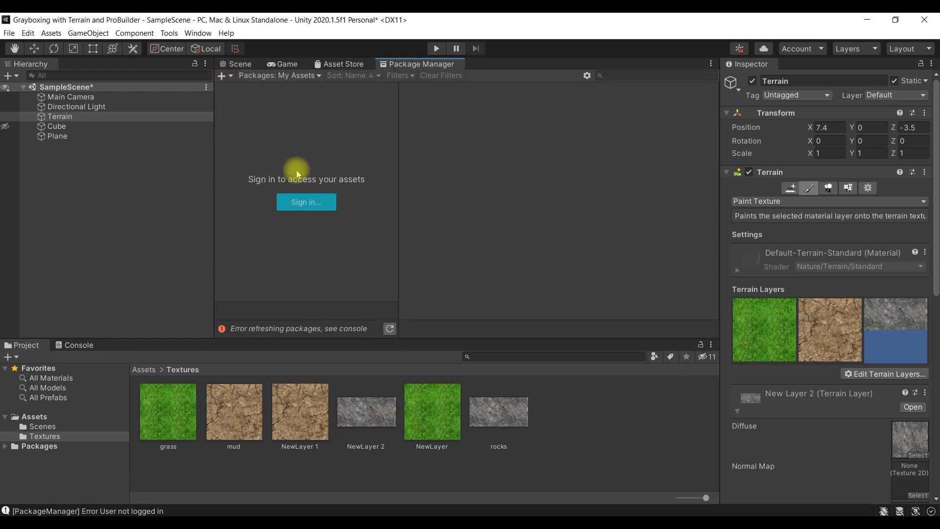
pyautogui.click(324, 203)
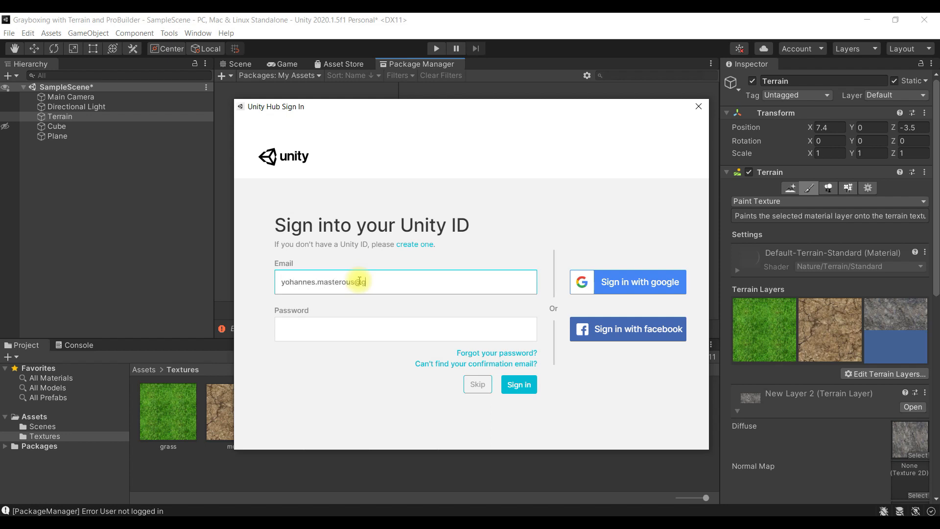
pyautogui.write('om')
pyautogui.press('Tab')
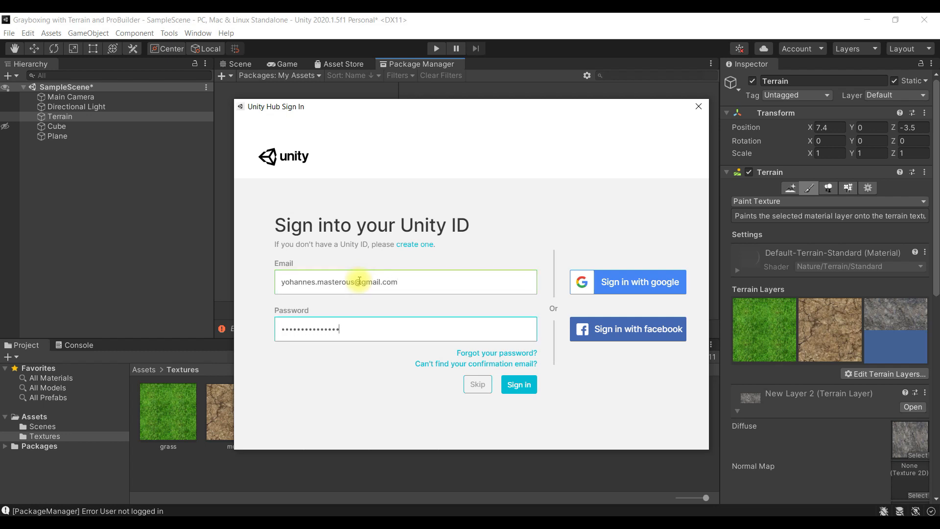
pyautogui.press('Return')
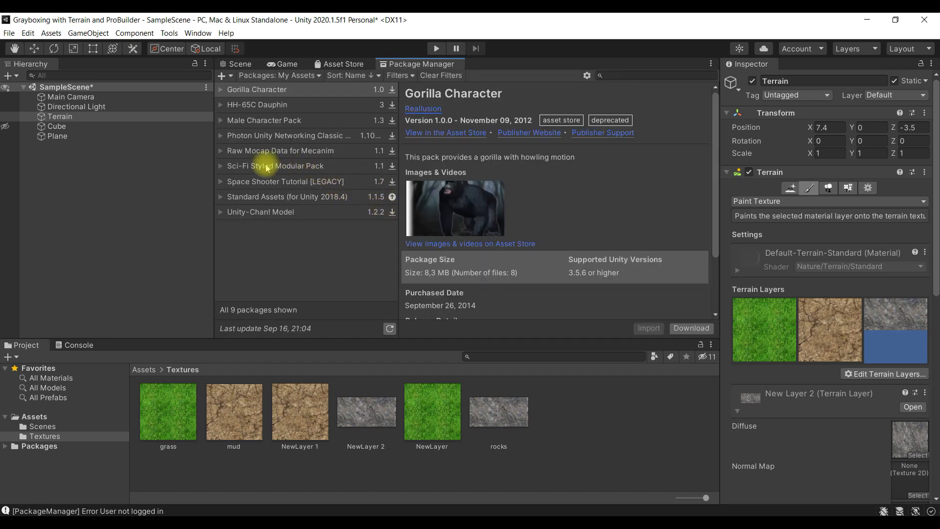
# Download the Sci-Fi Styled Modular Pack and import all of its files into the project's Assets
pyautogui.click(225, 167)
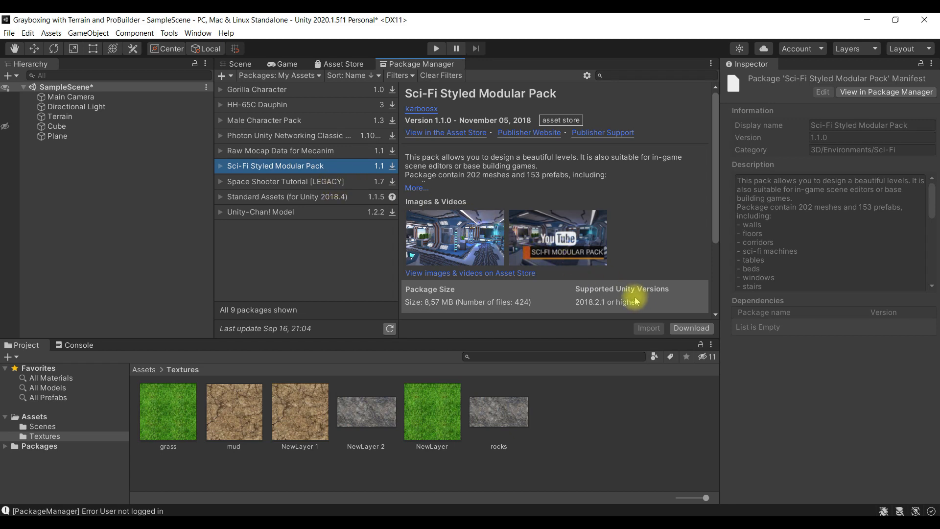
pyautogui.click(703, 331)
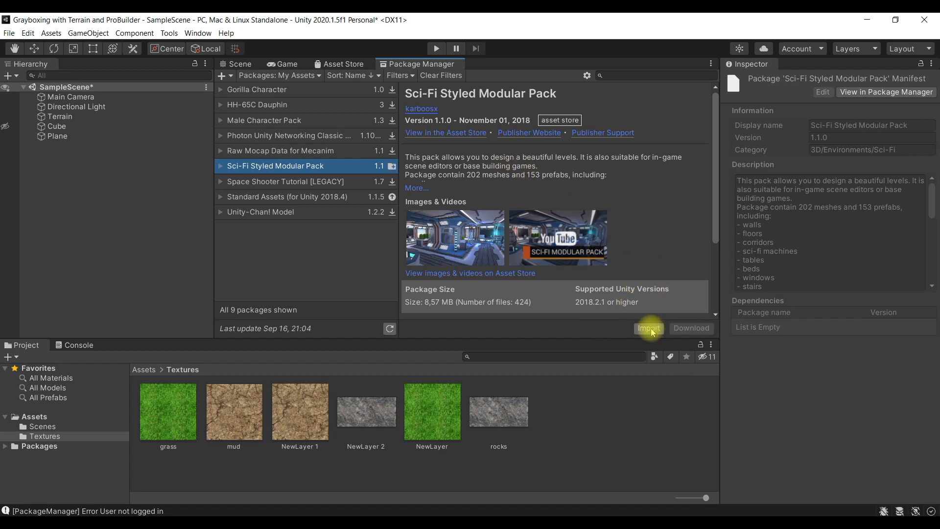
pyautogui.click(54, 416)
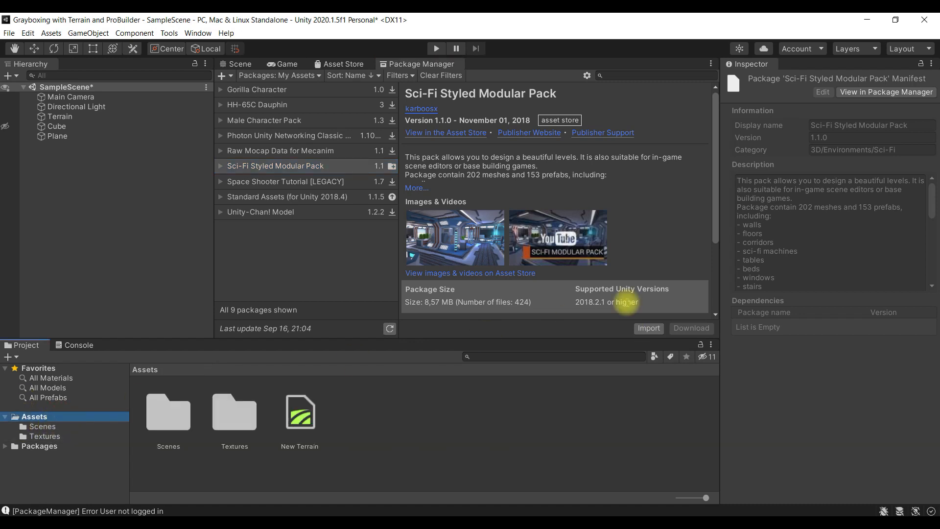
pyautogui.click(653, 328)
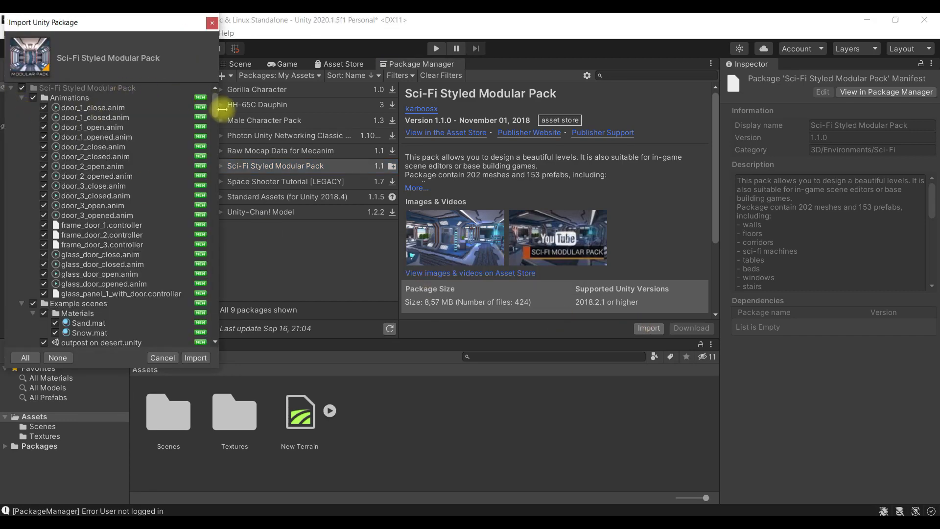
pyautogui.moveTo(215, 105); pyautogui.dragTo(220, 352)
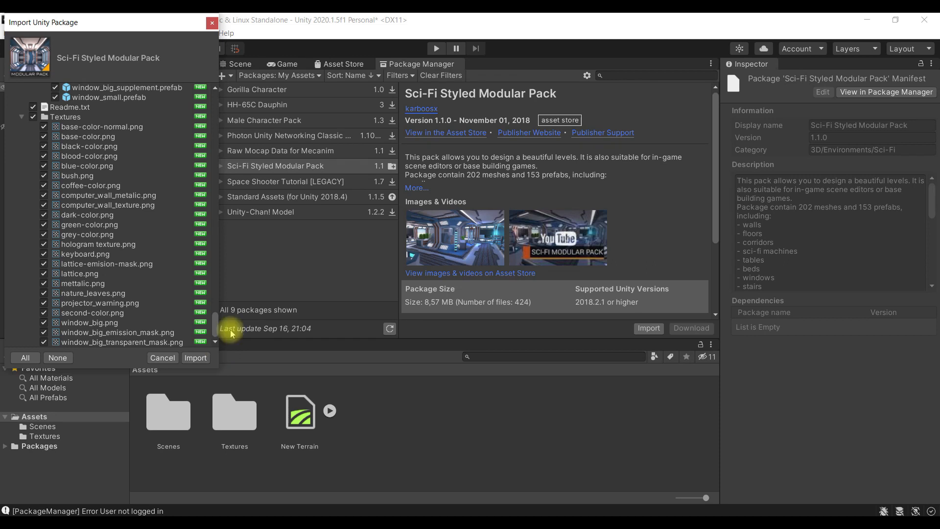
pyautogui.click(194, 357)
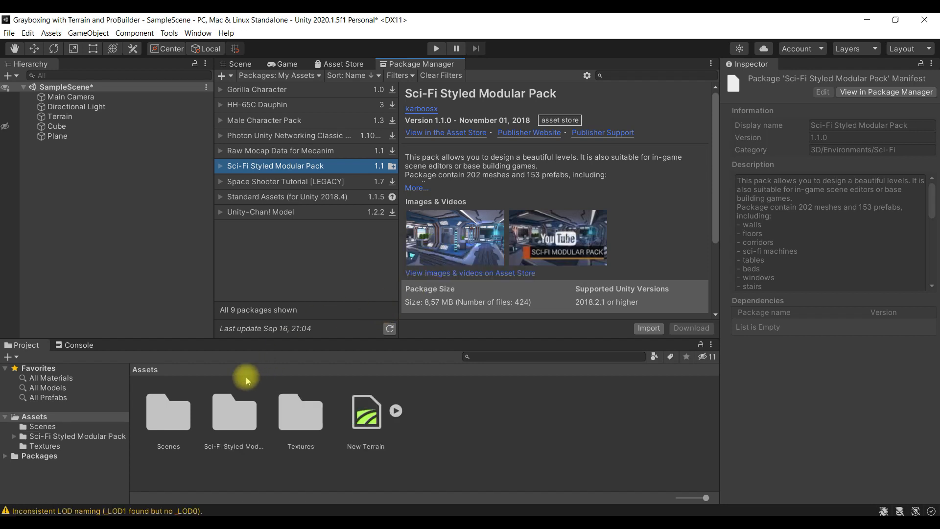
# Examine the contents of the imported pack's Textures, Prefabs and Models folders
pyautogui.click(238, 423)
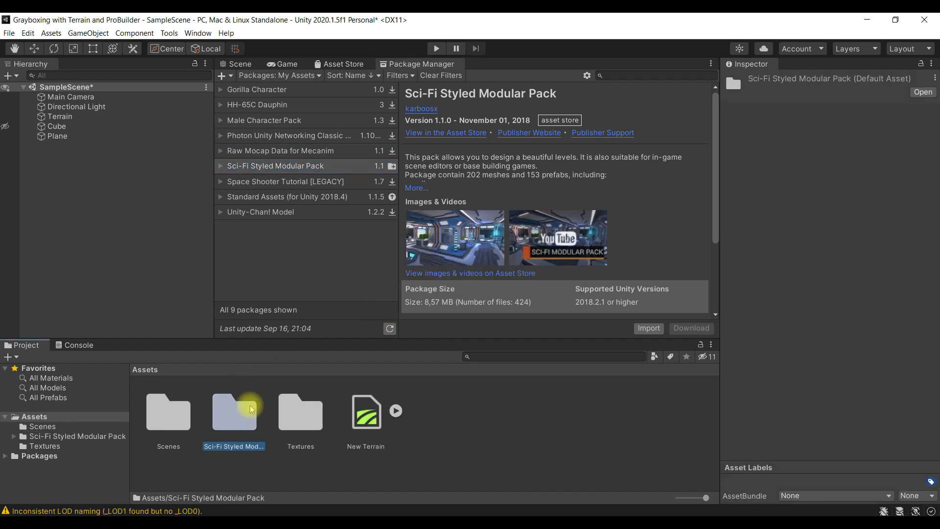
pyautogui.doubleClick(227, 425)
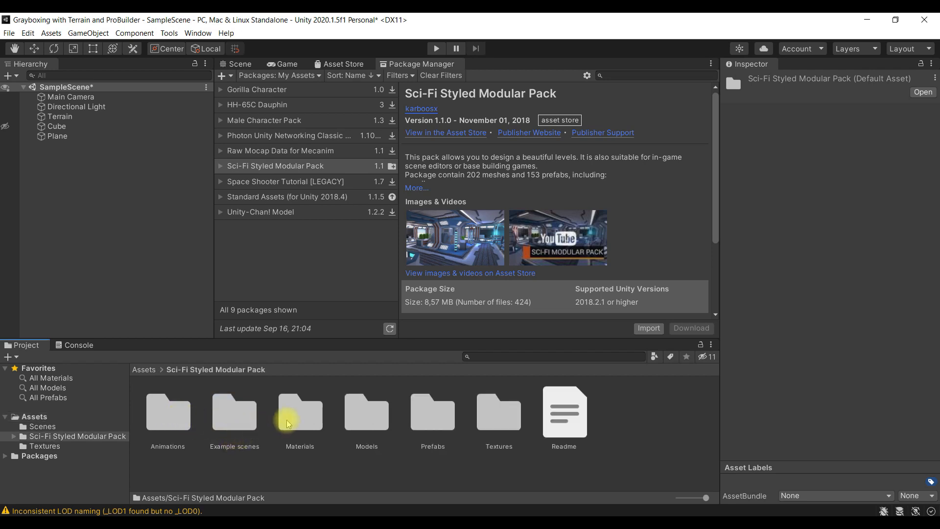
pyautogui.click(304, 420)
pyautogui.click(380, 418)
pyautogui.click(443, 423)
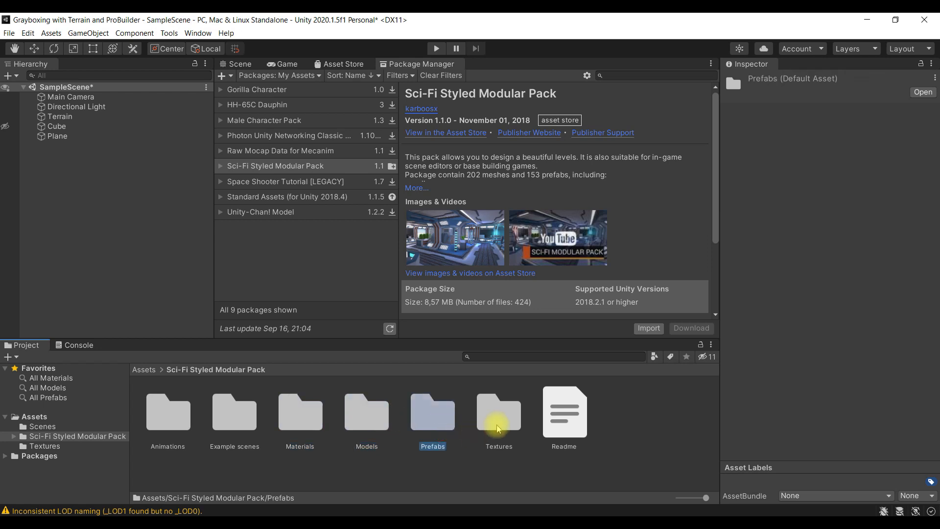
pyautogui.click(504, 423)
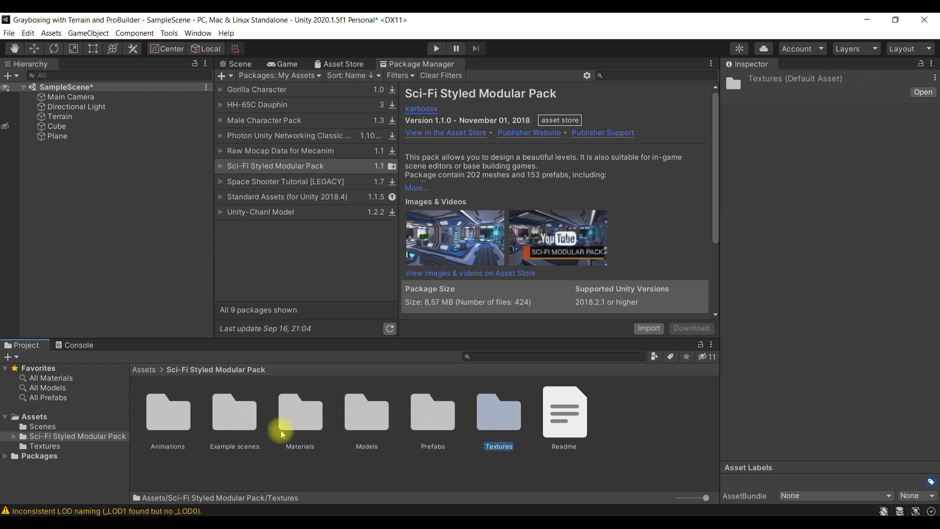
pyautogui.doubleClick(499, 415)
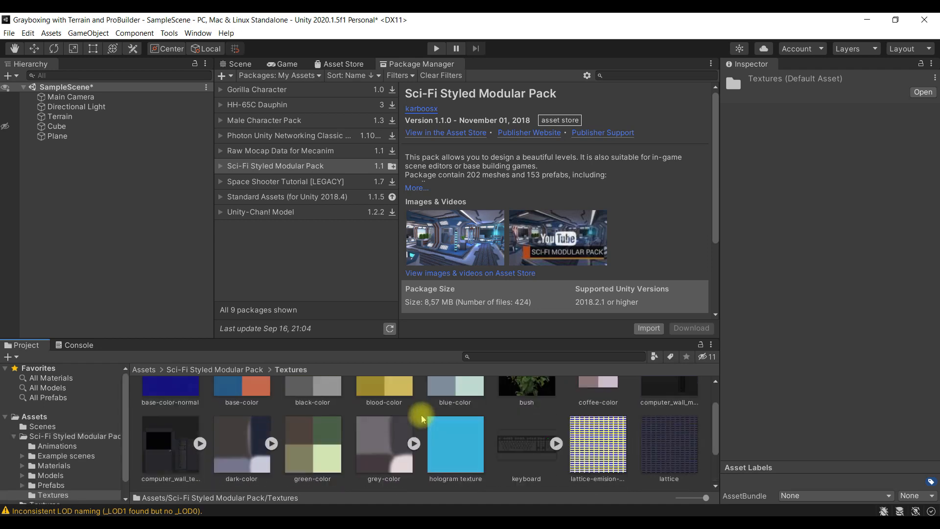
pyautogui.click(249, 370)
pyautogui.doubleClick(431, 408)
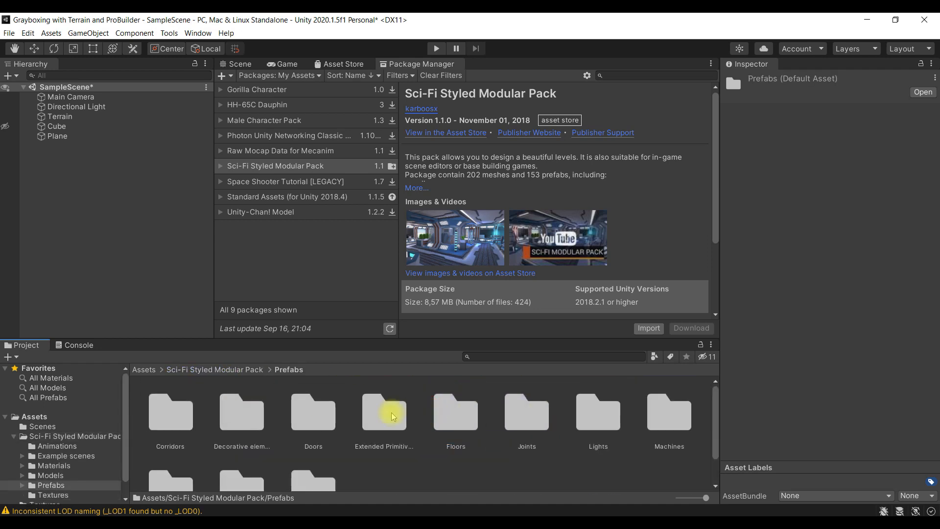
pyautogui.click(245, 369)
pyautogui.doubleClick(360, 408)
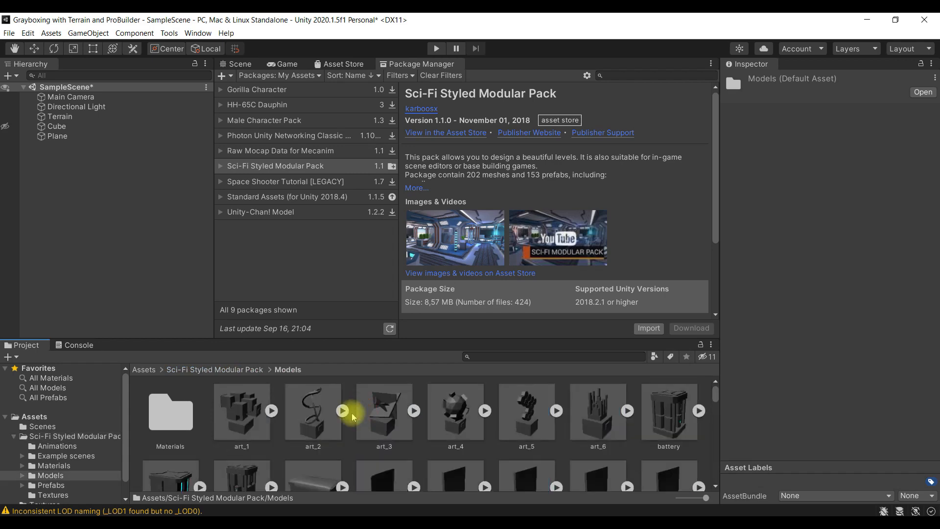
pyautogui.scroll(-10, 360, 415)
pyautogui.scroll(-15, 332, 416)
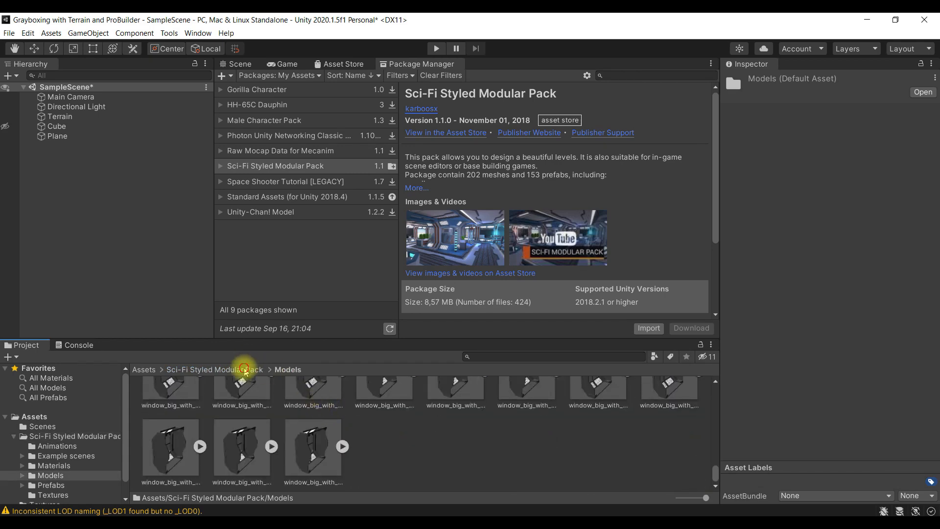
# Examine the pack's Example scenes folder with its Materials subfolder, and the Animations folder
pyautogui.click(244, 371)
pyautogui.doubleClick(241, 414)
pyautogui.doubleClick(169, 421)
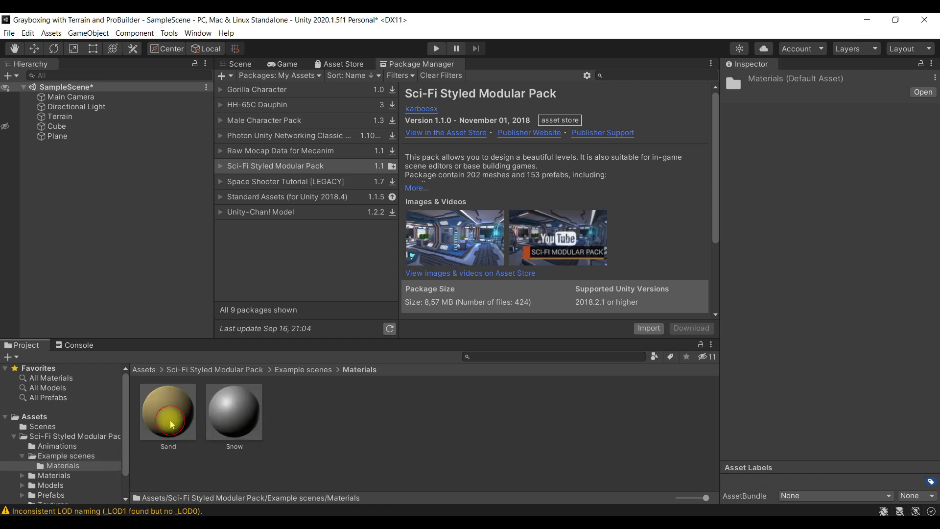
pyautogui.click(303, 370)
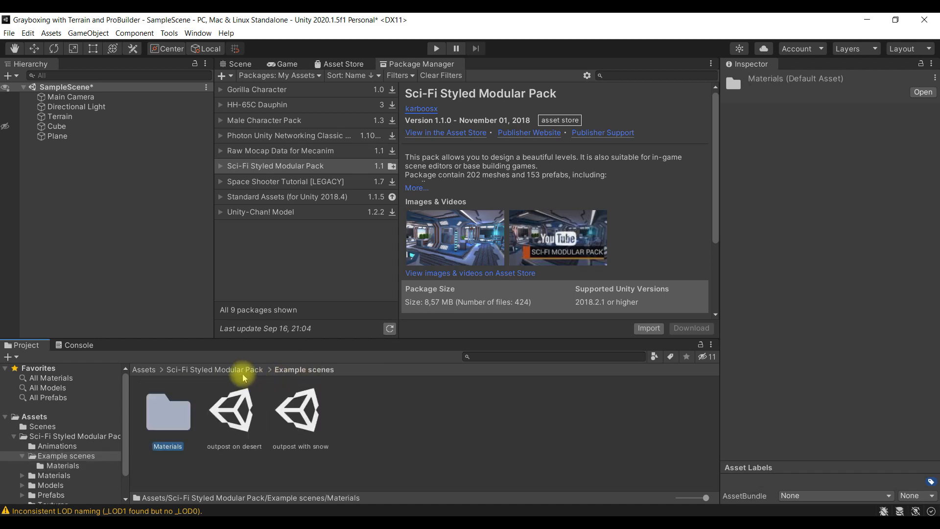
pyautogui.click(225, 370)
pyautogui.click(174, 424)
pyautogui.doubleClick(175, 424)
pyautogui.scroll(-2, 346, 392)
pyautogui.scroll(2, 346, 392)
pyautogui.click(241, 371)
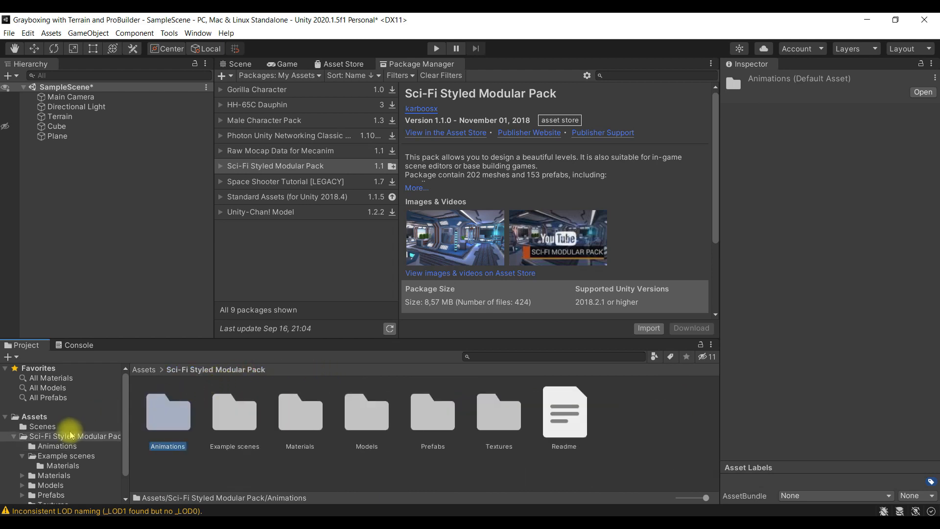
# Clear all messages from the Console and return to the project's root Assets folder
pyautogui.click(61, 416)
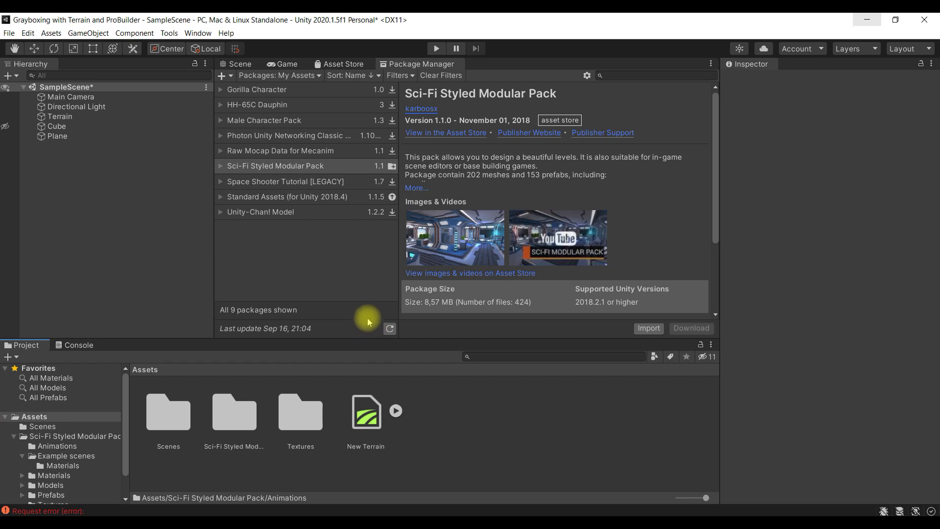
pyautogui.click(85, 513)
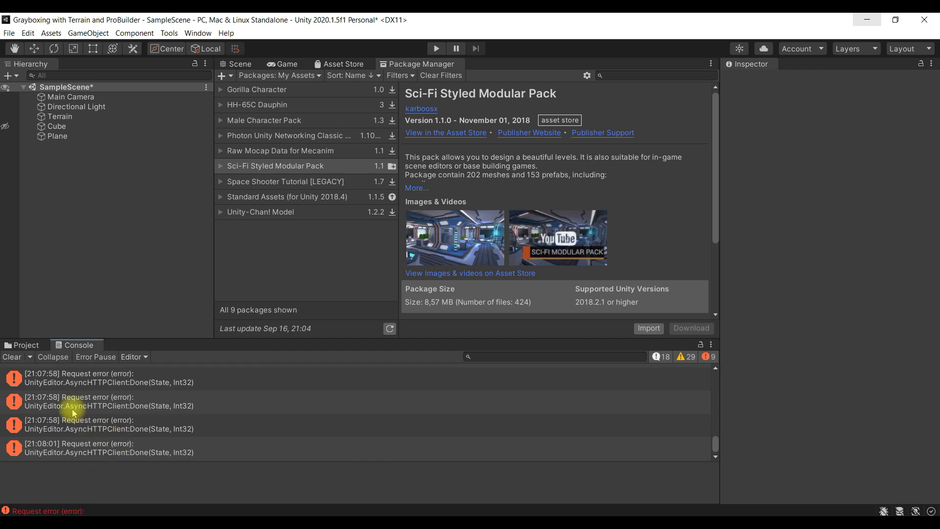
pyautogui.click(15, 359)
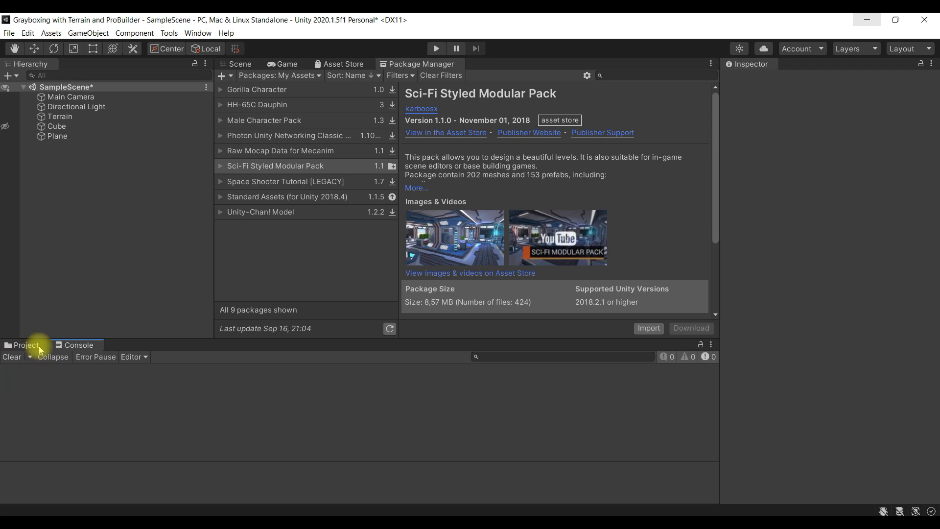
pyautogui.click(27, 344)
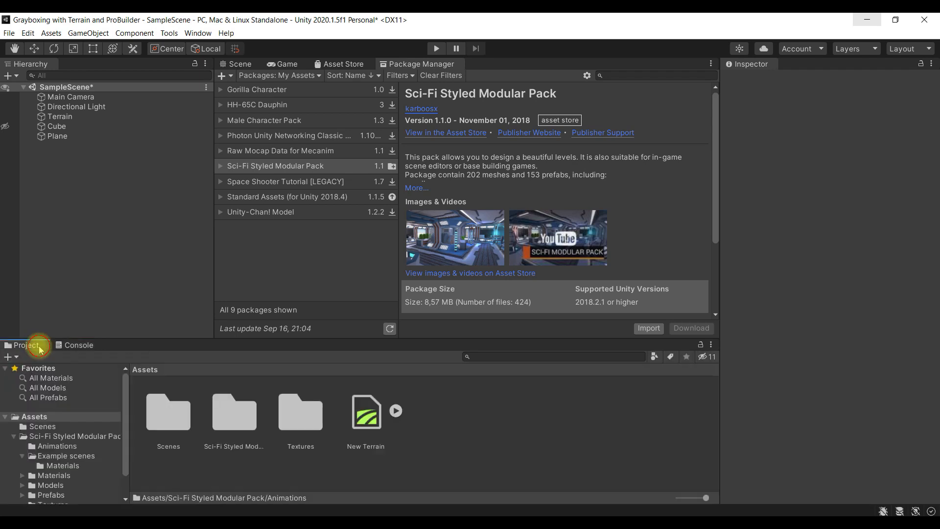
# Look through the models in the pack's Models folder, inspecting the big window models with side offset
pyautogui.doubleClick(234, 424)
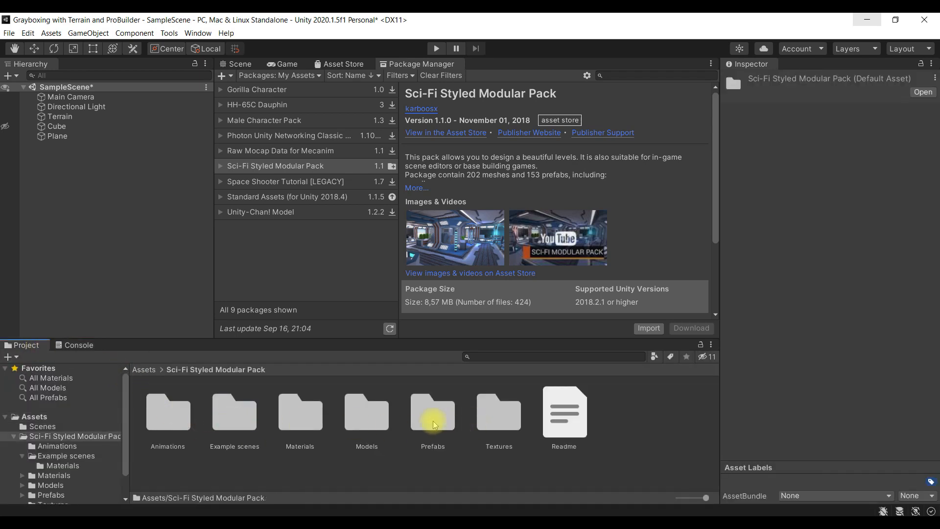
pyautogui.doubleClick(368, 422)
pyautogui.scroll(-10, 370, 424)
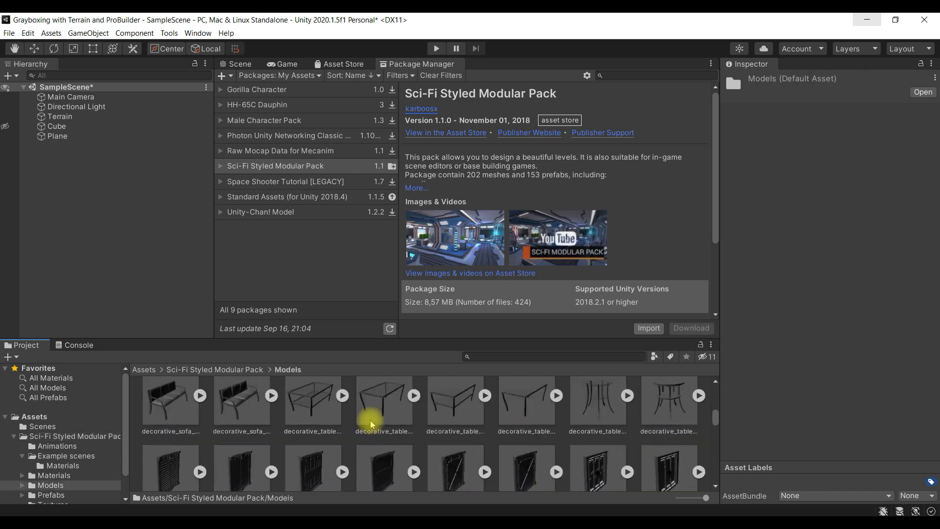
pyautogui.scroll(-10, 371, 424)
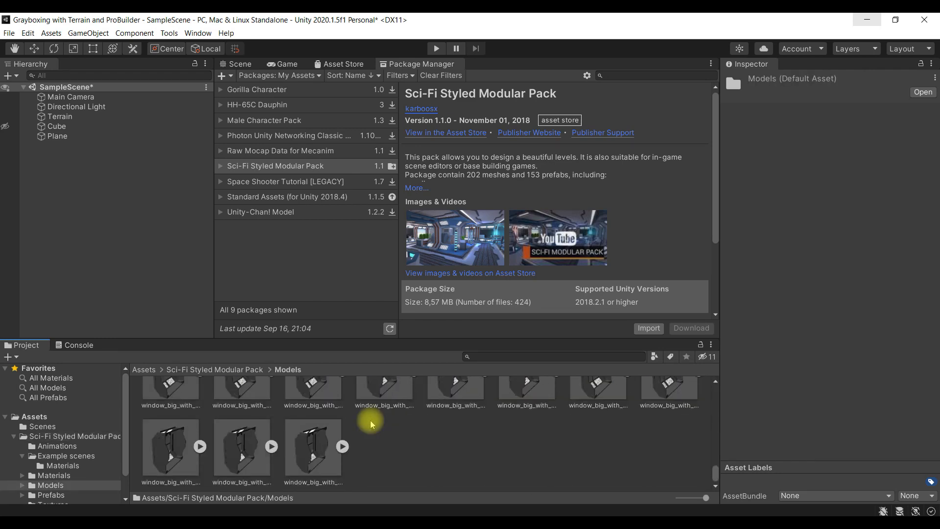
pyautogui.click(245, 445)
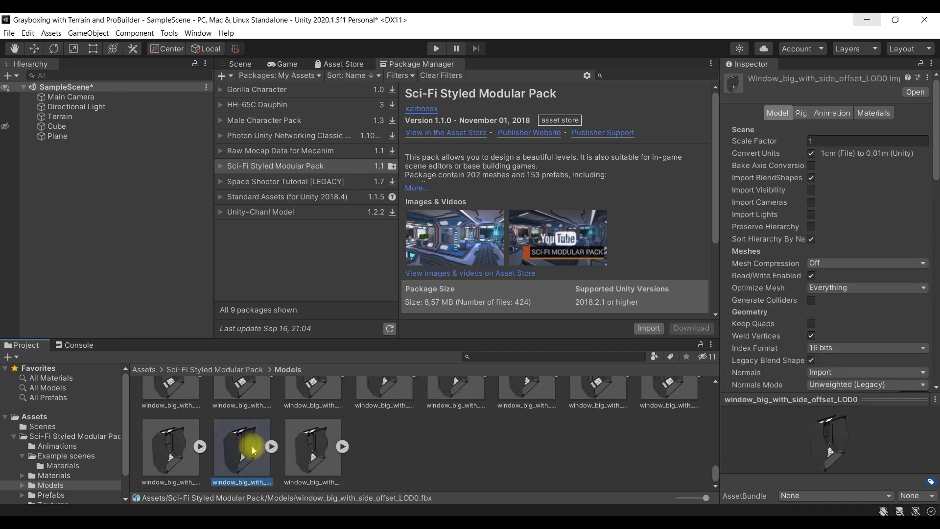
pyautogui.click(159, 447)
pyautogui.click(301, 459)
pyautogui.click(430, 462)
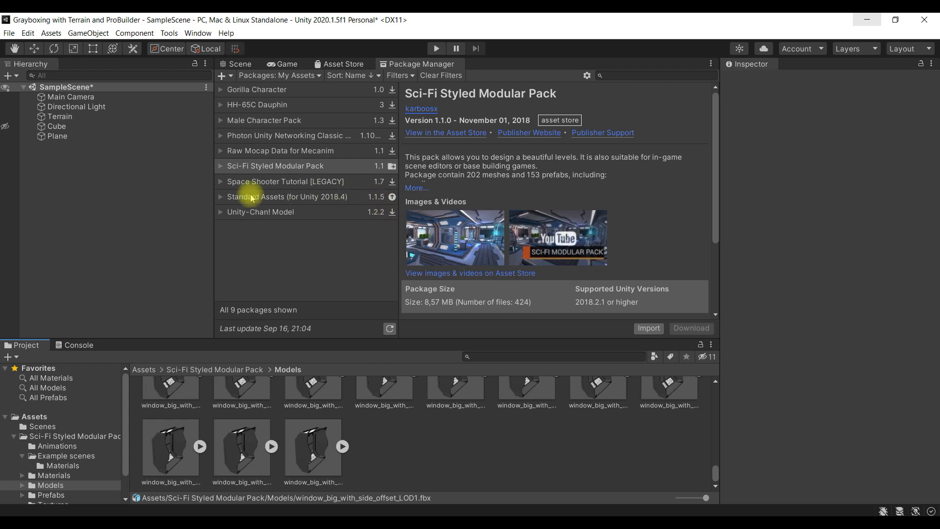
pyautogui.scroll(10, 368, 438)
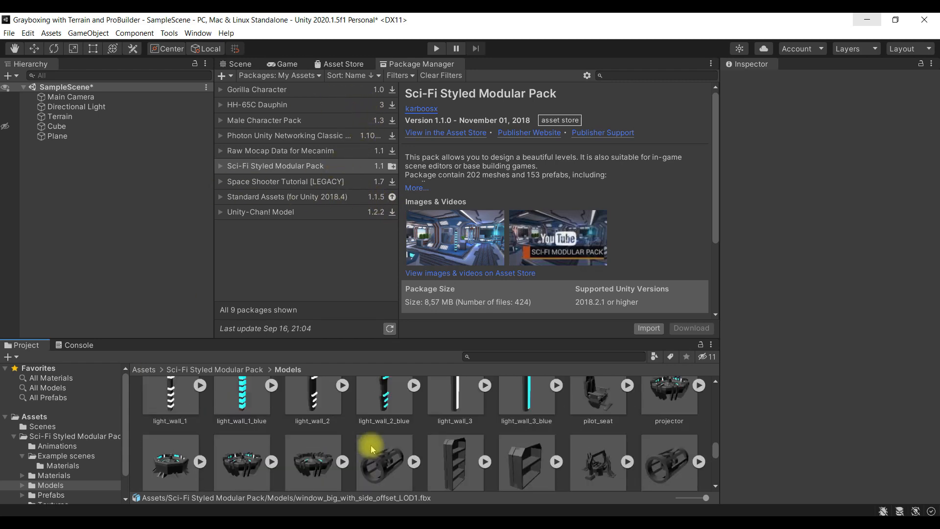
pyautogui.scroll(-10, 371, 448)
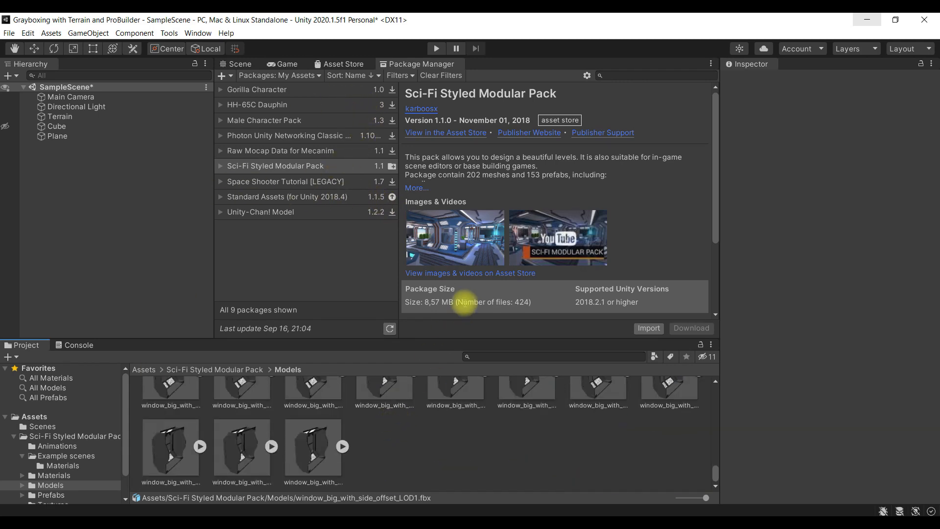
# Return to the Scene view, search the project assets for "corner plug" and inspect the window_big_corner_plug model's import settings
pyautogui.click(237, 64)
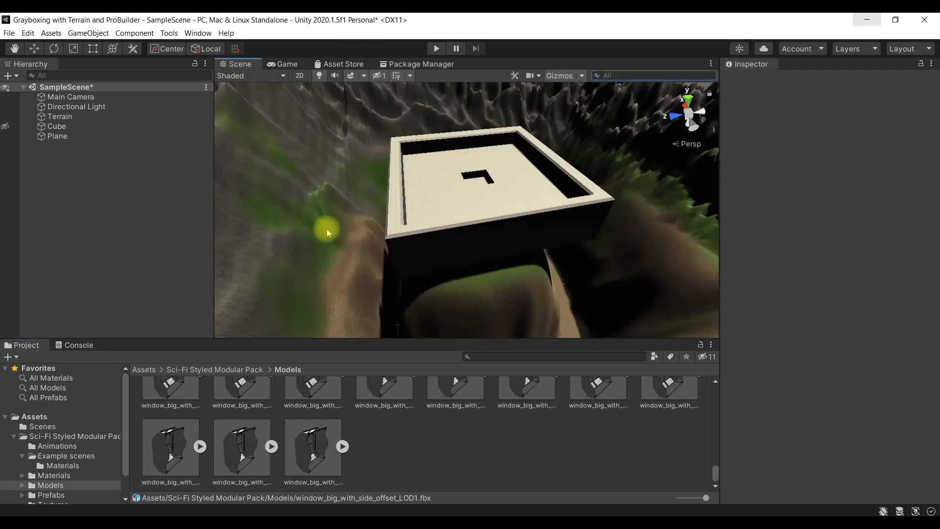
pyautogui.click(507, 356)
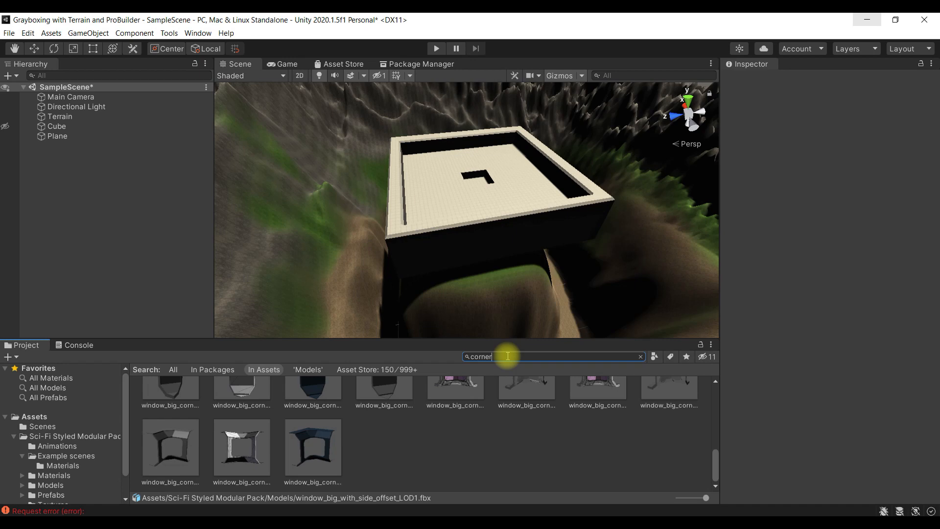
pyautogui.write('ug')
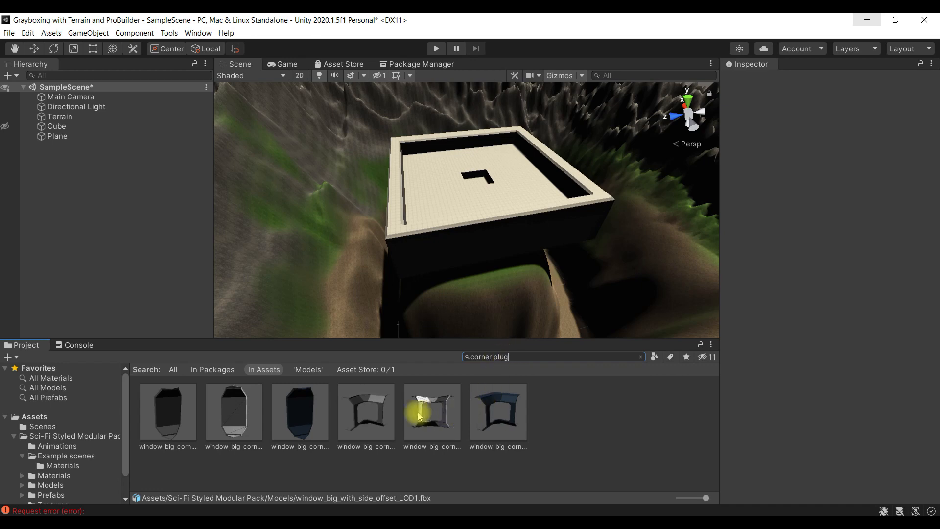
pyautogui.click(366, 412)
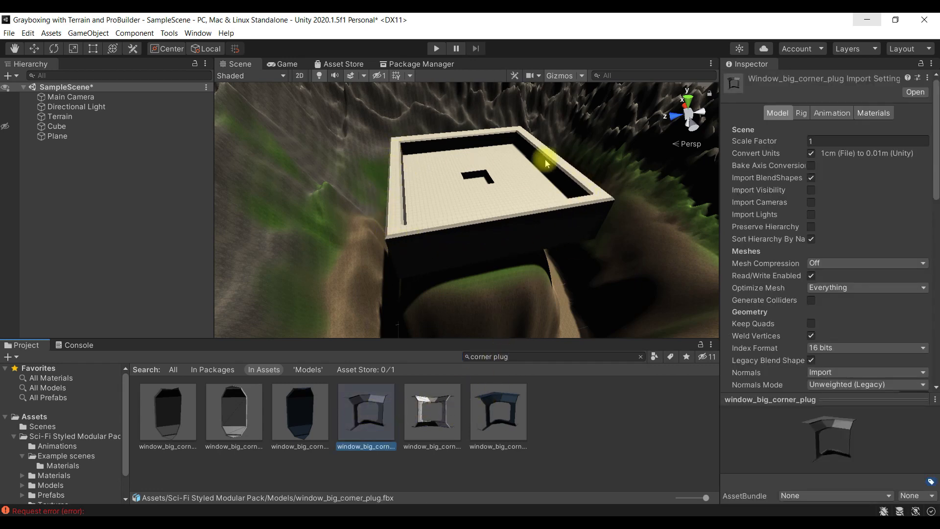
pyautogui.keyDown('alt'); pyautogui.moveTo(528, 240); pyautogui.dragTo(496, 233); pyautogui.keyUp('alt')
pyautogui.scroll(4, 495, 233)
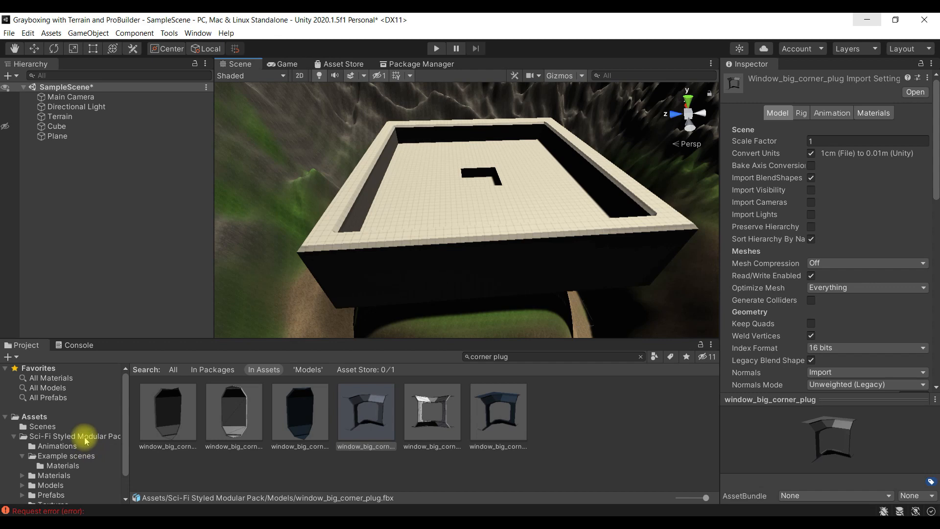
# Compare the model, mesh and prefab versions of window_big_corner_plug, then check the window_big_corner_far_plug assets
pyautogui.click(502, 416)
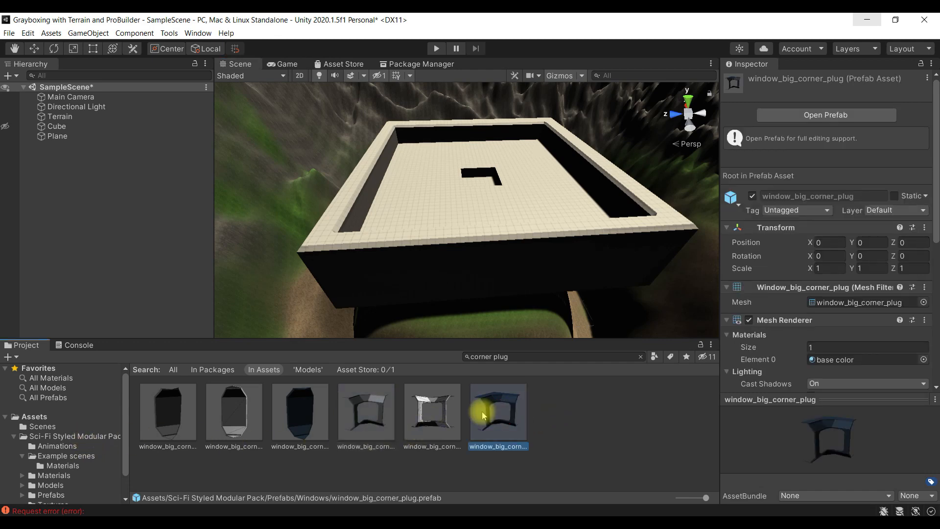
pyautogui.click(434, 413)
pyautogui.click(518, 422)
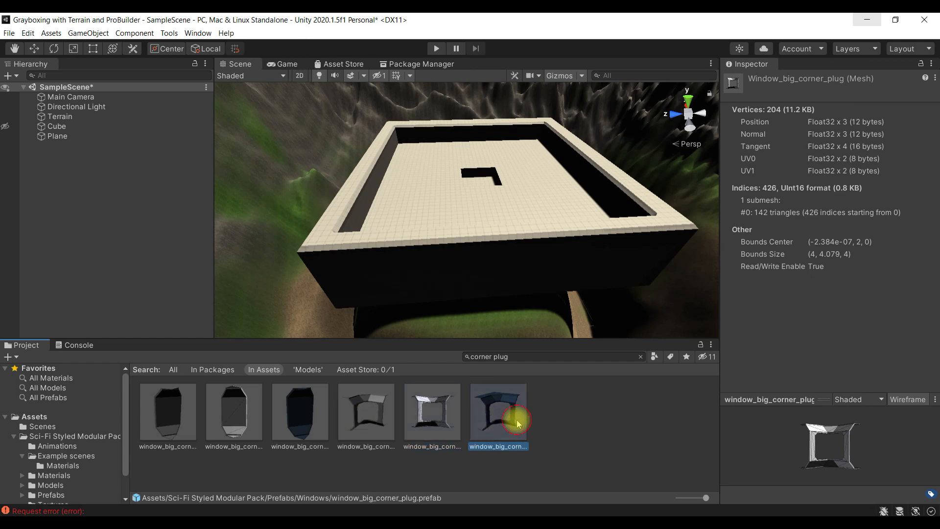
pyautogui.click(439, 419)
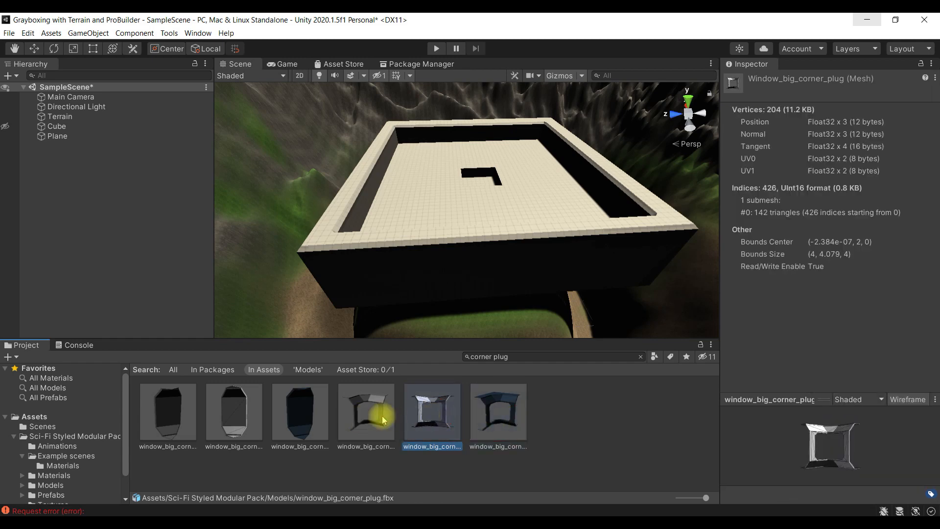
pyautogui.click(382, 416)
pyautogui.click(428, 418)
pyautogui.click(479, 413)
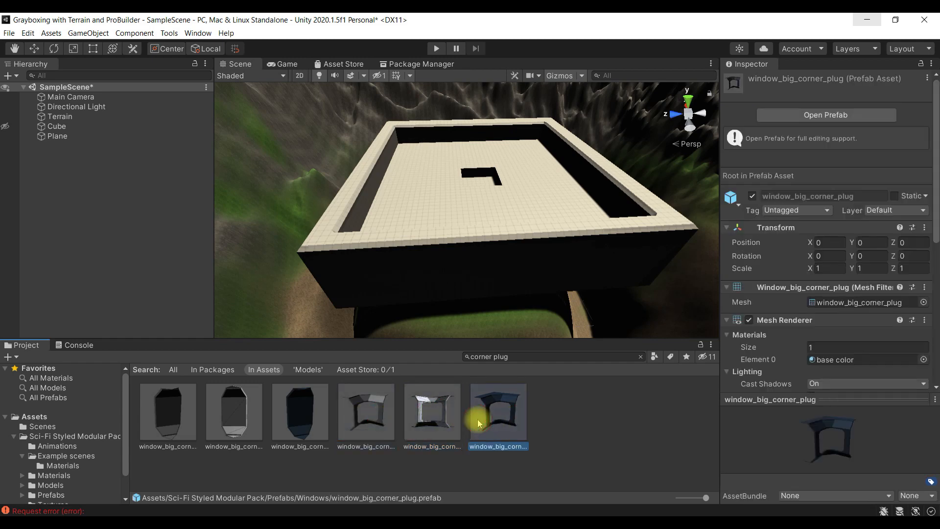
pyautogui.click(406, 419)
pyautogui.click(387, 422)
pyautogui.click(509, 433)
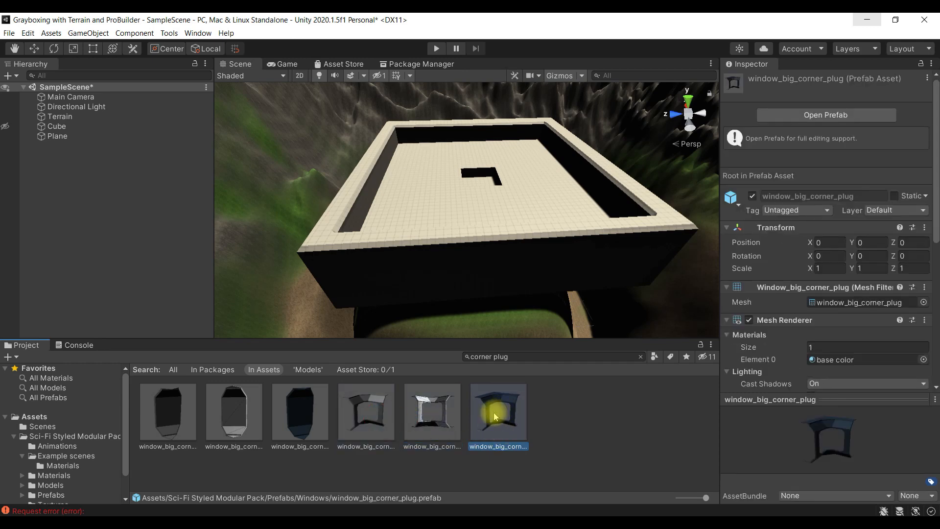
pyautogui.click(441, 413)
pyautogui.click(377, 412)
pyautogui.click(291, 422)
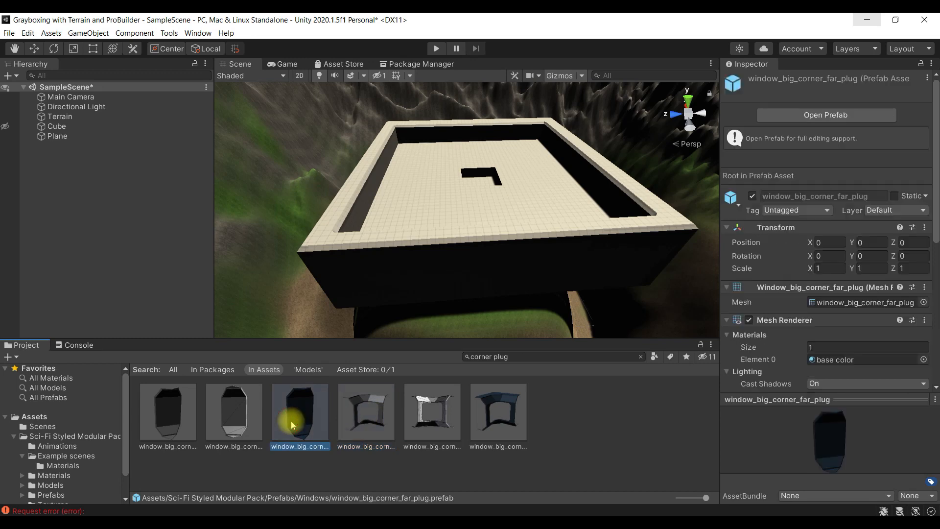
pyautogui.click(135, 410)
pyautogui.click(158, 416)
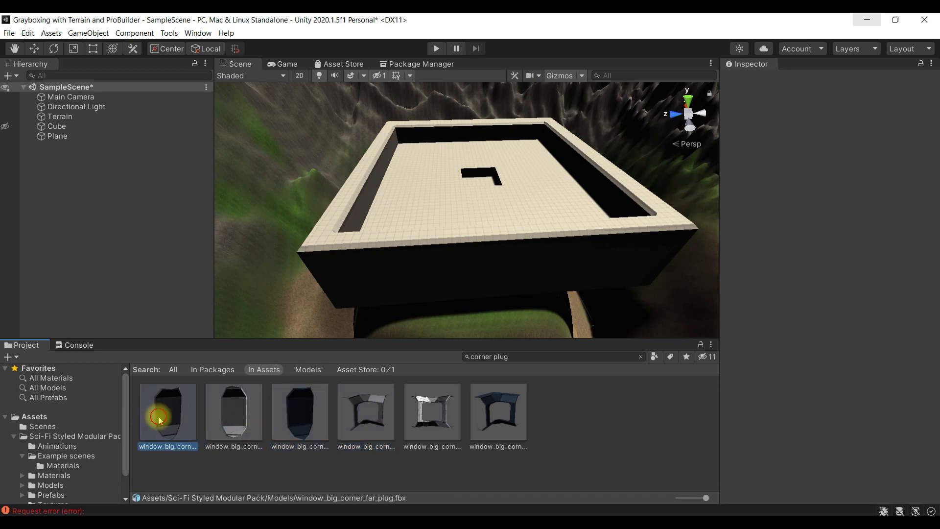
# Place the window_big_corner_plug prefab on the floor of the graybox building
pyautogui.click(504, 423)
pyautogui.moveTo(497, 423); pyautogui.dragTo(536, 247)
pyautogui.scroll(4, 540, 241)
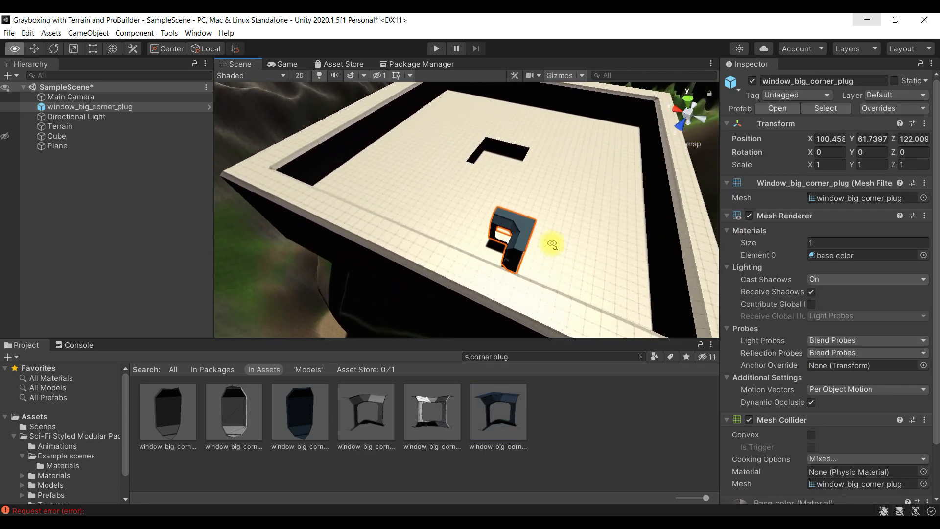
# Move the window_big_corner_plug prefab off the building onto the terrain ridge, at about X 54.66 and Z 128.39
pyautogui.press('w')
pyautogui.moveTo(510, 297); pyautogui.dragTo(606, 205)
pyautogui.keyDown('alt'); pyautogui.moveTo(609, 208); pyautogui.dragTo(595, 261); pyautogui.keyUp('alt')
pyautogui.moveTo(452, 207); pyautogui.dragTo(728, 276)
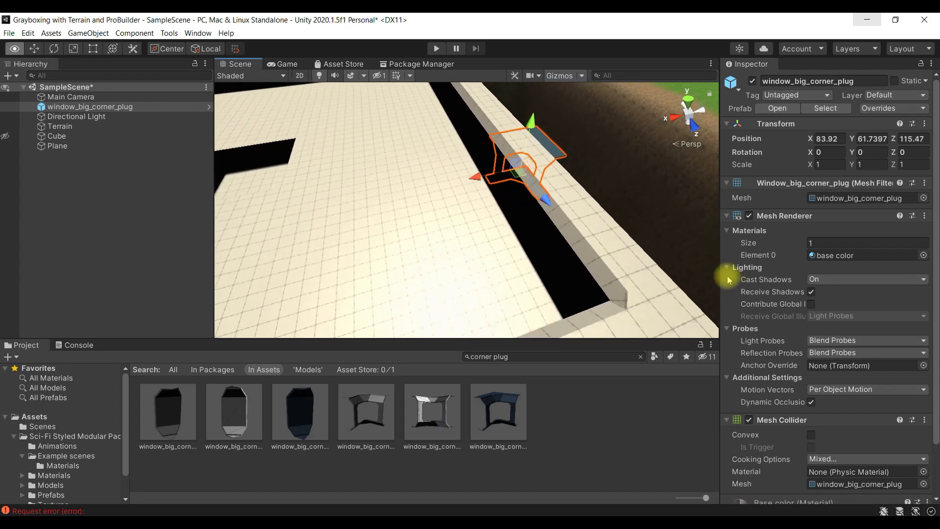
pyautogui.scroll(-3, 636, 252)
pyautogui.moveTo(544, 216); pyautogui.dragTo(586, 310)
pyautogui.moveTo(701, 303); pyautogui.dragTo(547, 296, button='right')
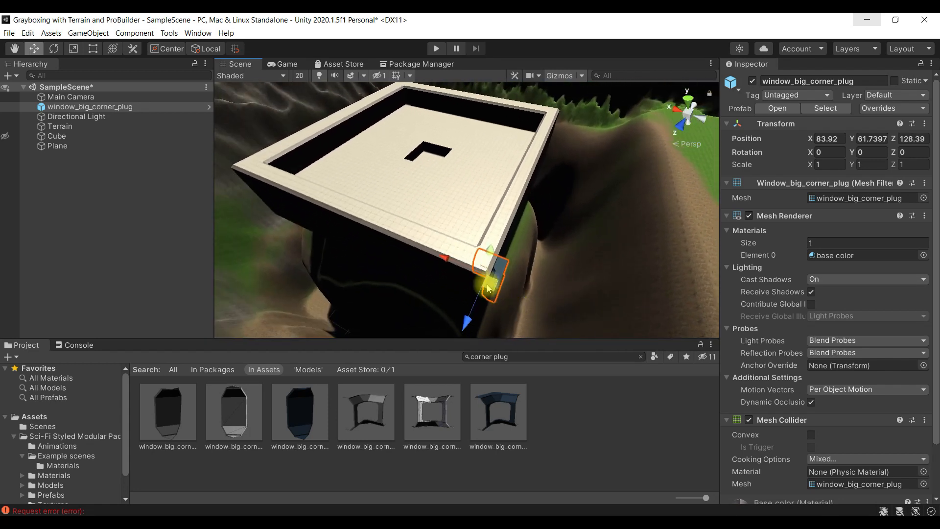
pyautogui.moveTo(452, 264); pyautogui.dragTo(535, 293)
pyautogui.moveTo(535, 294); pyautogui.dragTo(465, 205, button='right')
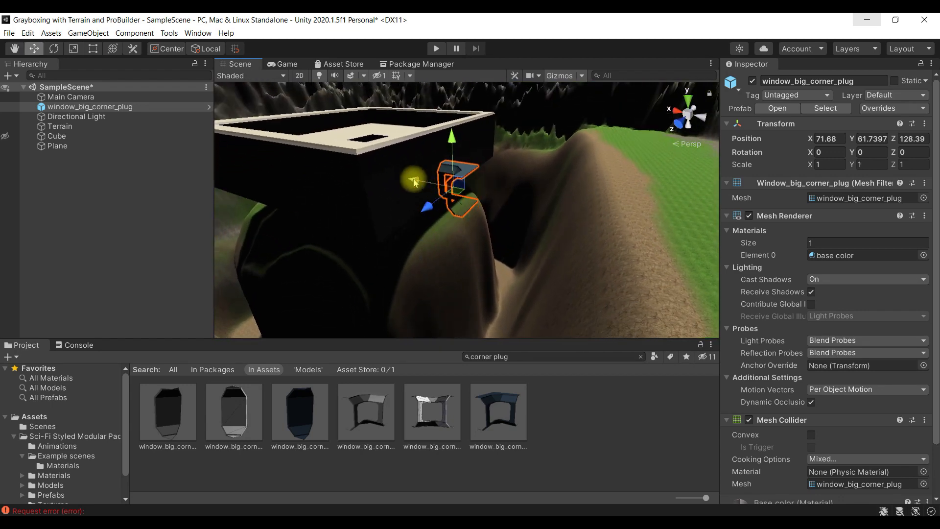
pyautogui.moveTo(413, 183); pyautogui.dragTo(541, 209)
pyautogui.moveTo(597, 268); pyautogui.dragTo(609, 292, button='right')
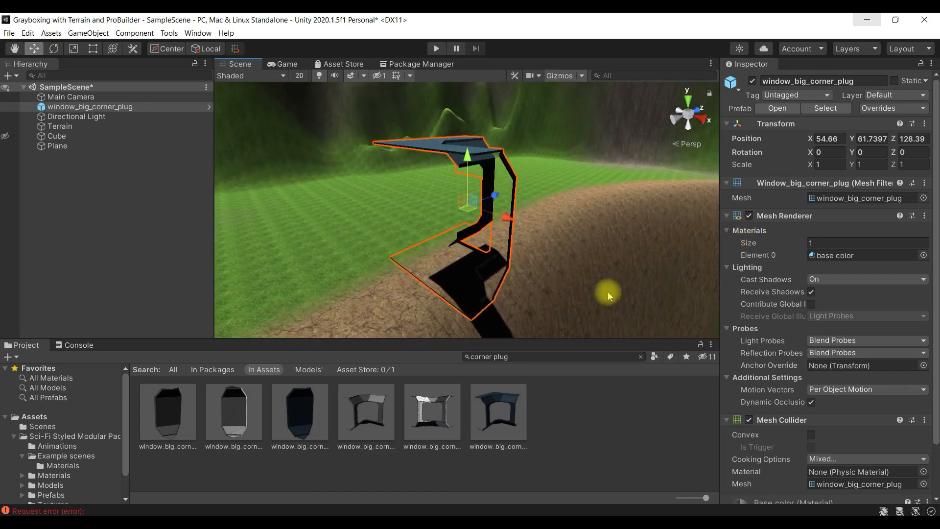
pyautogui.click(427, 402)
pyautogui.moveTo(438, 416); pyautogui.dragTo(354, 228)
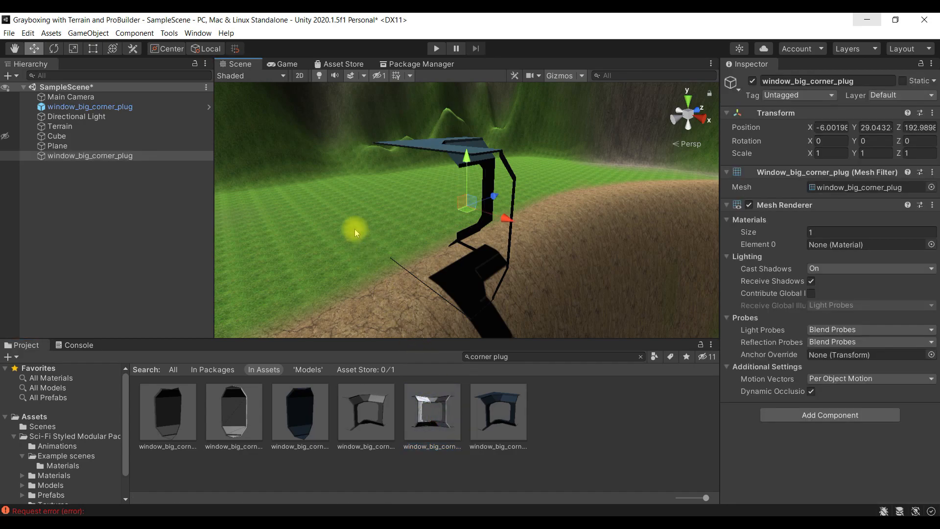
pyautogui.hotkey('ctrl', 'z')
# Place the bare window_big_corner_plug mesh in the scene and frame it in the view
pyautogui.moveTo(425, 416); pyautogui.dragTo(411, 380)
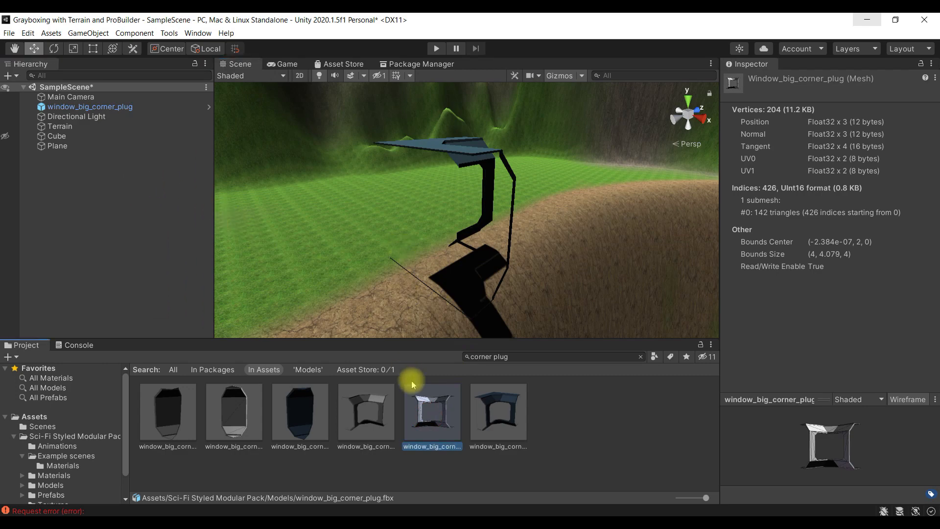
pyautogui.scroll(-5, 443, 275)
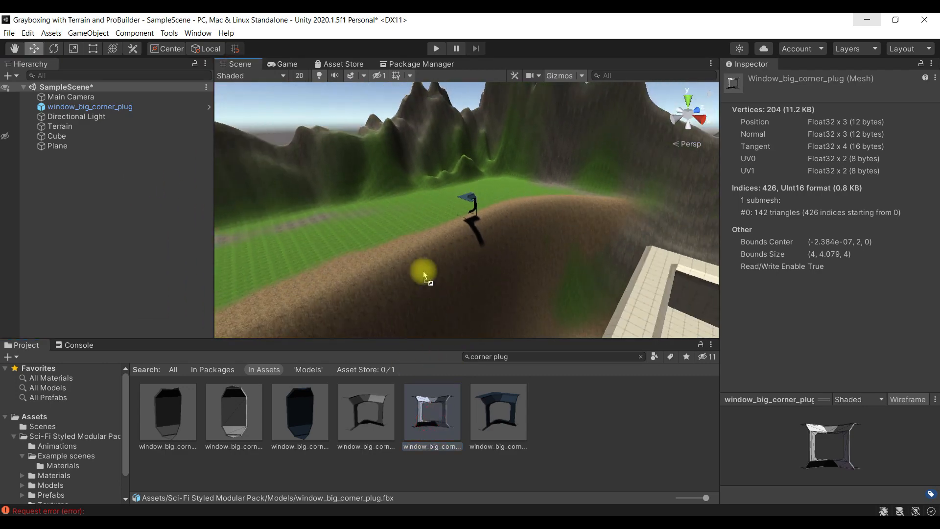
pyautogui.moveTo(430, 219); pyautogui.dragTo(433, 221)
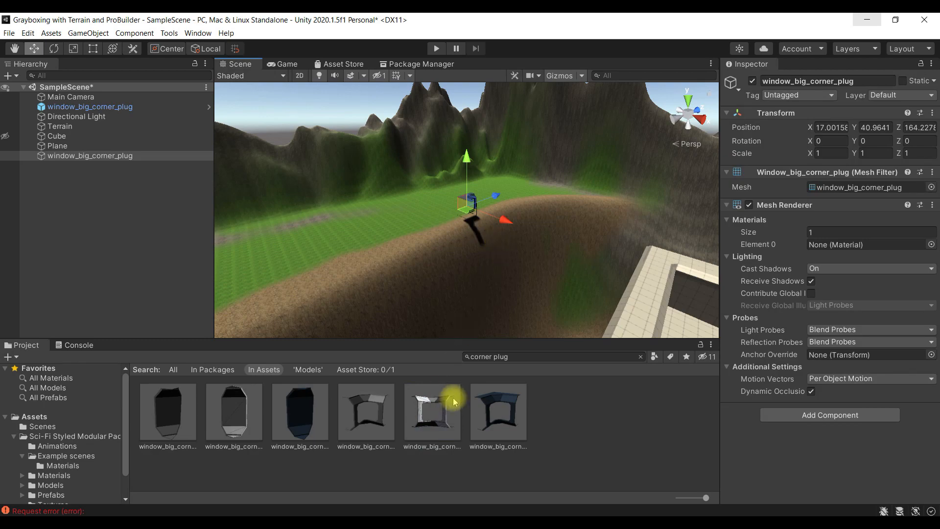
pyautogui.doubleClick(162, 156)
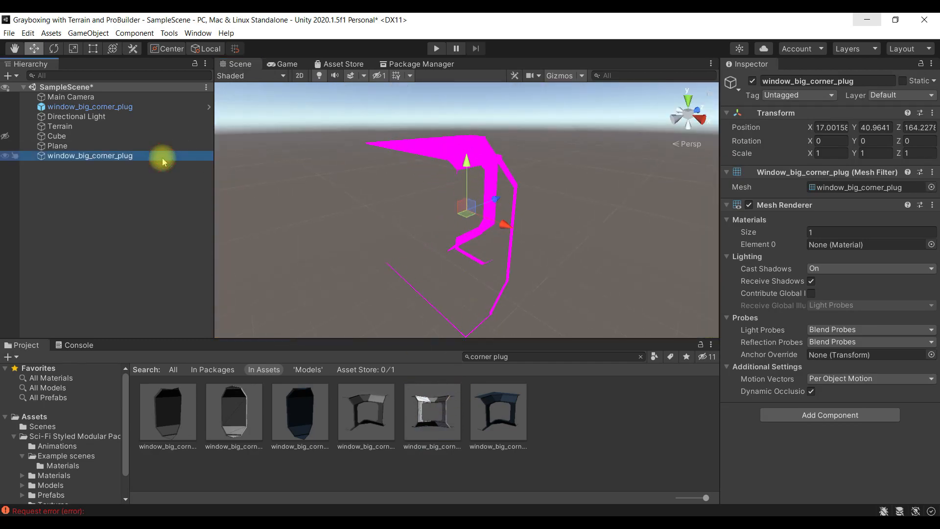
# Position the bare mesh just above the prefab on the ridge, at about X 56.9, Y 67.1, Z 128.8, for comparison
pyautogui.moveTo(339, 218); pyautogui.dragTo(351, 265, button='right')
pyautogui.press('s')
pyautogui.moveTo(456, 172); pyautogui.dragTo(463, 128)
pyautogui.moveTo(488, 165); pyautogui.dragTo(476, 198)
pyautogui.press('s')
pyautogui.moveTo(534, 228); pyautogui.dragTo(466, 245, button='right')
pyautogui.moveTo(468, 246); pyautogui.dragTo(198, 183, button='right')
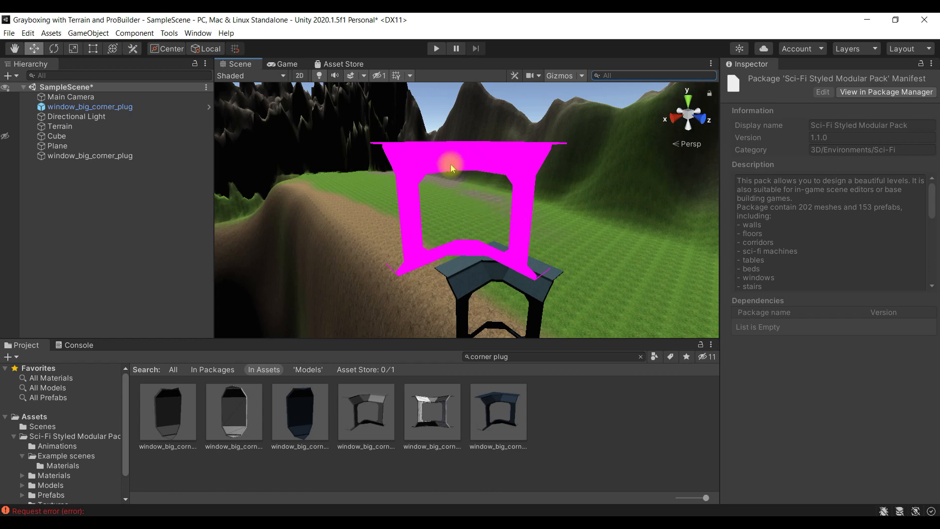
pyautogui.scroll(-5, 462, 198)
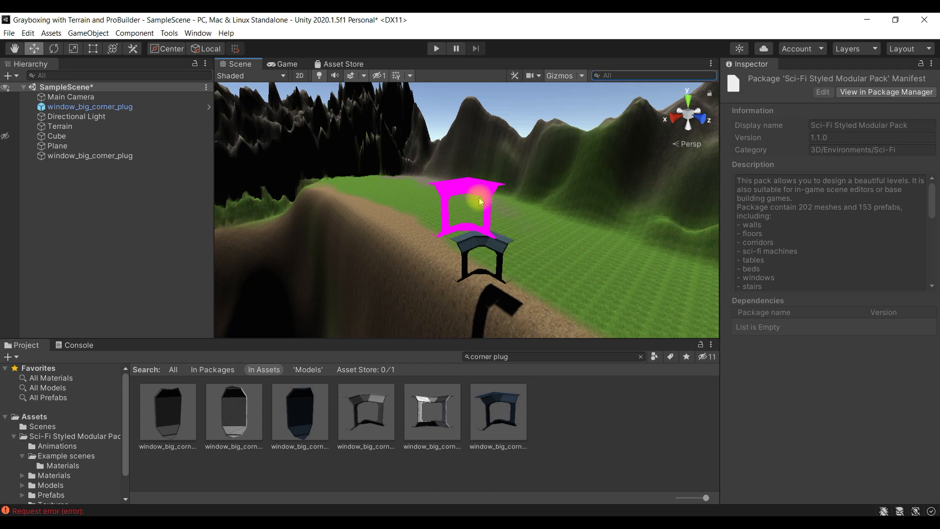
pyautogui.keyDown('alt'); pyautogui.moveTo(529, 240); pyautogui.dragTo(460, 236); pyautogui.keyUp('alt')
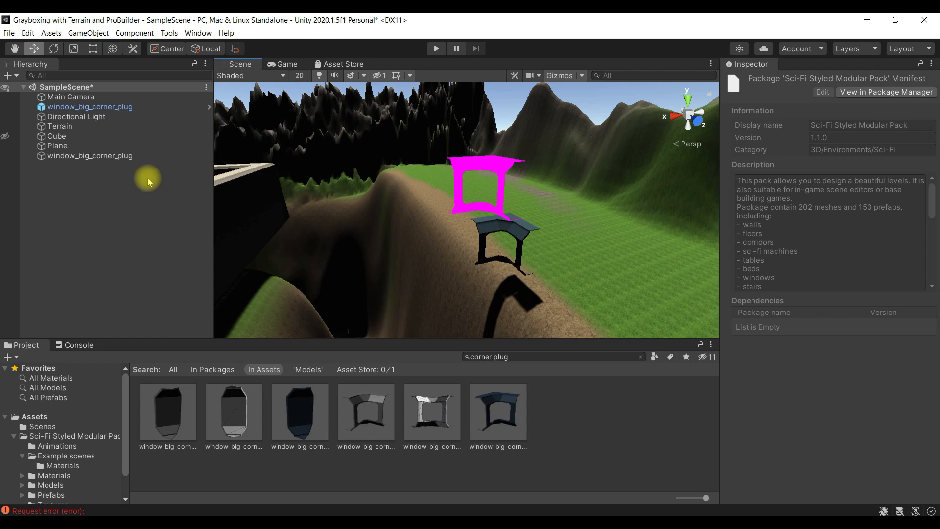
# Open the Package Manager and dock it alongside the Scene, Game and Asset Store views
pyautogui.click(151, 154)
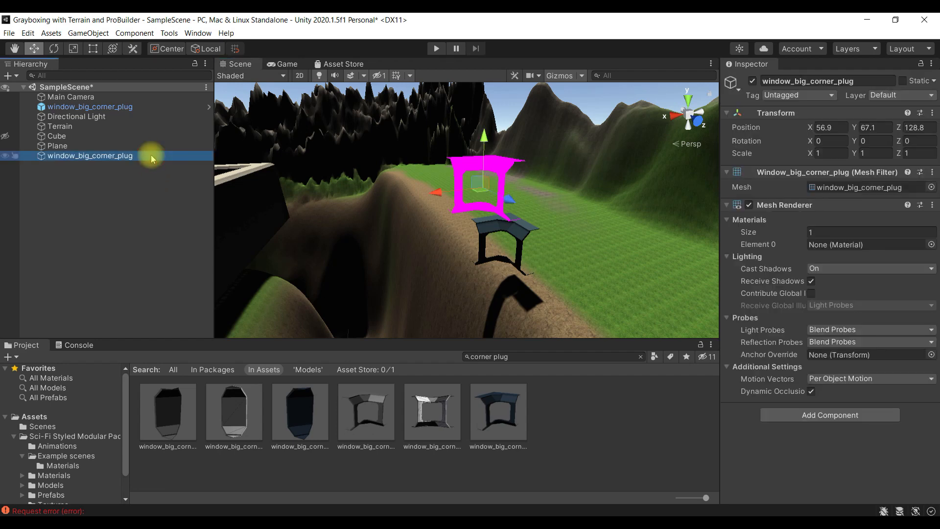
pyautogui.click(27, 34)
pyautogui.moveTo(189, 33)
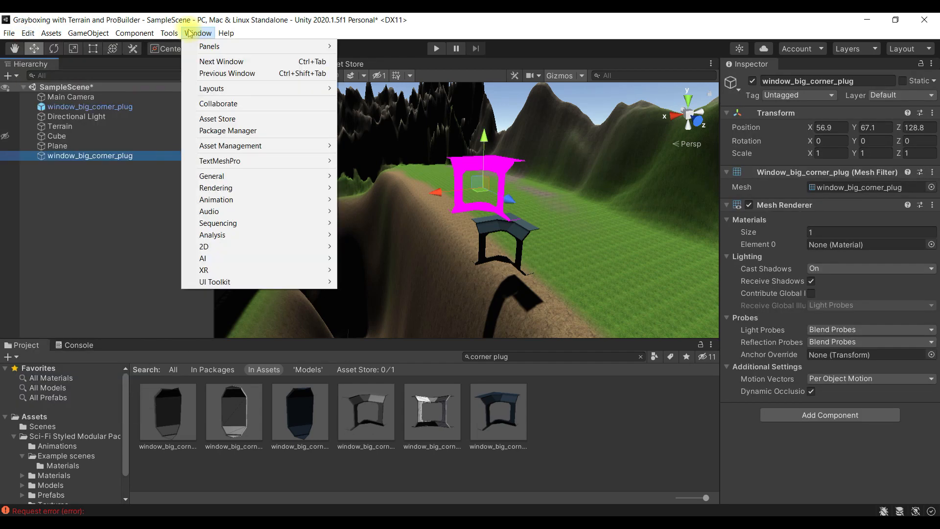
pyautogui.click(95, 212)
pyautogui.click(192, 32)
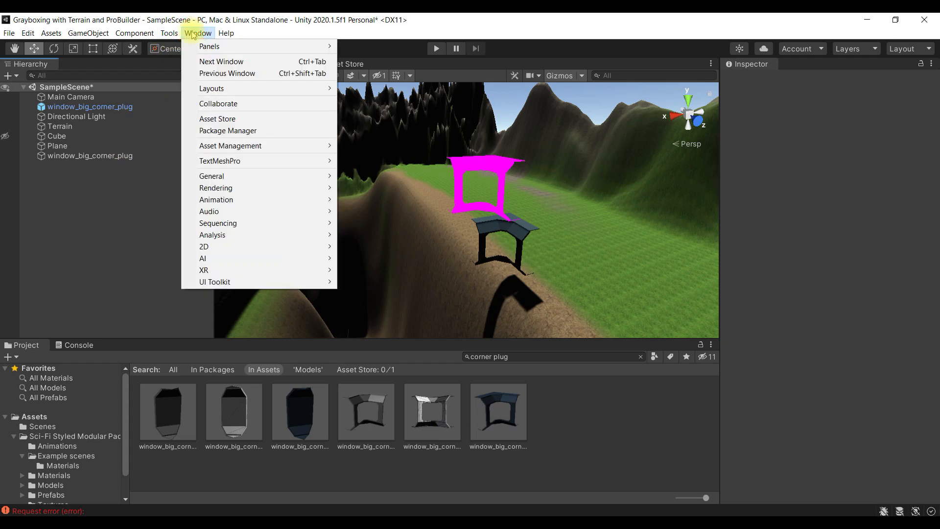
pyautogui.click(250, 130)
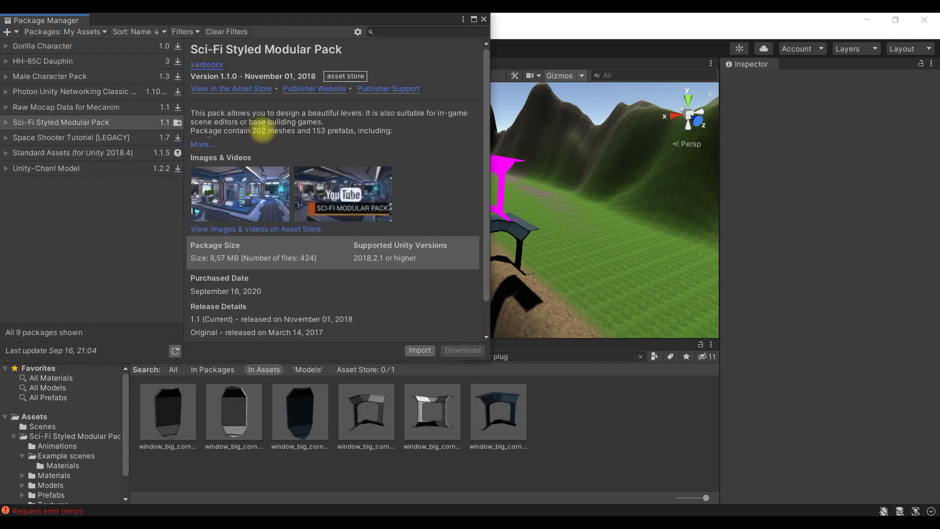
pyautogui.moveTo(49, 26); pyautogui.dragTo(504, 63)
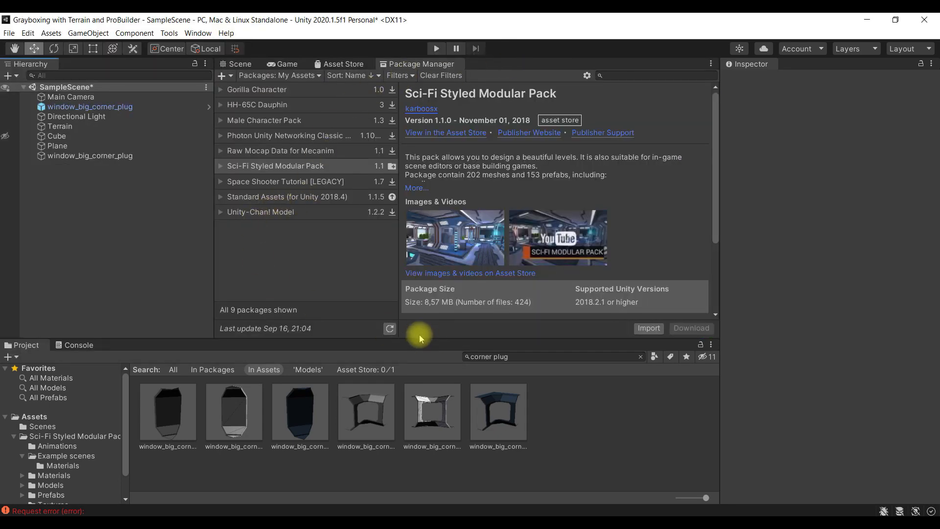
# List the Unity Registry packages and examine the Universal RP package's available version and full description
pyautogui.click(278, 76)
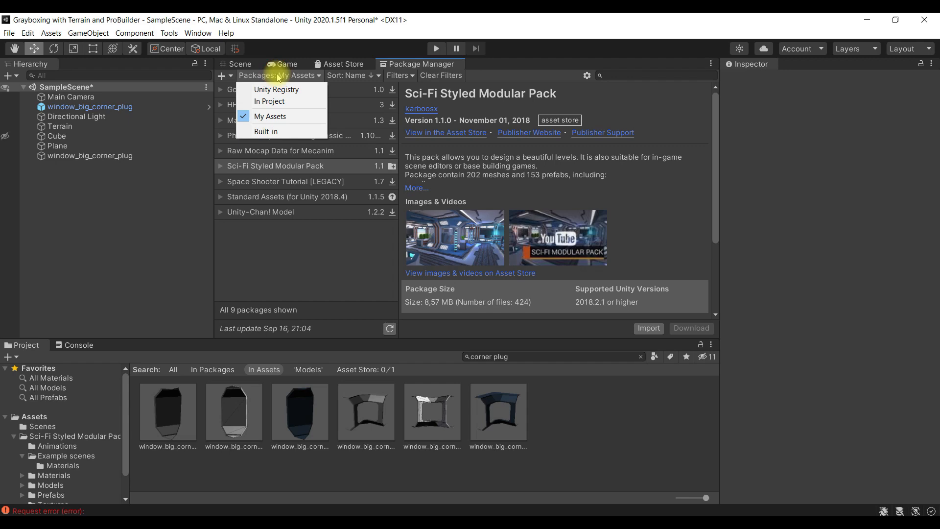
pyautogui.click(283, 91)
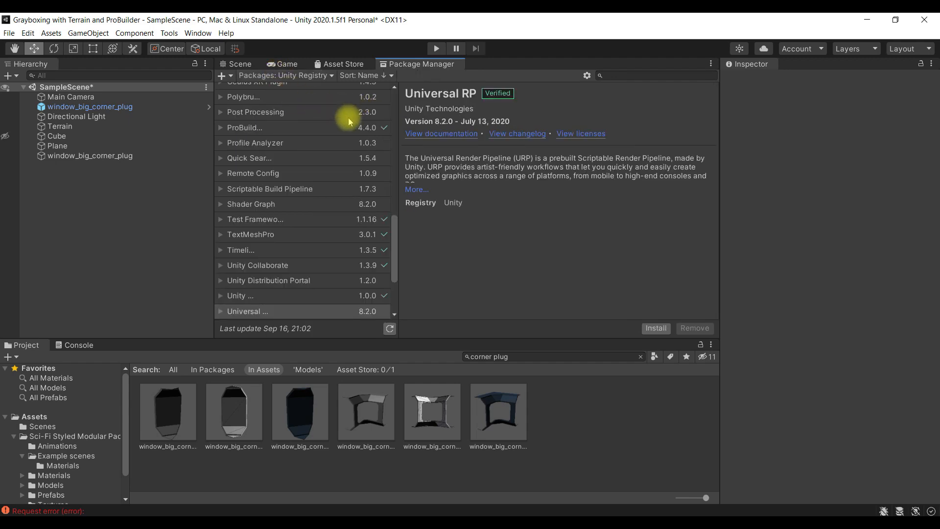
pyautogui.scroll(-3, 337, 231)
pyautogui.scroll(4, 294, 239)
pyautogui.scroll(-4, 270, 230)
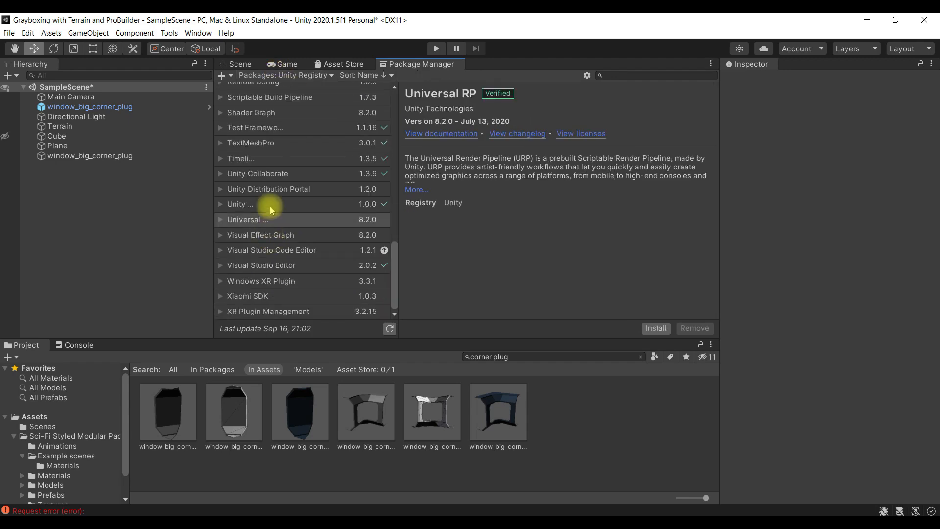
pyautogui.click(269, 208)
pyautogui.click(247, 217)
pyautogui.click(221, 220)
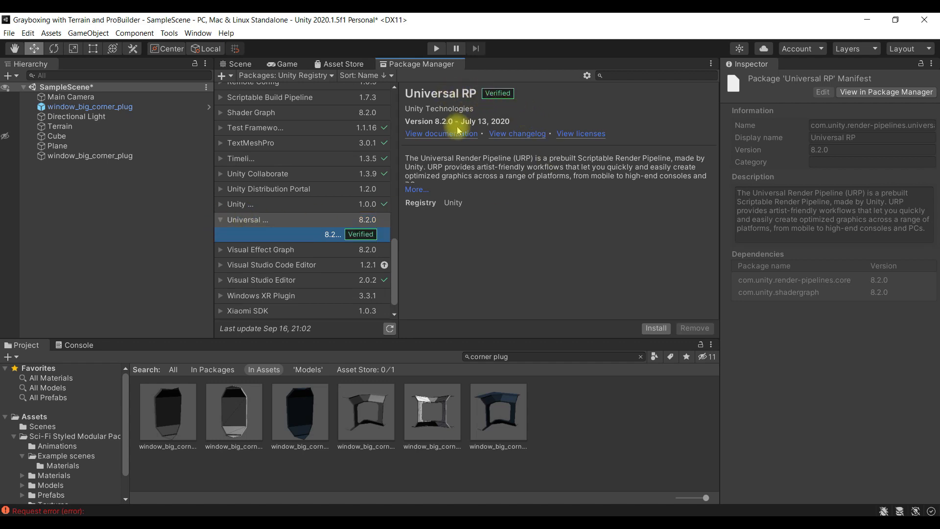
pyautogui.click(415, 190)
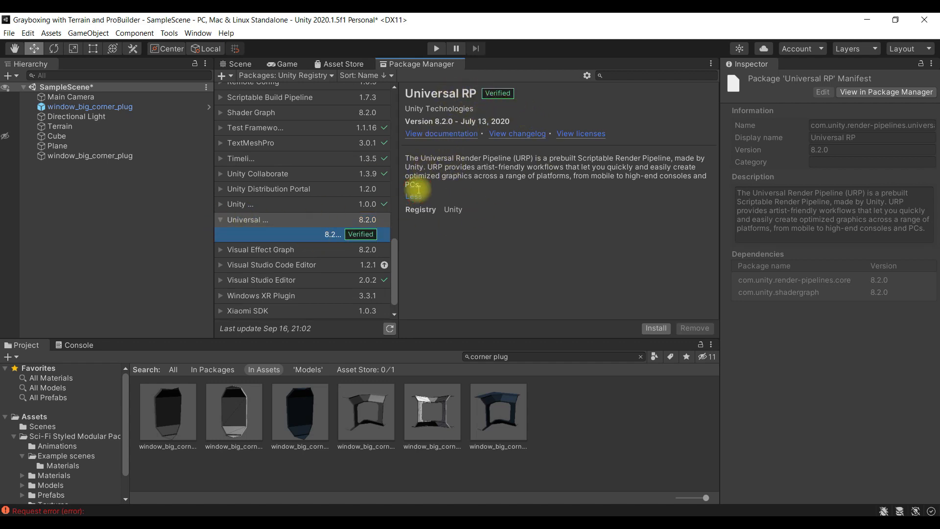
# Install the Universal RP 8.2.0 package and return to the Scene view
pyautogui.click(465, 158)
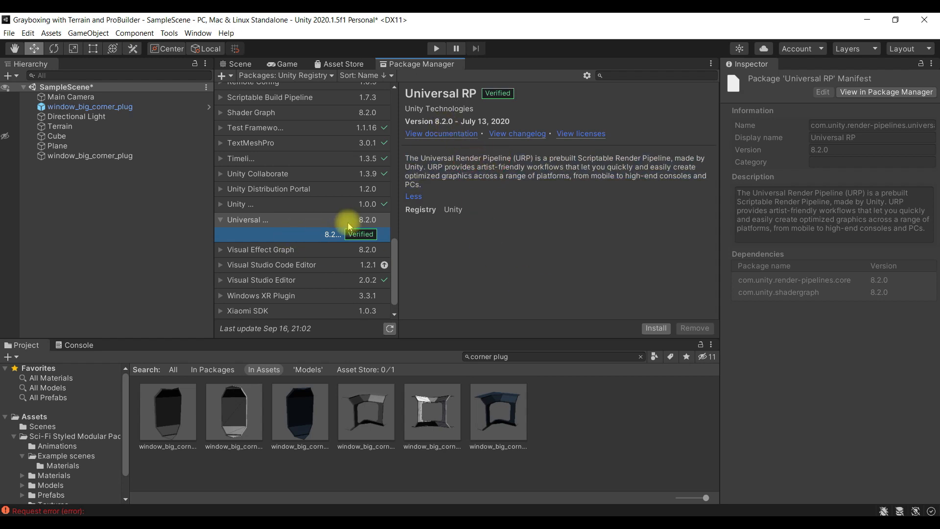
pyautogui.click(654, 328)
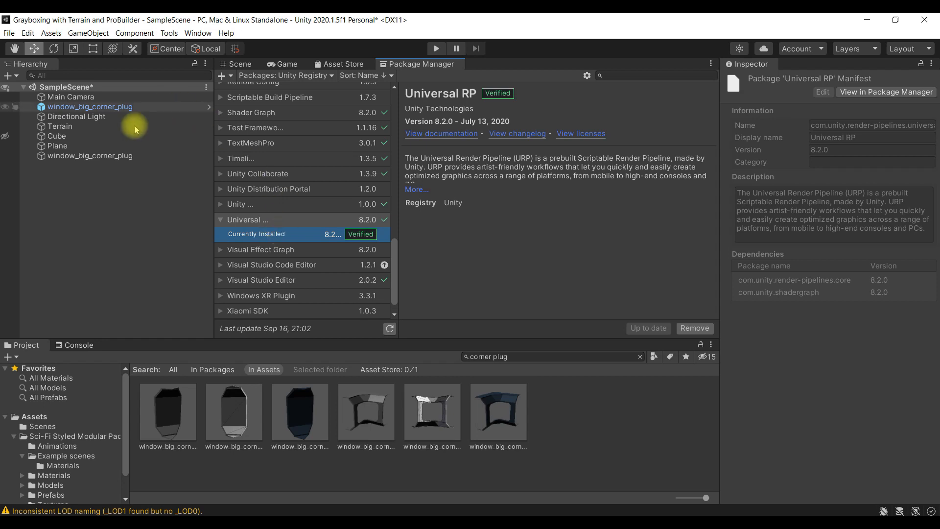
pyautogui.click(238, 63)
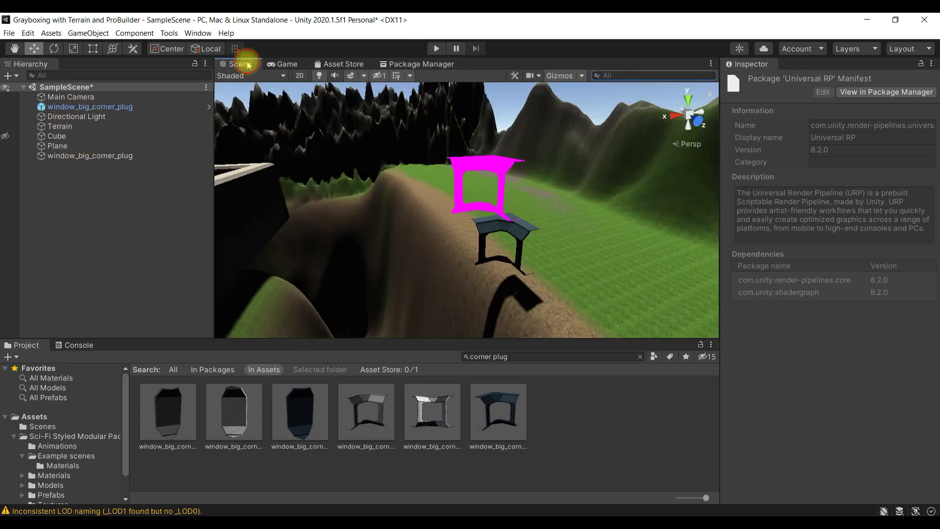
# Upgrade all project materials to UniversalRP materials, accepting that existing materials are overwritten
pyautogui.click(491, 169)
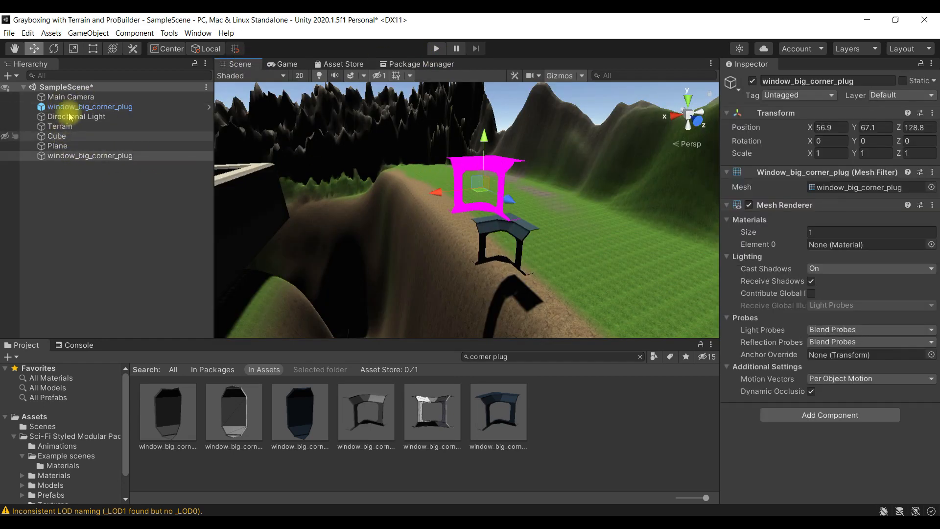
pyautogui.click(29, 33)
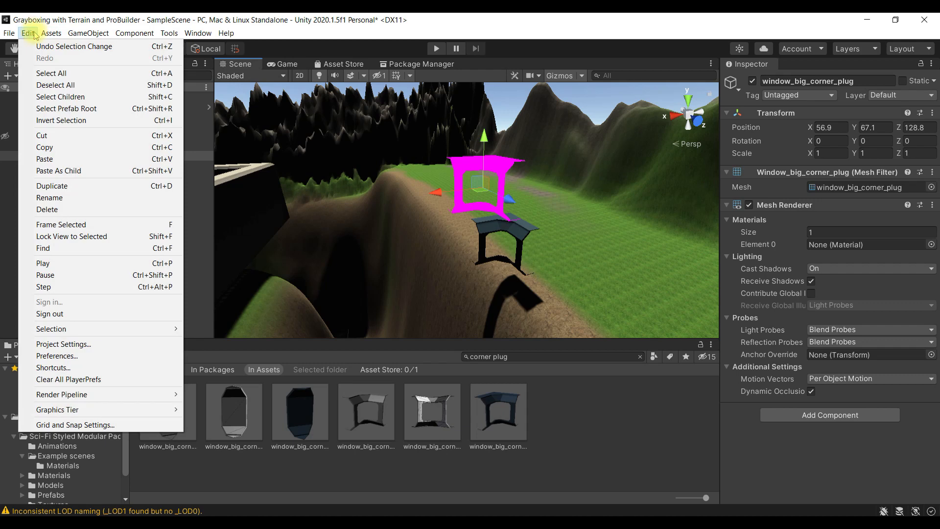
pyautogui.click(78, 17)
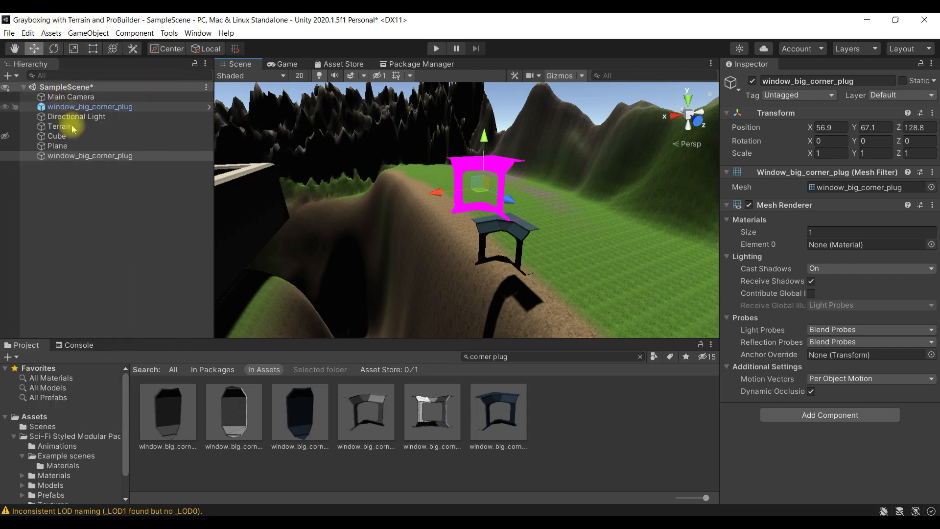
pyautogui.click(161, 156)
pyautogui.click(28, 33)
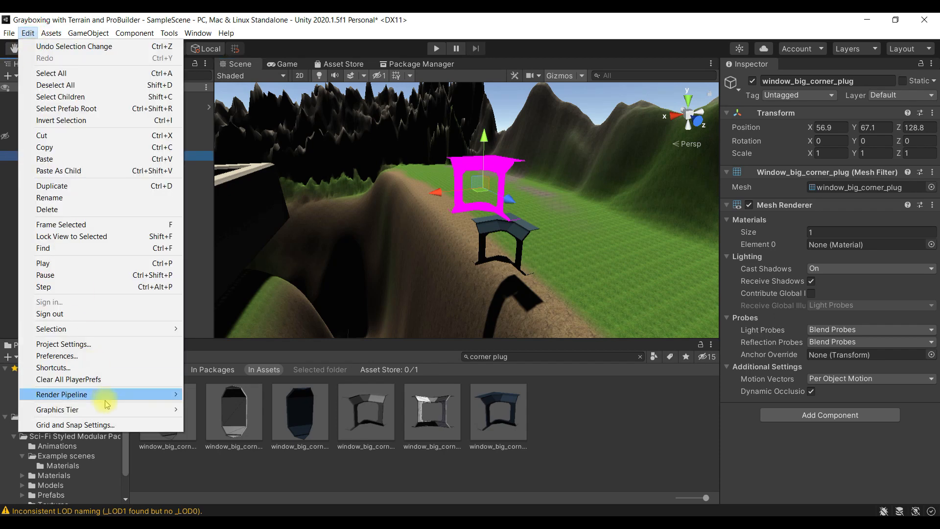
pyautogui.moveTo(113, 396)
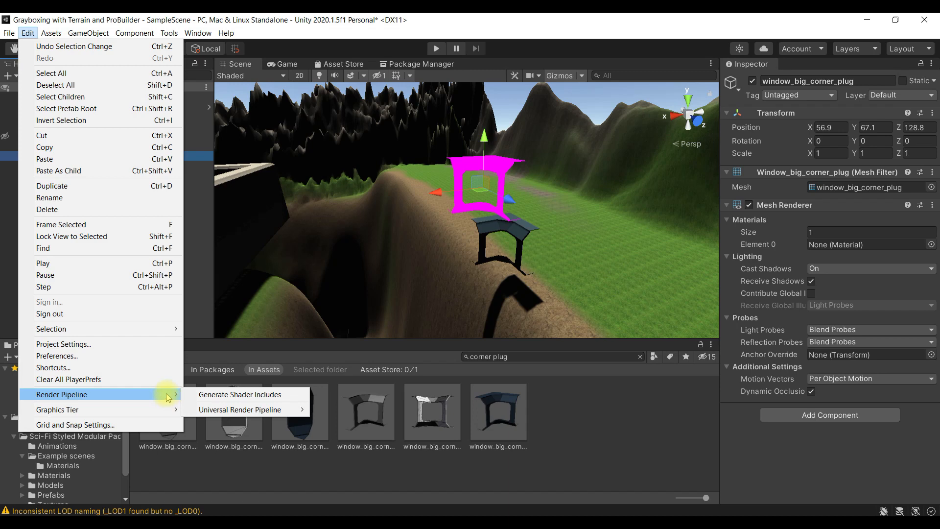
pyautogui.moveTo(236, 413)
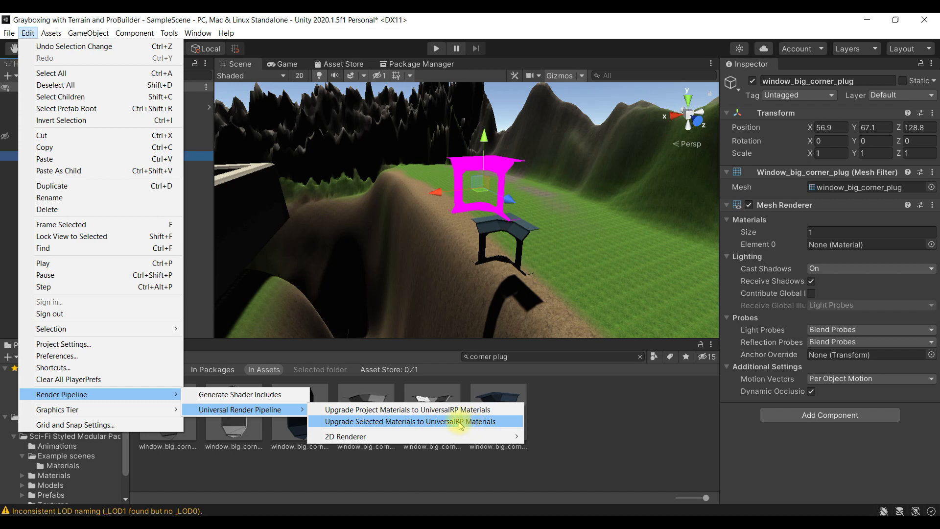
pyautogui.click(404, 411)
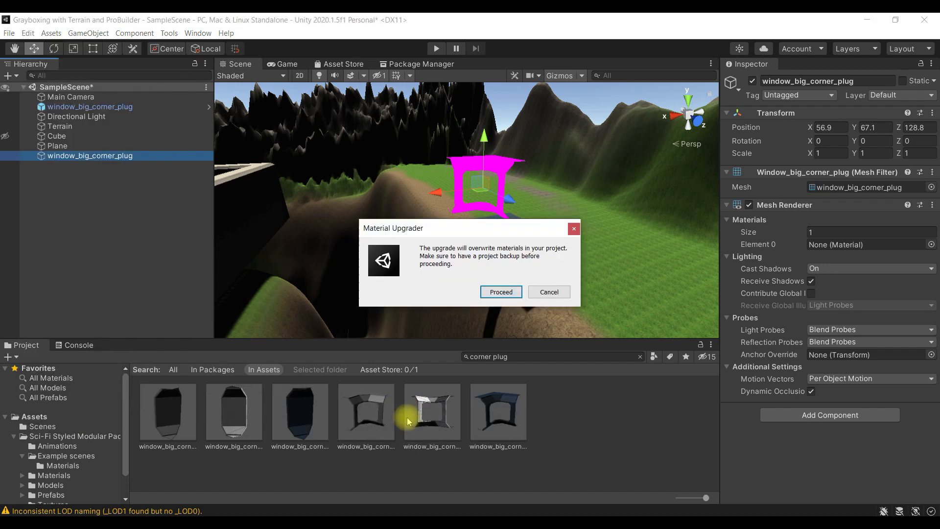
pyautogui.click(501, 292)
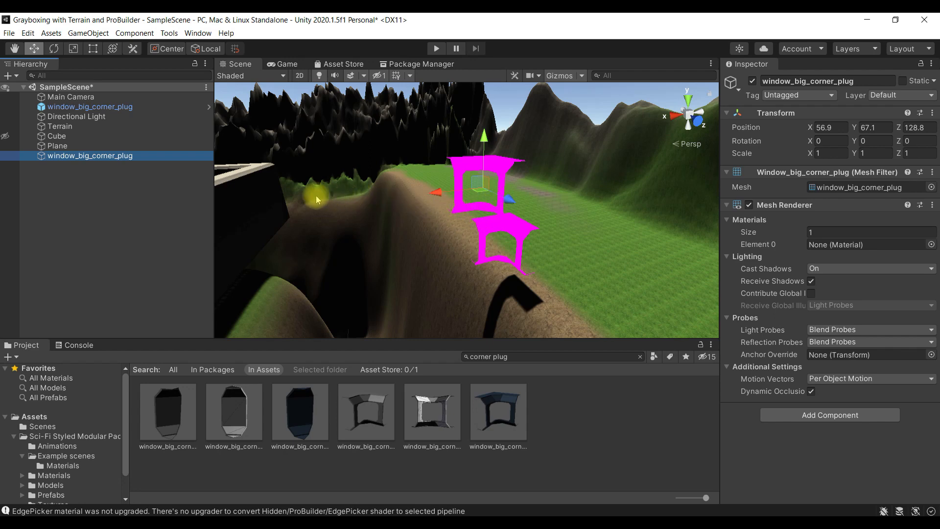
# Inspect the window_big_corner_plug prefab on the ridge and review the Universal Render Pipeline material upgrade options
pyautogui.scroll(3, 468, 257)
pyautogui.scroll(2, 468, 257)
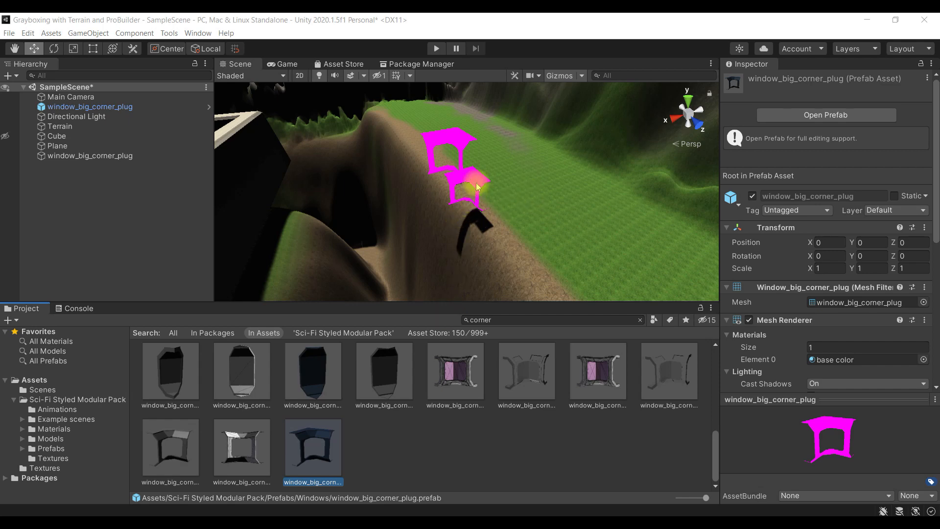
pyautogui.moveTo(471, 183); pyautogui.dragTo(471, 183)
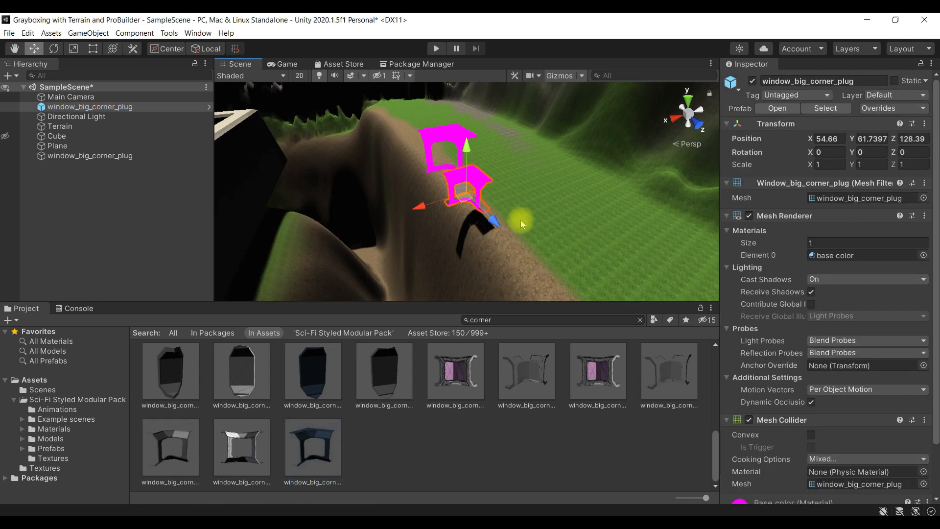
pyautogui.scroll(2, 521, 219)
pyautogui.scroll(3, 521, 219)
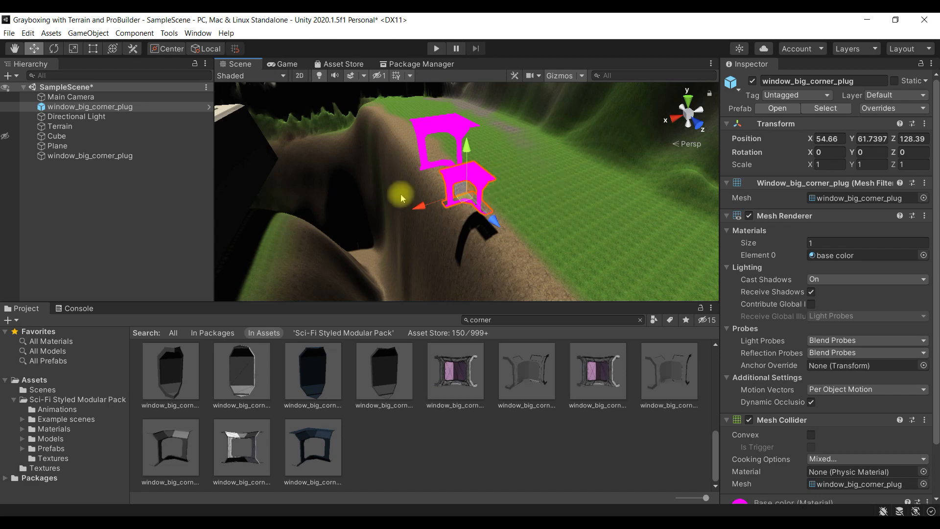
pyautogui.click(28, 32)
pyautogui.moveTo(125, 394)
pyautogui.moveTo(283, 413)
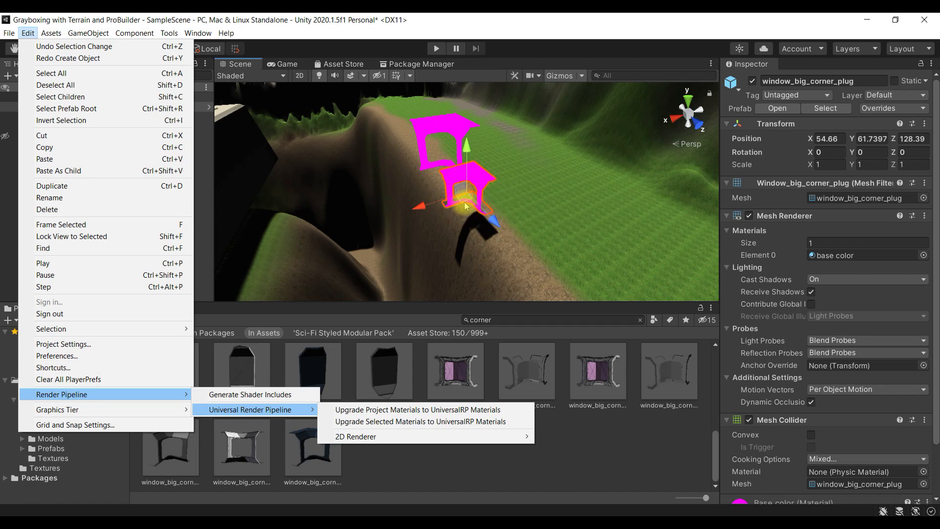
pyautogui.click(501, 206)
pyautogui.hotkey('ctrl', 'z')
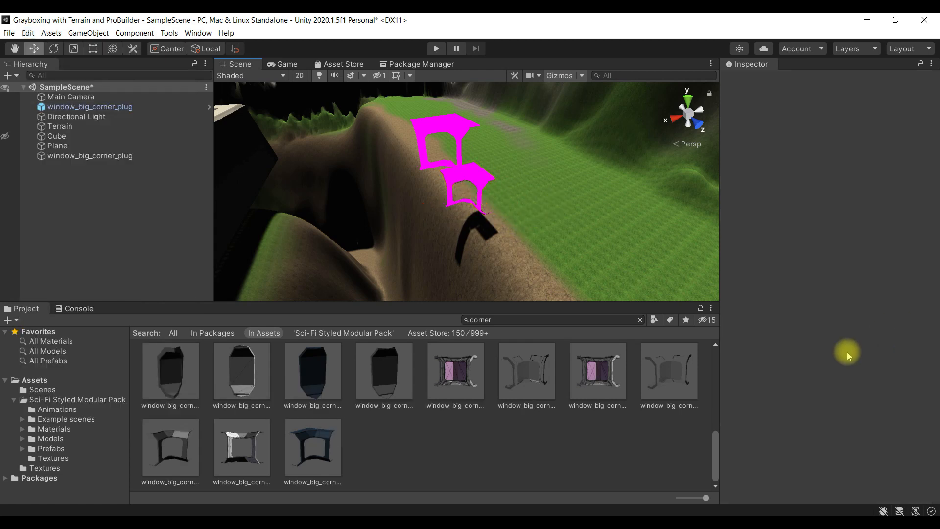
# Examine the shader assigned to the prefab's base color material and the list of available shaders
pyautogui.click(473, 175)
pyautogui.scroll(-3, 913, 352)
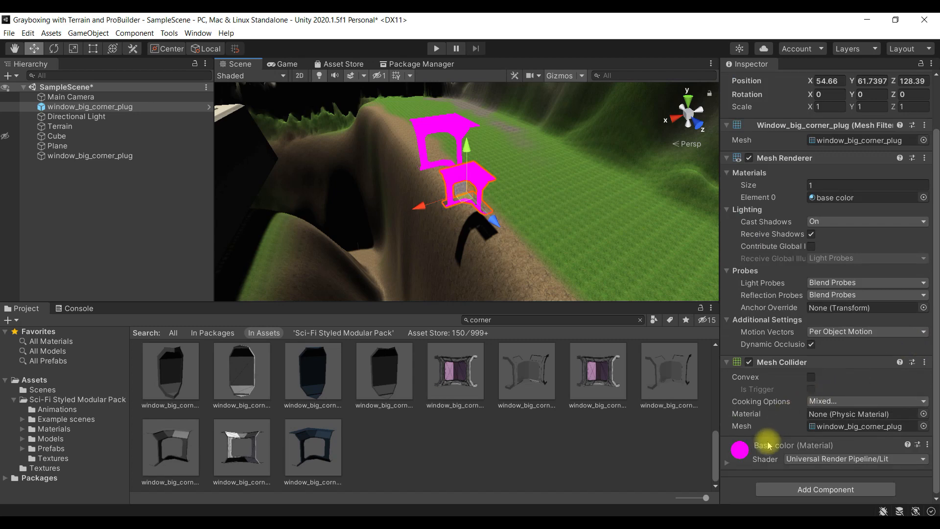
pyautogui.click(791, 455)
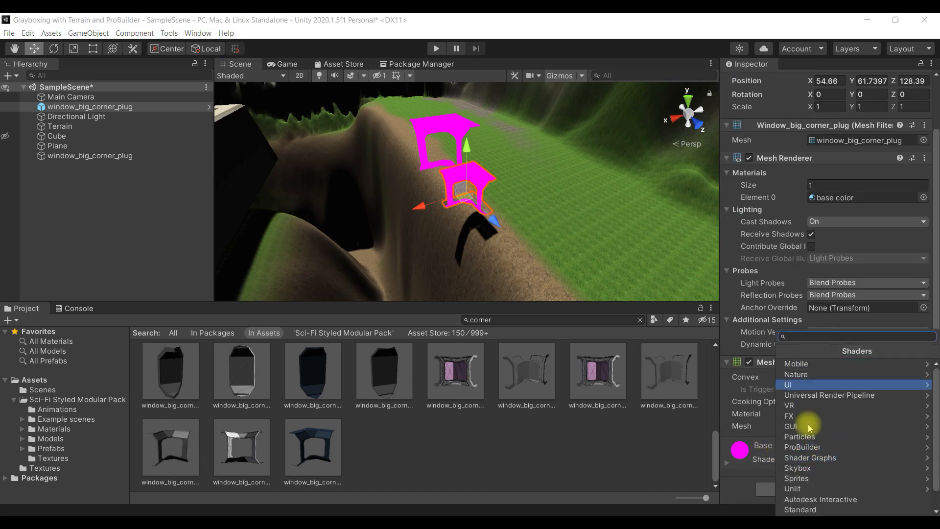
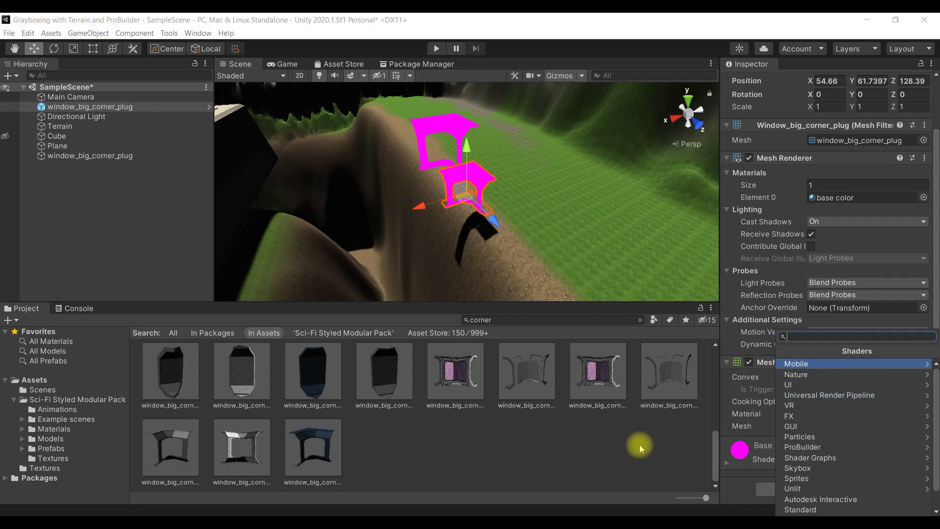
pyautogui.click(663, 440)
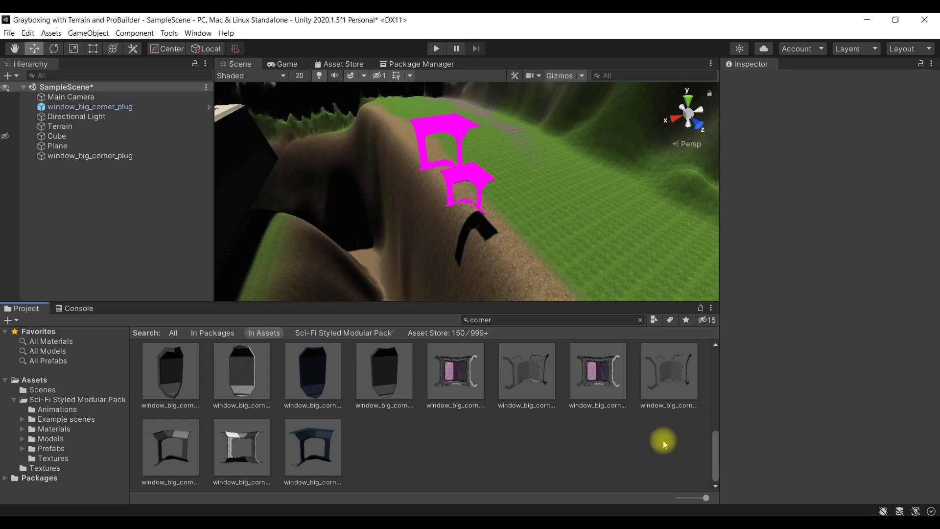
# Delete both window_big_corner_plug objects standing on the terrain ridge
pyautogui.click(468, 177)
pyautogui.click(328, 440)
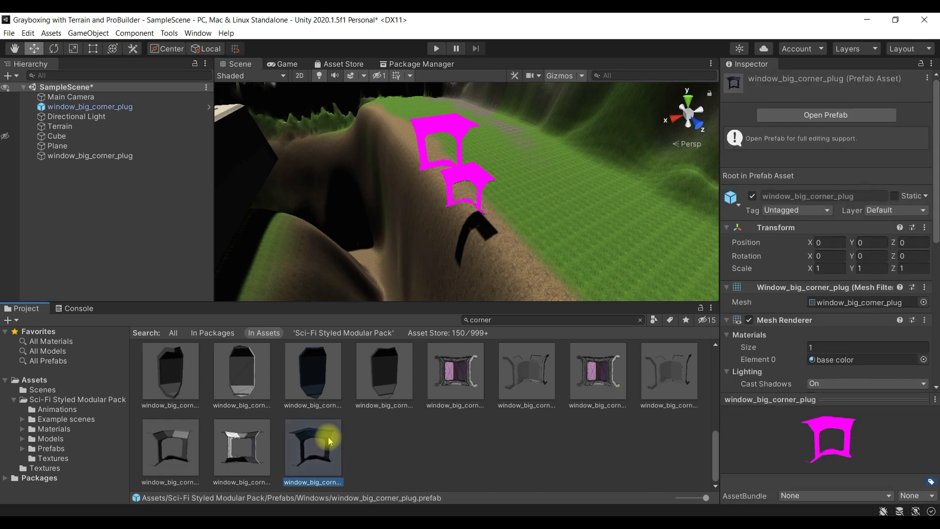
pyautogui.click(456, 187)
pyautogui.click(473, 181)
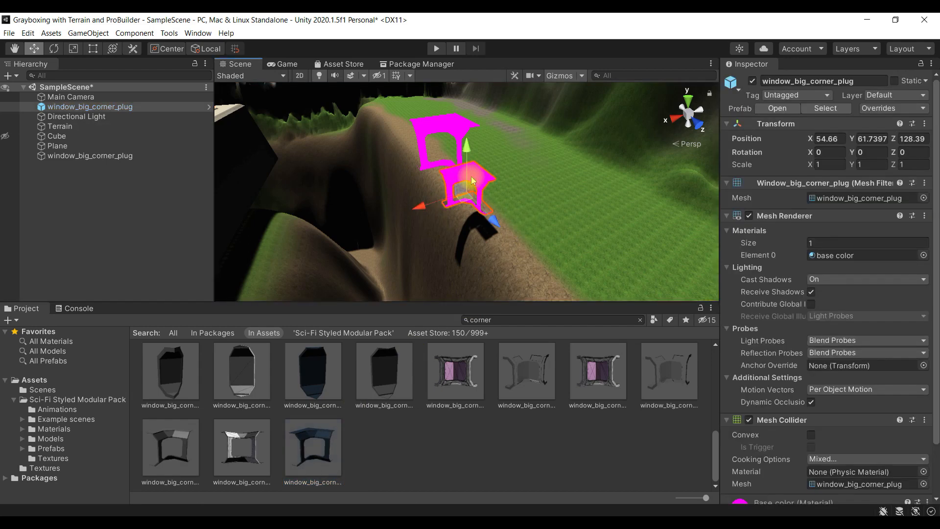
pyautogui.press('Delete')
pyautogui.click(444, 132)
pyautogui.press('Delete')
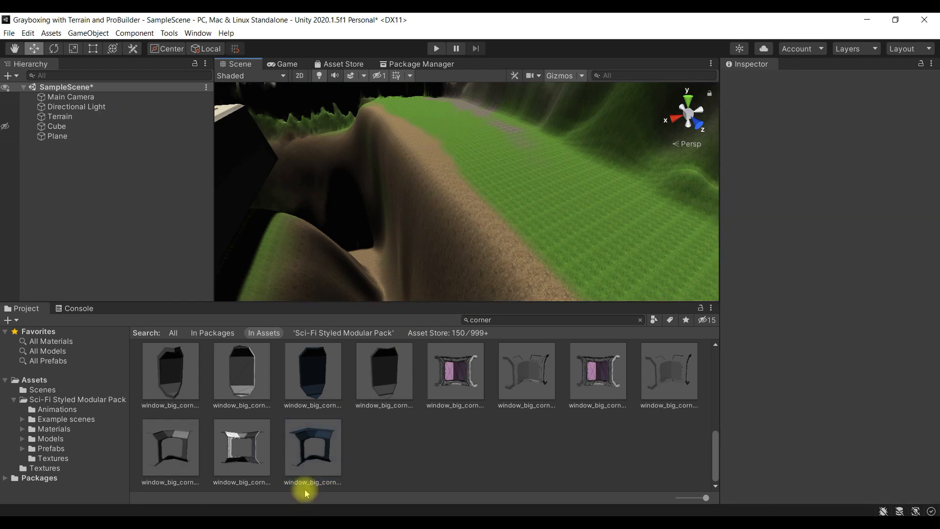
# Place the window_big_corner_plug prefab and its mesh version on the terrain ridge
pyautogui.click(317, 450)
pyautogui.moveTo(317, 450); pyautogui.dragTo(466, 175)
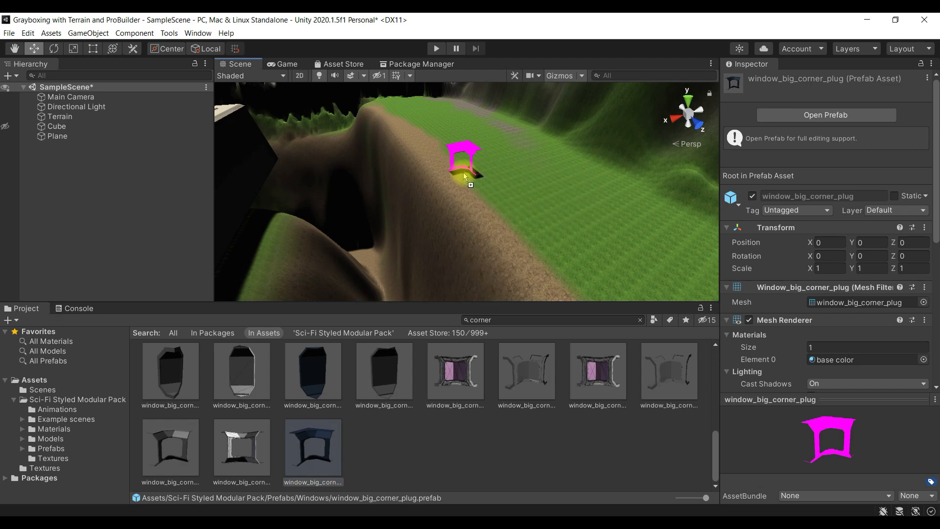
pyautogui.moveTo(464, 174); pyautogui.dragTo(464, 174)
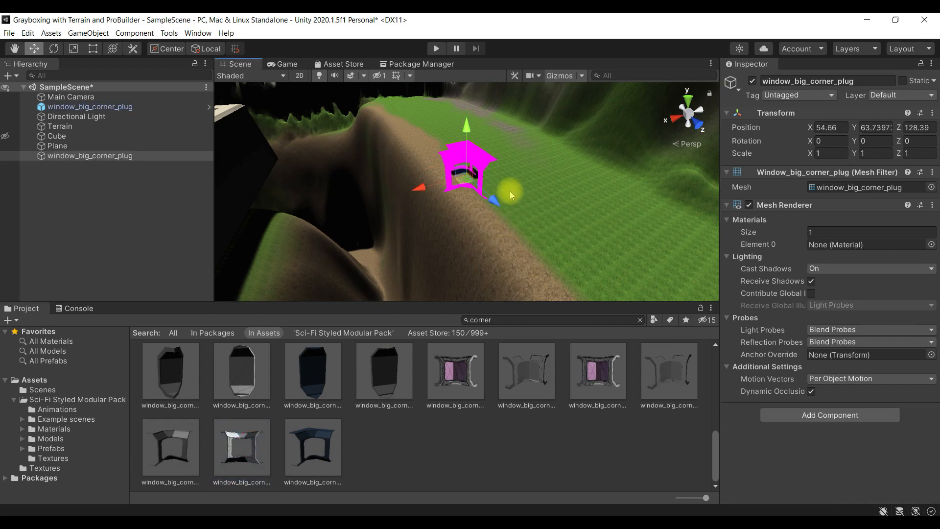
# Move the mesh version of window_big_corner_plug along Z to about 136.49, away from the prefab, and delete it
pyautogui.click(464, 177)
pyautogui.click(450, 158)
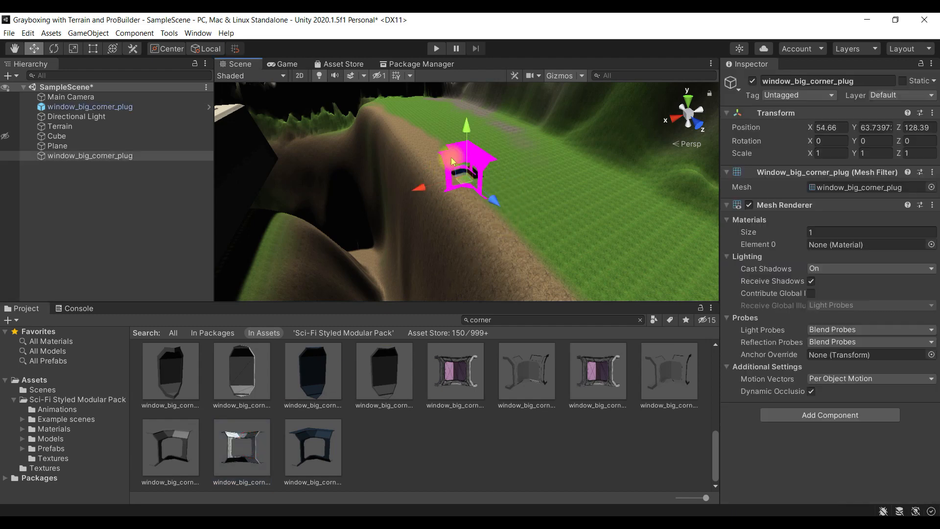
pyautogui.click(452, 162)
pyautogui.click(479, 176)
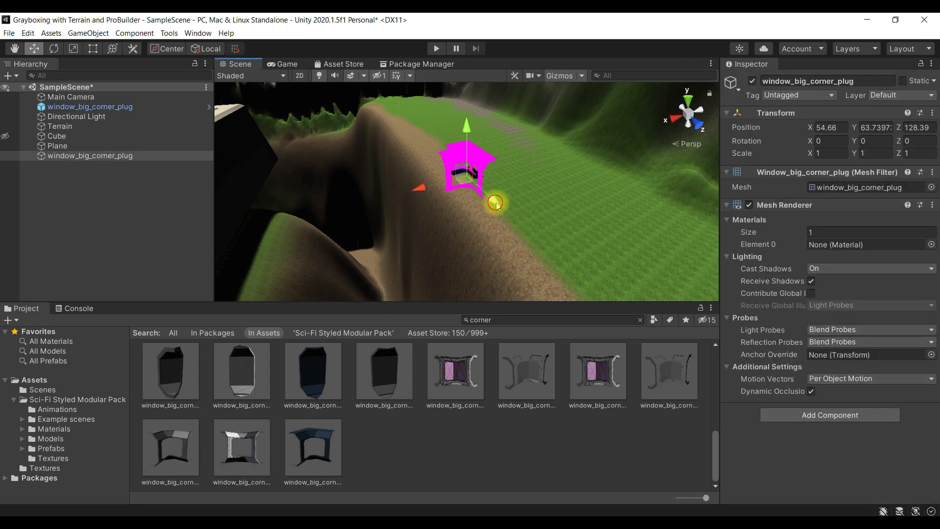
pyautogui.moveTo(495, 203); pyautogui.dragTo(568, 267)
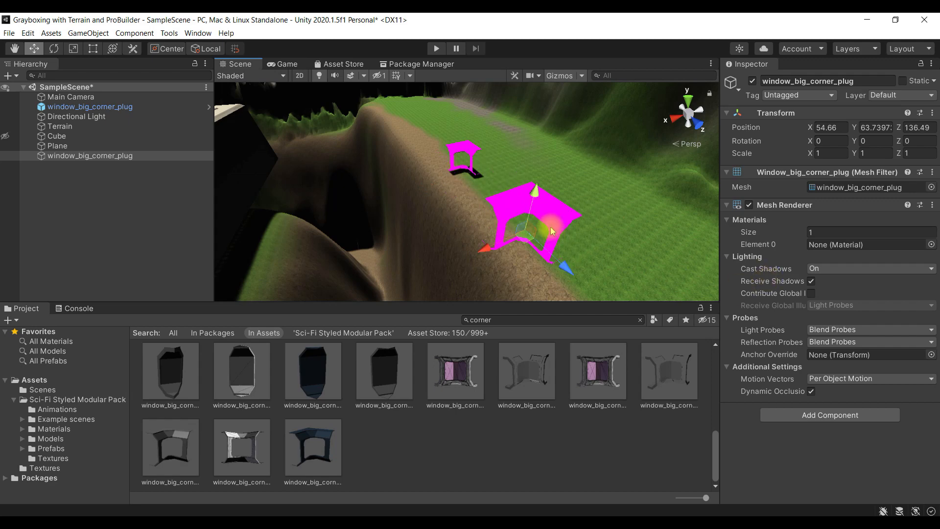
pyautogui.press('Delete')
# Set the remaining corner window's Base color material to the Standard shader and raise the object to Y 60.9
pyautogui.click(462, 158)
pyautogui.scroll(-2, 841, 346)
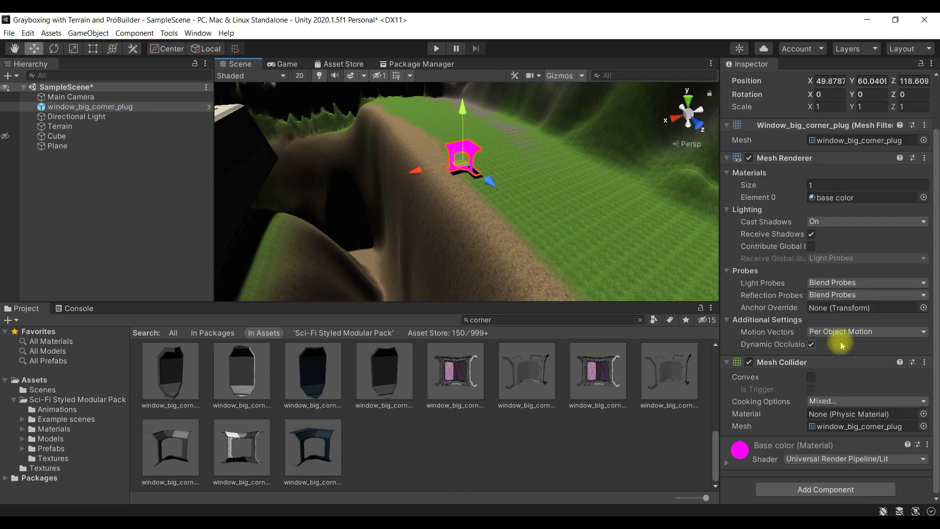
pyautogui.click(800, 458)
pyautogui.scroll(-1, 814, 476)
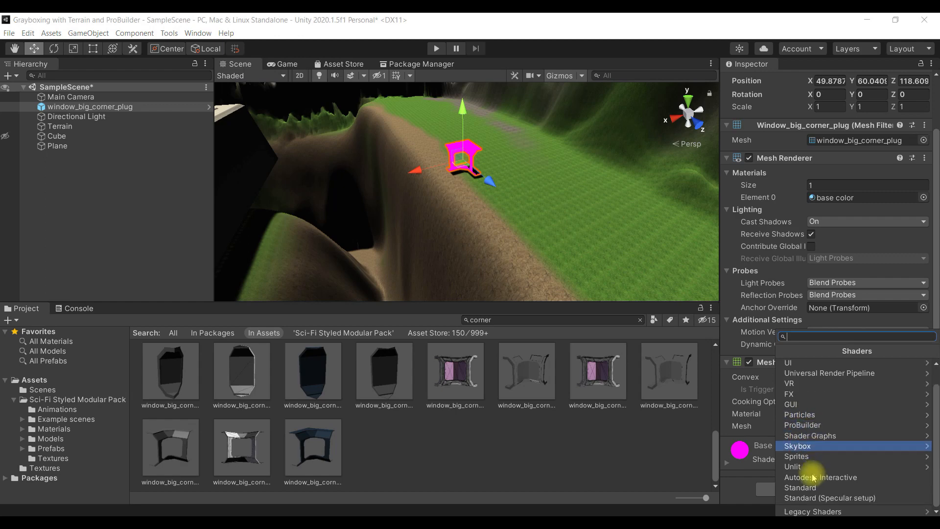
pyautogui.click(799, 487)
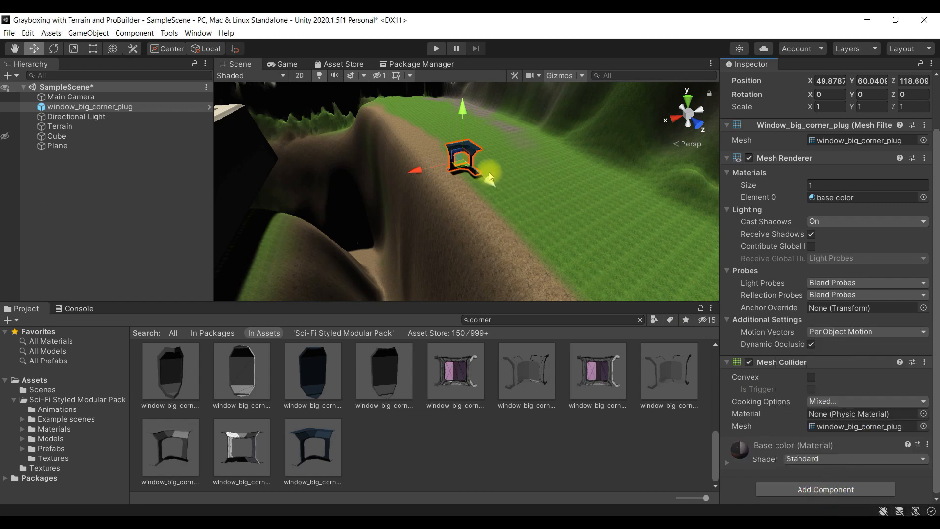
pyautogui.moveTo(463, 110); pyautogui.dragTo(462, 100)
pyautogui.scroll(3, 522, 163)
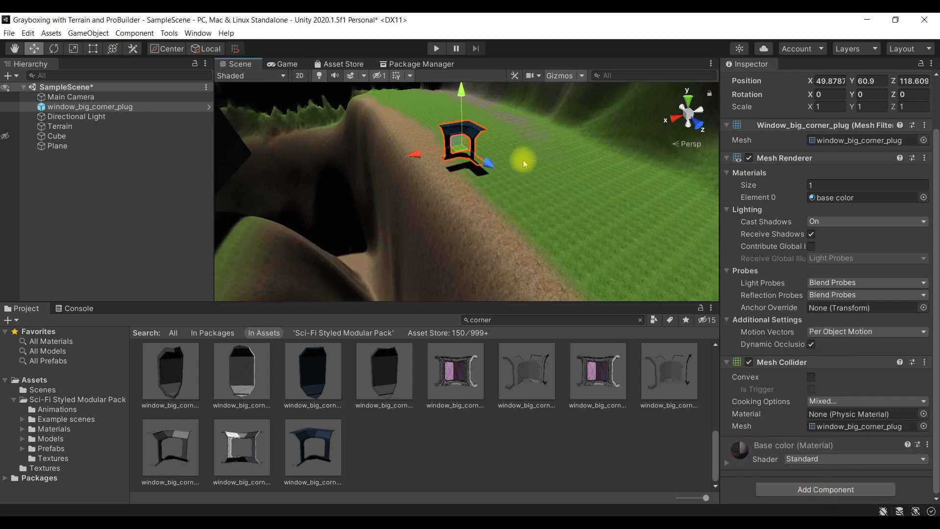
# Move the corner window back along the ridge on the Z axis to about 104.26
pyautogui.scroll(2, 522, 161)
pyautogui.click(512, 164)
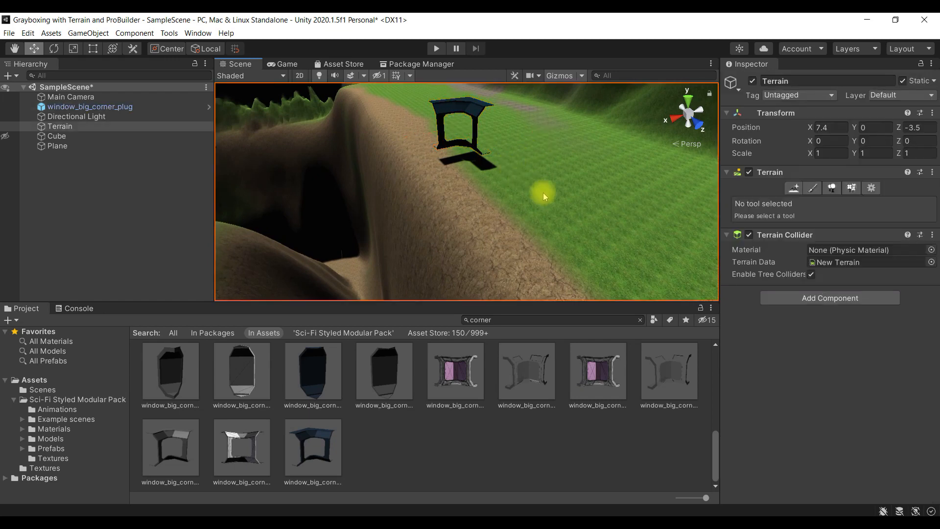
pyautogui.scroll(-8, 542, 192)
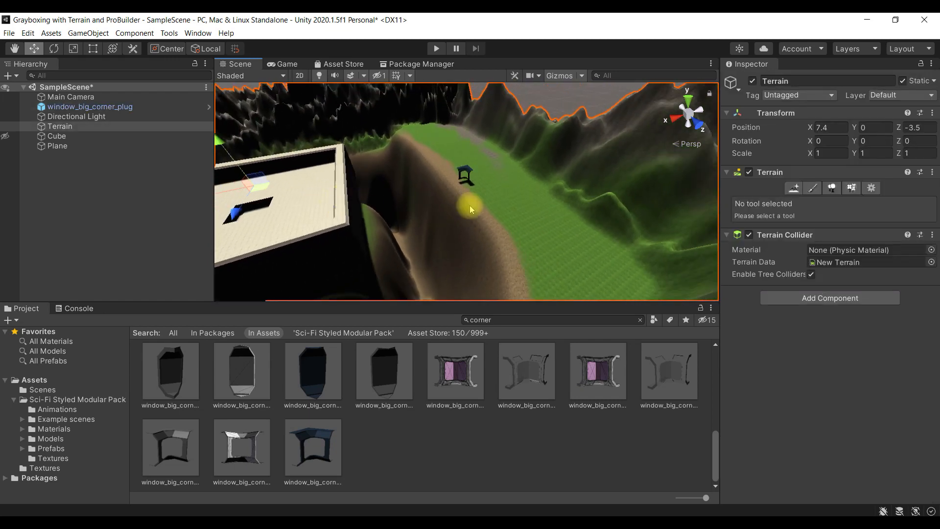
pyautogui.scroll(3, 509, 205)
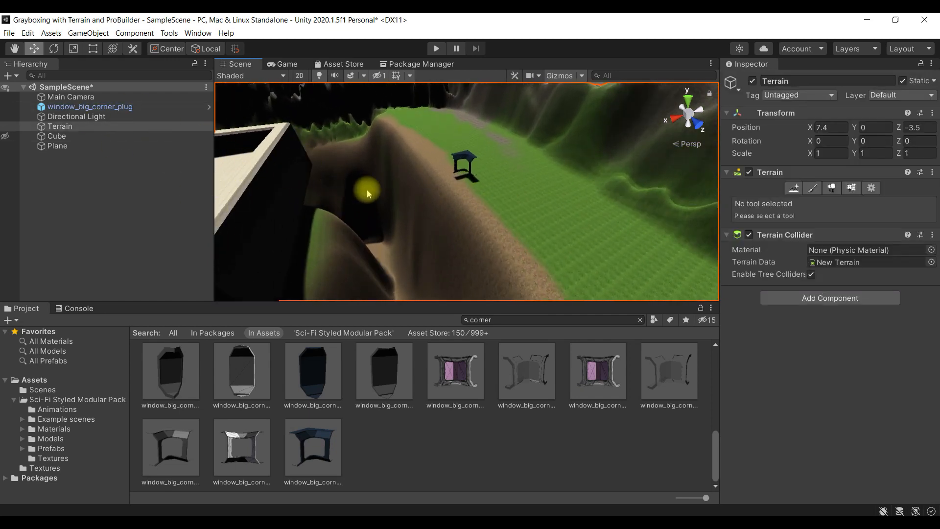
pyautogui.scroll(1, 470, 193)
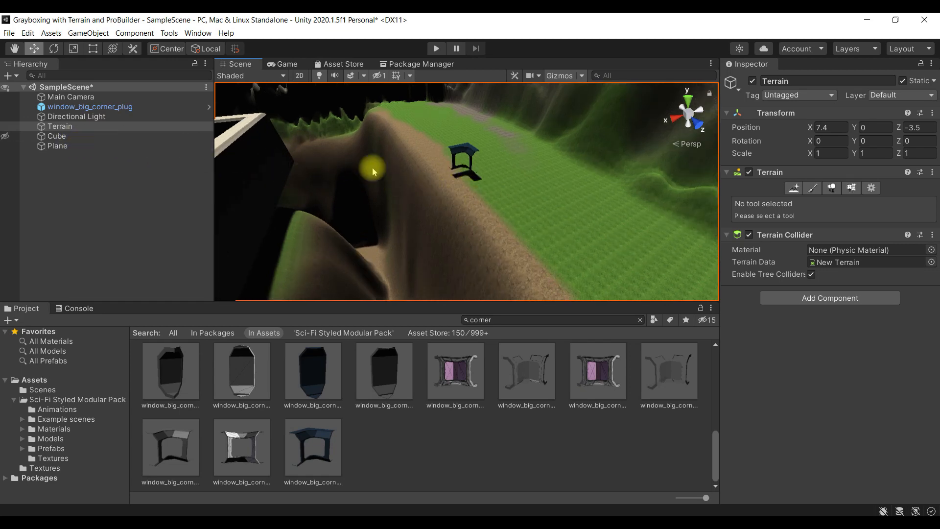
pyautogui.scroll(3, 498, 183)
pyautogui.moveTo(498, 172); pyautogui.dragTo(464, 152, button='right')
pyautogui.click(464, 153)
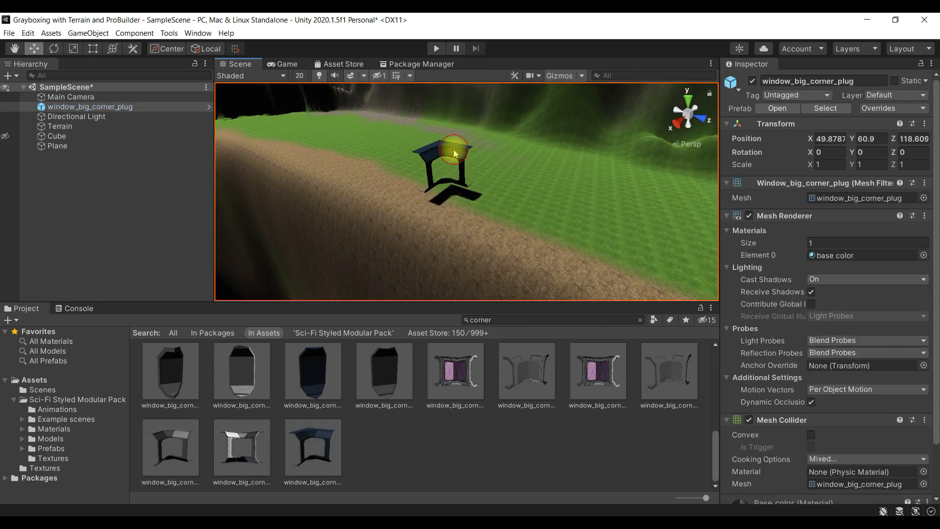
pyautogui.moveTo(444, 168); pyautogui.dragTo(383, 155)
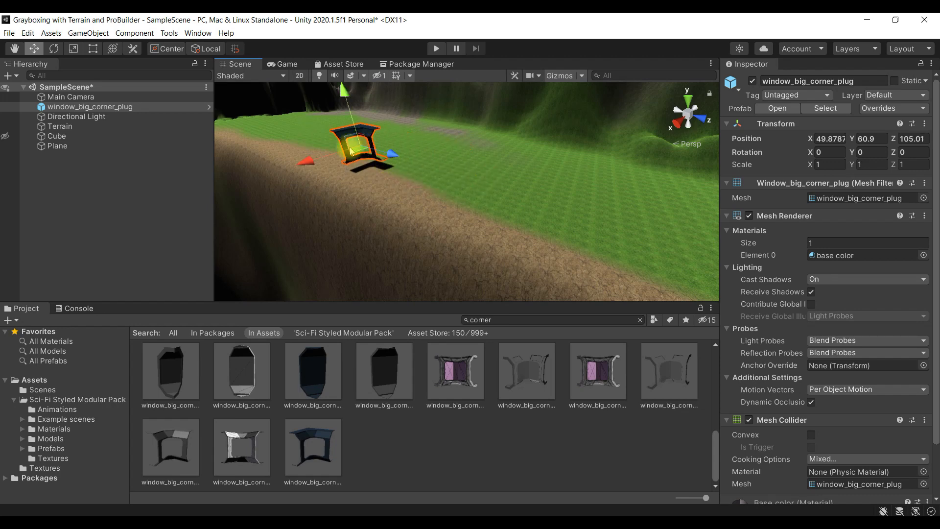
pyautogui.moveTo(389, 160)
pyautogui.mouseDown()
pyautogui.moveTo(435, 168)
pyautogui.moveTo(387, 157)
pyautogui.mouseUp()
pyautogui.scroll(-1, 416, 177)
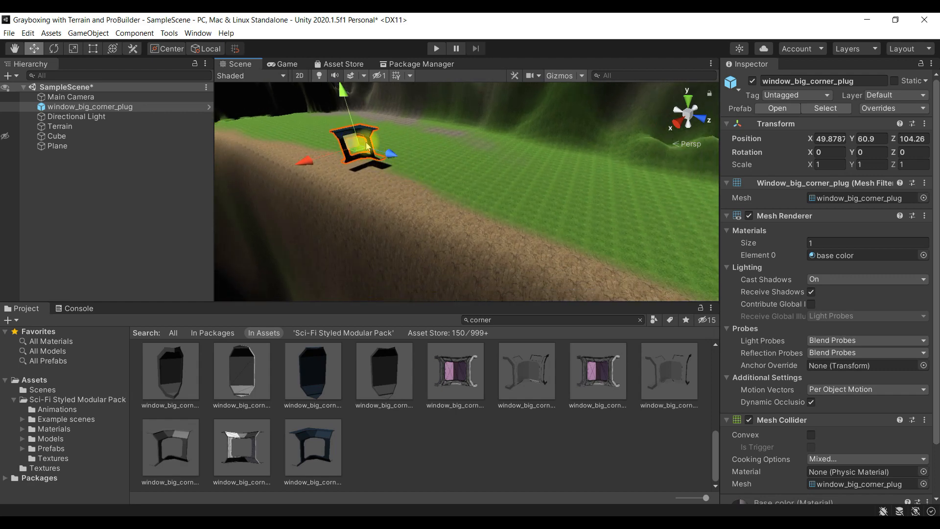
# Duplicate the corner window and move the copy along the ridge to about Z 134.48
pyautogui.hotkey('ctrl', 'd')
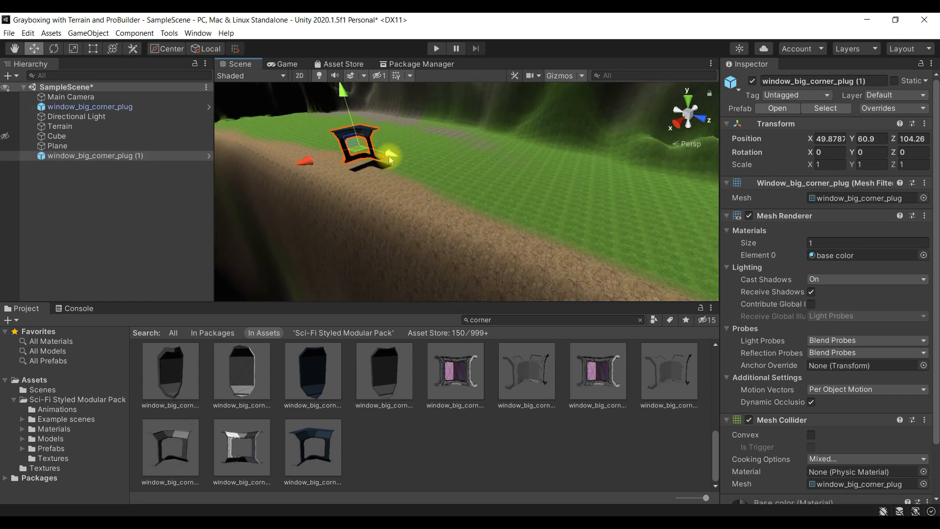
pyautogui.moveTo(390, 155); pyautogui.dragTo(543, 228)
pyautogui.keyDown('alt'); pyautogui.moveTo(543, 228); pyautogui.dragTo(598, 205); pyautogui.keyUp('alt')
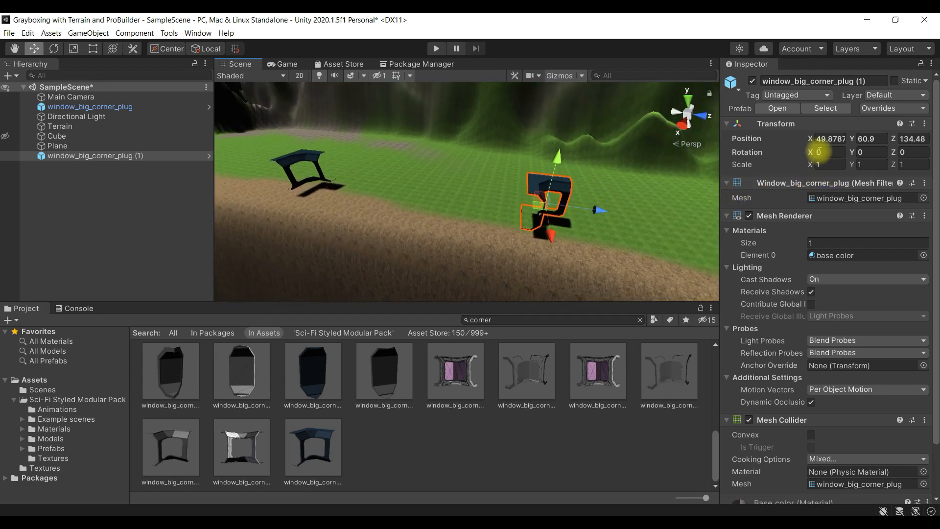
# Set the copied corner window's Y rotation to 90 and move it along the ridge to about Z 140.97
pyautogui.click(874, 153)
pyautogui.write('90')
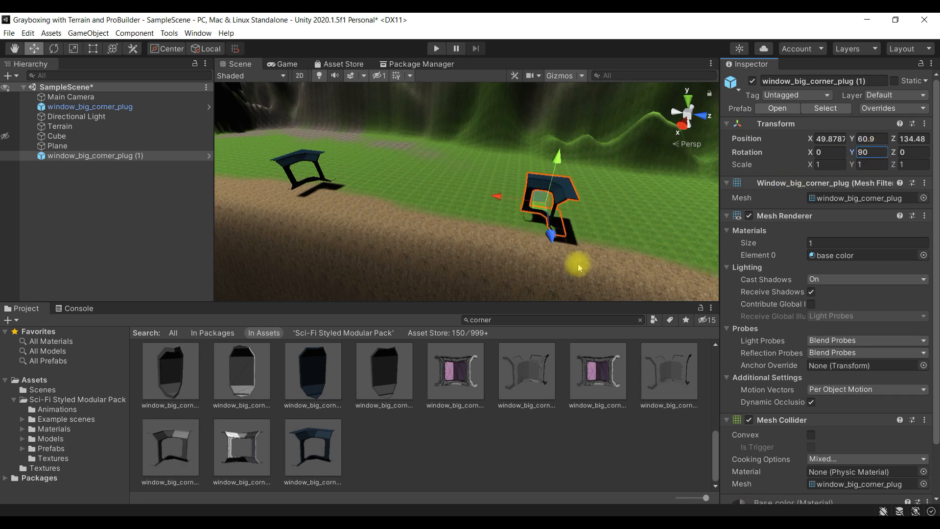
pyautogui.moveTo(497, 196); pyautogui.dragTo(368, 244)
pyautogui.moveTo(369, 244); pyautogui.dragTo(380, 244, button='right')
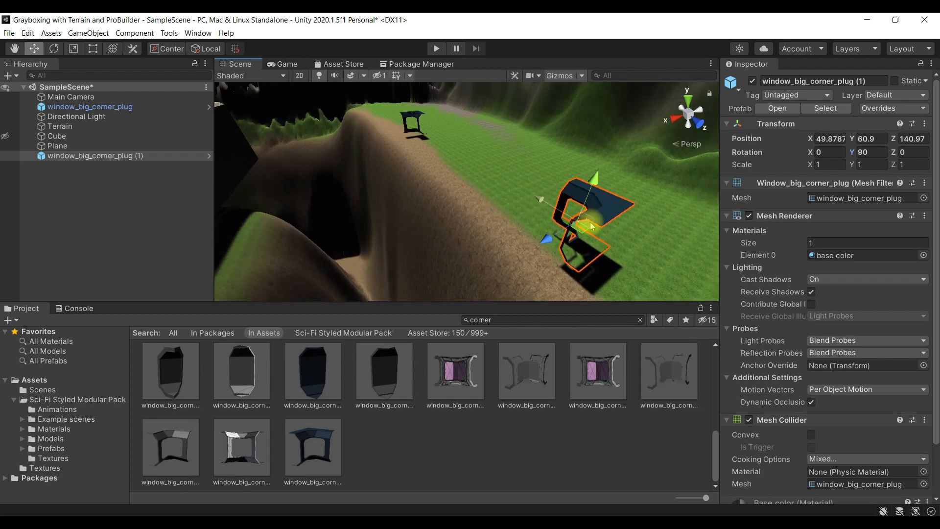
# Search the project assets for "wall" and compare the wall_big_no_side and wall_small_no_side models and meshes
pyautogui.keyDown('alt'); pyautogui.moveTo(497, 185); pyautogui.dragTo(659, 193); pyautogui.keyUp('alt')
pyautogui.press('a')
pyautogui.moveTo(659, 193); pyautogui.dragTo(697, 195, button='right')
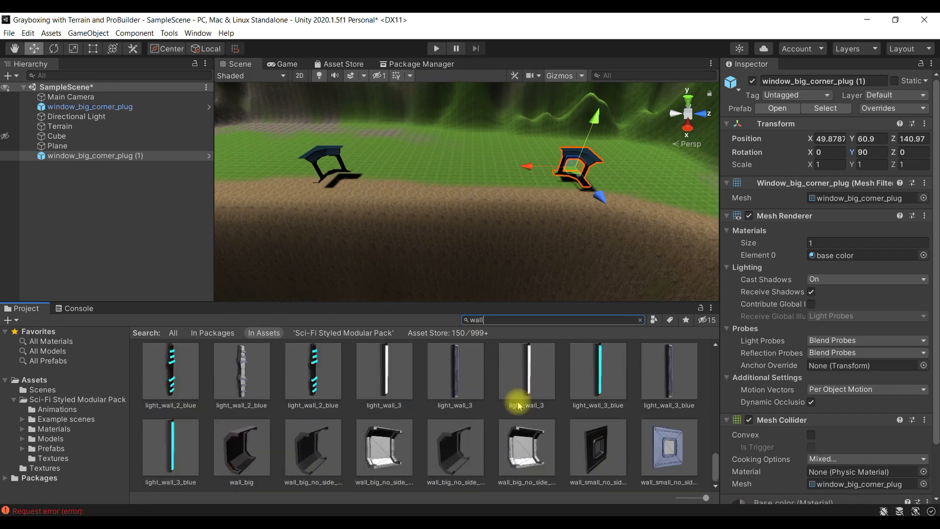
pyautogui.click(527, 450)
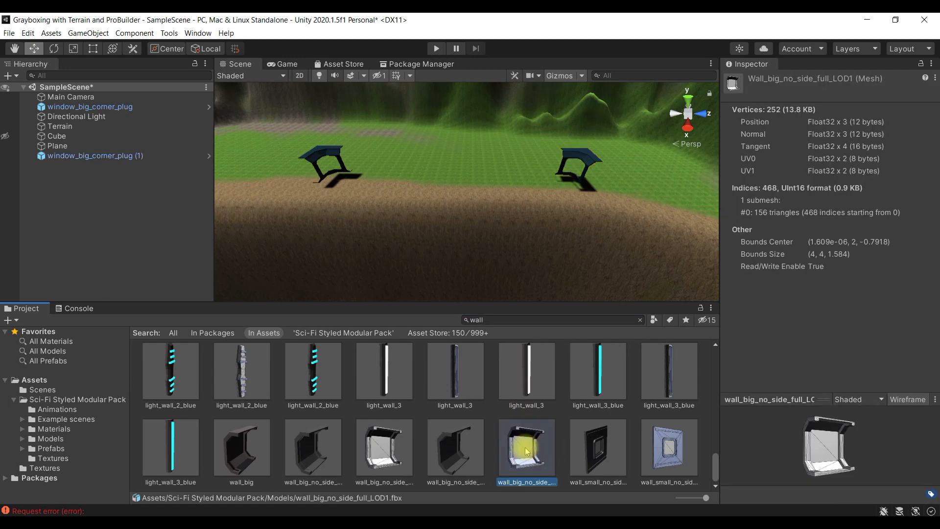
pyautogui.click(597, 447)
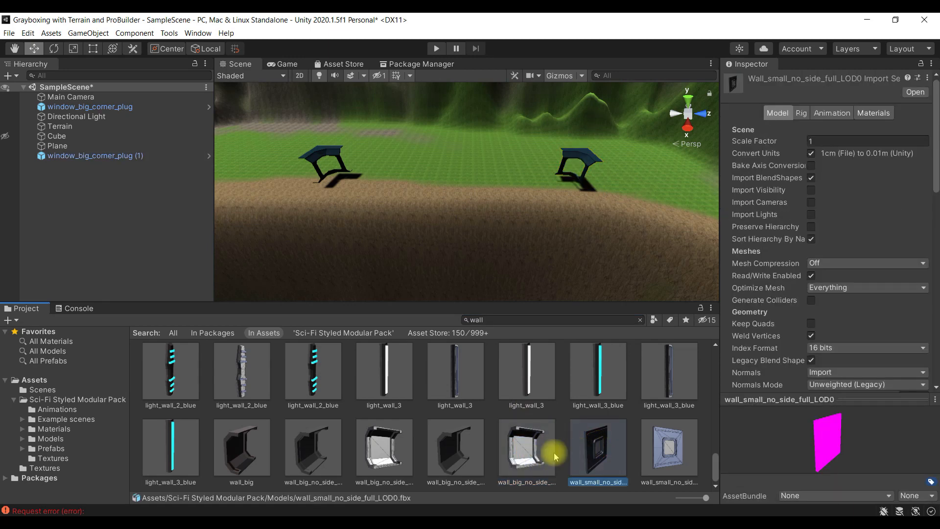
pyautogui.click(397, 443)
pyautogui.click(455, 446)
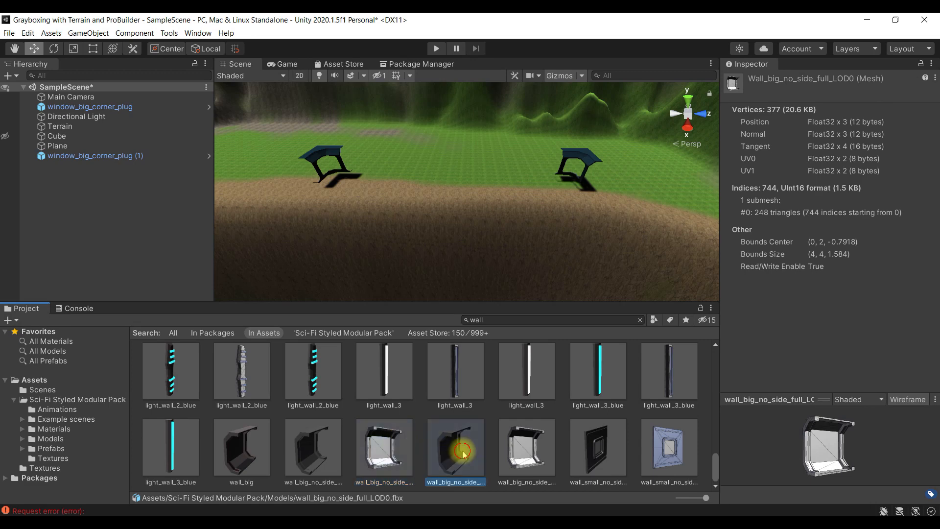
pyautogui.click(530, 446)
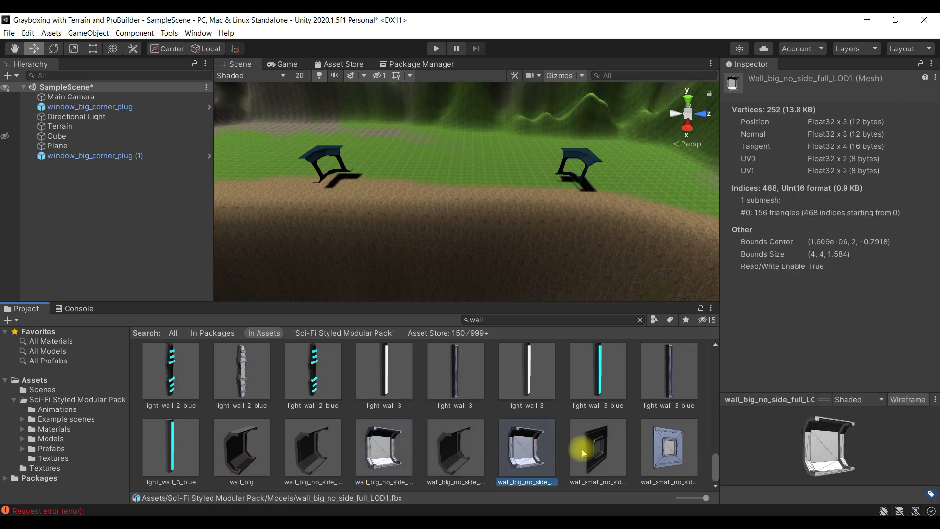
pyautogui.click(455, 445)
pyautogui.click(394, 443)
pyautogui.click(441, 445)
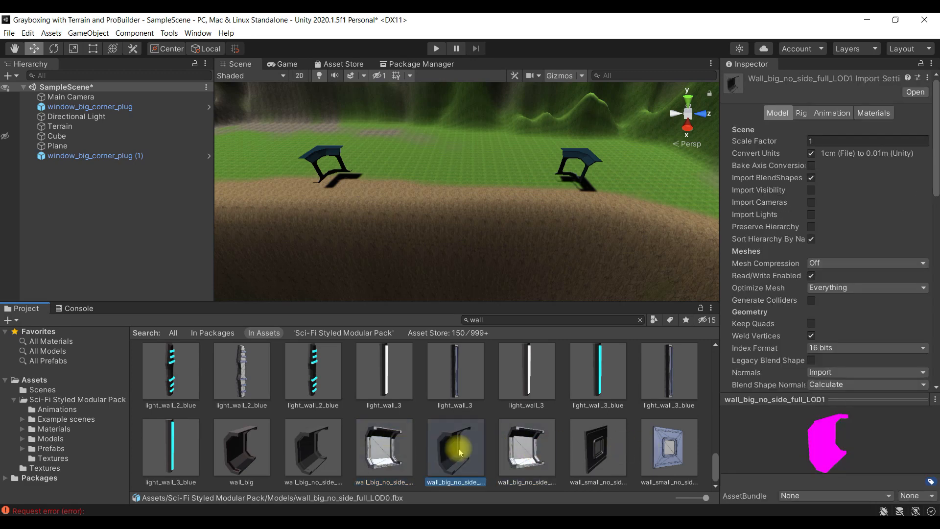
pyautogui.click(522, 447)
pyautogui.click(398, 456)
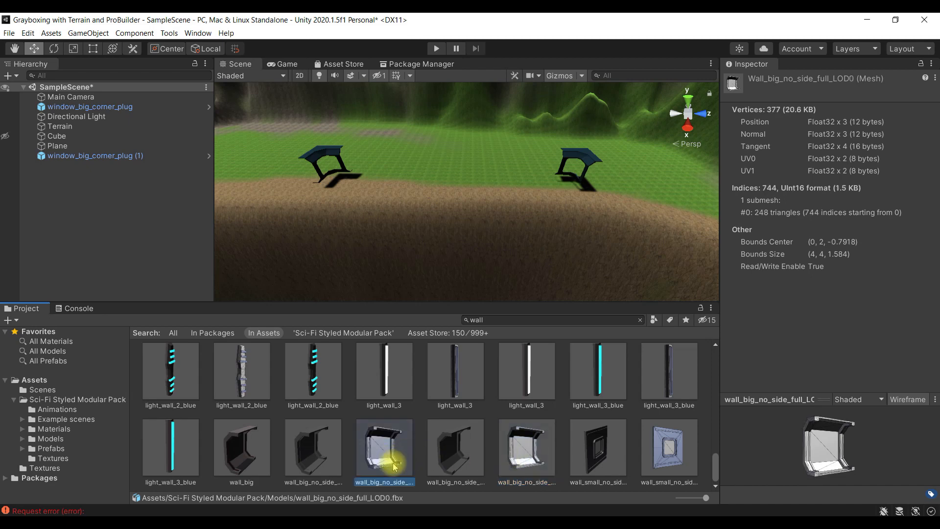
pyautogui.click(451, 448)
pyautogui.click(388, 449)
pyautogui.click(314, 449)
# Try placing the wall_big_no_side_full_LOD0 mesh and model between the two corner windows, and undo both placements
pyautogui.moveTo(365, 460); pyautogui.dragTo(437, 172)
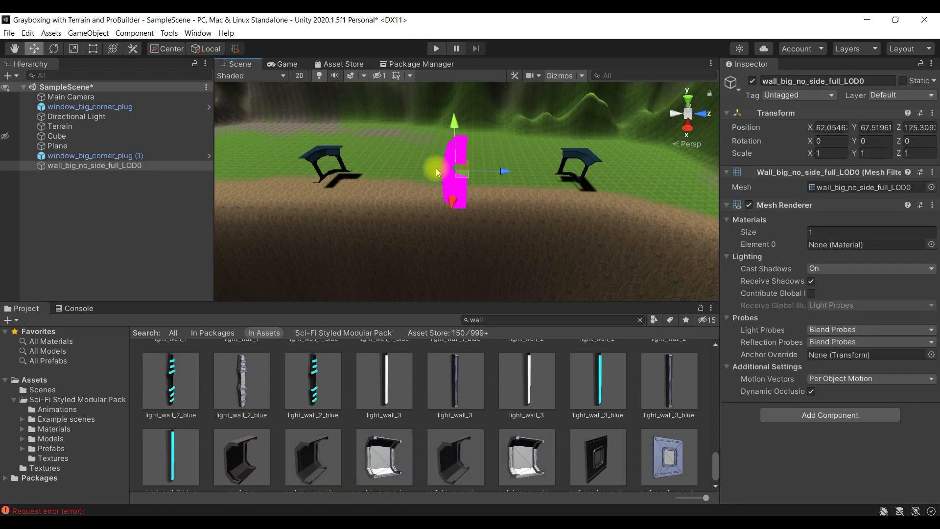
pyautogui.moveTo(312, 458); pyautogui.dragTo(534, 206)
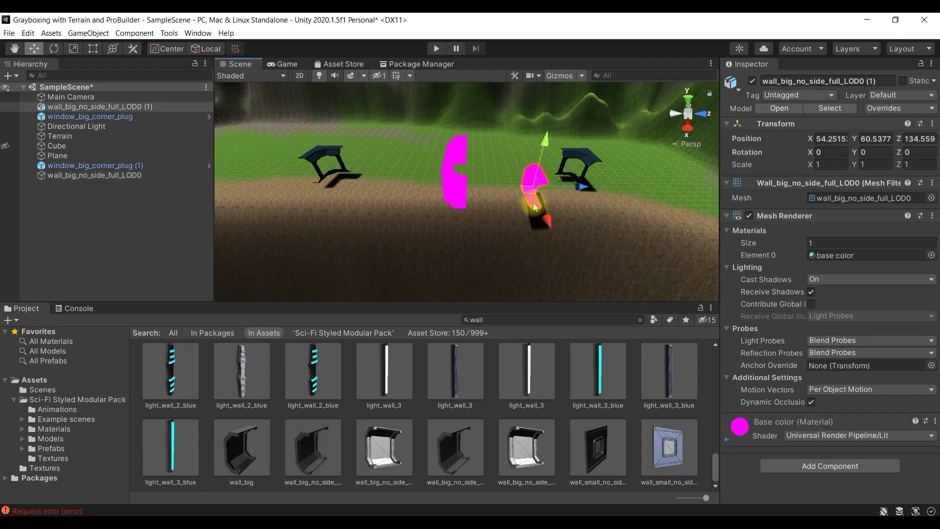
pyautogui.keyDown('alt'); pyautogui.moveTo(462, 210); pyautogui.dragTo(429, 225); pyautogui.keyUp('alt')
pyautogui.hotkey('ctrl', 'z')
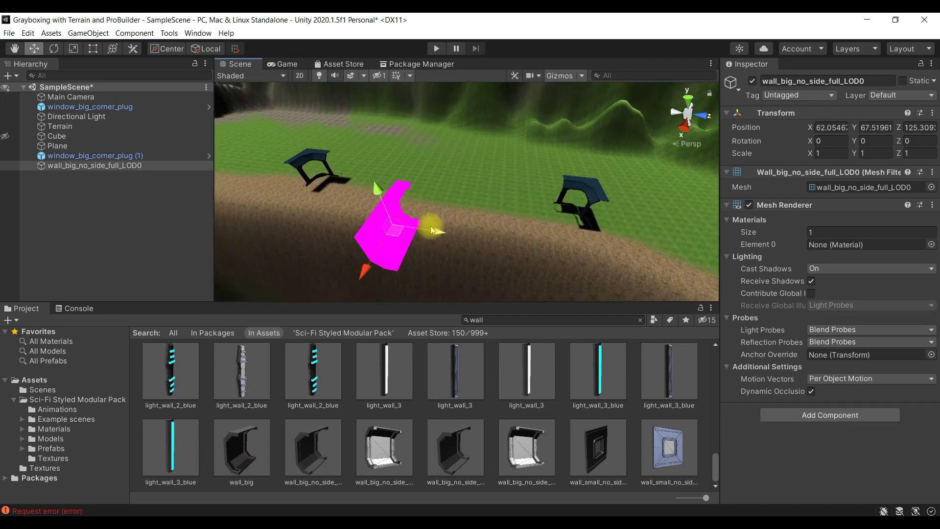
pyautogui.hotkey('ctrl', 'z')
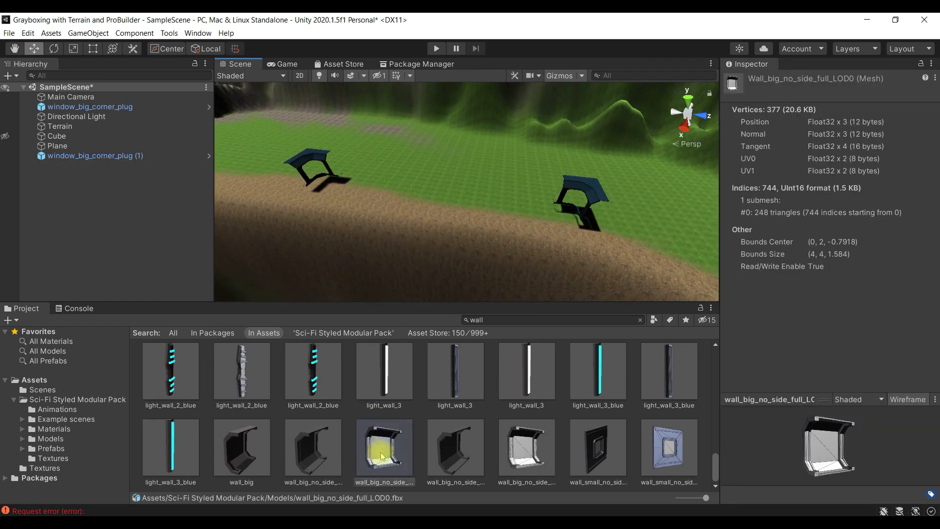
# Place the wall_big_no_side_full_LOD0 model on the ridge between the two corner windows
pyautogui.click(326, 456)
pyautogui.click(386, 455)
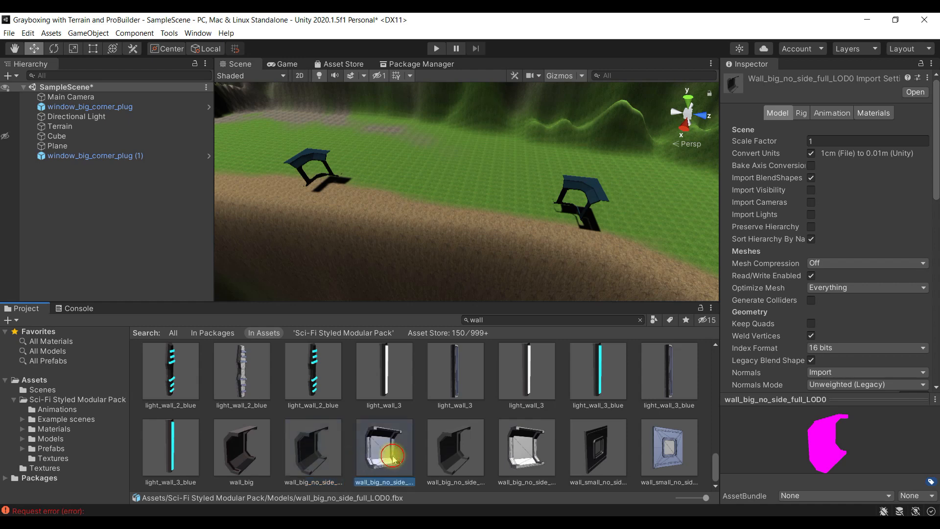
pyautogui.click(317, 460)
pyautogui.moveTo(321, 462); pyautogui.dragTo(470, 186)
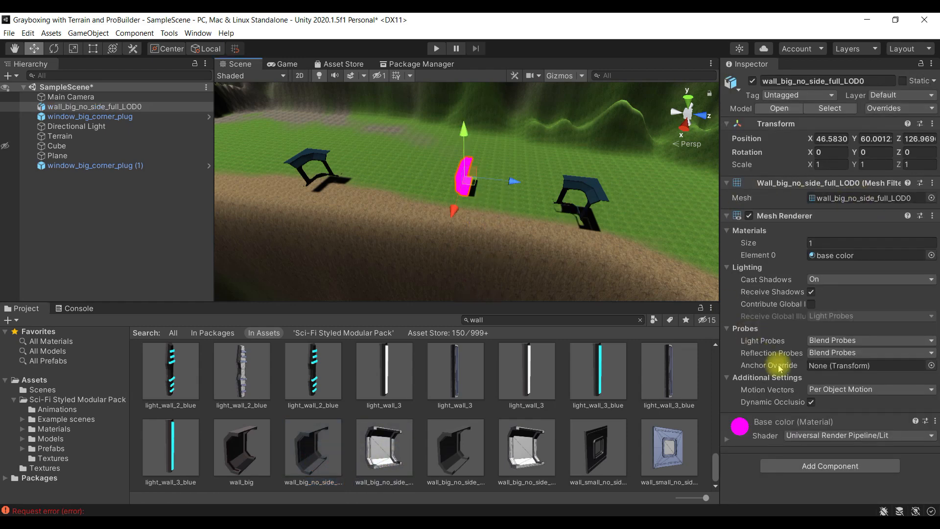
# Change the shader of the wall's base color material to Standard
pyautogui.click(828, 435)
pyautogui.scroll(-1, 819, 497)
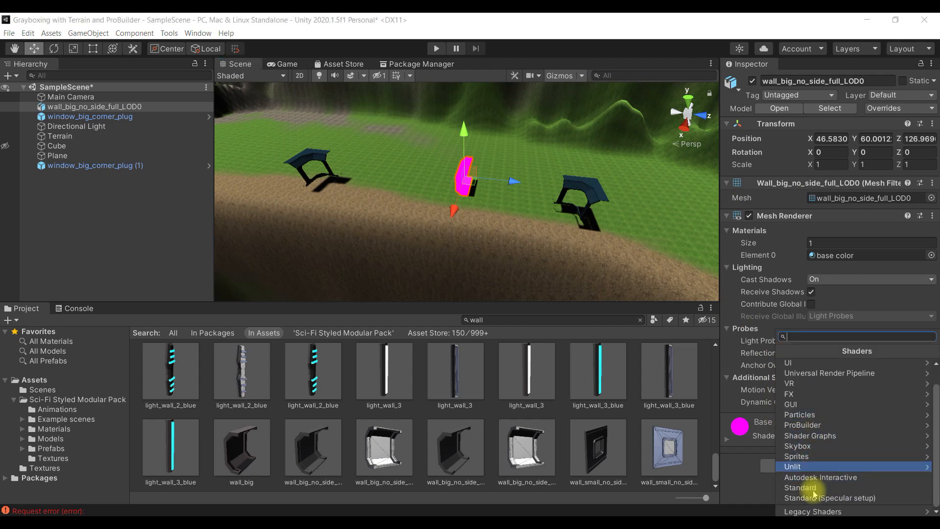
pyautogui.click(818, 488)
# Set the wall's Y rotation to -90 and move it along the ridge to about Z 109.6, near the first corner window
pyautogui.moveTo(495, 230); pyautogui.dragTo(595, 205, button='right')
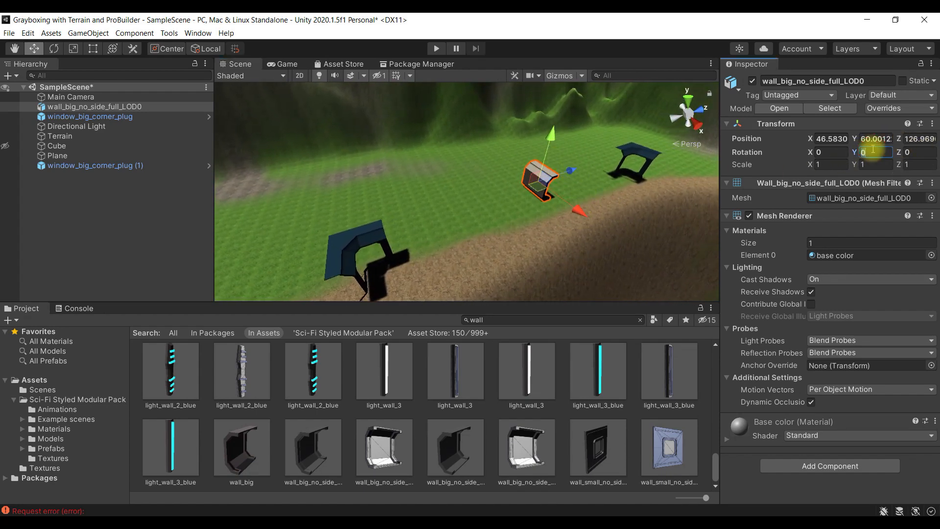
pyautogui.write('90-90')
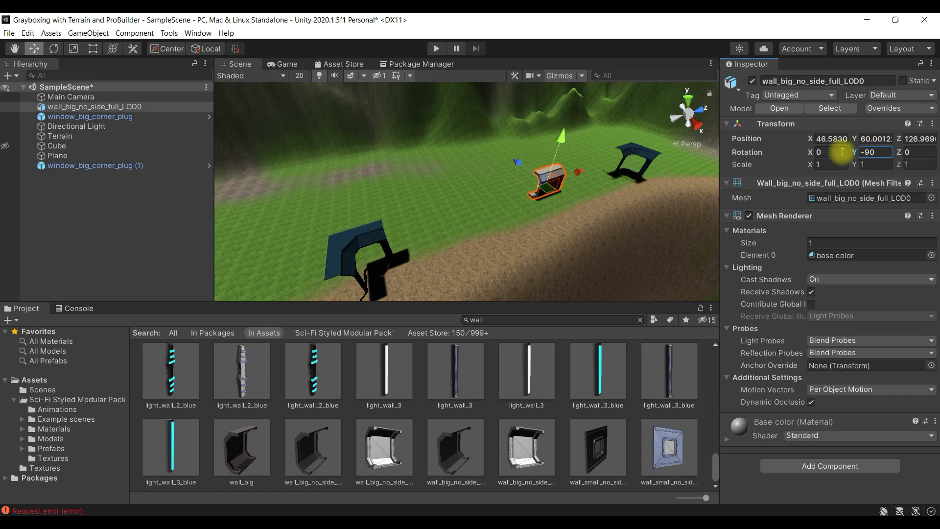
pyautogui.keyDown('alt'); pyautogui.moveTo(551, 210); pyautogui.dragTo(499, 134); pyautogui.keyUp('alt')
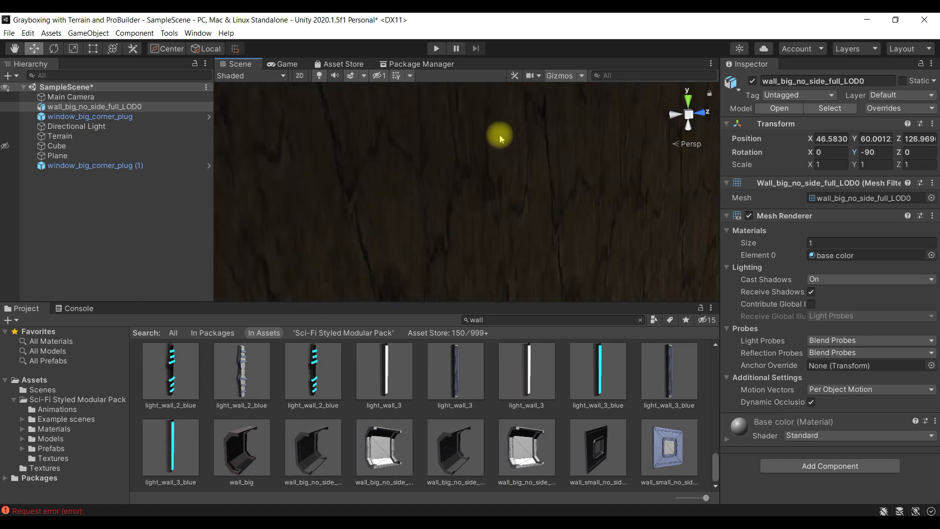
pyautogui.press('f')
pyautogui.scroll(-10, 494, 158)
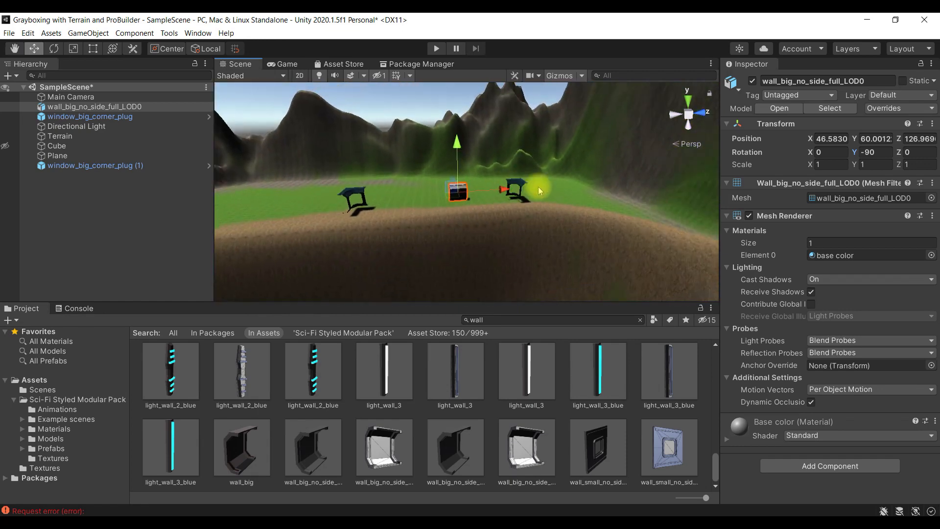
pyautogui.moveTo(509, 189); pyautogui.dragTo(424, 198)
pyautogui.scroll(8, 425, 197)
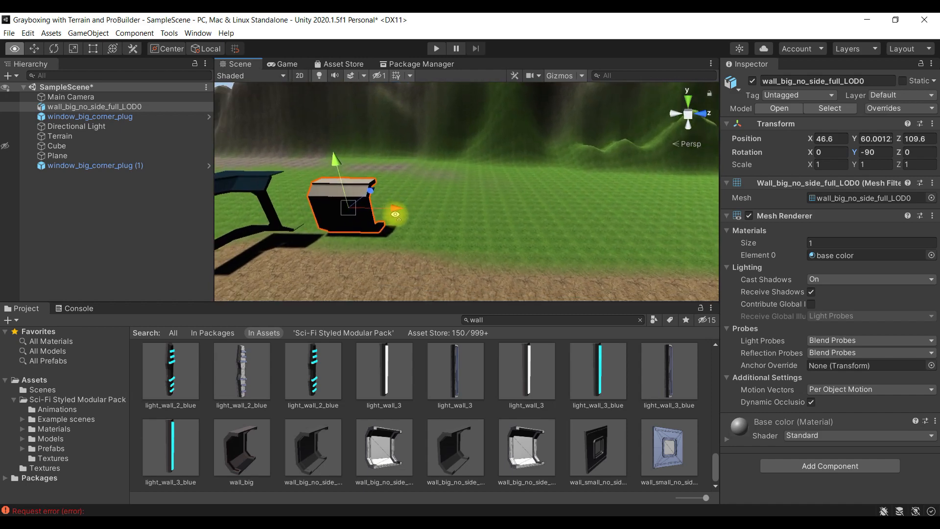
# Duplicate the wall piece three times and space the copies in a row along the ridge
pyautogui.keyDown('alt'); pyautogui.moveTo(423, 216); pyautogui.dragTo(585, 233); pyautogui.keyUp('alt')
pyautogui.hotkey('ctrl', 'd')
pyautogui.hotkey('ctrl', 'd')
pyautogui.moveTo(623, 199); pyautogui.dragTo(594, 248)
pyautogui.hotkey('ctrl', 'd')
# Vertex-snap the first wall piece to the corner window's edge at about X 48.08, Y 61.10, Z 107.76
pyautogui.click(501, 209)
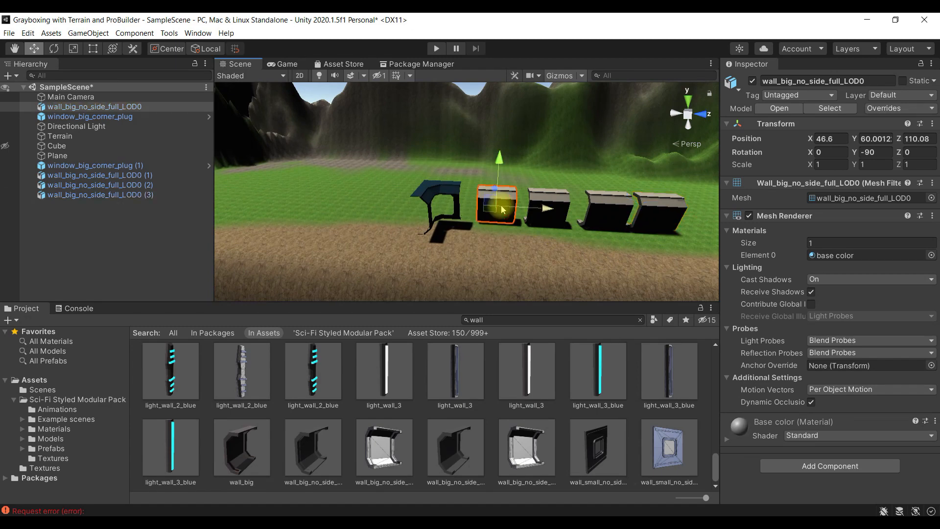
pyautogui.scroll(2, 542, 208)
pyautogui.keyDown('alt'); pyautogui.moveTo(542, 208); pyautogui.dragTo(527, 224); pyautogui.keyUp('alt')
pyautogui.scroll(2, 536, 222)
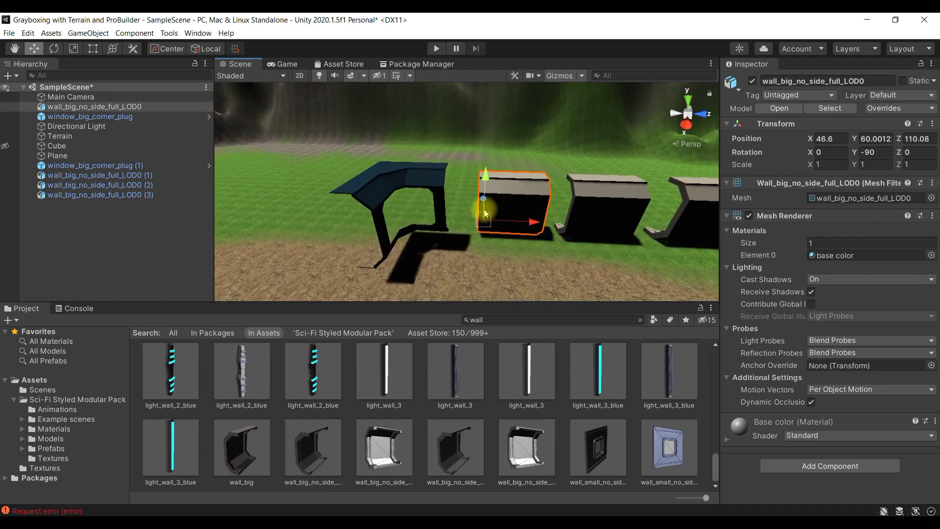
pyautogui.moveTo(487, 208); pyautogui.dragTo(461, 198)
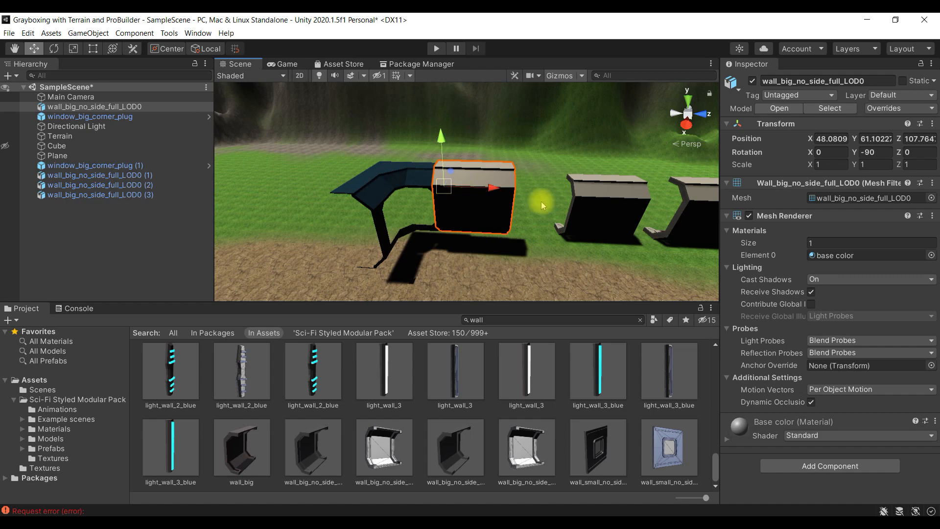
# Vertex-snap the second wall piece to the end of the first at about Z 111.27
pyautogui.click(605, 212)
pyautogui.moveTo(579, 211); pyautogui.dragTo(615, 209)
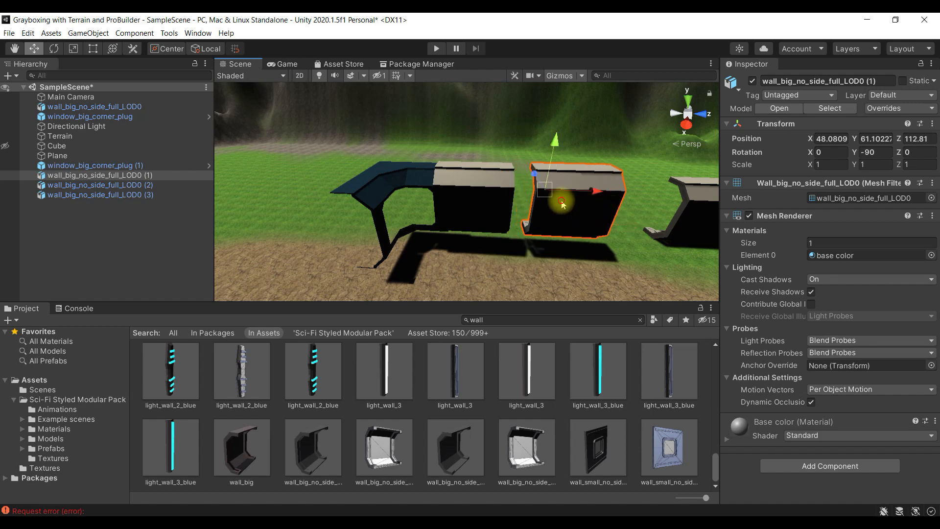
pyautogui.click(580, 217)
pyautogui.keyDown('alt'); pyautogui.moveTo(571, 223); pyautogui.dragTo(495, 208); pyautogui.keyUp('alt')
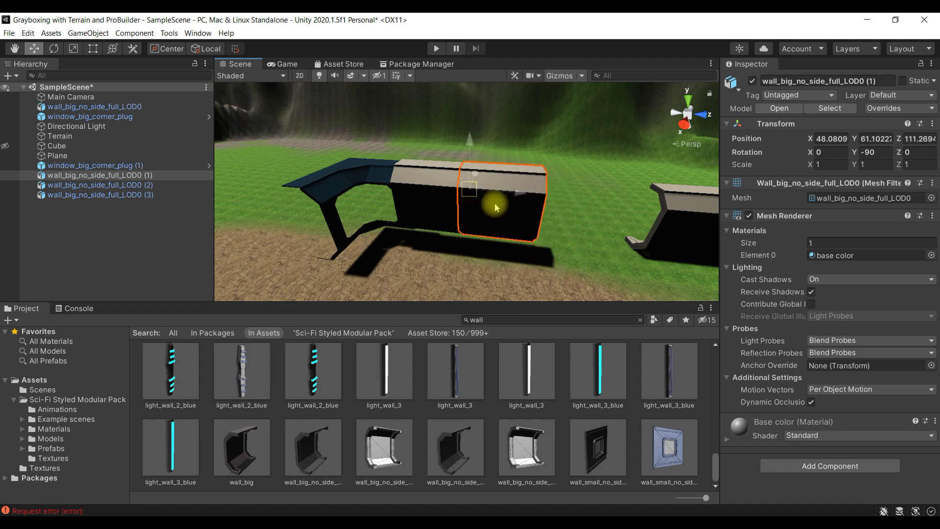
# Raise the third wall piece and vertex-snap it to the second at about X 48.08, Y 61.10, Z 114.77
pyautogui.click(678, 228)
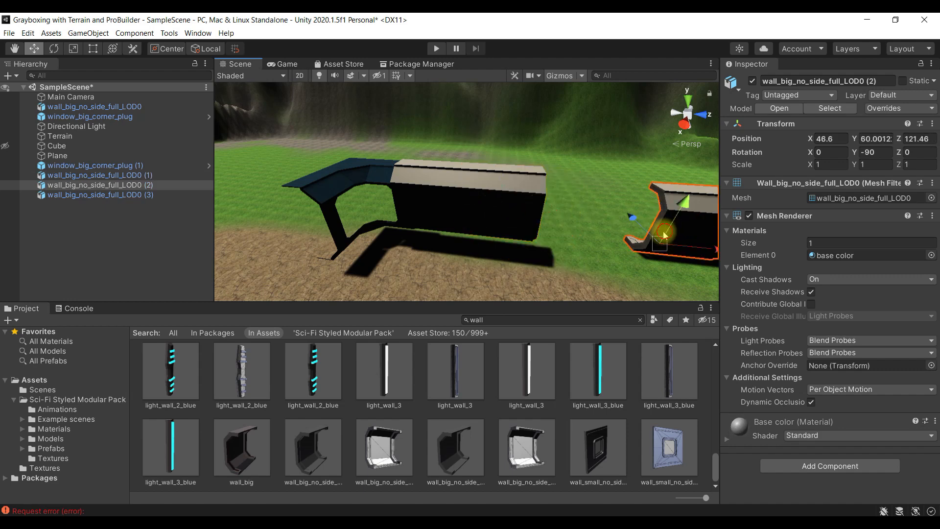
pyautogui.moveTo(603, 194); pyautogui.dragTo(665, 200)
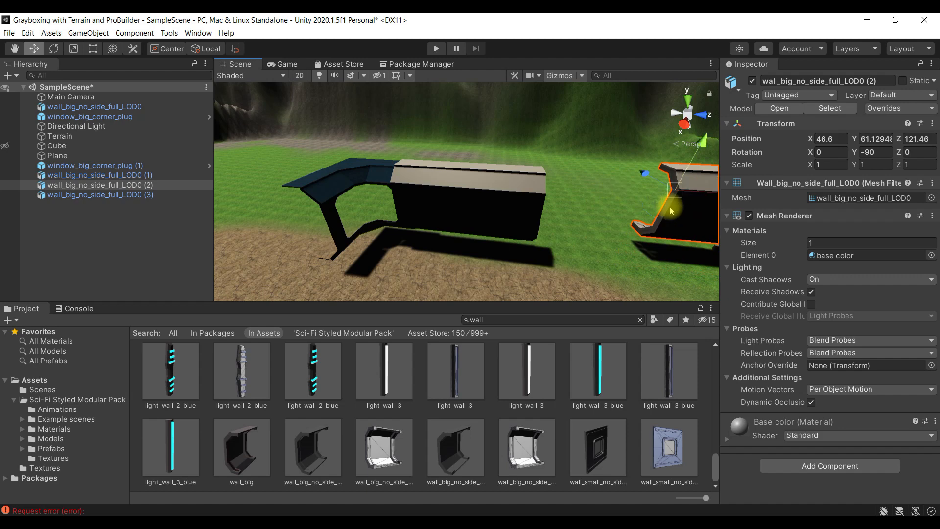
pyautogui.keyDown('alt'); pyautogui.moveTo(671, 215); pyautogui.dragTo(619, 230); pyautogui.keyUp('alt')
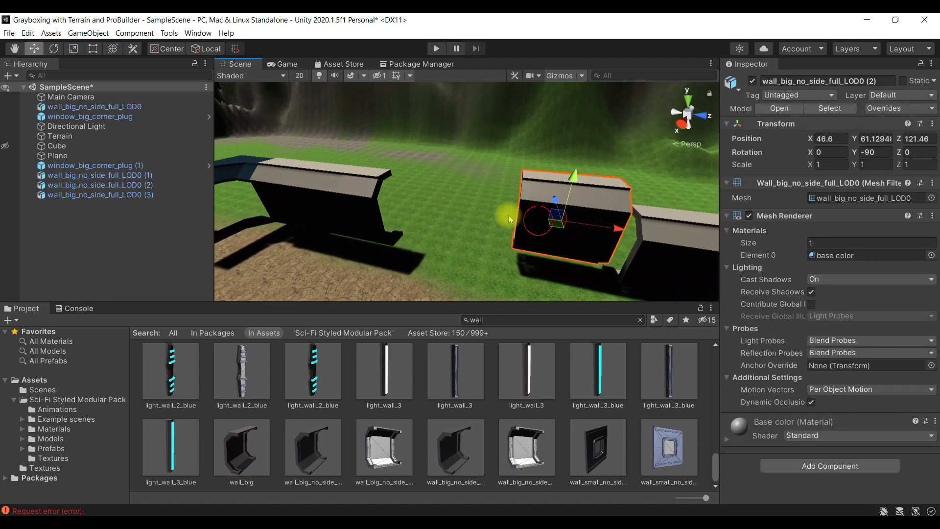
pyautogui.moveTo(538, 218); pyautogui.dragTo(508, 216)
pyautogui.click(535, 218)
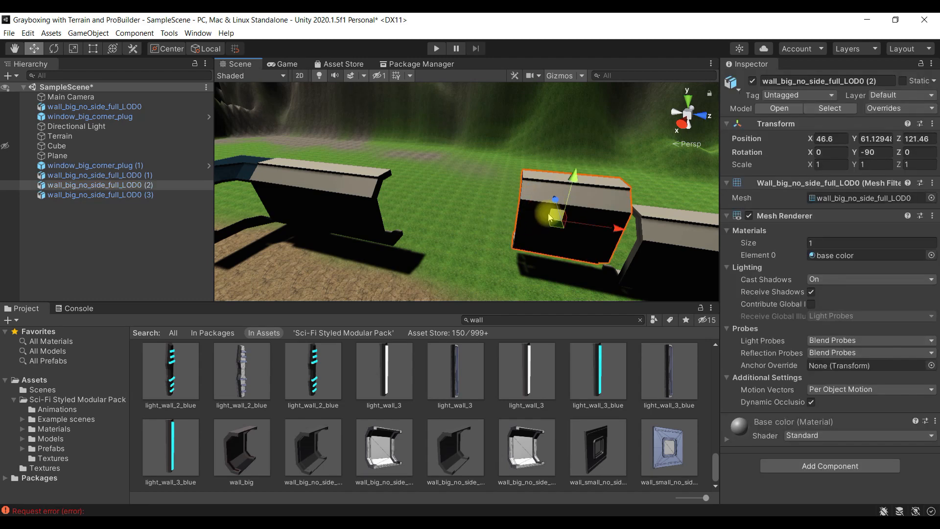
pyautogui.moveTo(532, 210); pyautogui.dragTo(411, 210)
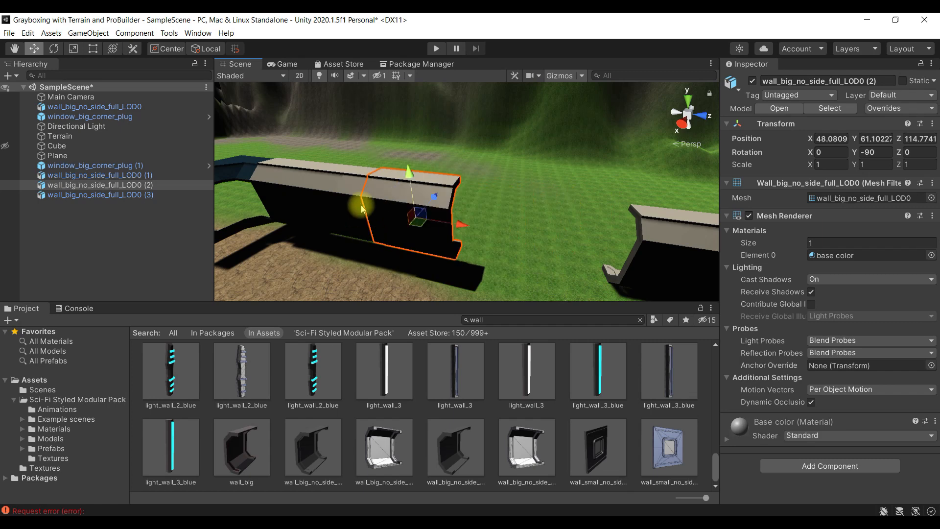
# Pull the second and third wall pieces apart along the row to about Z 111.94 and Z 117.22
pyautogui.click(351, 196)
pyautogui.click(415, 206)
pyautogui.moveTo(450, 219); pyautogui.dragTo(524, 234)
pyautogui.moveTo(523, 235); pyautogui.dragTo(496, 204, button='right')
pyautogui.press('s')
pyautogui.keyDown('shift'); pyautogui.click(480, 209); pyautogui.keyUp('shift')
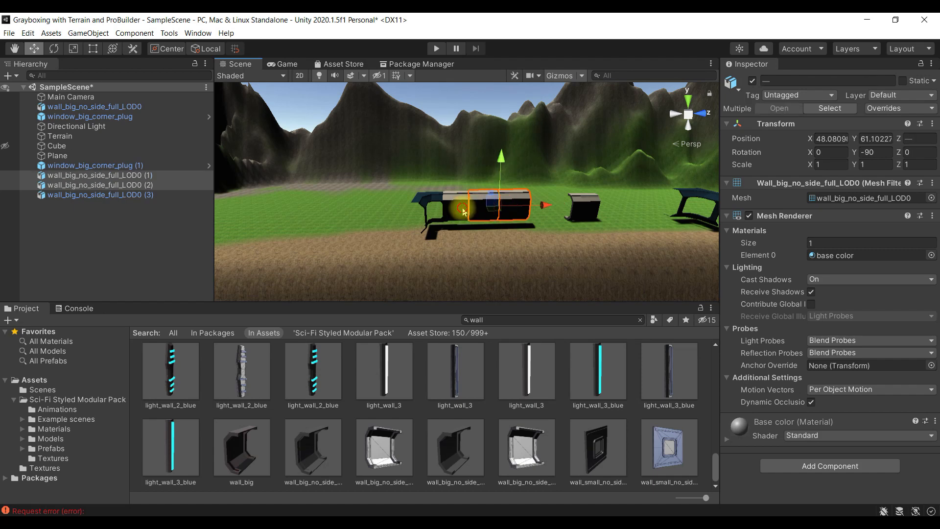
pyautogui.keyDown('shift'); pyautogui.click(463, 211); pyautogui.keyUp('shift')
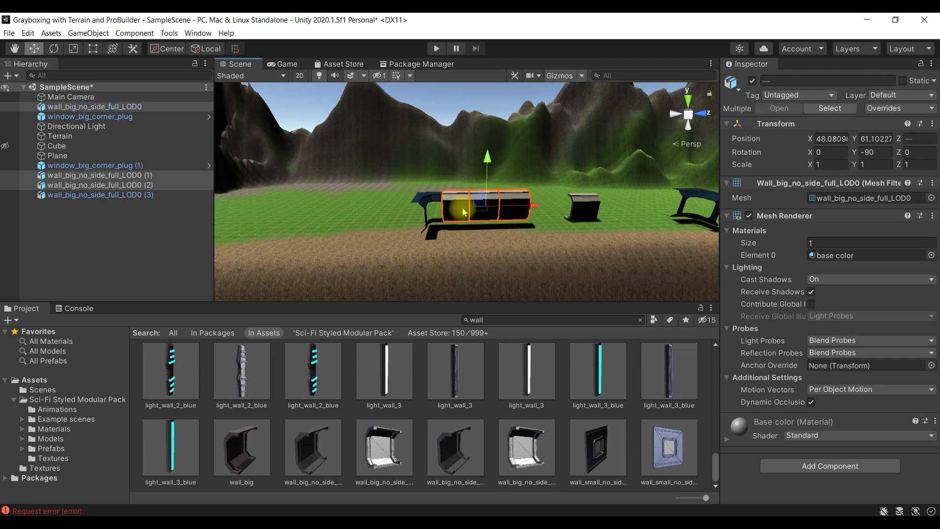
pyautogui.click(492, 218)
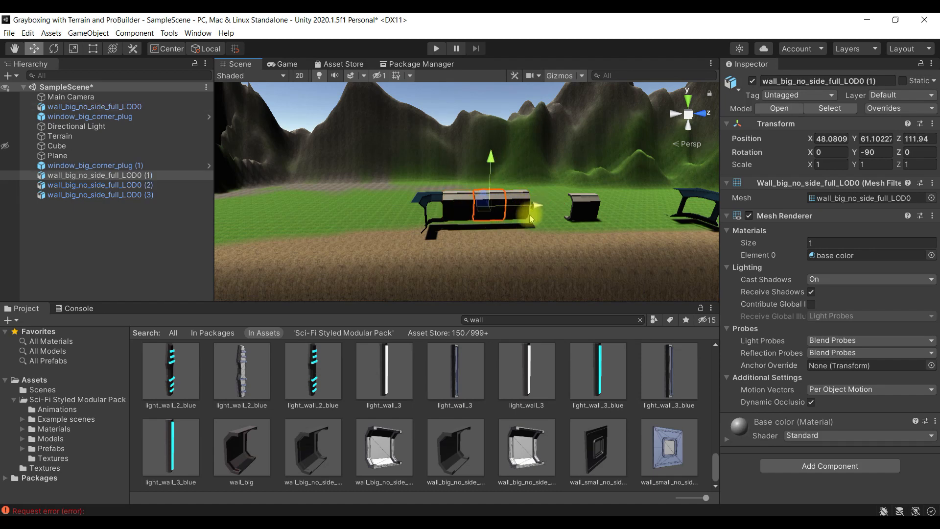
pyautogui.click(527, 213)
pyautogui.moveTo(565, 206); pyautogui.dragTo(569, 205)
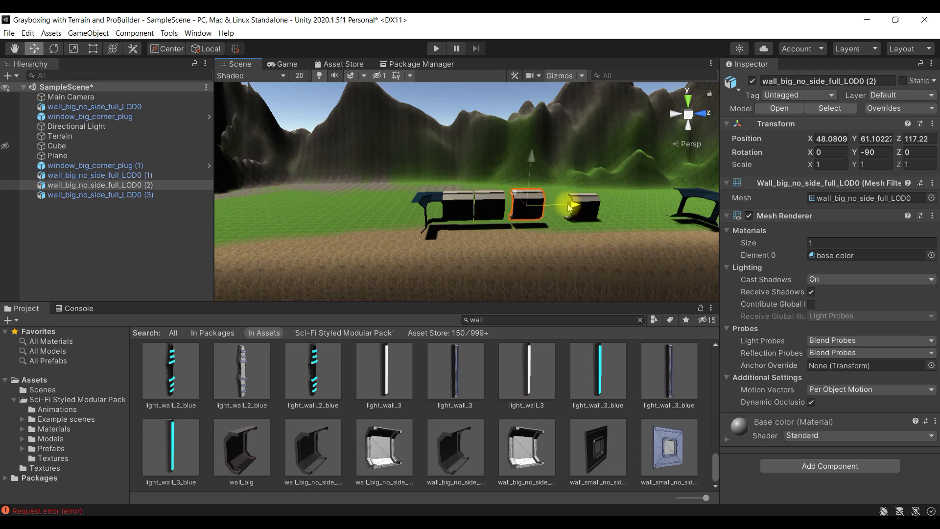
# Vertex-snap the second wall piece back against the end of the first wall piece
pyautogui.click(484, 208)
pyautogui.scroll(5, 501, 236)
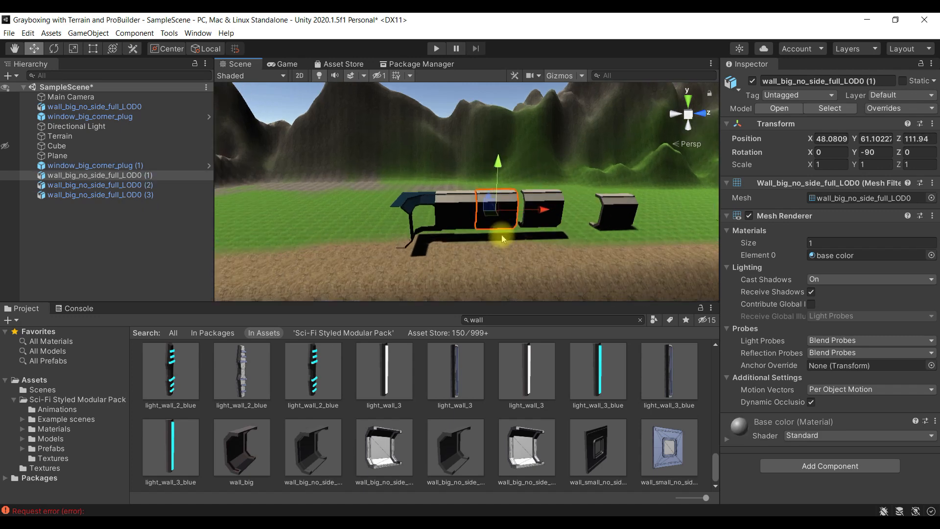
pyautogui.press('v')
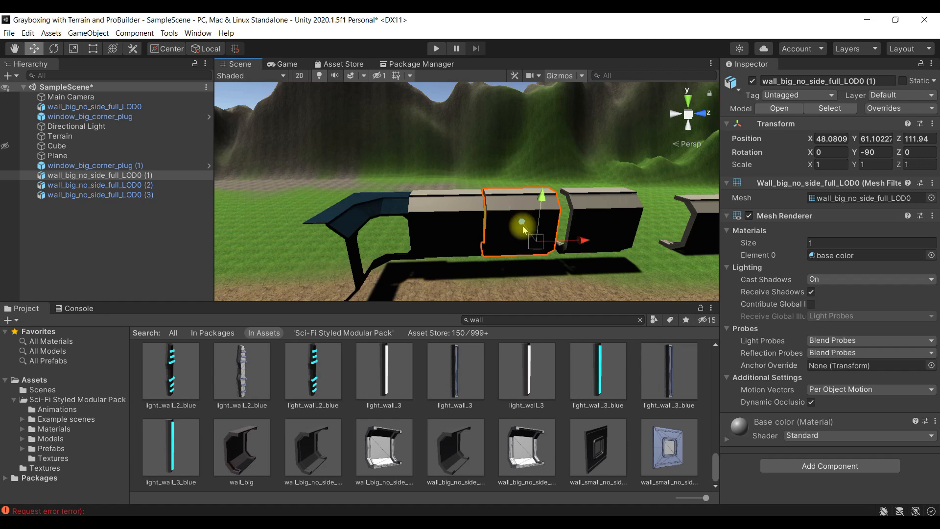
pyautogui.moveTo(509, 229); pyautogui.dragTo(508, 217)
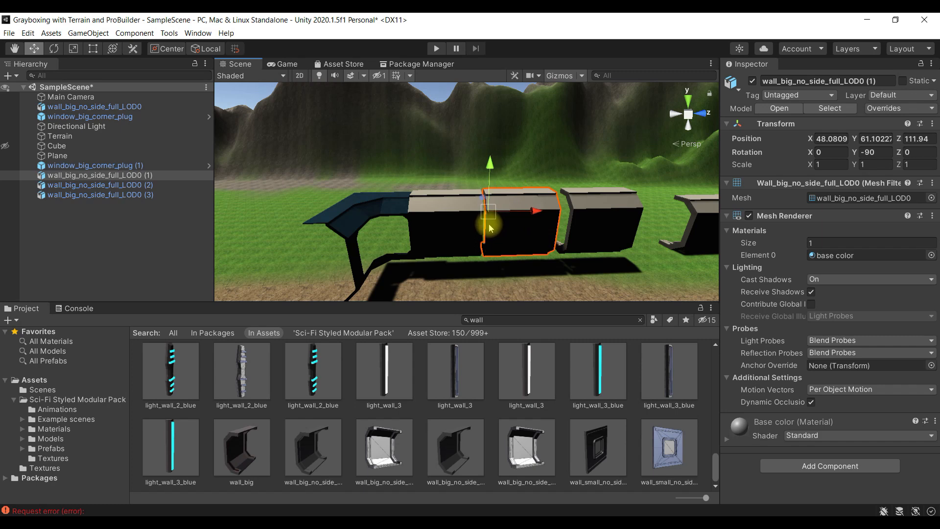
pyautogui.moveTo(491, 225); pyautogui.dragTo(485, 224)
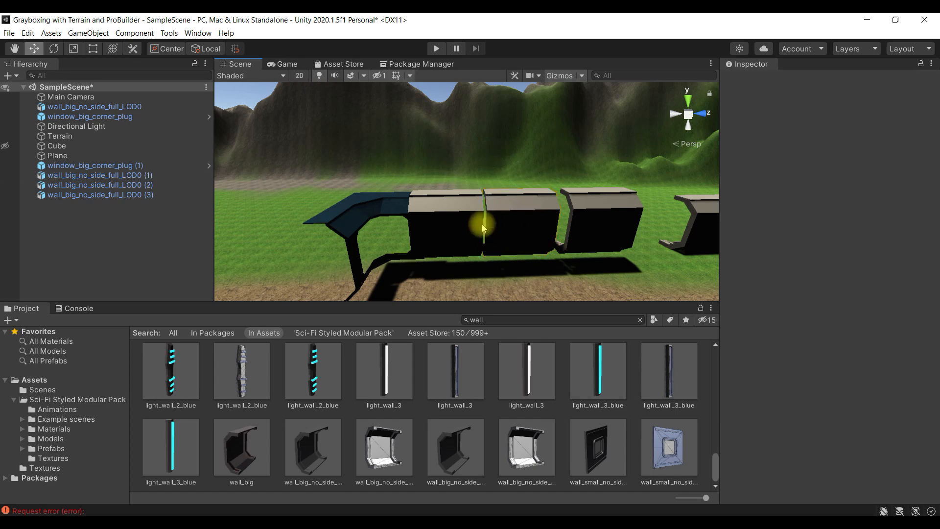
pyautogui.click(491, 227)
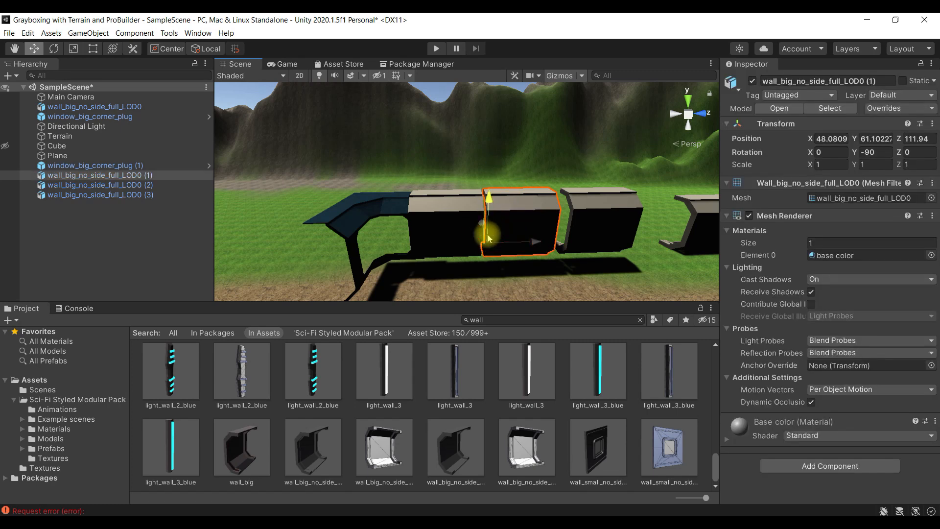
pyautogui.moveTo(486, 239)
pyautogui.mouseDown()
pyautogui.moveTo(478, 234)
pyautogui.moveTo(491, 226)
pyautogui.mouseUp()
pyautogui.click(481, 234)
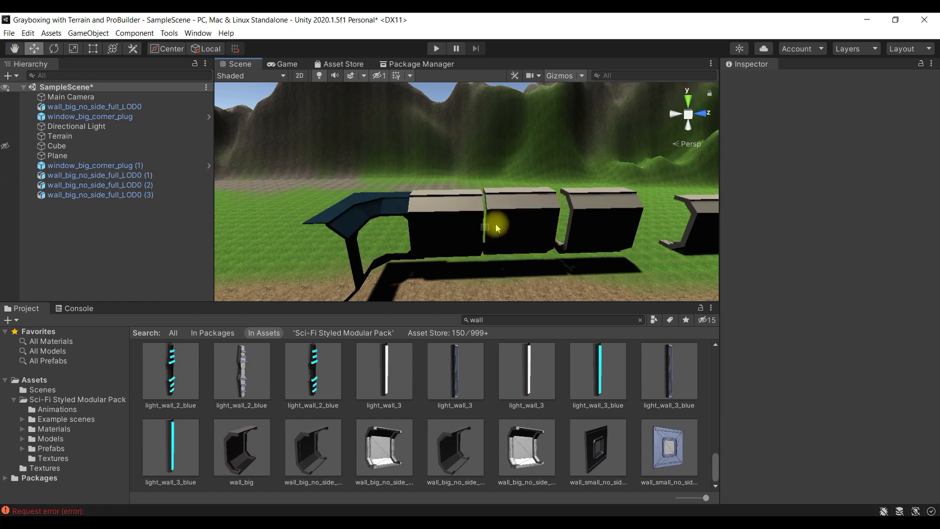
pyautogui.click(488, 230)
pyautogui.scroll(2, 512, 241)
pyautogui.scroll(-2, 571, 253)
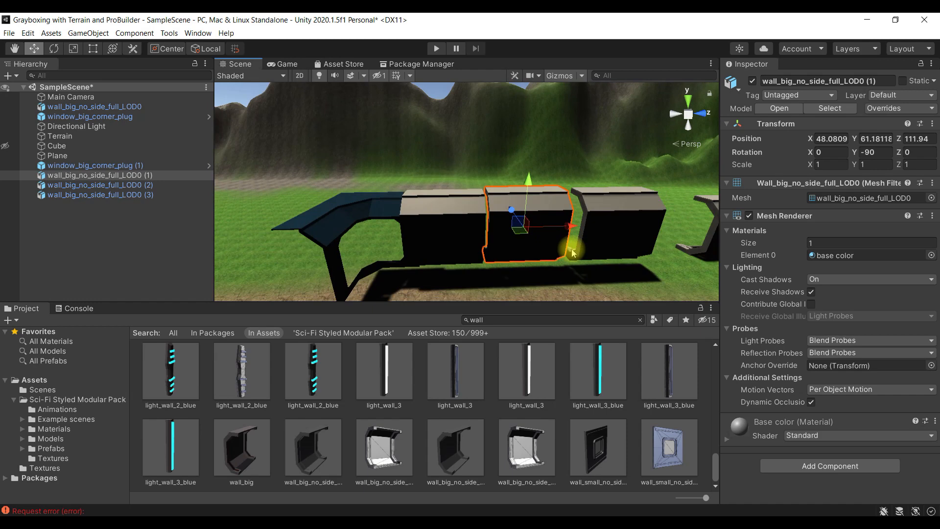
pyautogui.moveTo(522, 219); pyautogui.dragTo(515, 222)
# Vertex-snap the third wall piece against the second at about Z 115.26
pyautogui.press('s')
pyautogui.moveTo(601, 226); pyautogui.dragTo(563, 219, button='right')
pyautogui.click(537, 228)
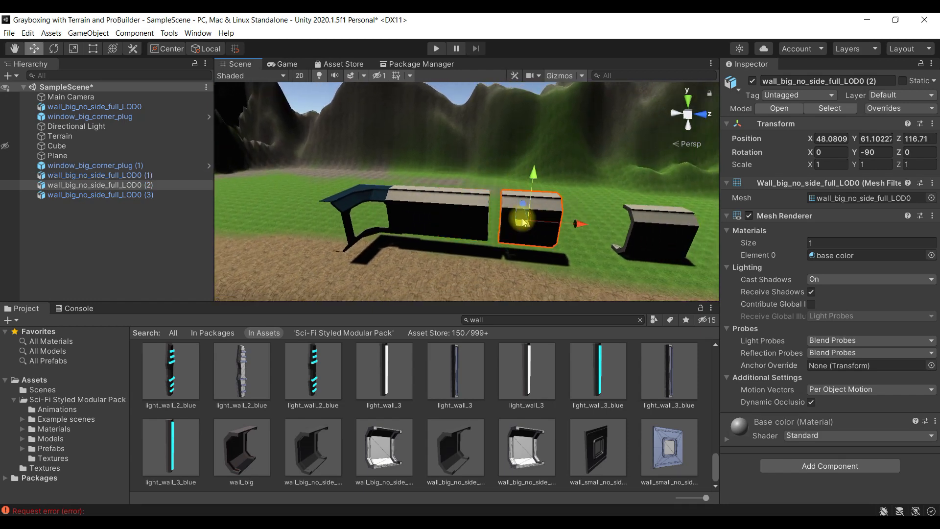
pyautogui.moveTo(511, 223); pyautogui.dragTo(508, 221)
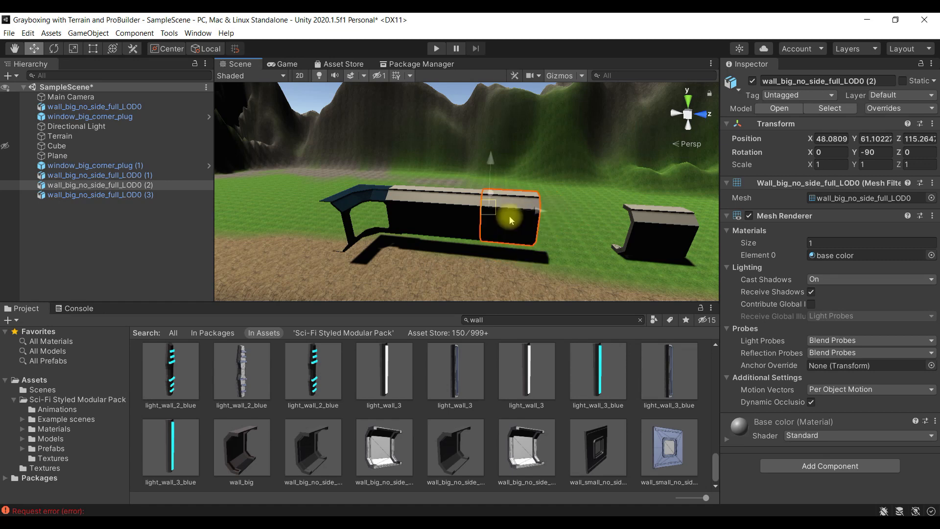
# Vertex-snap the fourth wall piece to the end of the third to extend the row
pyautogui.click(645, 230)
pyautogui.moveTo(630, 235); pyautogui.dragTo(472, 237)
pyautogui.click(610, 265)
# Rotate the Directional Light to about X 62.06, Y -47.81, Z 95.72 to change the lighting on the ridge
pyautogui.click(112, 127)
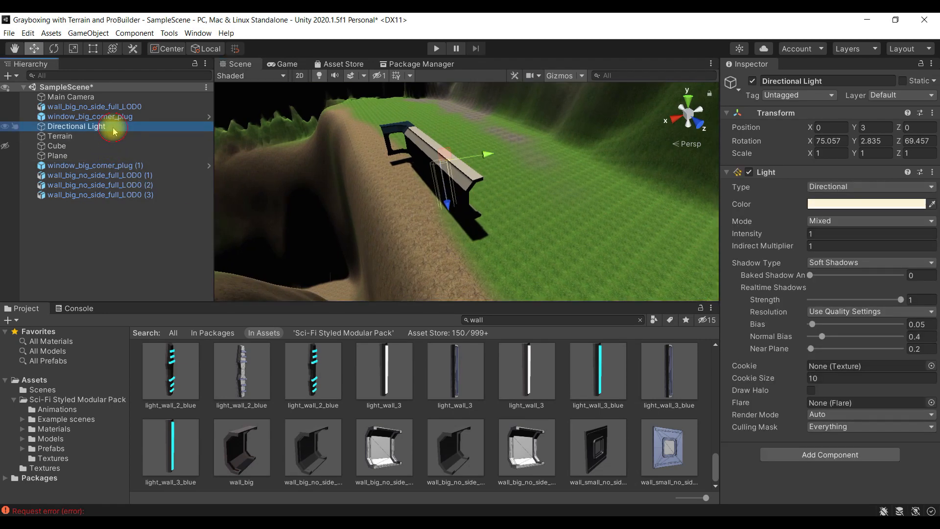
pyautogui.press('f')
pyautogui.moveTo(569, 216); pyautogui.dragTo(568, 216, button='right')
pyautogui.press('s')
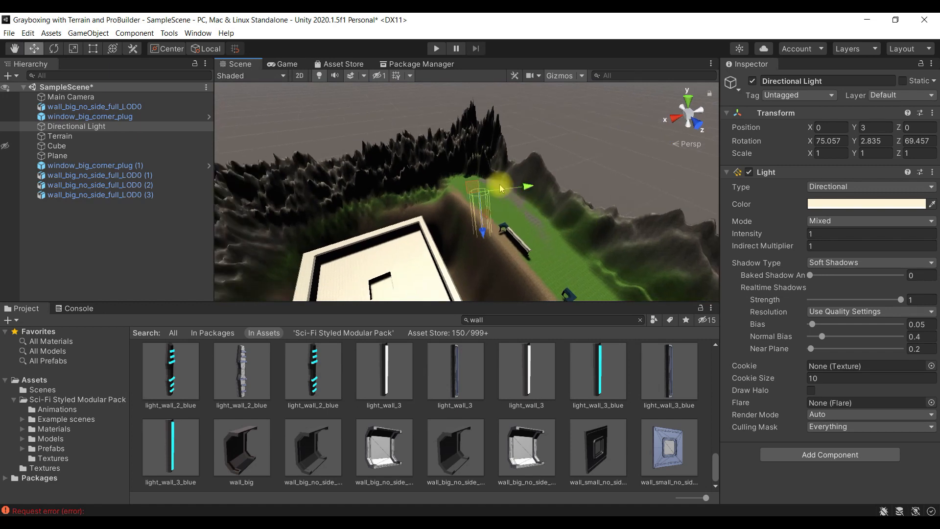
pyautogui.press('e')
pyautogui.moveTo(485, 204); pyautogui.dragTo(550, 155)
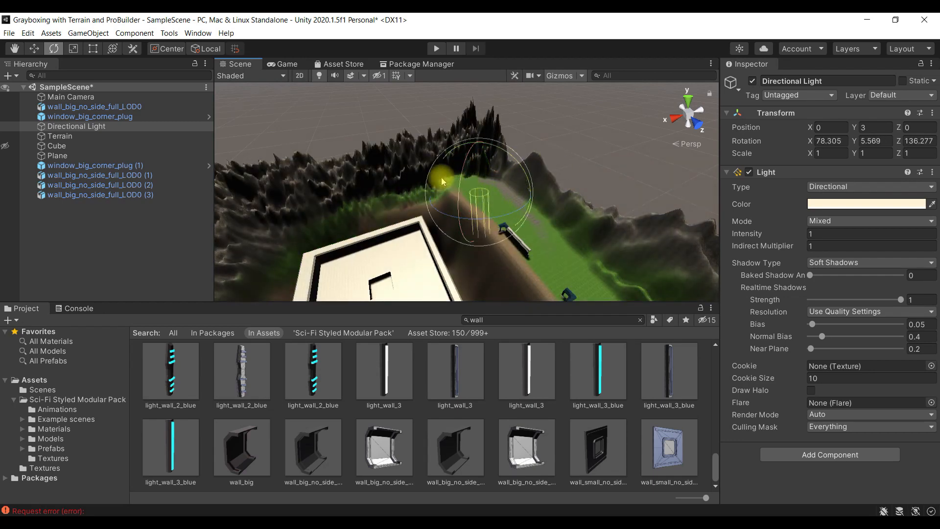
pyautogui.moveTo(427, 206); pyautogui.dragTo(457, 244)
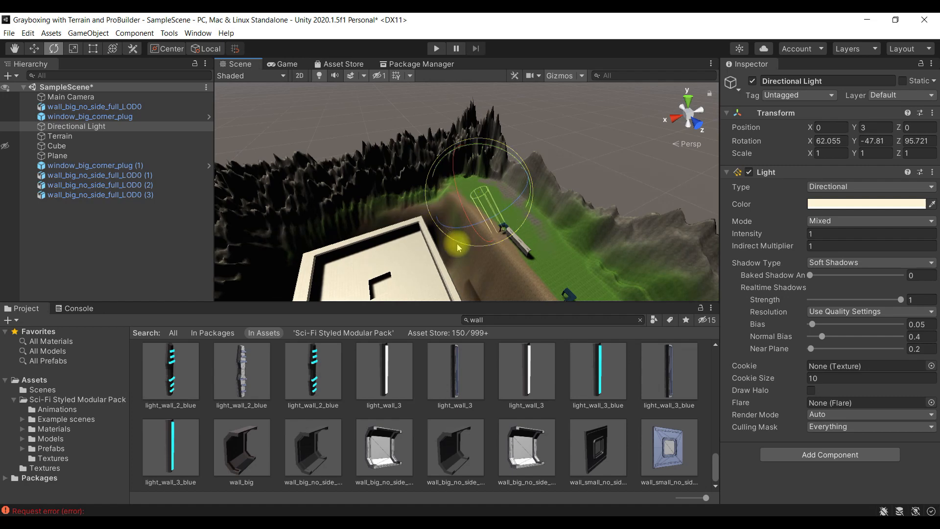
# Duplicate the row's last wall piece into four copies and spread them along Z toward the far corner window
pyautogui.doubleClick(168, 188)
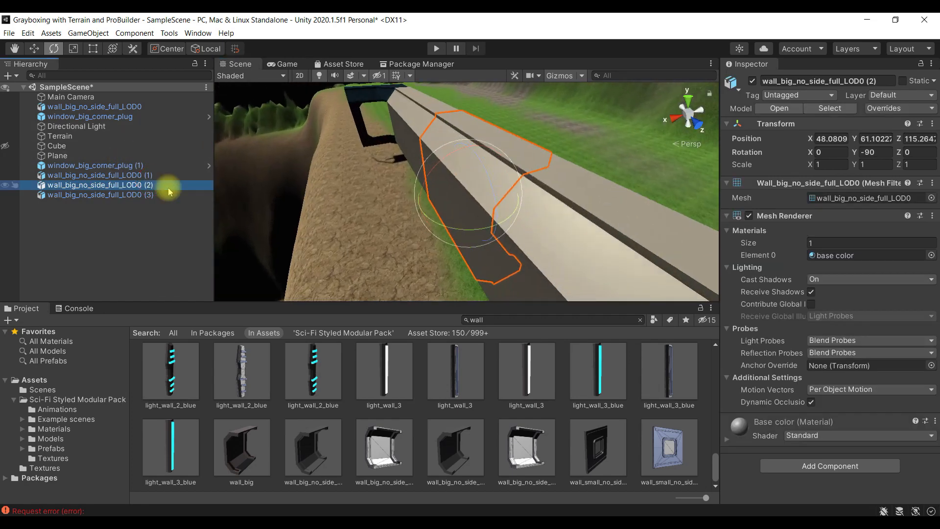
pyautogui.press('s')
pyautogui.moveTo(398, 196); pyautogui.dragTo(628, 191, button='right')
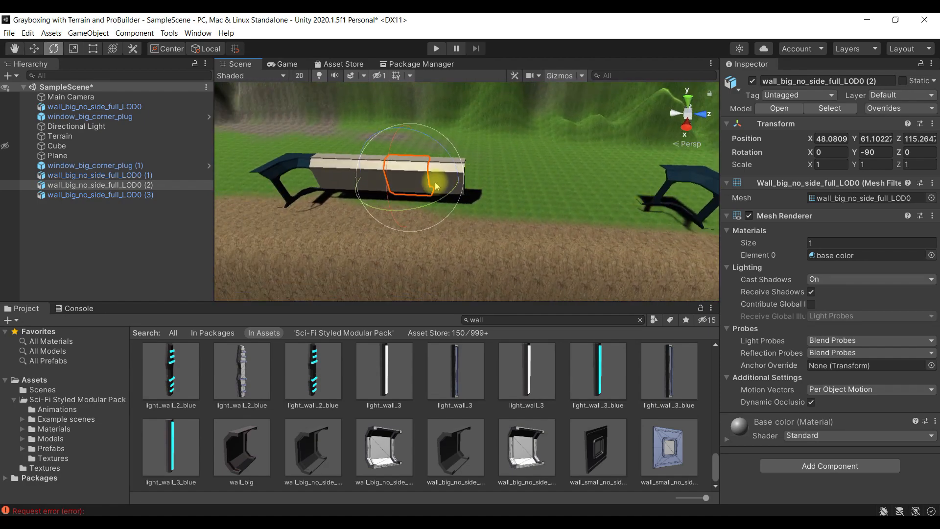
pyautogui.press('w')
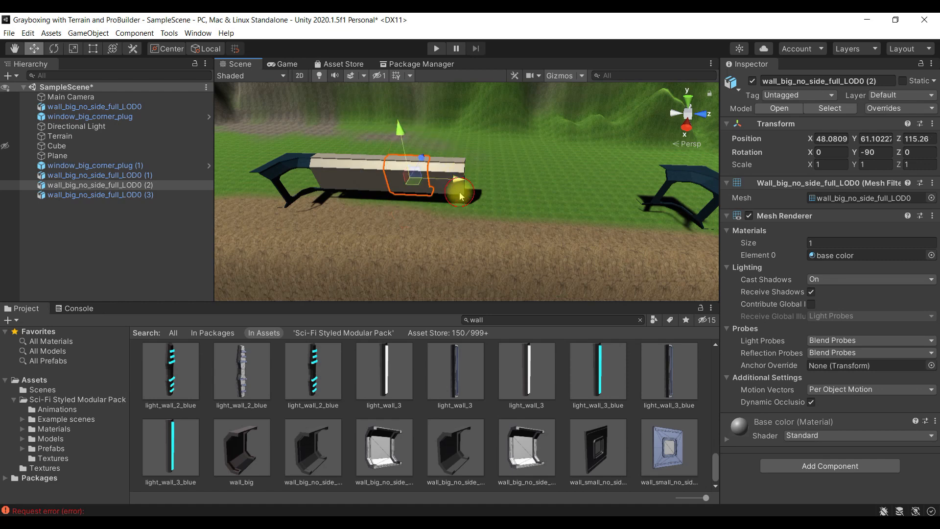
pyautogui.click(460, 193)
pyautogui.click(427, 182)
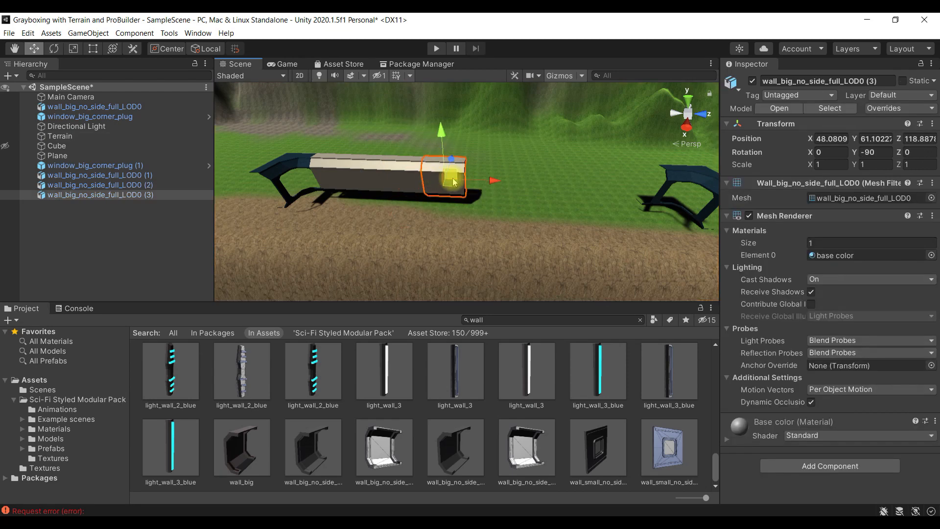
pyautogui.moveTo(514, 183); pyautogui.dragTo(653, 186)
pyautogui.hotkey('ctrl', 'd')
pyautogui.hotkey('ctrl', 'd')
pyautogui.hotkey('ctrl', 'd')
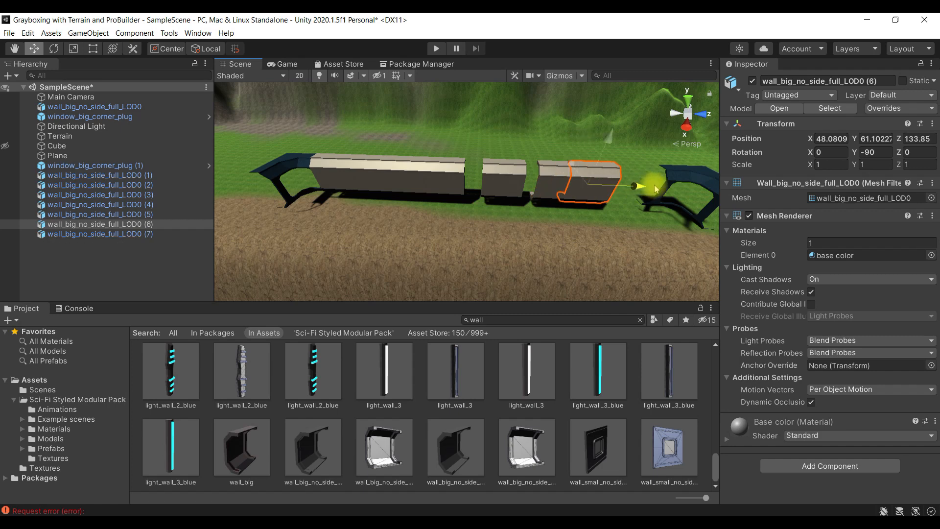
# Move wall_big_no_side_full_LOD0 (5) along the ridge to about Z 140.44
pyautogui.click(563, 187)
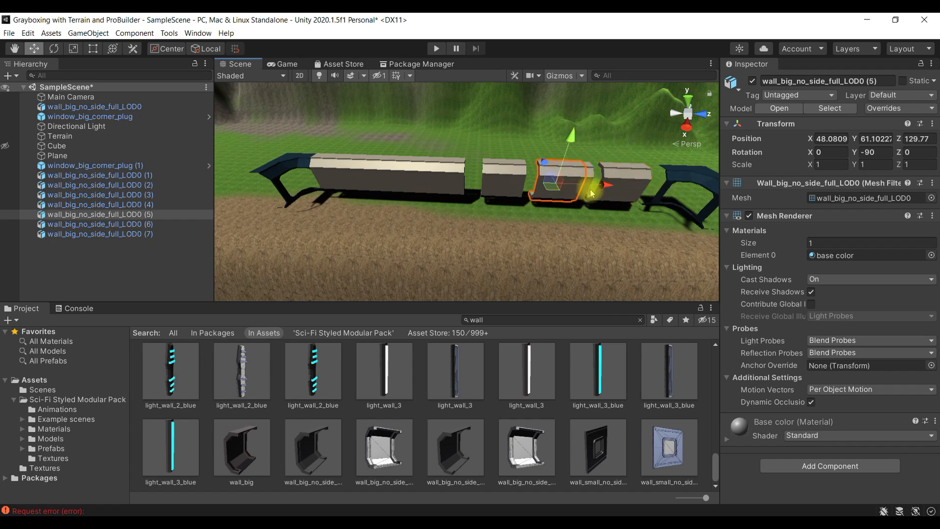
pyautogui.moveTo(602, 187); pyautogui.dragTo(697, 193)
pyautogui.keyDown('alt'); pyautogui.moveTo(635, 223); pyautogui.dragTo(617, 231); pyautogui.keyUp('alt')
pyautogui.scroll(-5, 617, 231)
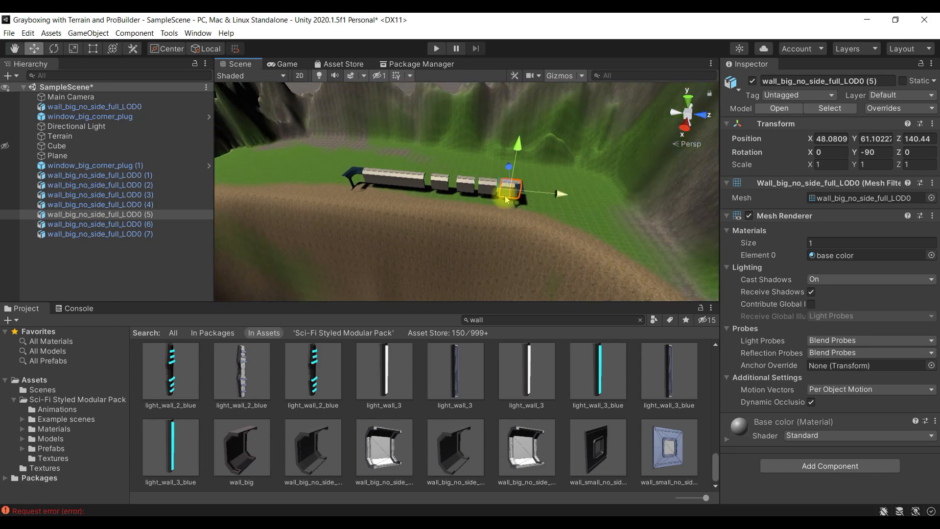
# Move wall_big_no_side_full_LOD0 (6) past the far corner window to about Z 146.61, and place piece (7) beyond it
pyautogui.doubleClick(185, 218)
pyautogui.doubleClick(181, 224)
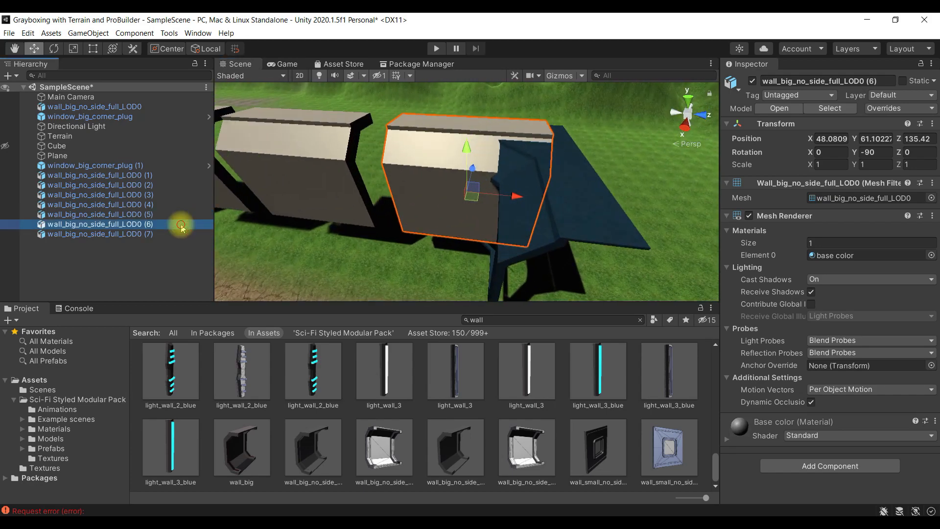
pyautogui.moveTo(512, 200); pyautogui.dragTo(689, 218)
pyautogui.moveTo(555, 230); pyautogui.dragTo(556, 226, button='right')
pyautogui.scroll(-10, 558, 224)
pyautogui.moveTo(572, 203); pyautogui.dragTo(616, 207)
pyautogui.click(169, 236)
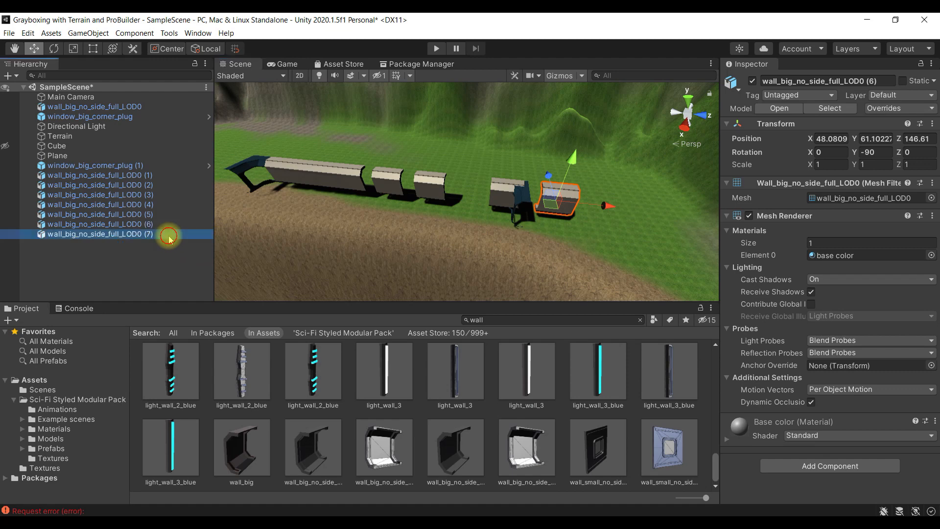
pyautogui.moveTo(431, 193); pyautogui.dragTo(648, 216)
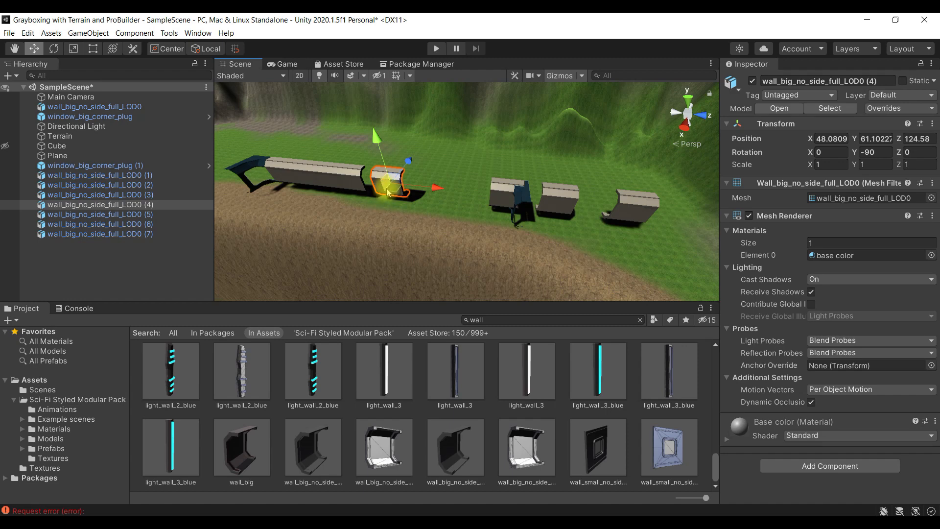
# Vertex-snap wall_big_no_side_full_LOD0 (4) to the row's end at about Z 122.89, and piece (5) against it
pyautogui.press('v')
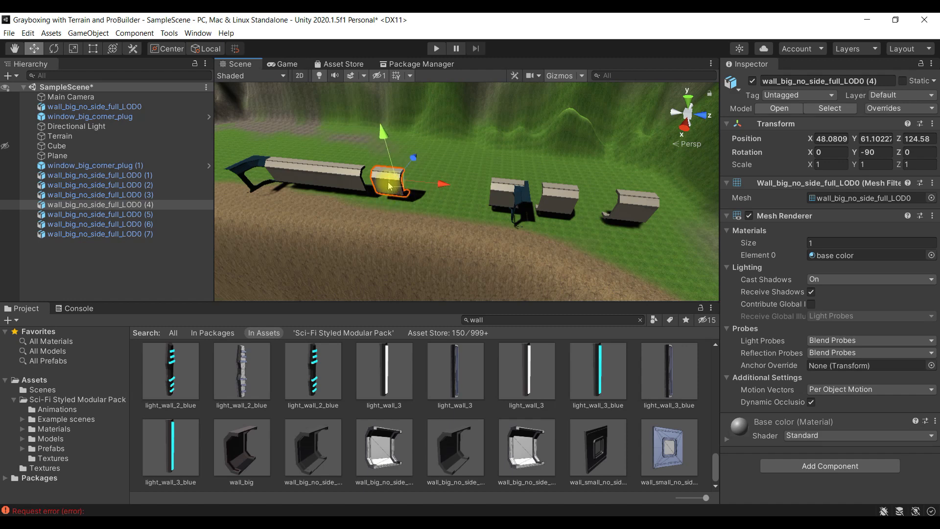
pyautogui.moveTo(386, 188); pyautogui.dragTo(376, 186)
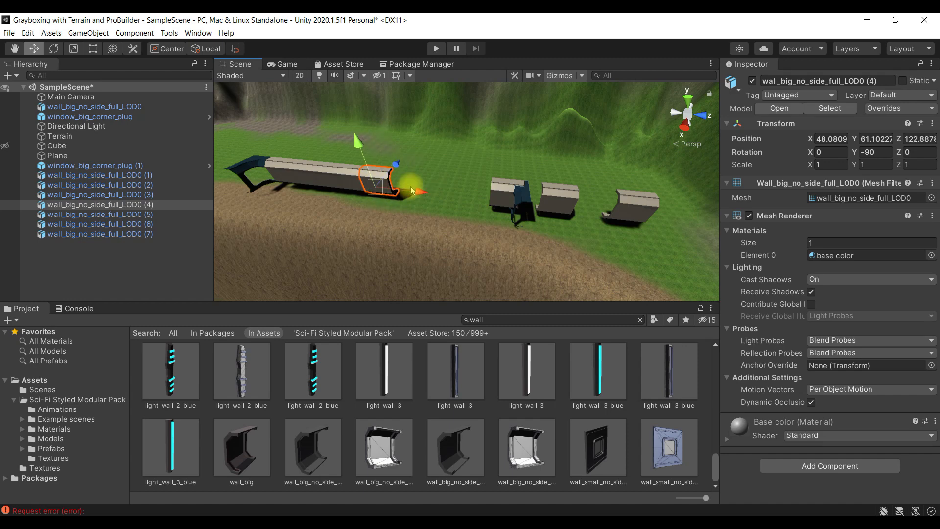
pyautogui.click(494, 203)
pyautogui.moveTo(496, 198); pyautogui.dragTo(421, 190)
# Vertex-snap wall_big_no_side_full_LOD0 (6) to the row's end at about Z 130.19, and piece (7) at about Z 134.19
pyautogui.click(550, 204)
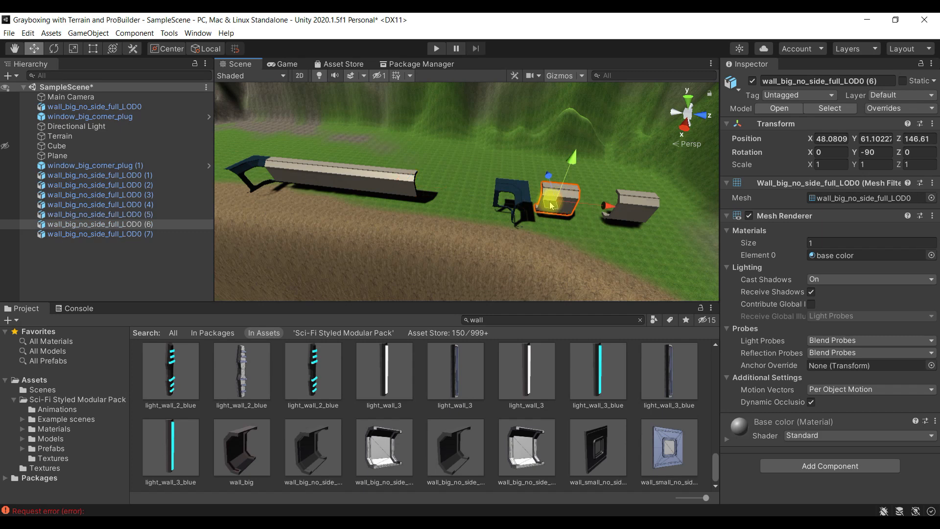
pyautogui.moveTo(546, 204); pyautogui.dragTo(446, 196)
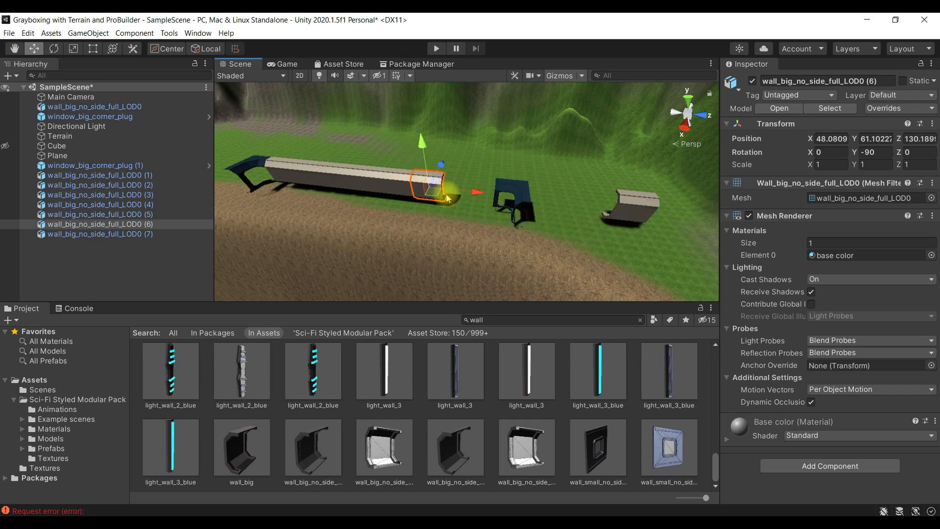
pyautogui.click(629, 200)
pyautogui.moveTo(621, 213); pyautogui.dragTo(465, 187)
pyautogui.click(536, 198)
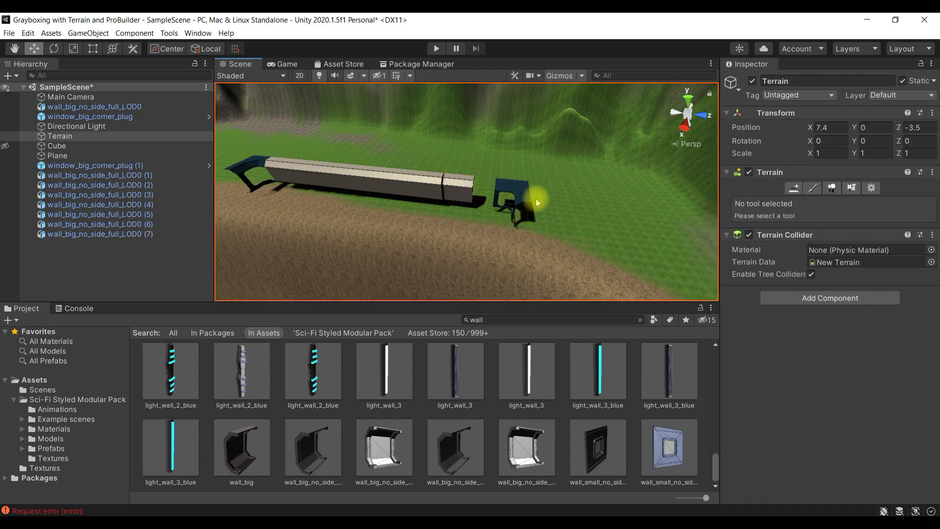
pyautogui.scroll(4, 496, 219)
pyautogui.click(457, 186)
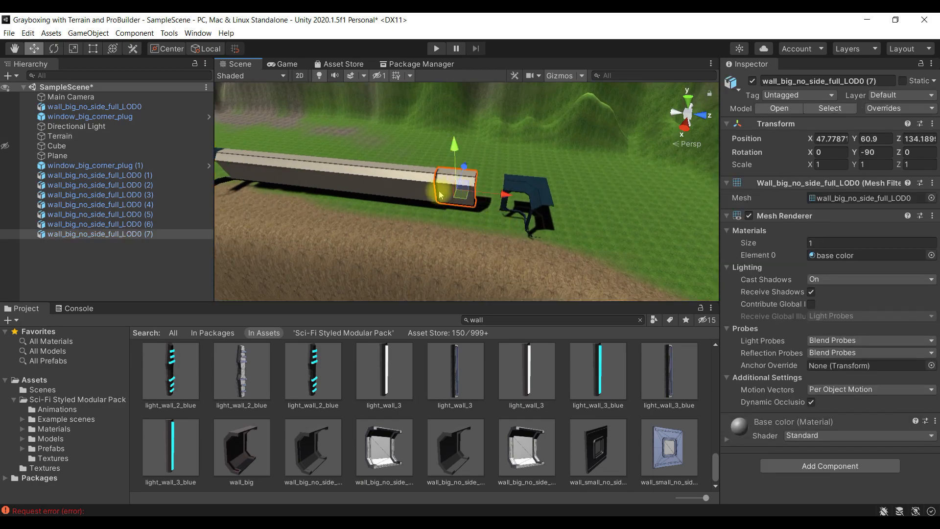
pyautogui.click(456, 237)
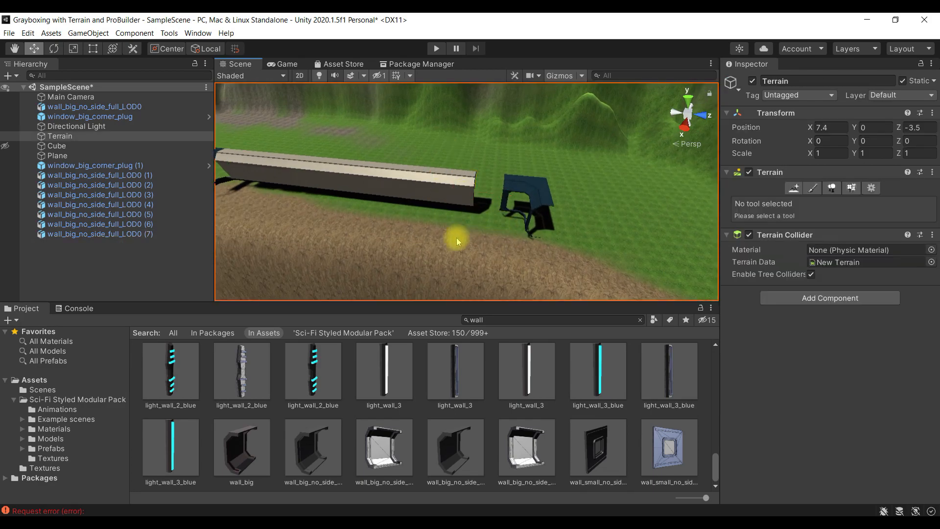
# Vertex-snap the far corner window against the end of the wall row at about Z 138.26
pyautogui.scroll(2, 497, 219)
pyautogui.click(540, 198)
pyautogui.moveTo(539, 197); pyautogui.dragTo(512, 192)
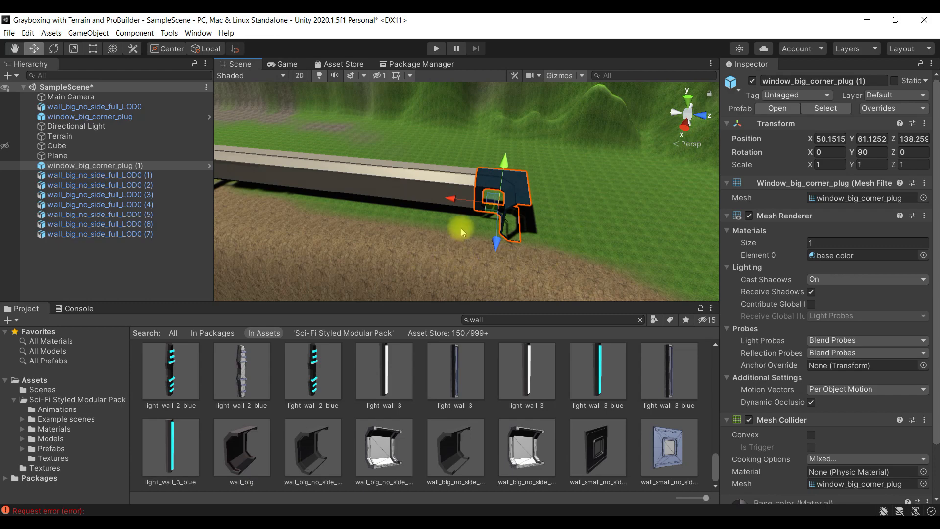
# Try to vertex-snap the far corner window more precisely to the last wall piece, at about Z 137.36
pyautogui.click(466, 244)
pyautogui.scroll(5, 468, 244)
pyautogui.click(515, 191)
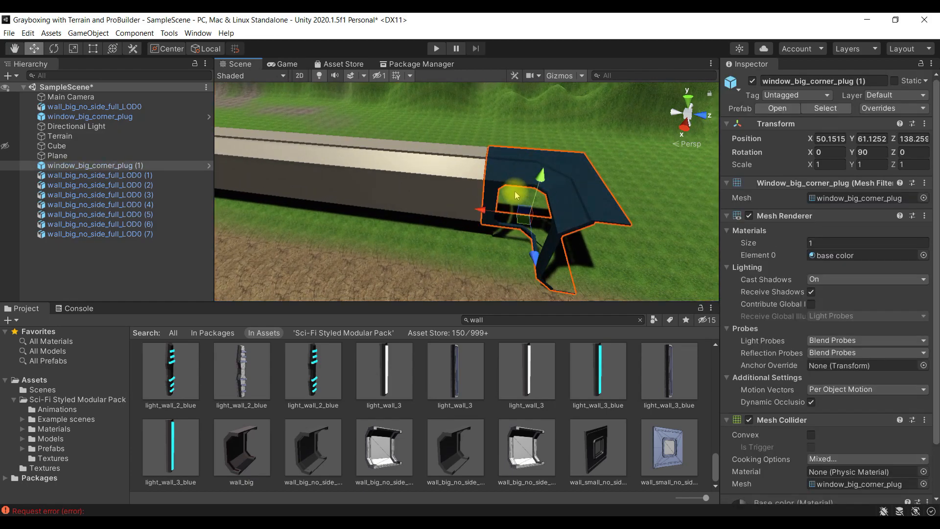
pyautogui.press('v')
pyautogui.moveTo(506, 187)
pyautogui.mouseDown()
pyautogui.moveTo(507, 198)
pyautogui.moveTo(512, 191)
pyautogui.mouseUp()
pyautogui.click(495, 190)
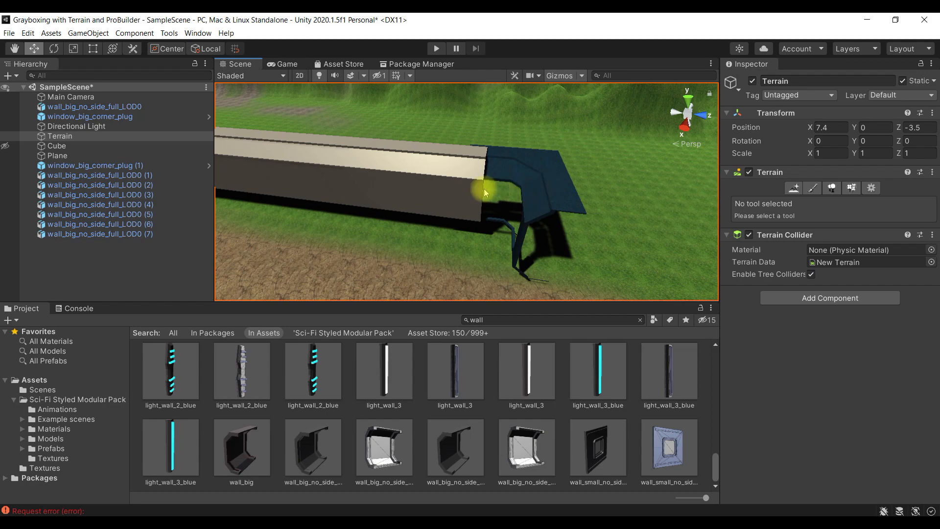
# Vertex-snap the far corner window and wall piece (7) flush together, with the wall piece at about Z 135.63
pyautogui.click(463, 180)
pyautogui.click(537, 176)
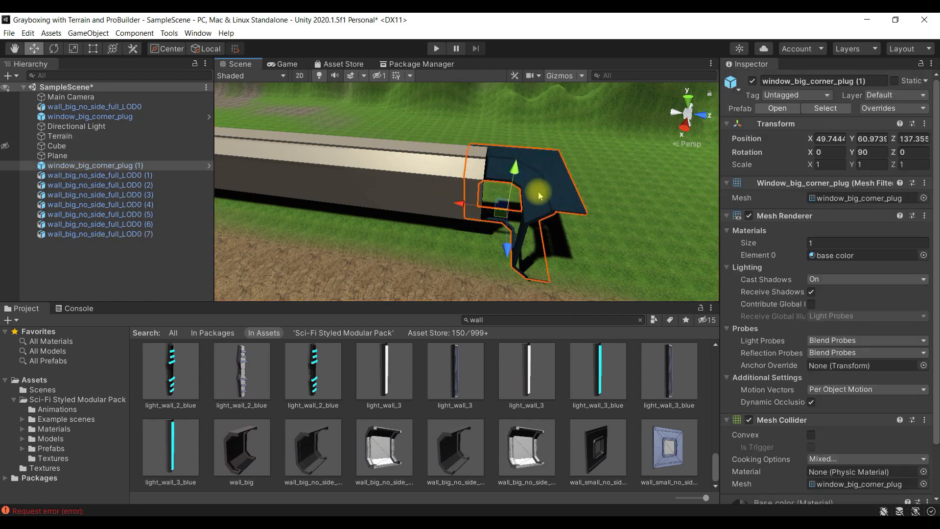
pyautogui.moveTo(540, 191); pyautogui.dragTo(582, 193)
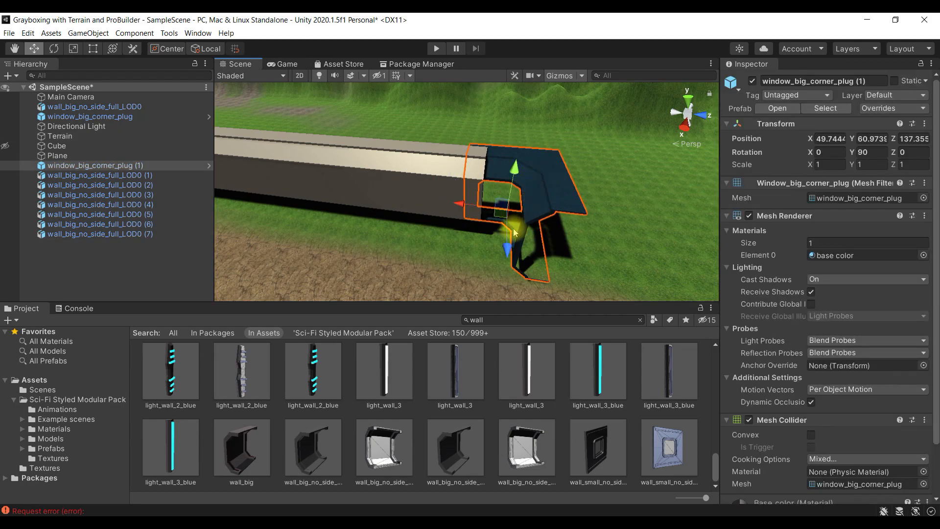
pyautogui.moveTo(494, 213)
pyautogui.mouseDown()
pyautogui.moveTo(519, 215)
pyautogui.moveTo(488, 195)
pyautogui.moveTo(527, 203)
pyautogui.moveTo(484, 196)
pyautogui.moveTo(494, 191)
pyautogui.moveTo(489, 208)
pyautogui.mouseUp()
pyautogui.click(449, 197)
pyautogui.click(427, 230)
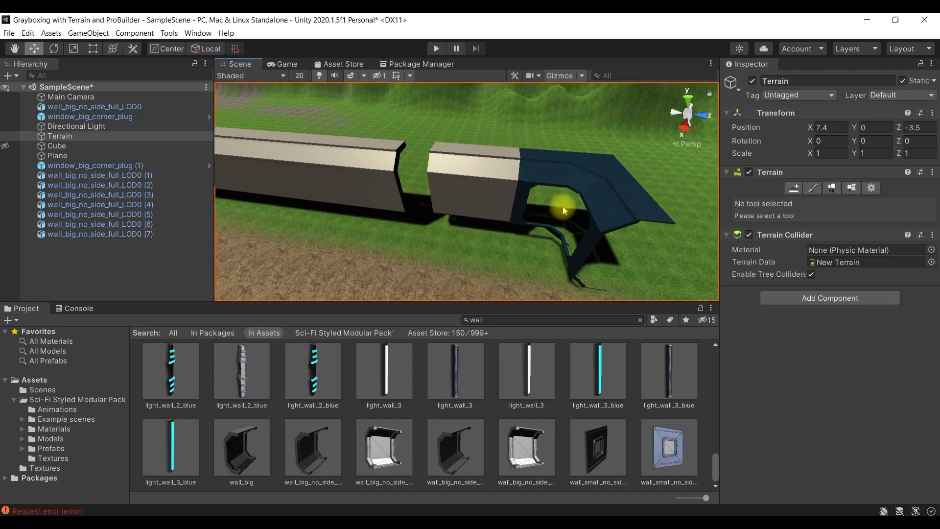
# Vertex-snap wall piece (7) and the far corner window together back onto the end of the row
pyautogui.click(484, 170)
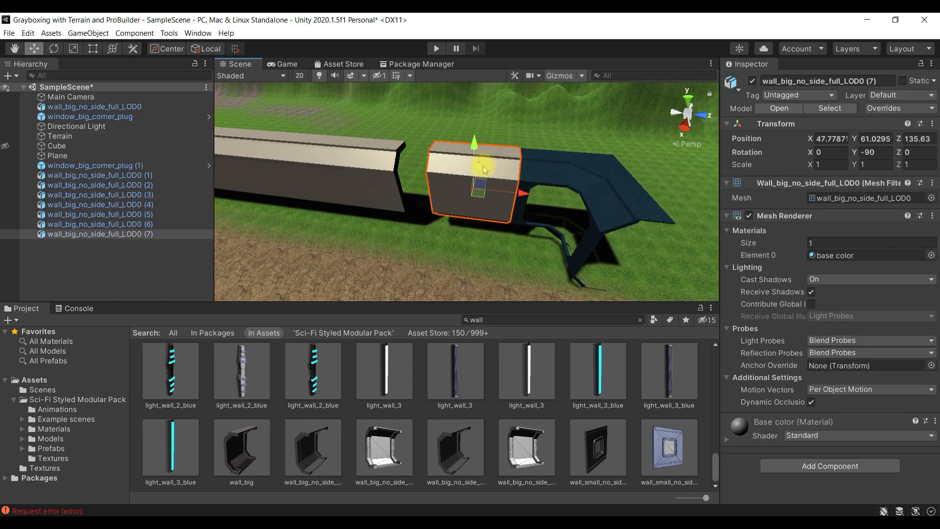
pyautogui.keyDown('shift'); pyautogui.click(578, 182); pyautogui.keyUp('shift')
pyautogui.press('v')
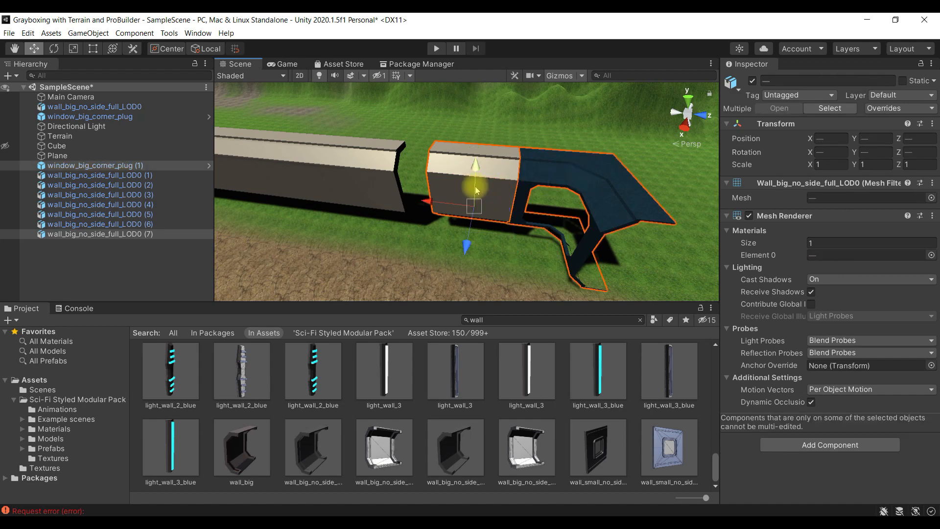
pyautogui.moveTo(435, 191)
pyautogui.mouseDown()
pyautogui.moveTo(397, 192)
pyautogui.moveTo(419, 205)
pyautogui.moveTo(422, 194)
pyautogui.mouseUp()
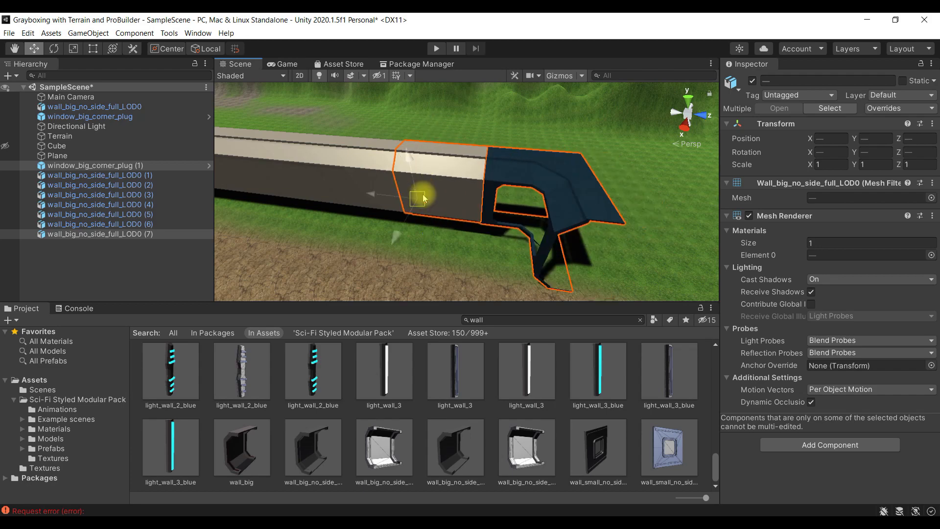
pyautogui.click(548, 189)
# Examine the assembled wall row and its two corner windows from above the ridge
pyautogui.press('s')
pyautogui.moveTo(426, 206); pyautogui.dragTo(179, 254, button='right')
pyautogui.moveTo(638, 190); pyautogui.dragTo(637, 177, button='right')
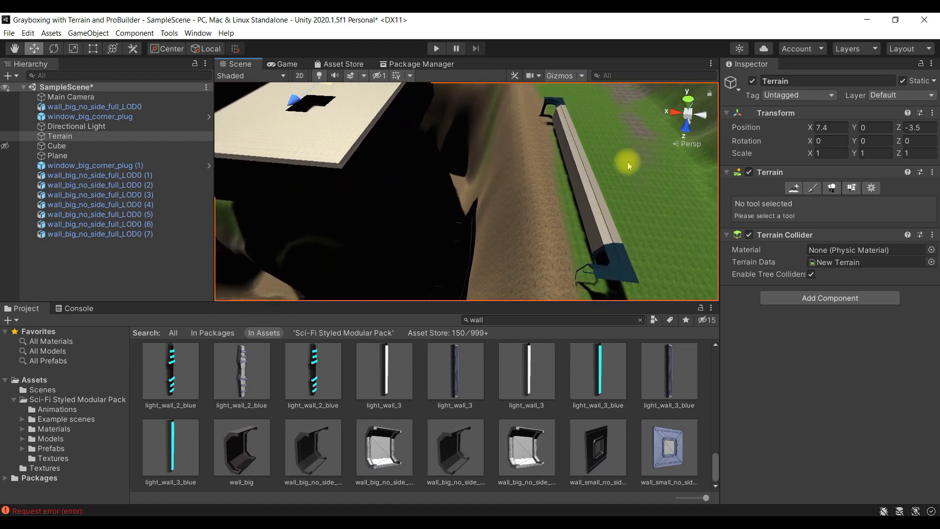
pyautogui.press('d')
pyautogui.moveTo(552, 196); pyautogui.dragTo(550, 198, button='right')
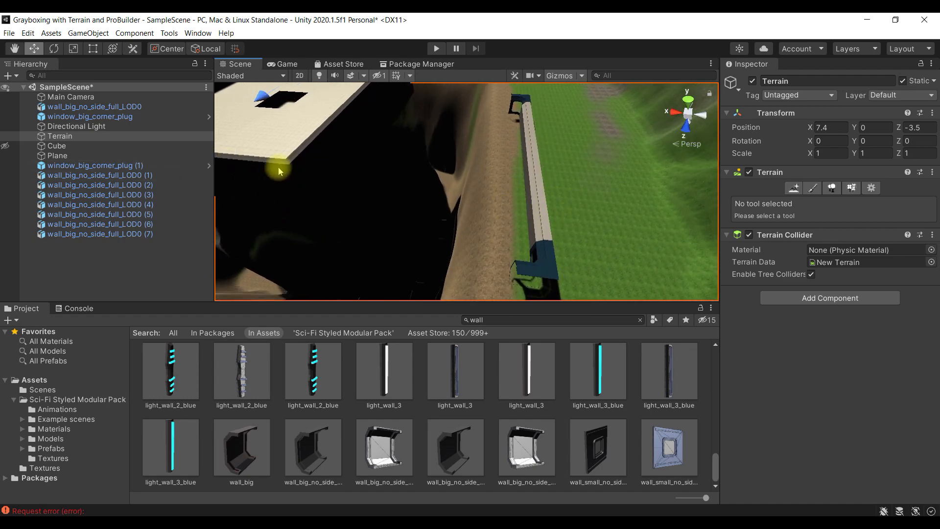
pyautogui.click(546, 263)
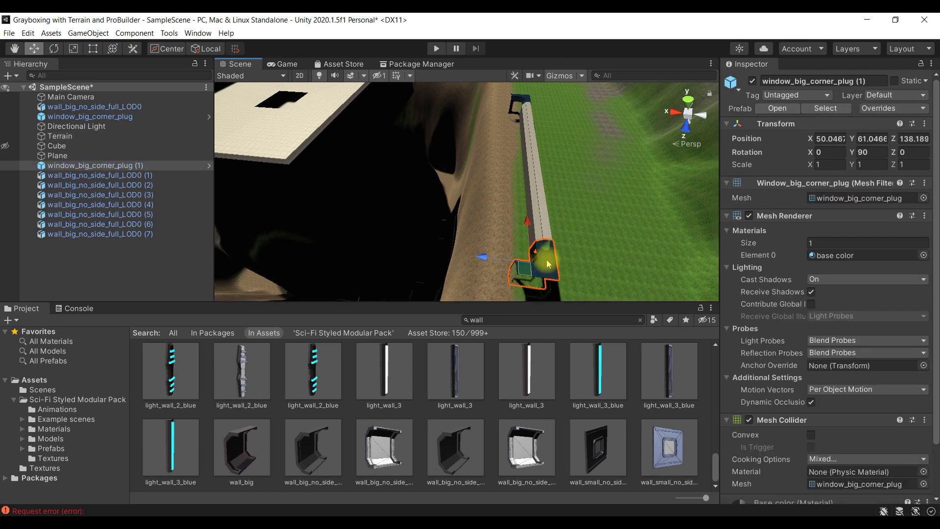
pyautogui.click(522, 104)
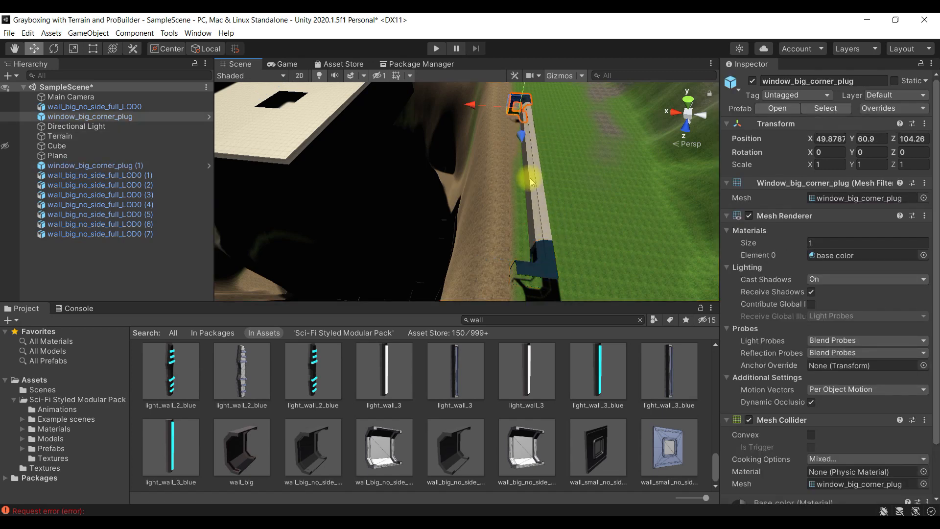
pyautogui.scroll(-3, 532, 182)
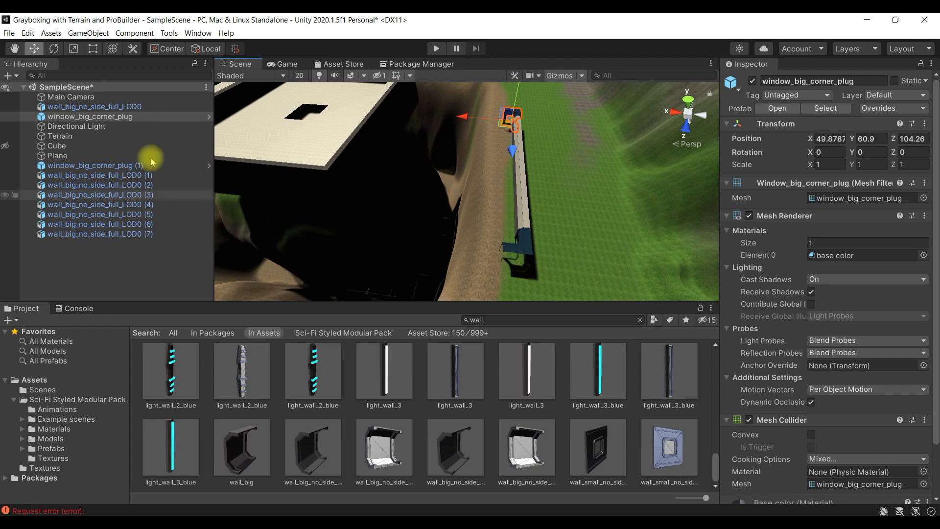
# Reorder the hierarchy so window_big_corner_plug (1) and wall pieces (1) to (7) sit directly below window_big_corner_plug
pyautogui.click(137, 165)
pyautogui.keyDown('shift'); pyautogui.click(150, 233); pyautogui.keyUp('shift')
pyautogui.moveTo(150, 224); pyautogui.dragTo(152, 122)
# Try to move both corner windows and wall pieces (1) to (7) off the ridge toward the white building, and undo it
pyautogui.click(98, 116)
pyautogui.keyDown('shift'); pyautogui.click(164, 194); pyautogui.keyUp('shift')
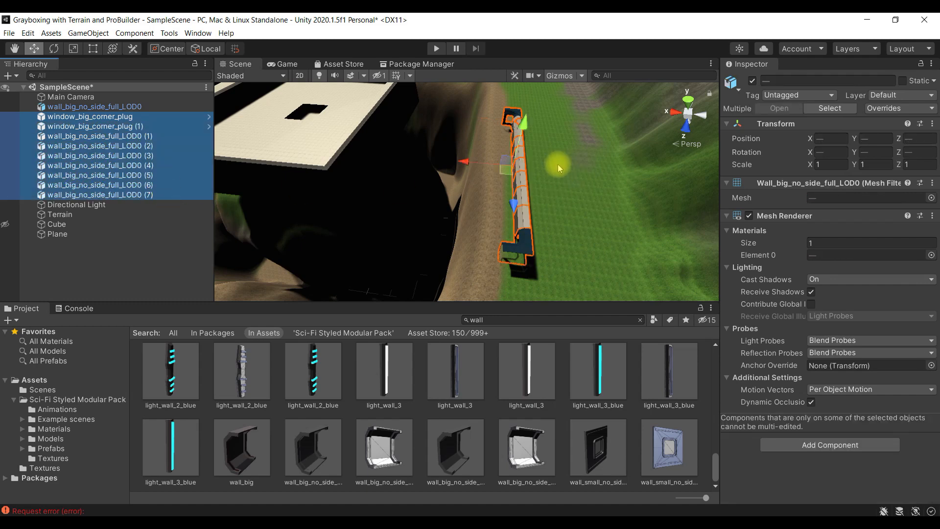
pyautogui.moveTo(458, 162); pyautogui.dragTo(401, 156)
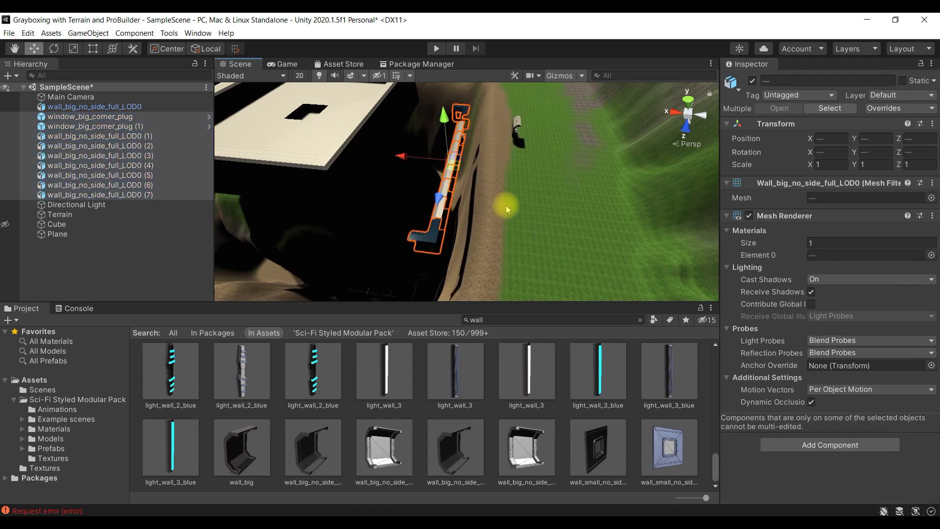
pyautogui.hotkey('ctrl', 'z')
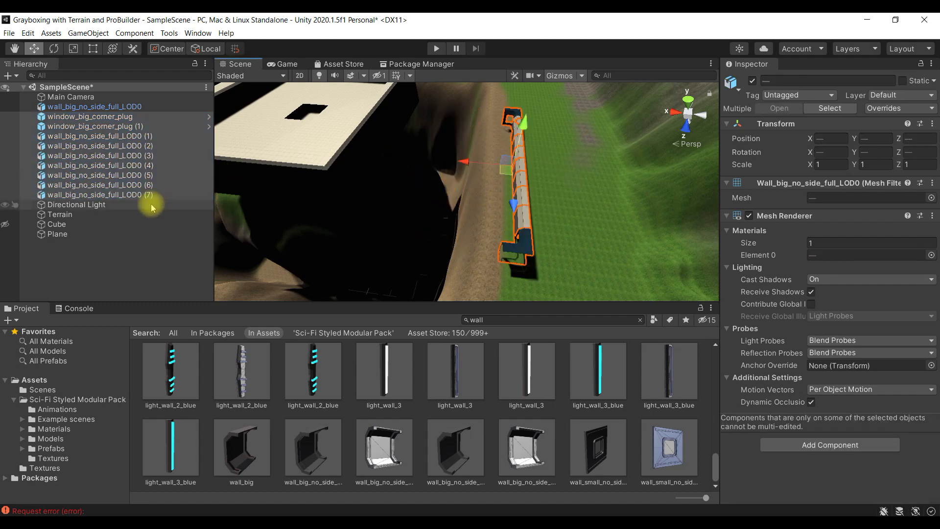
# Move the whole structure, including the first wall piece, along X off the ridge toward the white building
pyautogui.click(140, 108)
pyautogui.keyDown('alt'); pyautogui.moveTo(457, 163); pyautogui.dragTo(384, 165); pyautogui.keyUp('alt')
pyautogui.keyDown('alt'); pyautogui.moveTo(531, 215); pyautogui.dragTo(824, 211); pyautogui.keyUp('alt')
pyautogui.scroll(4, 455, 217)
pyautogui.moveTo(825, 210); pyautogui.dragTo(842, 214, button='right')
pyautogui.press('d')
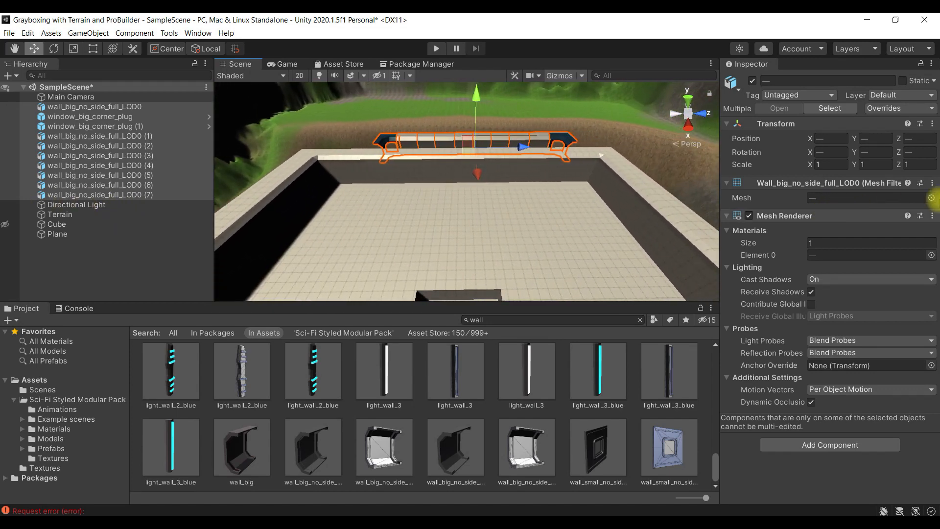
# Slide window_big_corner_plug, the first wall piece and wall pieces (1) to (6) along the row, opening a gap before wall piece (7)
pyautogui.moveTo(636, 183); pyautogui.dragTo(596, 221, button='right')
pyautogui.press('w')
pyautogui.moveTo(491, 227); pyautogui.dragTo(595, 162, button='right')
pyautogui.press('w')
pyautogui.press('e')
pyautogui.press('w')
pyautogui.moveTo(510, 196); pyautogui.dragTo(577, 199, button='right')
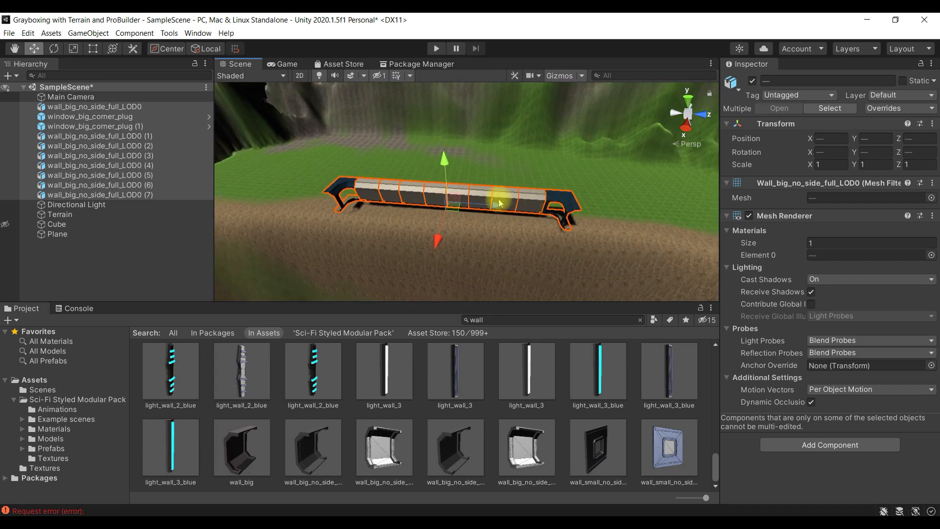
pyautogui.click(389, 190)
pyautogui.moveTo(306, 158); pyautogui.dragTo(523, 232)
pyautogui.moveTo(472, 206); pyautogui.dragTo(323, 195)
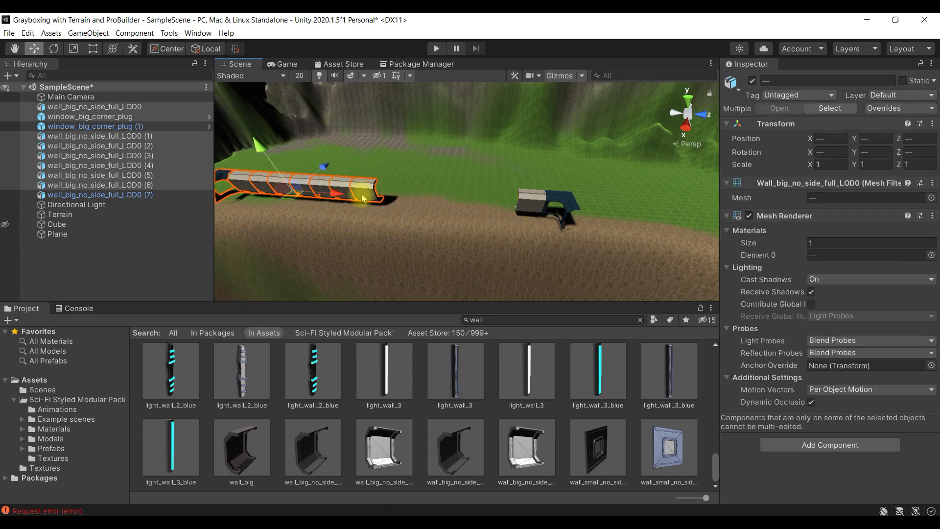
# Duplicate wall piece (6) at the open end of the moved wall row
pyautogui.click(368, 193)
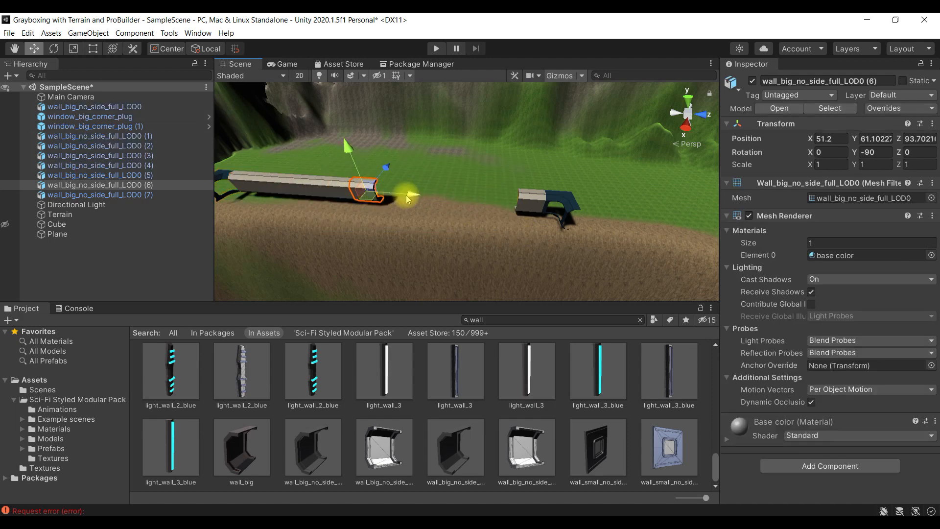
pyautogui.hotkey('ctrl', 'd')
# Try to move the new wall duplicate to Z 97.9 and copy it three times, and undo it
pyautogui.moveTo(415, 195); pyautogui.dragTo(439, 198)
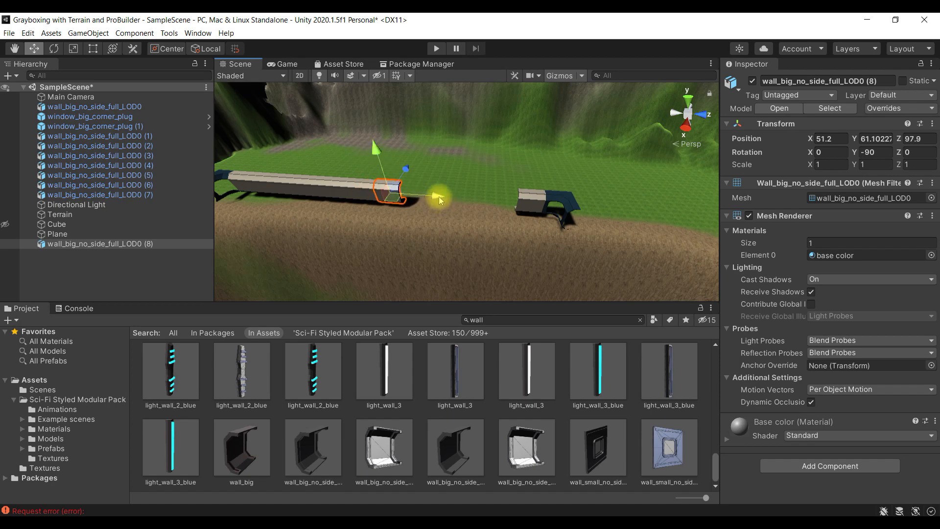
pyautogui.hotkey('ctrl', 'd')
pyautogui.hotkey('ctrl', 'd')
pyautogui.hotkey('ctrl', 'd')
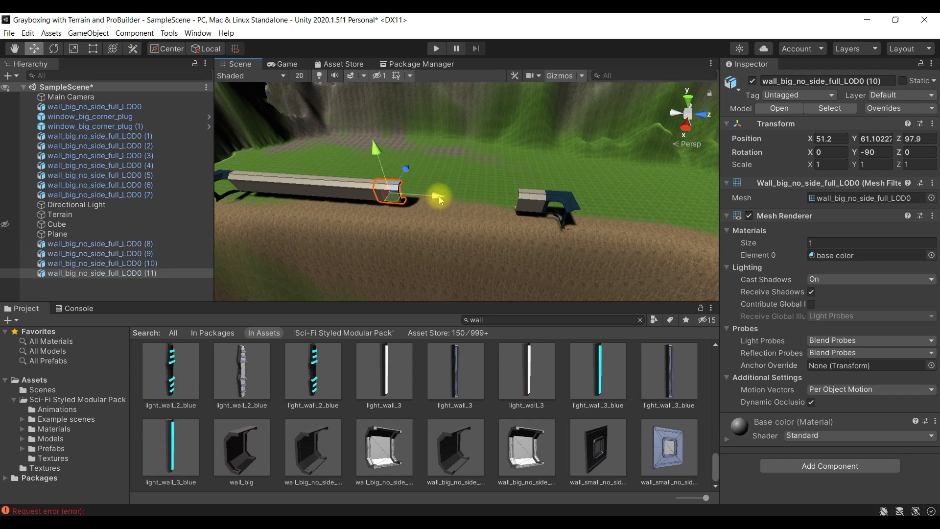
pyautogui.hotkey('ctrl', 'z')
pyautogui.hotkey('ctrl', 'z')
pyautogui.hotkey('ctrl', 'z')
pyautogui.hotkey('ctrl', 'z')
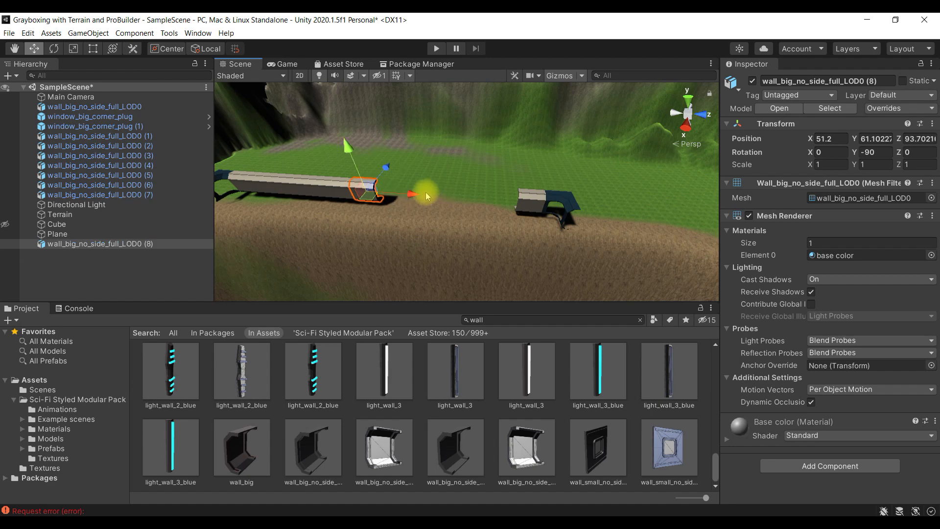
# Duplicate wall piece (8) into spaced copies (9) to (12) across the gap toward wall piece (7)
pyautogui.hotkey('ctrl', 'd')
pyautogui.moveTo(412, 194); pyautogui.dragTo(554, 208)
pyautogui.hotkey('ctrl', 'd')
pyautogui.hotkey('ctrl', 'd')
pyautogui.hotkey('ctrl', 'd')
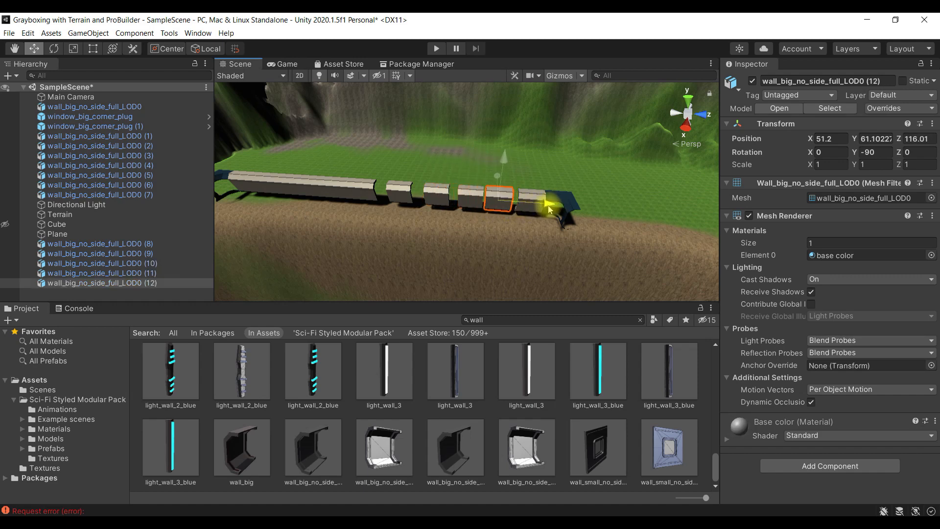
# Vertex-snap wall piece (9) onto the open end of the wall row
pyautogui.click(401, 190)
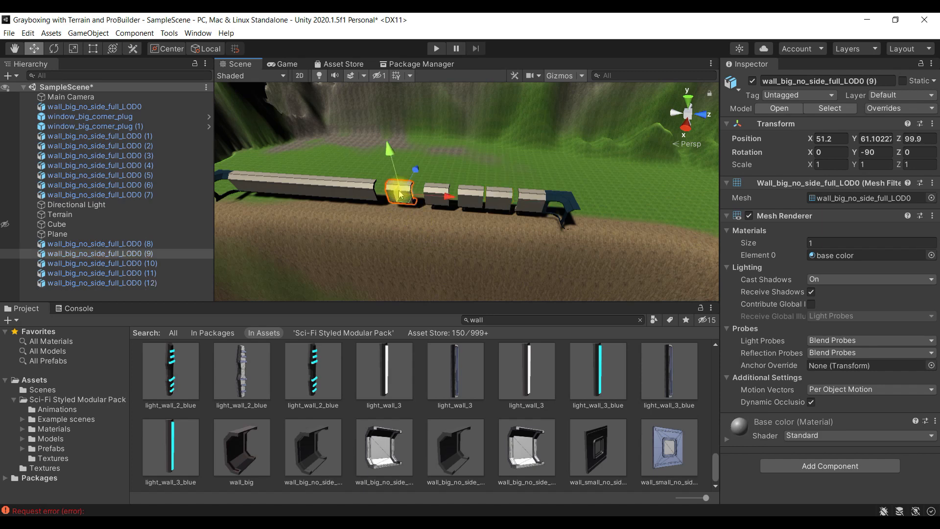
pyautogui.moveTo(405, 200)
pyautogui.mouseDown()
pyautogui.moveTo(384, 192)
pyautogui.moveTo(393, 190)
pyautogui.mouseUp()
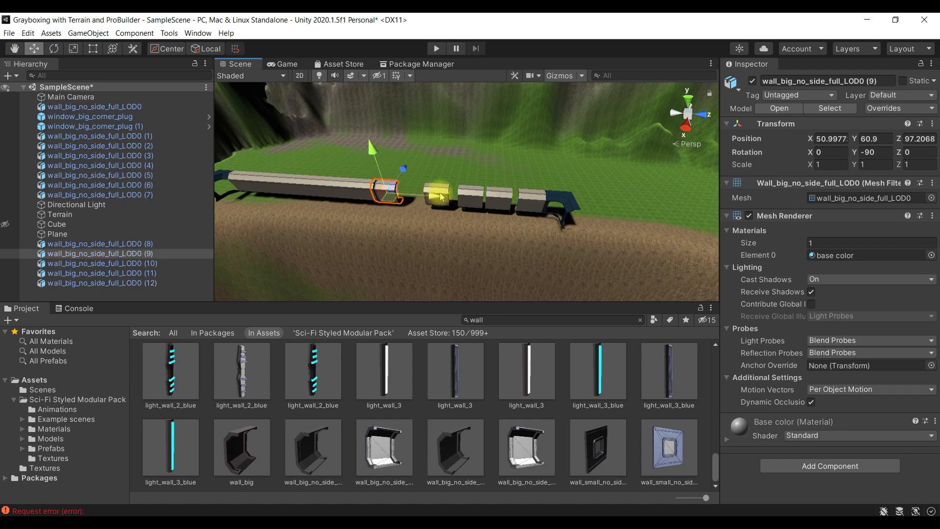
pyautogui.scroll(3, 412, 225)
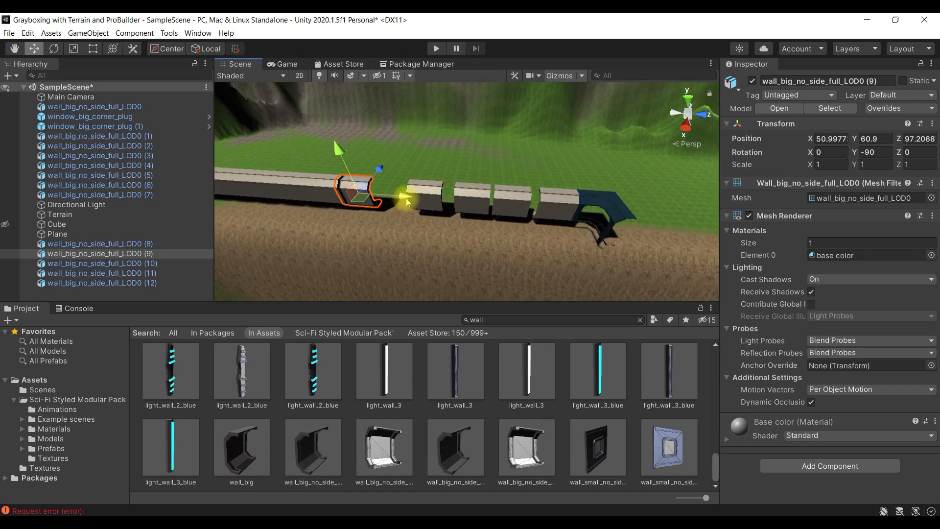
pyautogui.press('v')
pyautogui.moveTo(358, 196); pyautogui.dragTo(363, 196)
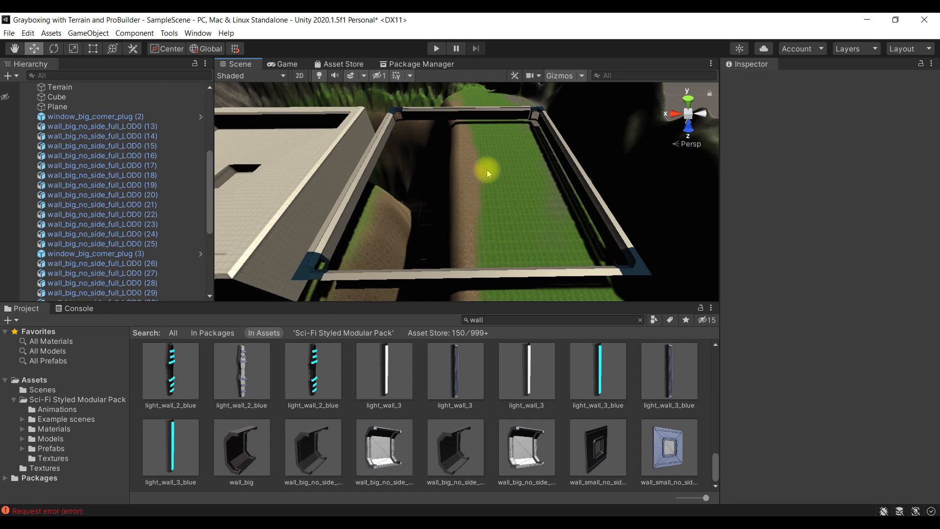
# Search the project assets for "floor"
pyautogui.click(515, 323)
pyautogui.write('floor')
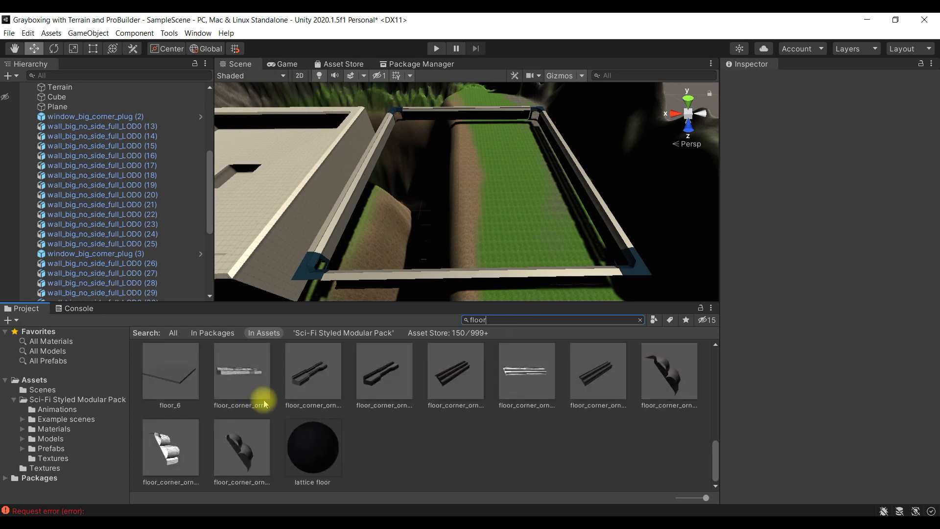
pyautogui.scroll(10, 264, 403)
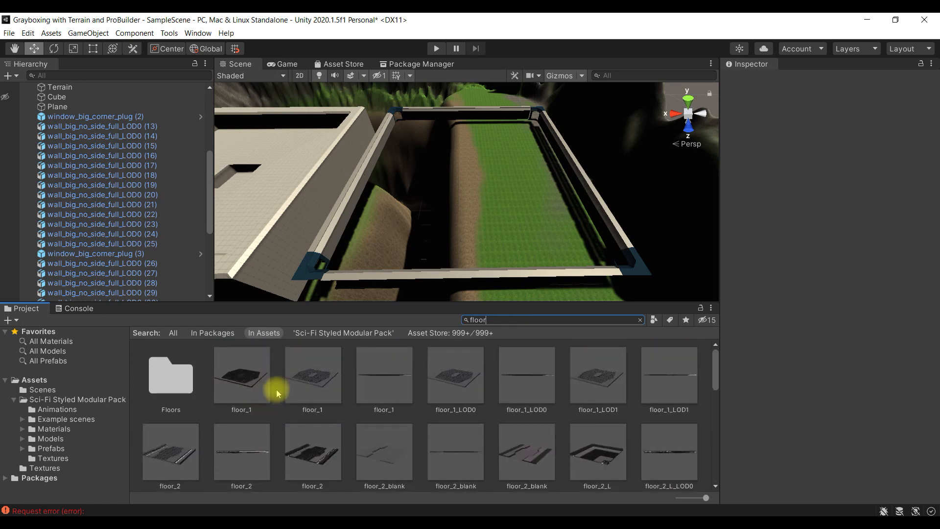
# Try placing the floor_1 prefab and the floor_1 model on the grass inside the wall frame, and undo both placements
pyautogui.moveTo(248, 380); pyautogui.dragTo(522, 243)
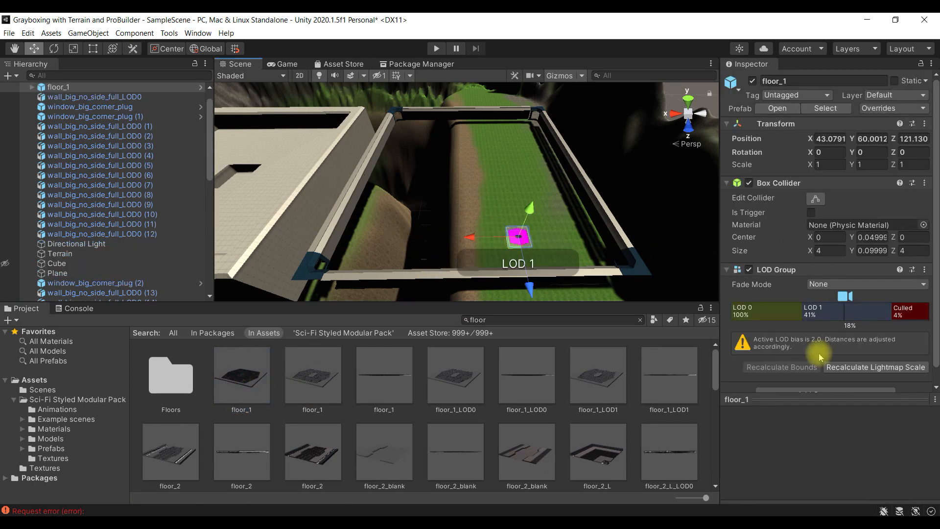
pyautogui.scroll(-1, 799, 329)
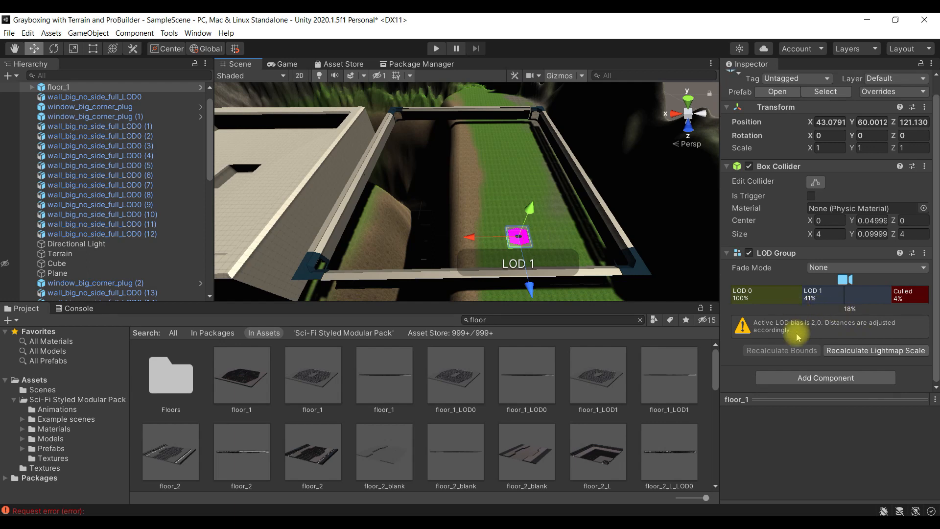
pyautogui.scroll(1, 764, 295)
pyautogui.scroll(-1, 764, 295)
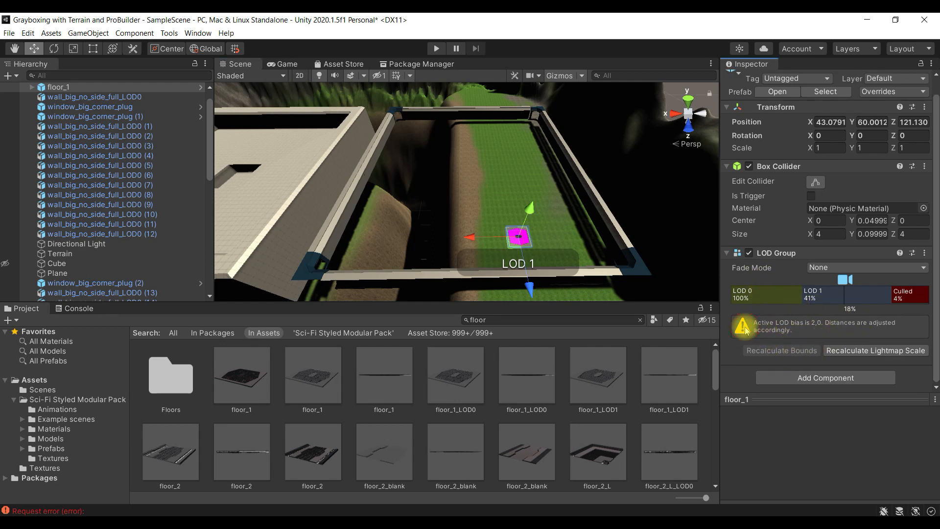
pyautogui.moveTo(318, 373); pyautogui.dragTo(400, 294)
pyautogui.moveTo(513, 198); pyautogui.dragTo(509, 198)
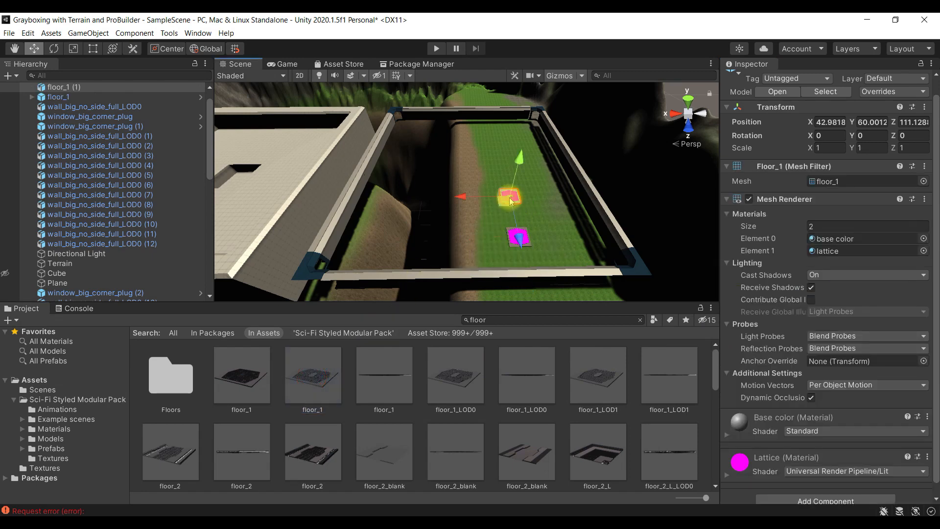
pyautogui.scroll(-1, 788, 323)
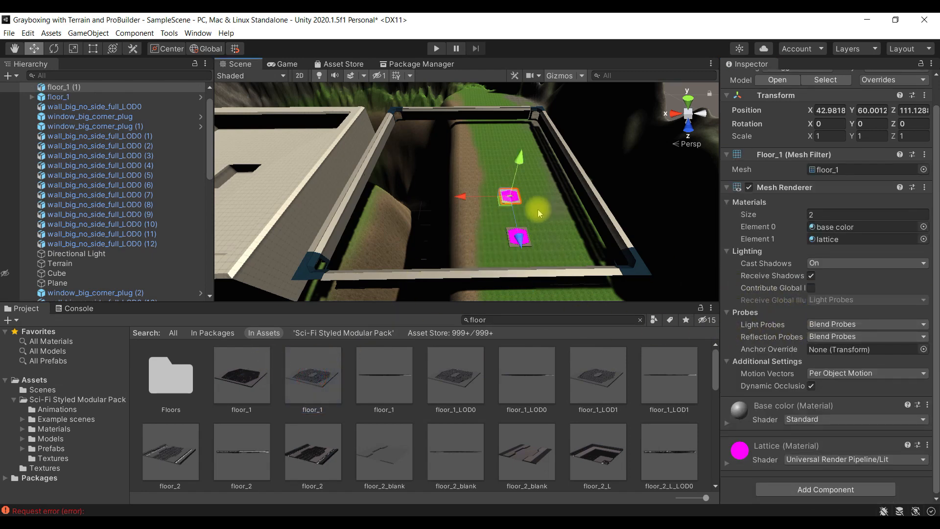
pyautogui.hotkey('ctrl', 'z')
pyautogui.hotkey('ctrl', 'z')
# Place the floor_1 model on the grass inside the wall frame, undoing the extra floor_1 mesh placement
pyautogui.moveTo(321, 381); pyautogui.dragTo(527, 236)
pyautogui.moveTo(381, 378); pyautogui.dragTo(504, 208)
pyautogui.hotkey('ctrl', 'z')
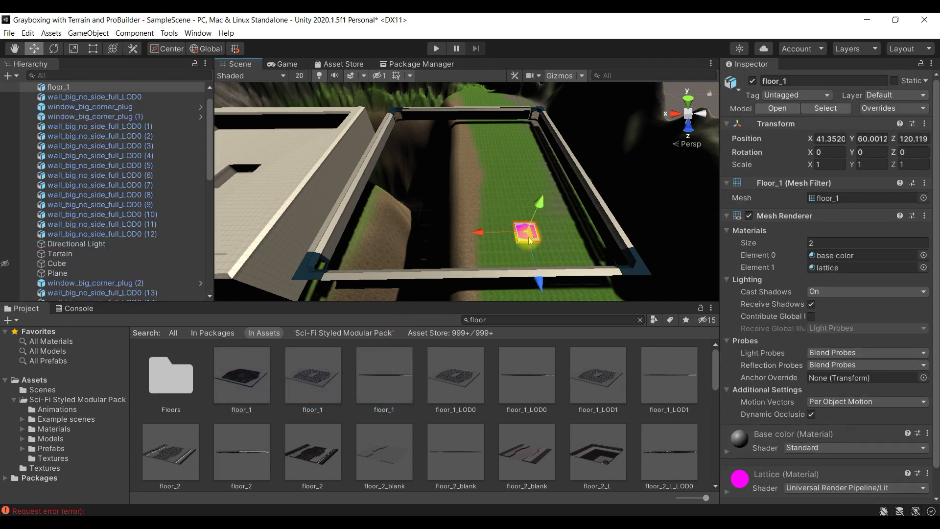
# Try switching the shader of the floor tile's Lattice material to Standard
pyautogui.scroll(-2, 832, 394)
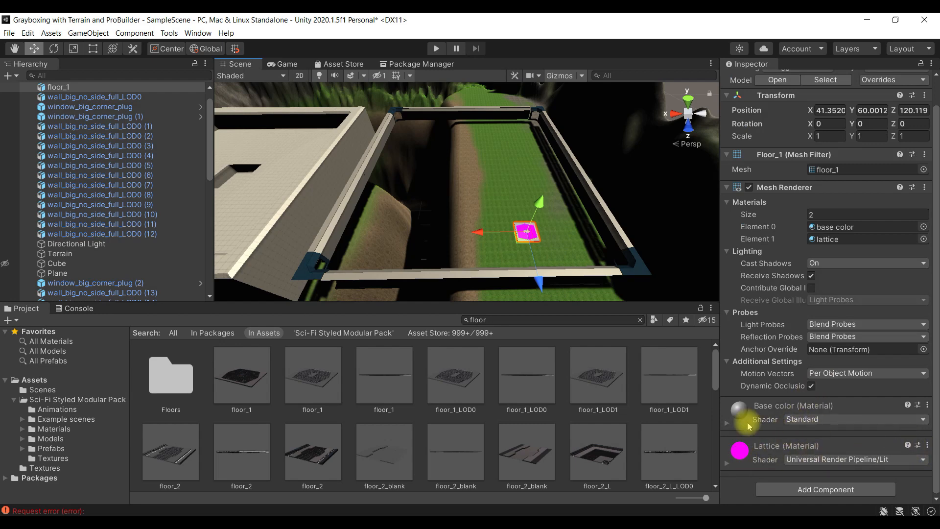
pyautogui.click(814, 420)
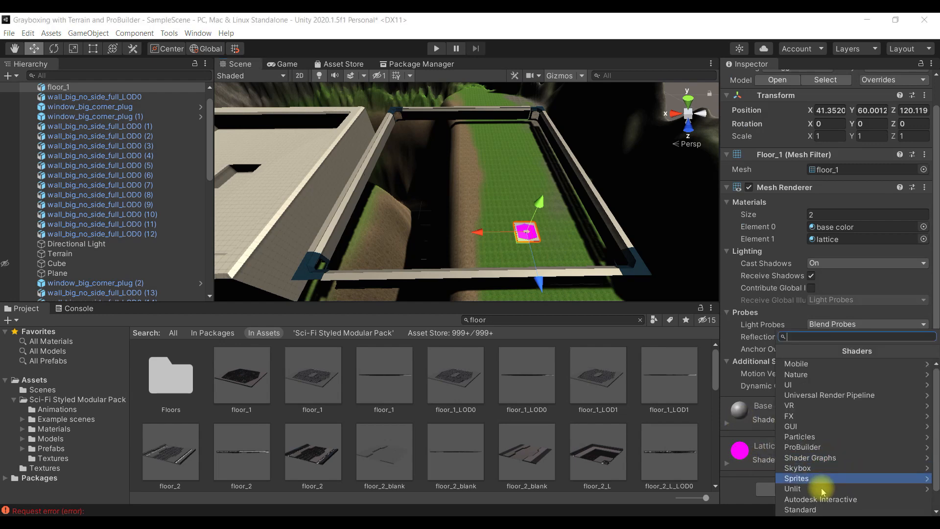
pyautogui.scroll(-1, 827, 490)
pyautogui.click(828, 487)
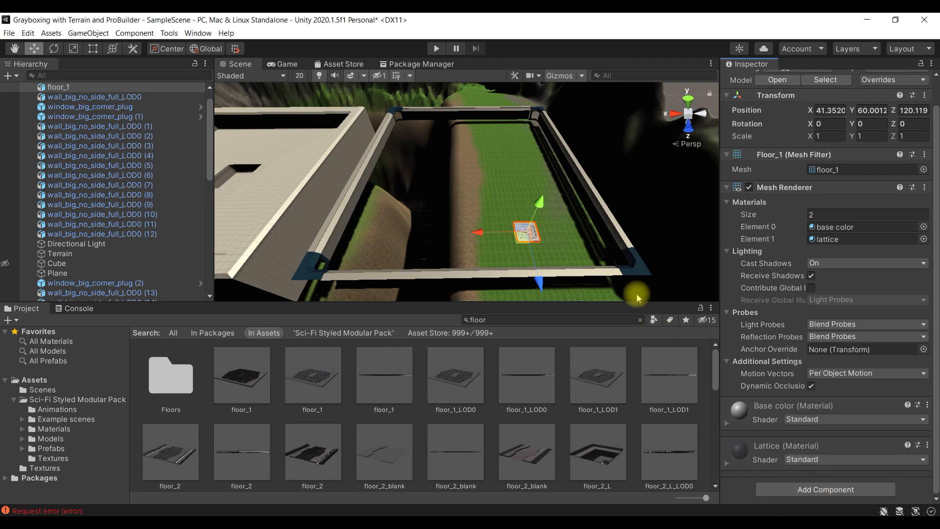
pyautogui.click(590, 258)
pyautogui.click(525, 253)
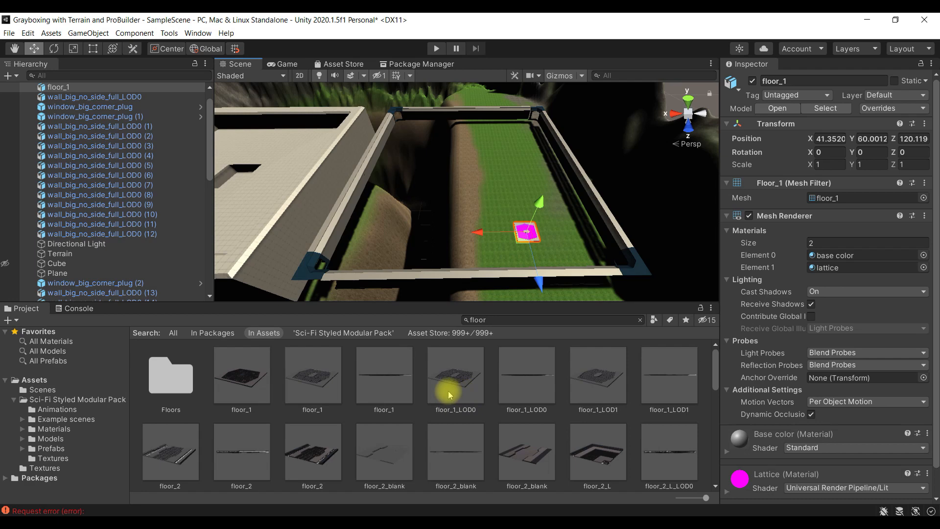
# Try adding the bare floor_1 mesh to the scene and raising it, and delete it
pyautogui.moveTo(402, 384); pyautogui.dragTo(575, 239)
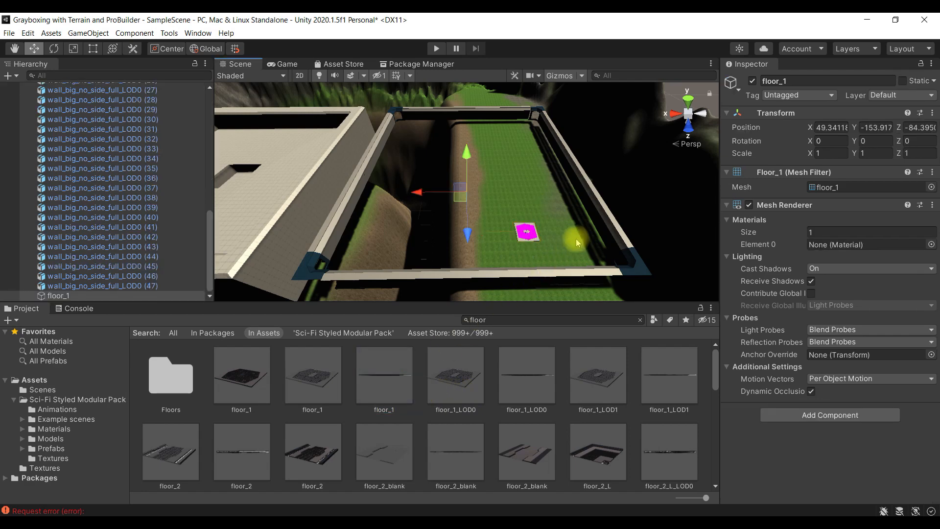
pyautogui.moveTo(466, 150); pyautogui.dragTo(483, 136)
pyautogui.press('Delete')
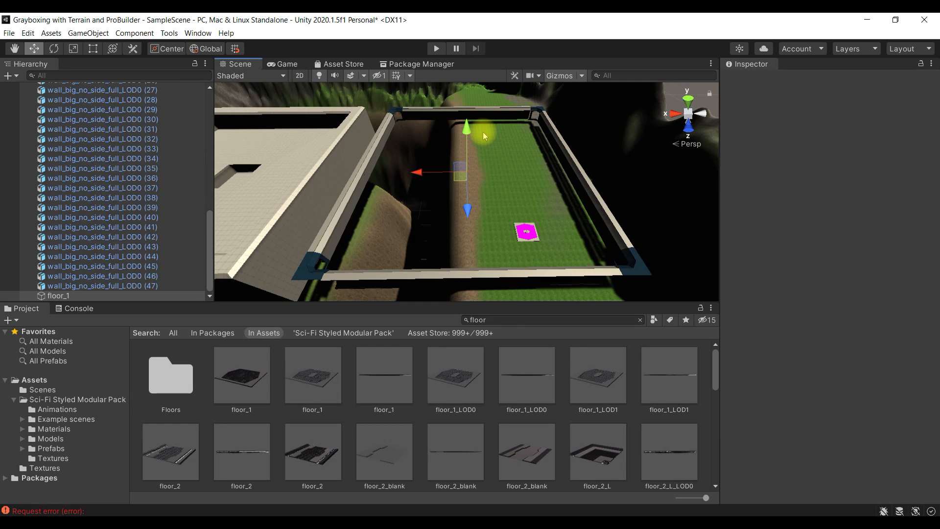
# Place the floor_1 prefab from the Floors folder beside the existing floor tile and recalculate its lightmap scale
pyautogui.scroll(-1, 398, 409)
pyautogui.scroll(1, 398, 409)
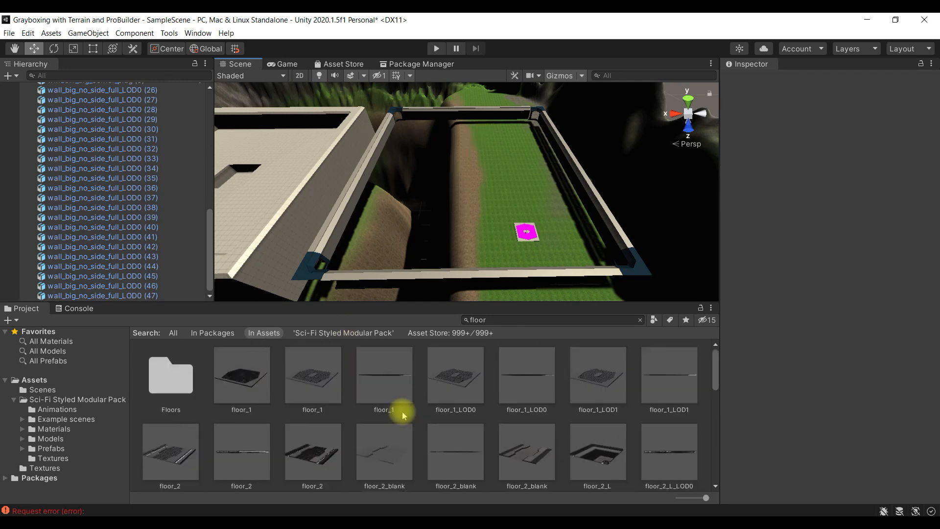
pyautogui.doubleClick(182, 378)
pyautogui.moveTo(168, 365); pyautogui.dragTo(567, 243)
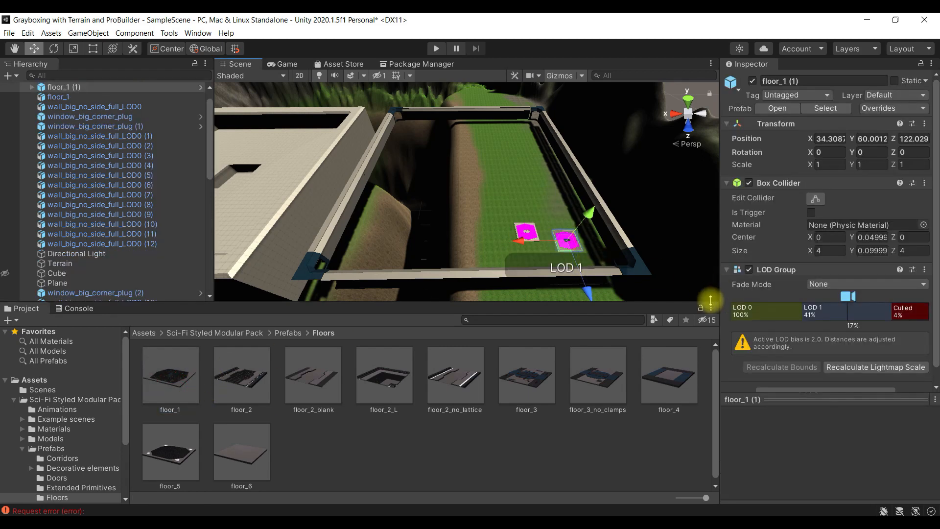
pyautogui.scroll(-1, 759, 342)
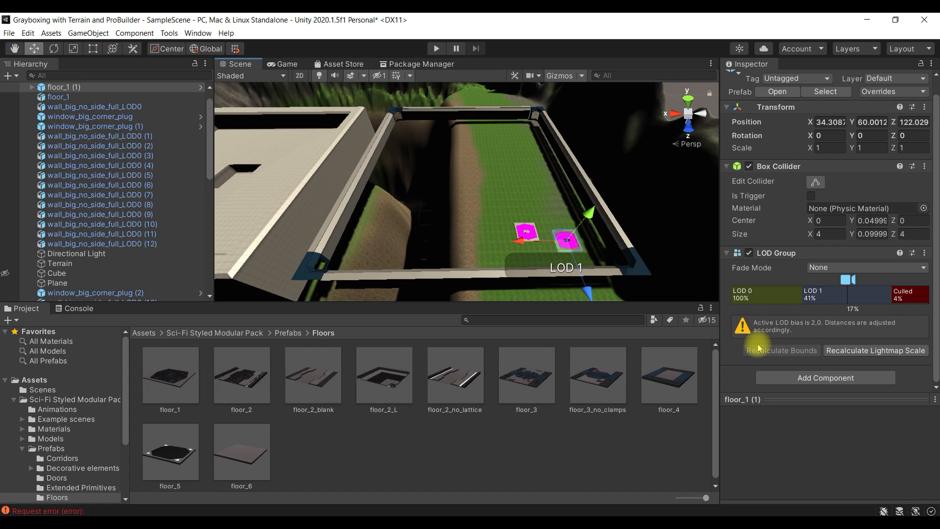
pyautogui.click(876, 350)
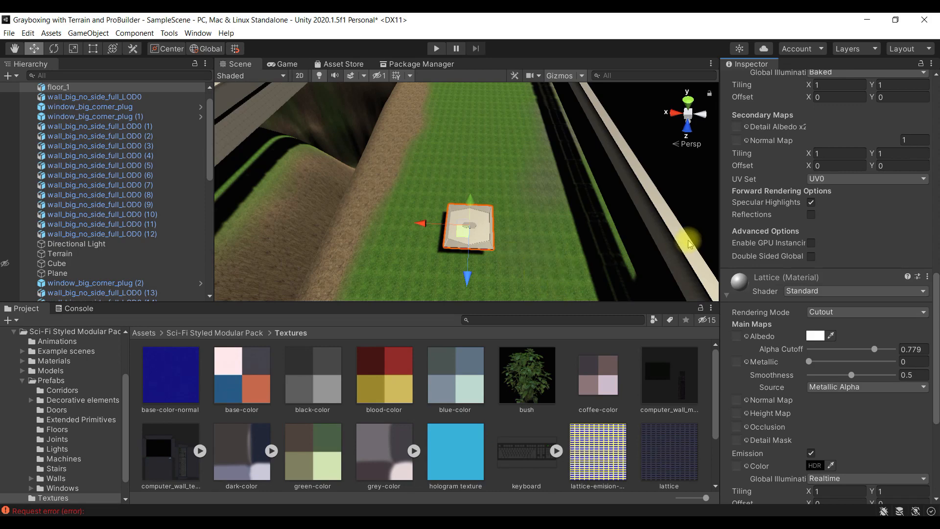
# Assign the base-color texture to the Albedo map of the floor tile's Base color material
pyautogui.scroll(8, 773, 225)
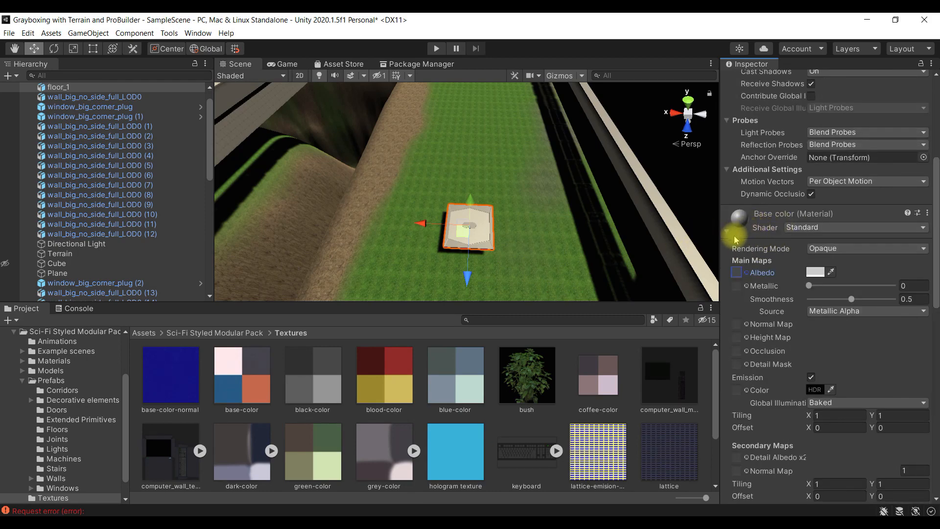
pyautogui.scroll(9, 734, 239)
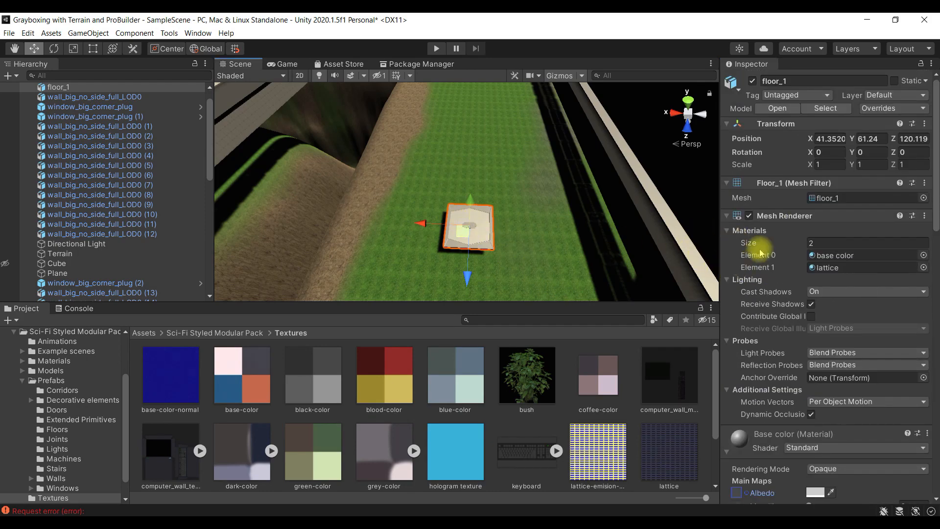
pyautogui.scroll(-13, 807, 162)
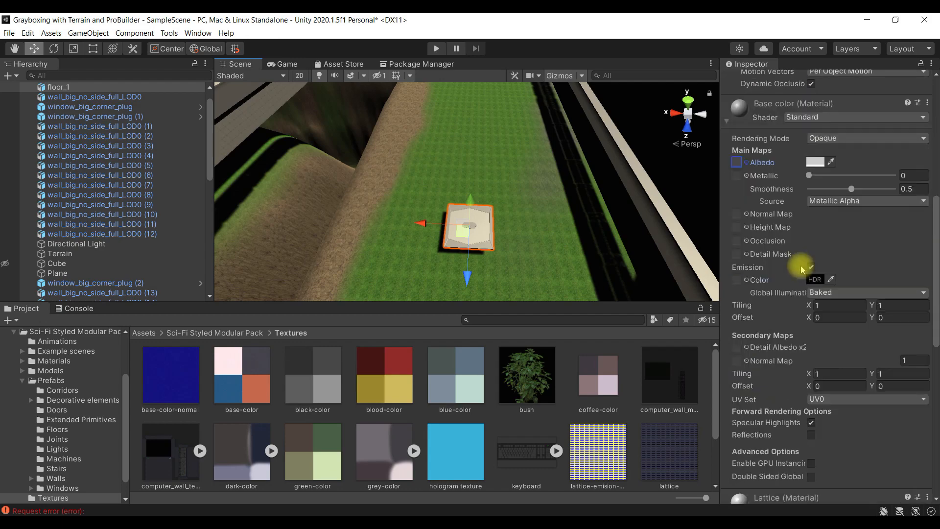
pyautogui.click(742, 165)
pyautogui.click(827, 225)
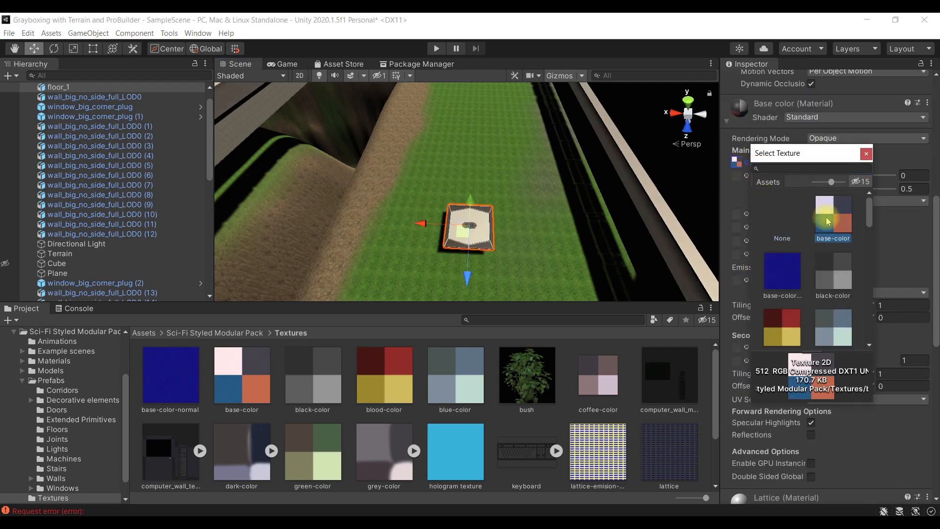
pyautogui.click(866, 153)
# Try the blood-color, blue-color, coffee-color and dark-color textures on the Albedo map of the floor tile's Lattice material
pyautogui.scroll(-9, 776, 251)
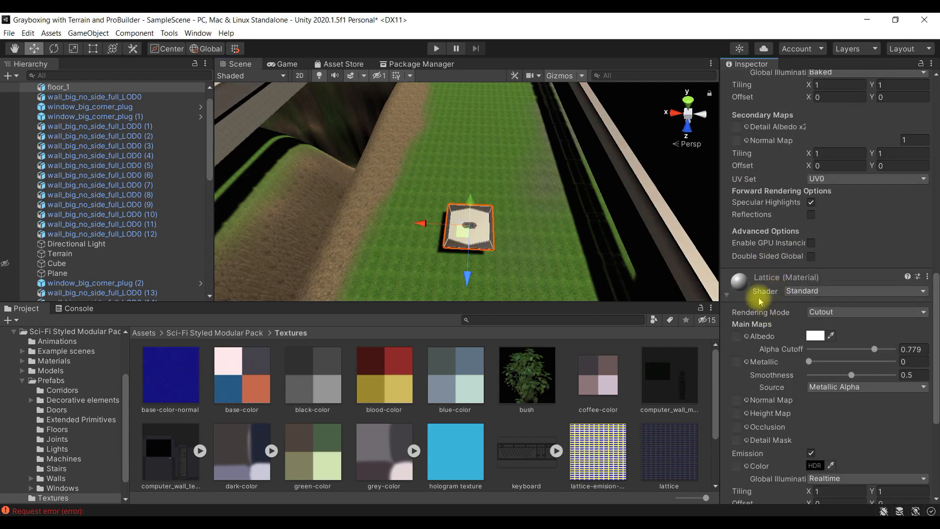
pyautogui.click(802, 291)
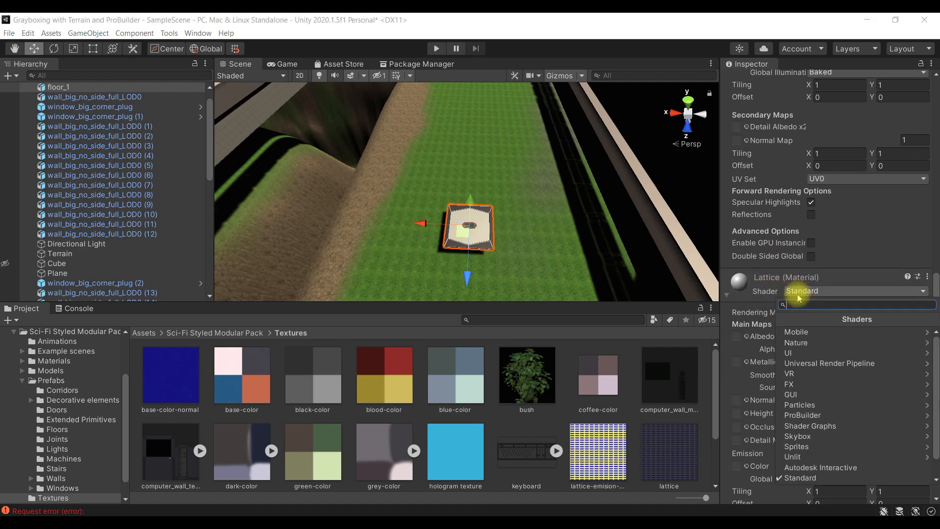
pyautogui.click(736, 336)
pyautogui.scroll(-3, 806, 349)
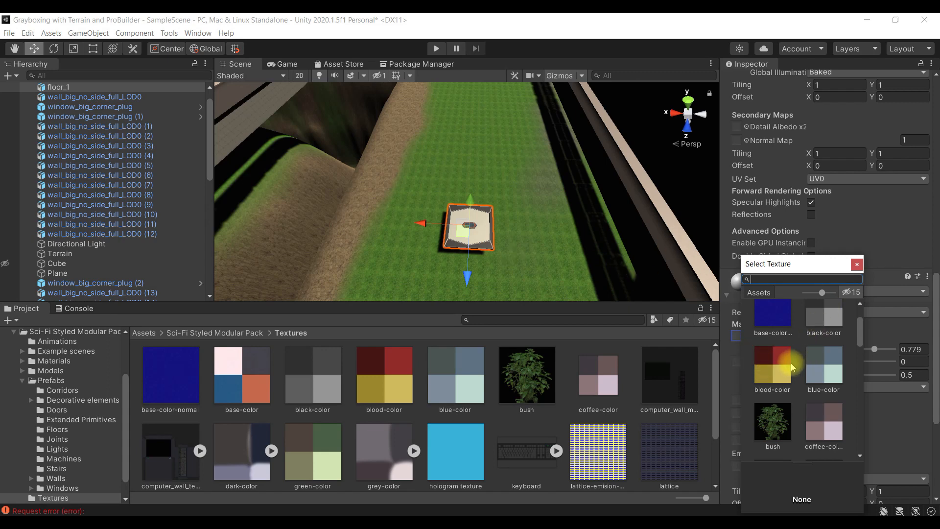
pyautogui.scroll(-1, 791, 363)
pyautogui.scroll(1, 791, 363)
pyautogui.scroll(-1, 790, 362)
pyautogui.scroll(1, 791, 366)
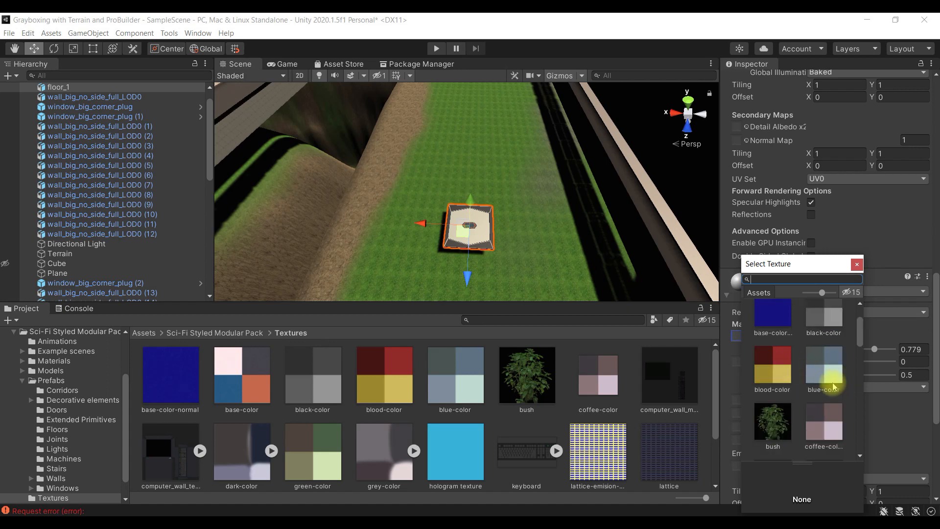
pyautogui.scroll(-1, 827, 372)
pyautogui.click(780, 333)
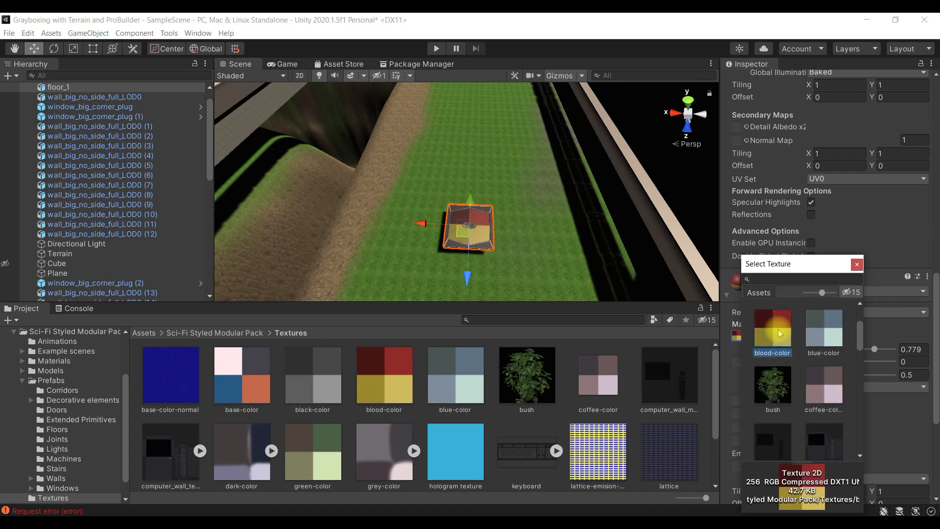
pyautogui.click(824, 327)
pyautogui.click(822, 378)
pyautogui.scroll(-3, 800, 404)
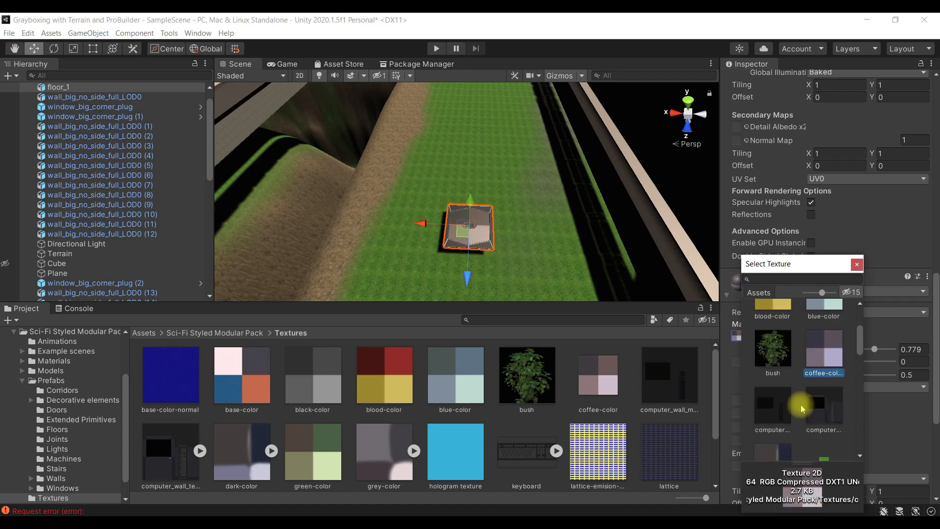
pyautogui.click(779, 355)
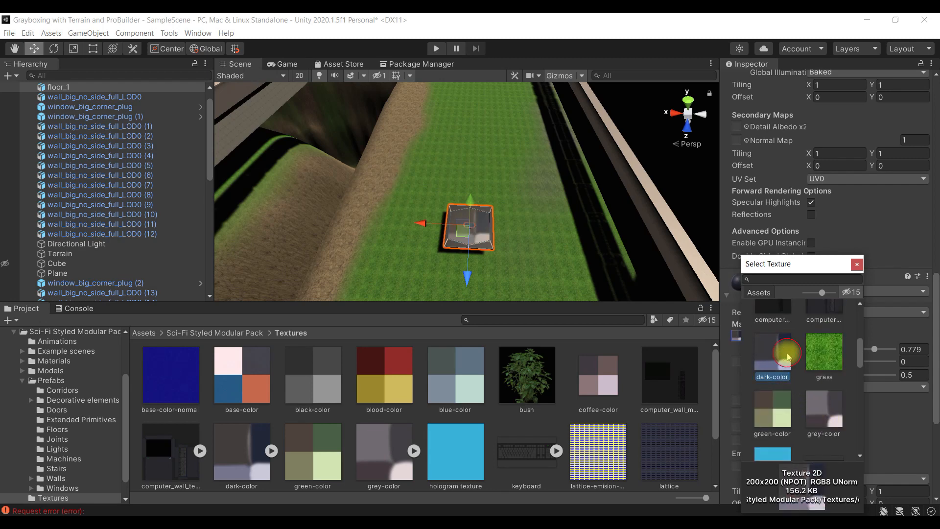
# Assign the base-color-normal texture to the Lattice material's Albedo map and inspect the deselected floor tile
pyautogui.scroll(5, 805, 363)
pyautogui.click(824, 325)
pyautogui.click(772, 381)
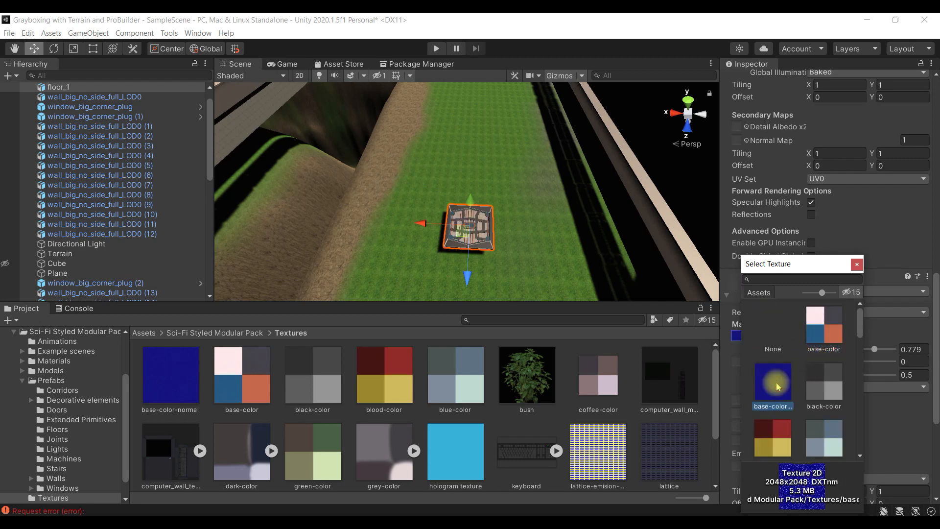
pyautogui.click(827, 338)
pyautogui.click(783, 382)
pyautogui.click(856, 266)
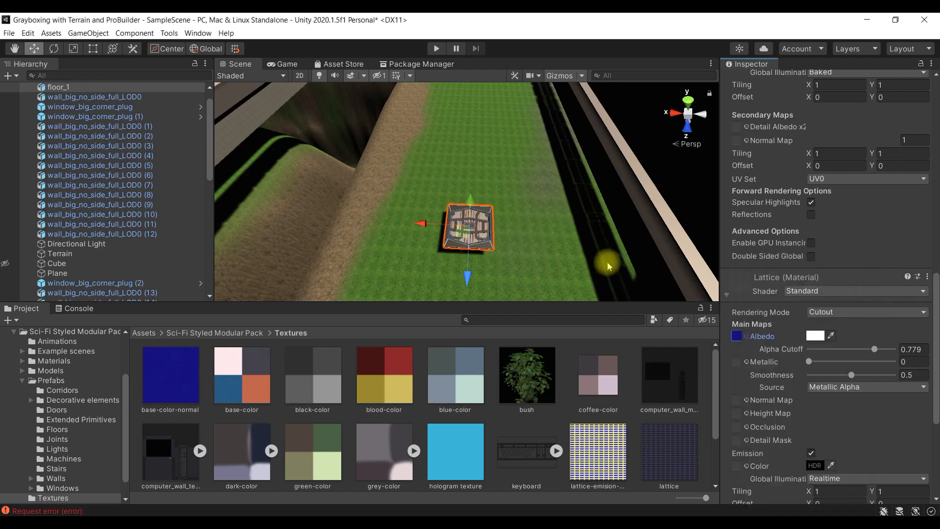
pyautogui.click(553, 243)
pyautogui.press('f')
pyautogui.scroll(5, 490, 235)
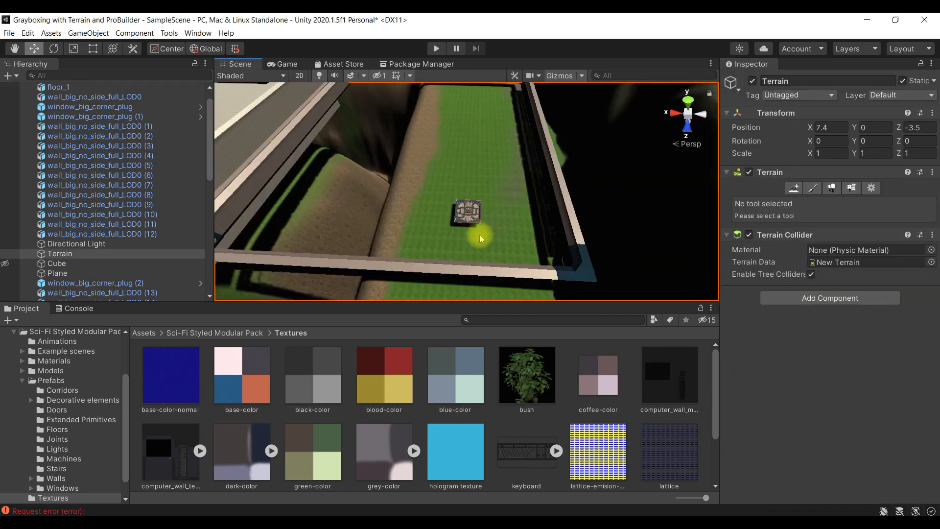
# Try the blood-color, coffee-color, computer and grass textures on the Albedo map of the floor tile's Lattice material
pyautogui.click(469, 231)
pyautogui.scroll(-10, 769, 318)
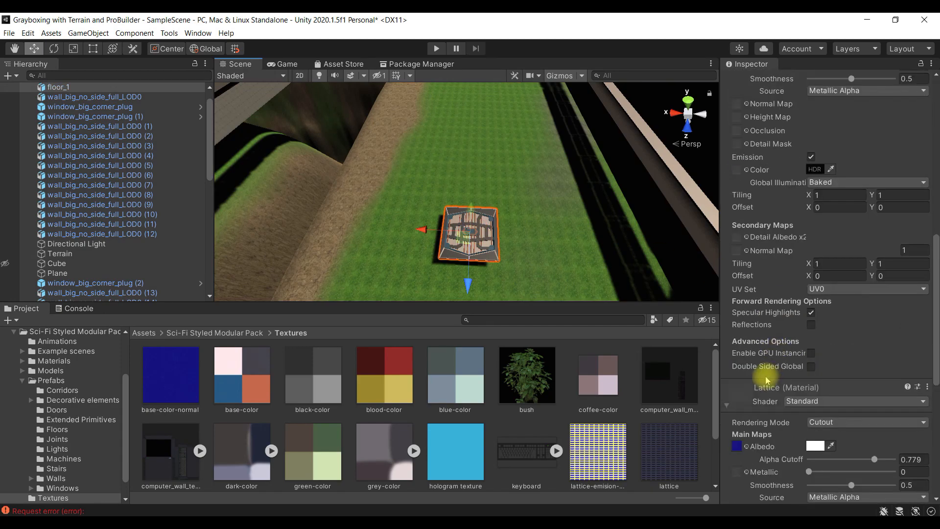
pyautogui.scroll(-10, 761, 384)
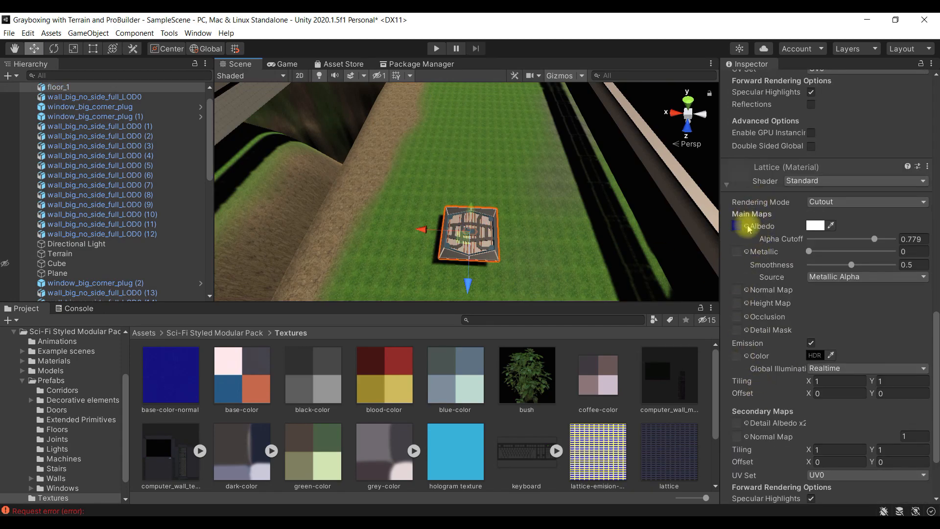
pyautogui.scroll(-3, 748, 227)
pyautogui.scroll(8, 748, 245)
pyautogui.click(748, 359)
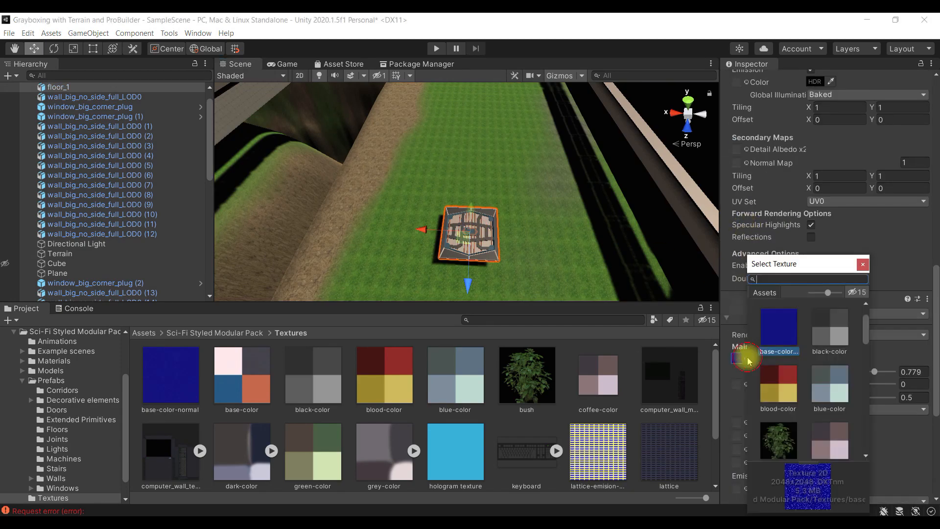
pyautogui.click(830, 336)
pyautogui.click(796, 394)
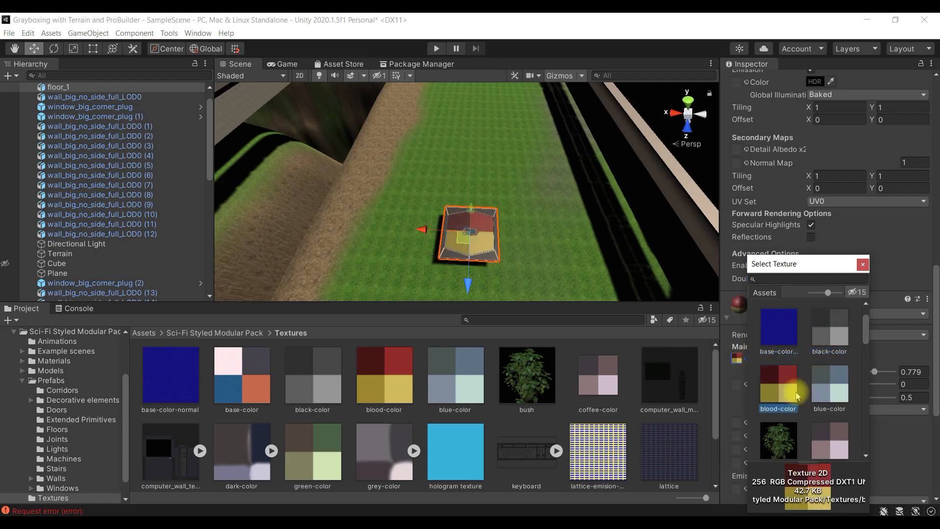
pyautogui.click(825, 392)
pyautogui.scroll(-1, 825, 395)
pyautogui.click(820, 407)
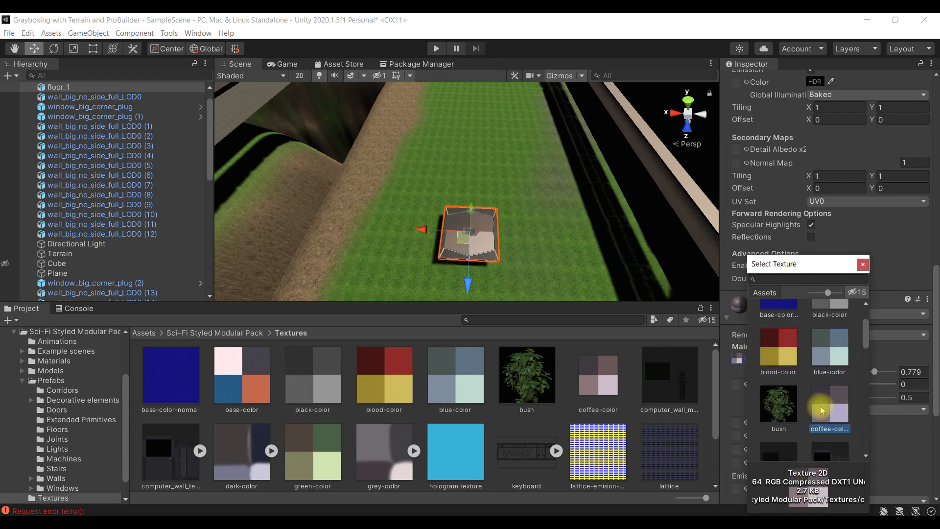
pyautogui.scroll(-1, 820, 406)
pyautogui.click(793, 431)
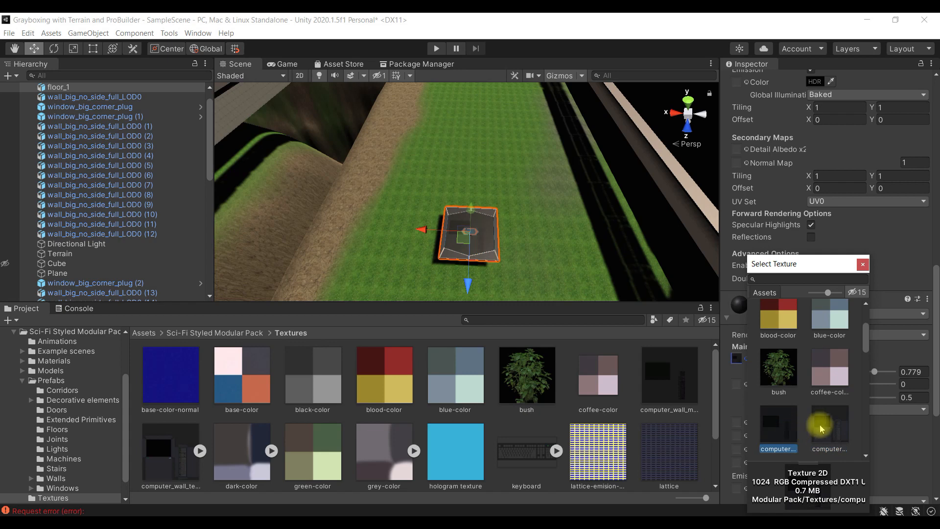
pyautogui.scroll(-1, 803, 425)
pyautogui.click(832, 435)
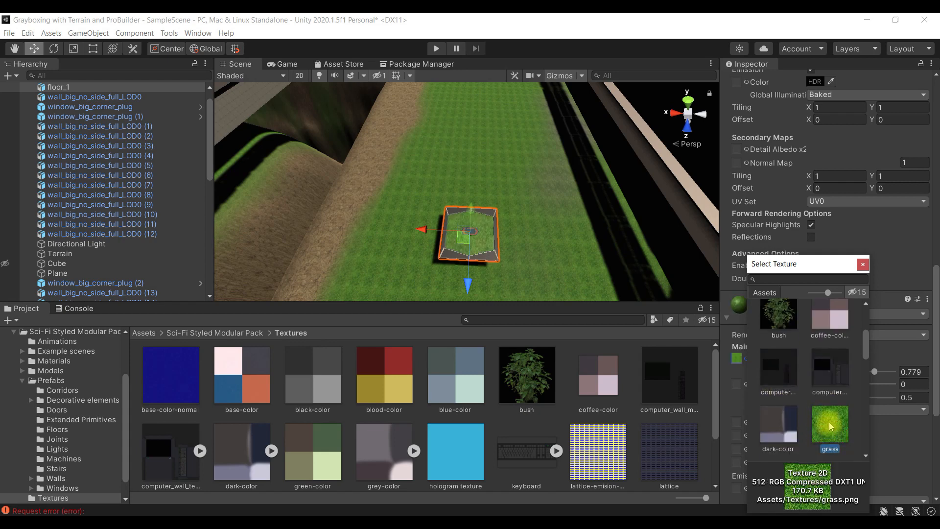
# Assign the mud texture to the Albedo map of the floor tile's Lattice material
pyautogui.scroll(-3, 822, 431)
pyautogui.scroll(-2, 803, 427)
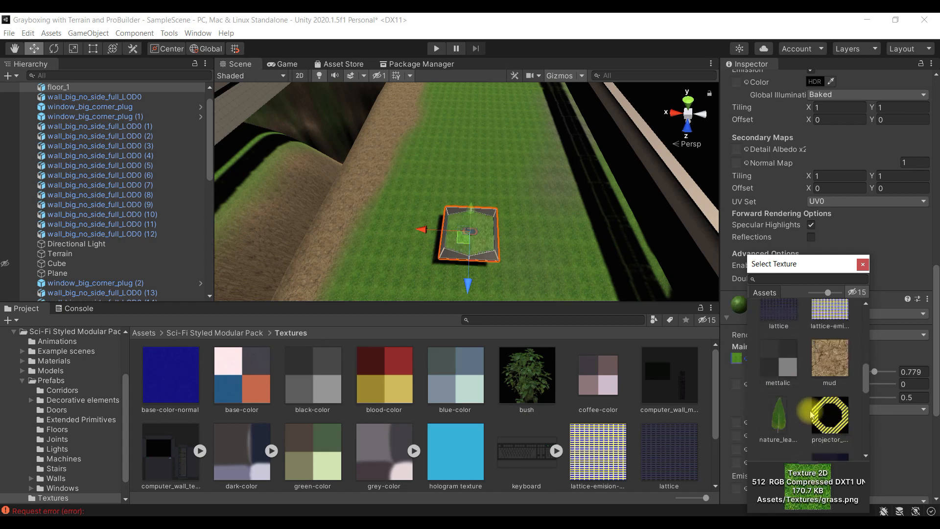
pyautogui.click(829, 357)
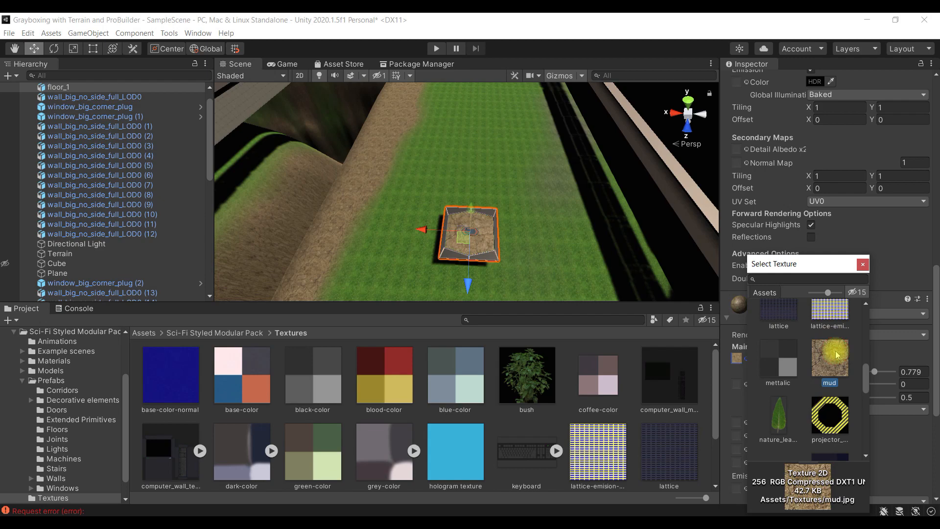
pyautogui.click(862, 265)
pyautogui.click(497, 251)
pyautogui.click(470, 237)
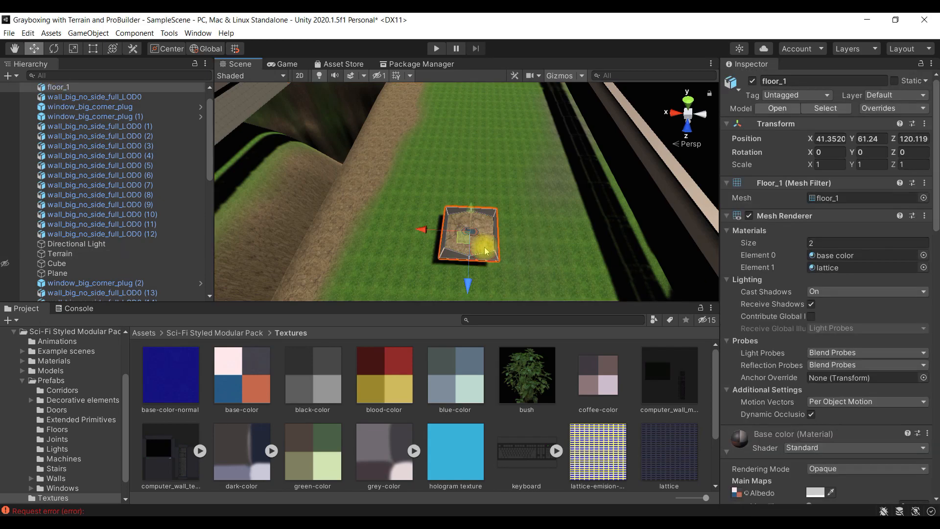
# Move the floor tile along X to the wall beside the white building and vertex-snap it there at about X 73.43
pyautogui.scroll(-5, 484, 249)
pyautogui.scroll(5, 483, 247)
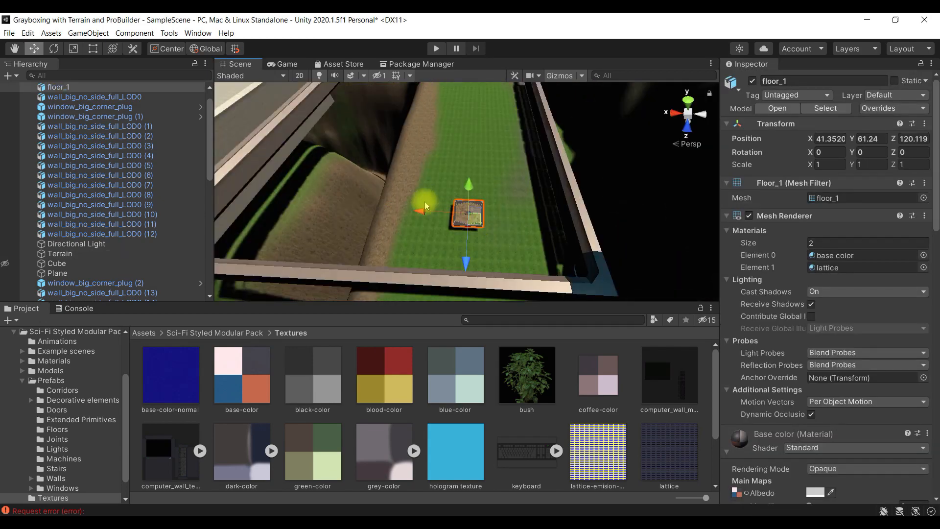
pyautogui.moveTo(422, 211); pyautogui.dragTo(274, 208)
pyautogui.scroll(-5, 394, 232)
pyautogui.scroll(5, 402, 234)
pyautogui.keyDown('alt'); pyautogui.moveTo(418, 227); pyautogui.dragTo(335, 217); pyautogui.keyUp('alt')
pyautogui.keyDown('alt'); pyautogui.moveTo(415, 232); pyautogui.dragTo(376, 219); pyautogui.keyUp('alt')
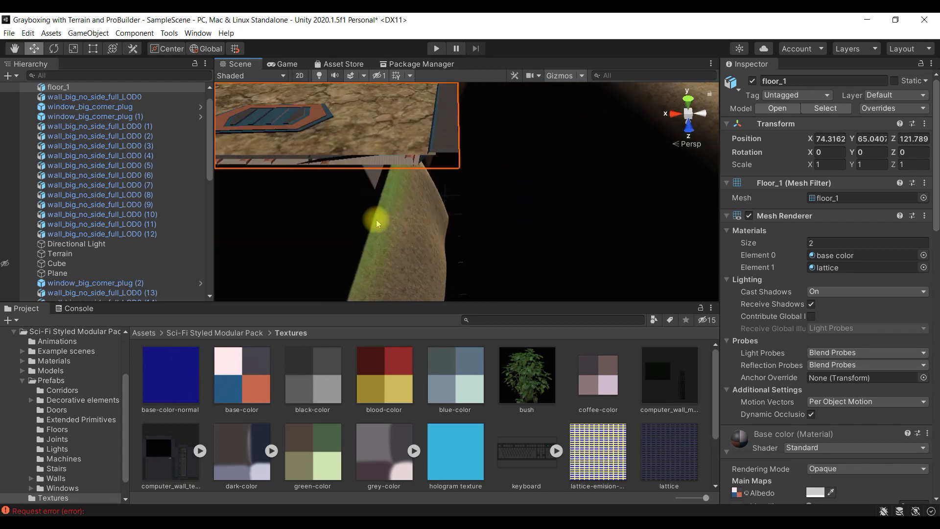
pyautogui.scroll(-10, 421, 242)
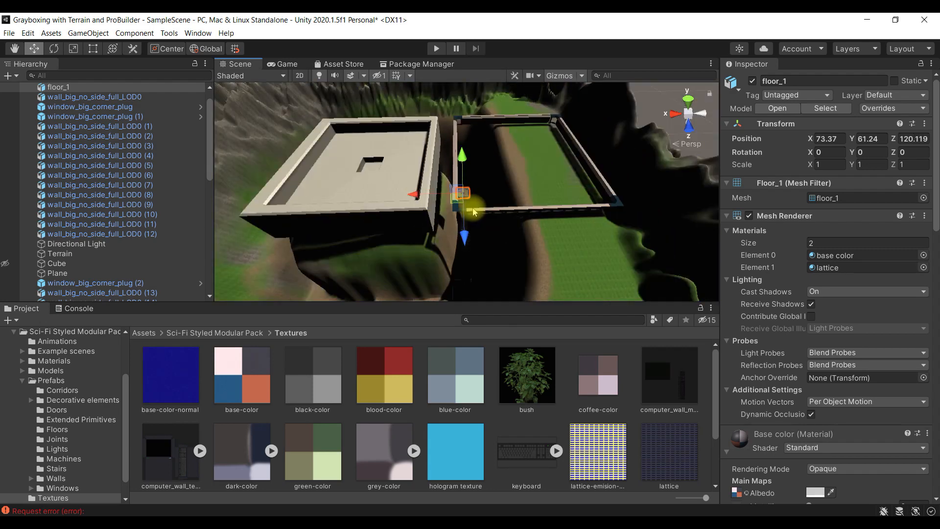
pyautogui.press('f')
pyautogui.moveTo(409, 202); pyautogui.dragTo(412, 206)
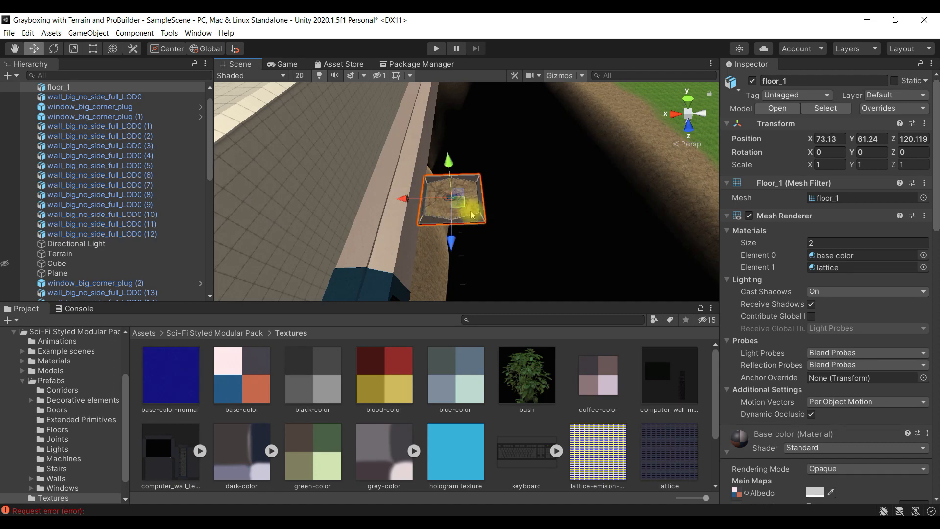
pyautogui.moveTo(406, 199); pyautogui.dragTo(443, 215)
pyautogui.press('v')
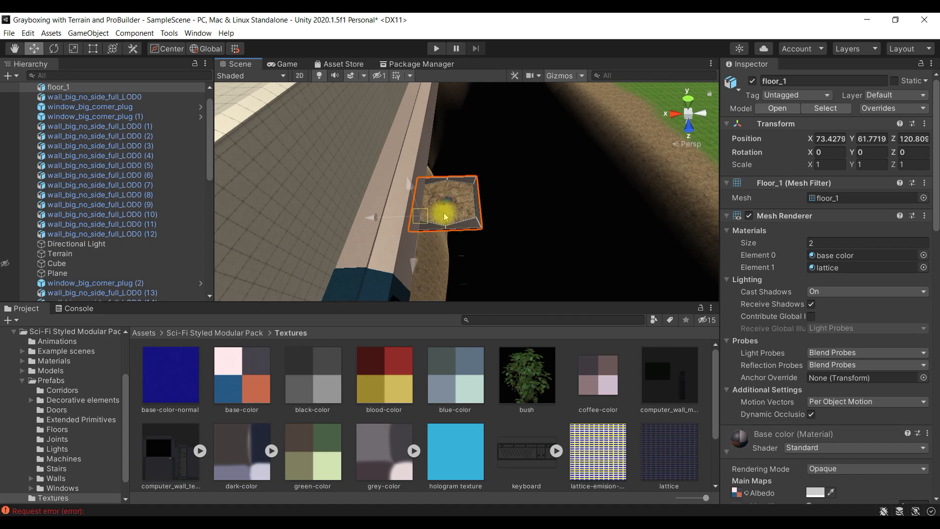
# Vertex-snap the floor tile into the structure's corner by the corner window, at about Y 62.04 and Z 125.39
pyautogui.scroll(-5, 479, 230)
pyautogui.scroll(3, 491, 228)
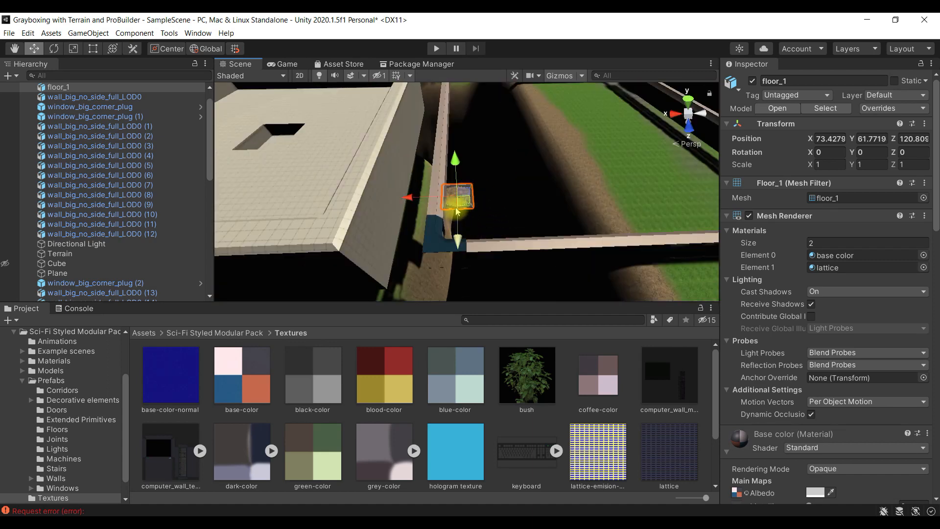
pyautogui.moveTo(456, 206); pyautogui.dragTo(461, 240)
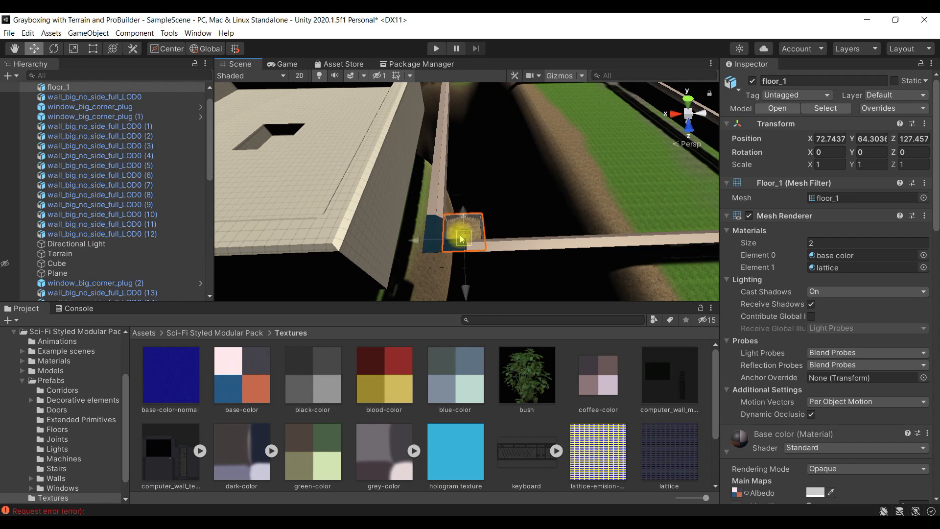
pyautogui.moveTo(466, 289); pyautogui.dragTo(467, 283)
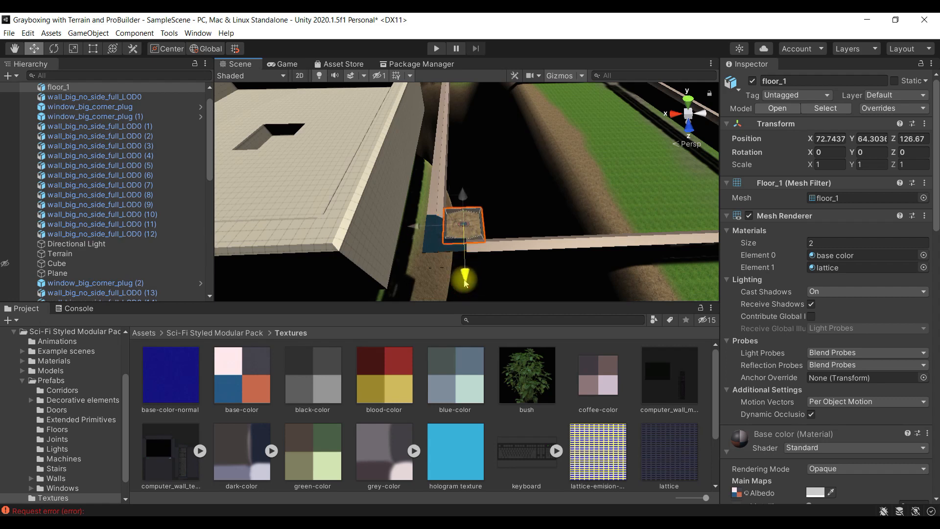
pyautogui.moveTo(451, 239); pyautogui.dragTo(461, 237)
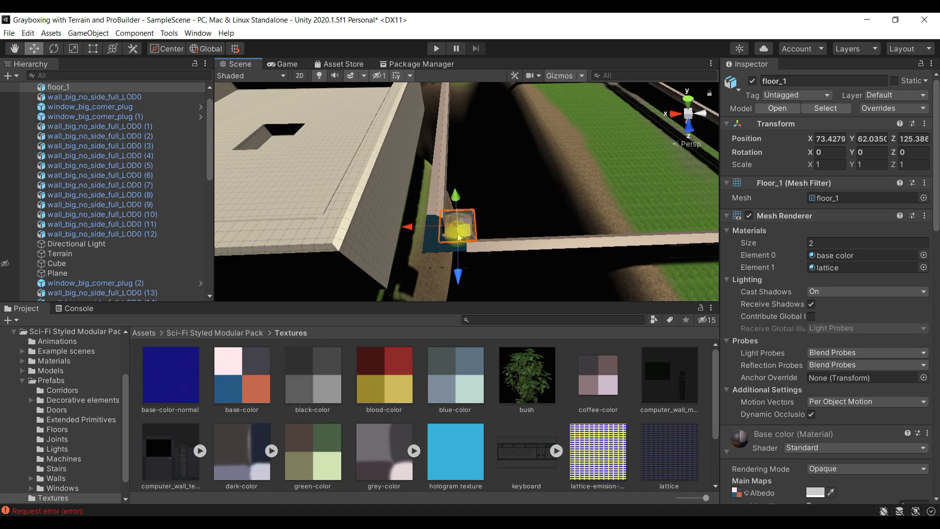
pyautogui.click(507, 224)
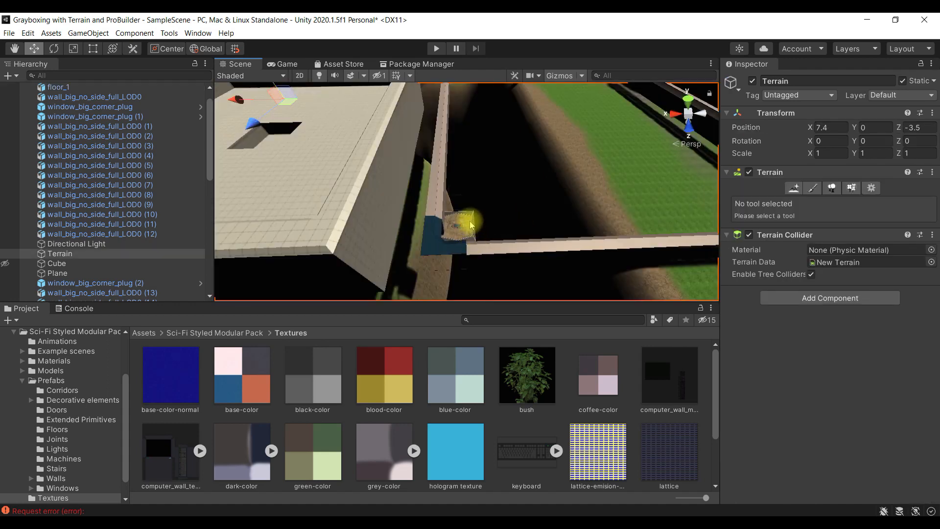
# Duplicate the corner floor tile and move the copy along the adjoining wall to X 66.4
pyautogui.click(471, 225)
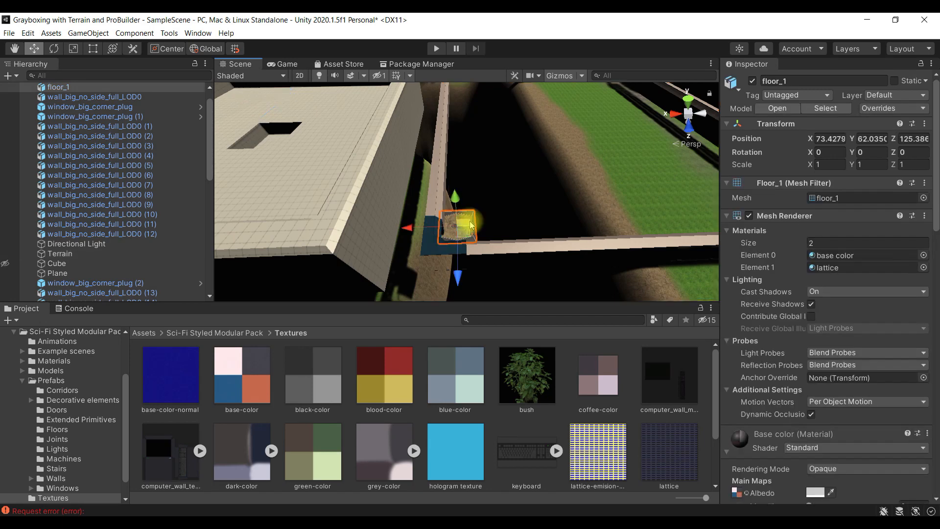
pyautogui.hotkey('ctrl', 'd')
pyautogui.moveTo(419, 230); pyautogui.dragTo(474, 228)
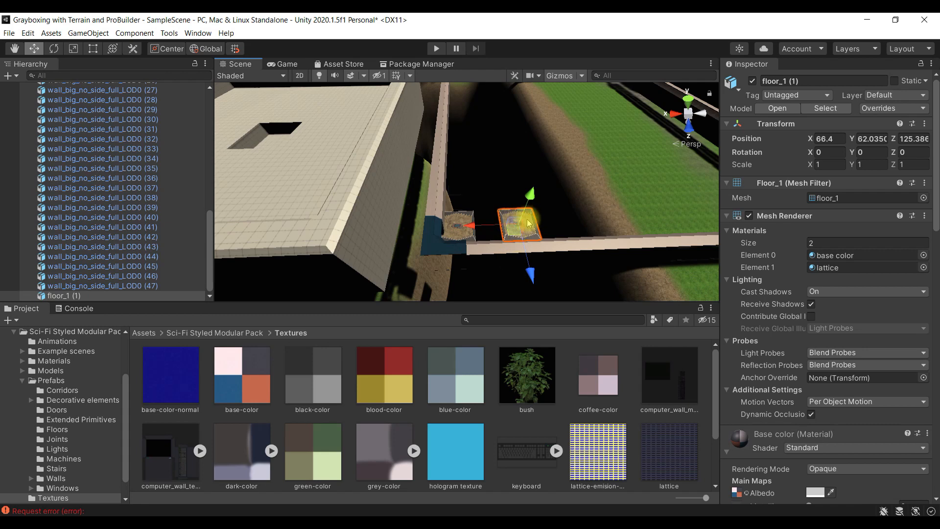
pyautogui.moveTo(509, 231)
pyautogui.mouseDown()
pyautogui.moveTo(495, 227)
pyautogui.moveTo(530, 215)
pyautogui.moveTo(502, 227)
pyautogui.moveTo(513, 225)
pyautogui.mouseUp()
pyautogui.hotkey('ctrl', 'z')
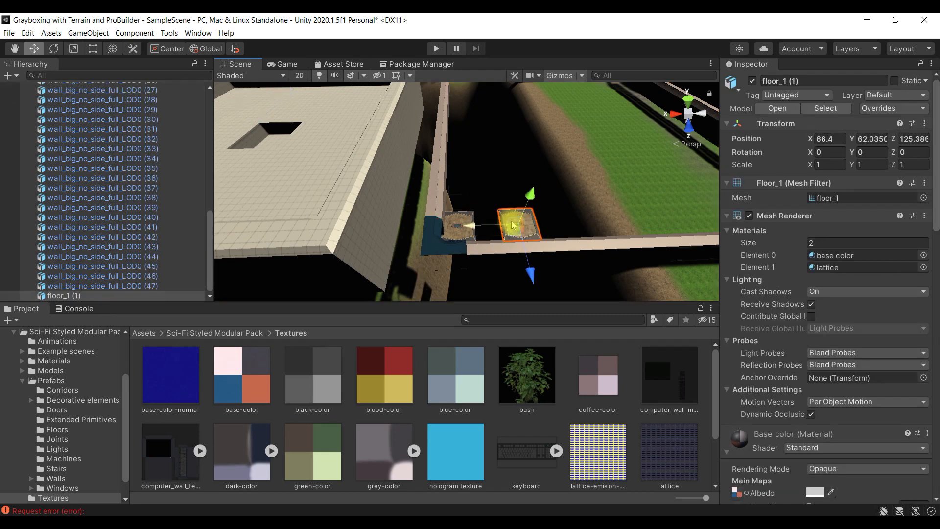
# Add four more floor tile copies in a spaced row along the wall, the last at X 38.07, and select the second tile
pyautogui.hotkey('ctrl', 'd')
pyautogui.moveTo(471, 224); pyautogui.dragTo(567, 218)
pyautogui.hotkey('ctrl', 'd')
pyautogui.hotkey('ctrl', 'd')
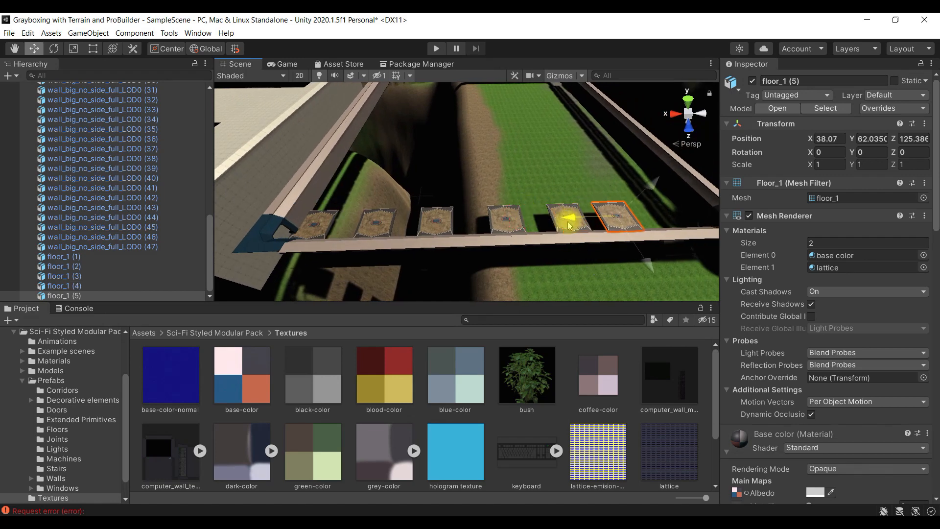
pyautogui.click(383, 221)
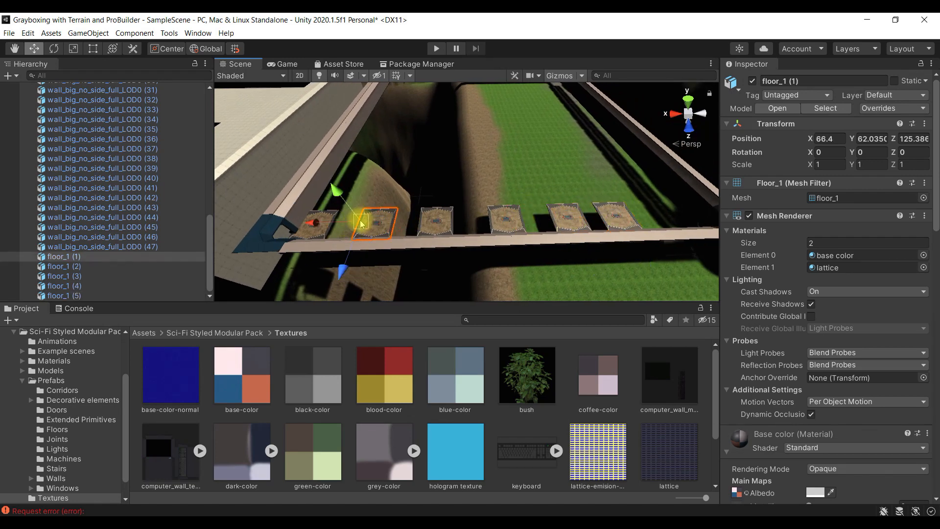
# Vertex-snap the second, third and fourth floor tiles edge to edge in a row starting from the corner tile
pyautogui.moveTo(360, 221)
pyautogui.mouseDown()
pyautogui.moveTo(369, 230)
pyautogui.moveTo(356, 228)
pyautogui.mouseUp()
pyautogui.click(413, 224)
pyautogui.click(427, 223)
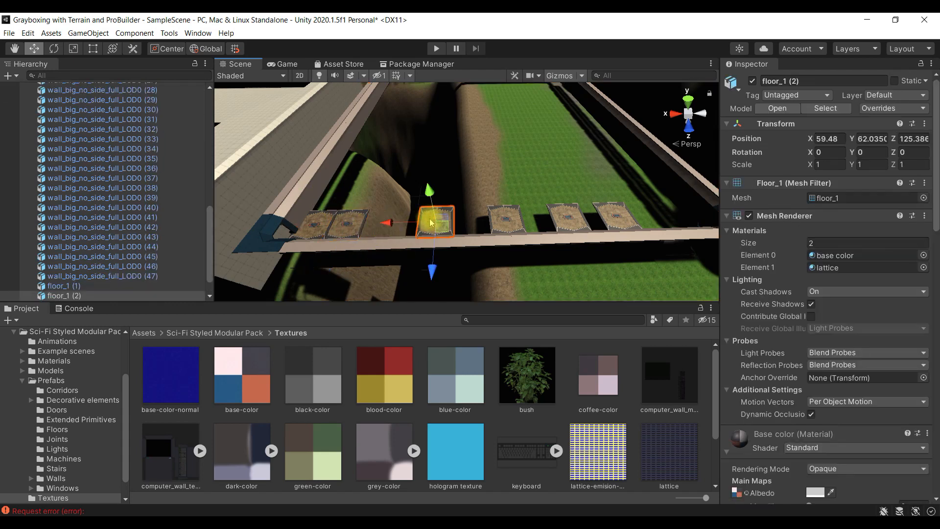
pyautogui.moveTo(420, 225); pyautogui.dragTo(392, 224)
pyautogui.moveTo(504, 220); pyautogui.dragTo(351, 208)
pyautogui.click(462, 221)
# Select the four joined floor tiles and move them together along Z to about 128.07
pyautogui.click(268, 170)
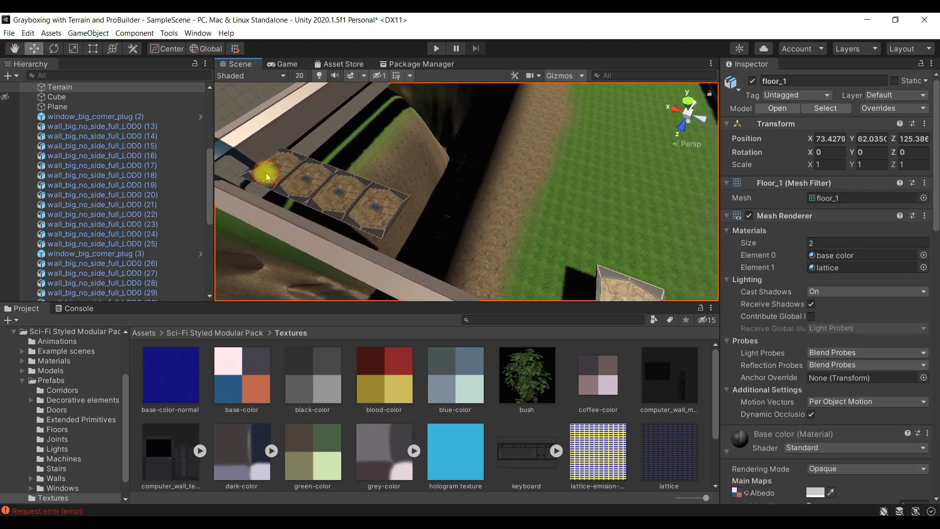
pyautogui.keyDown('shift'); pyautogui.click(304, 184); pyautogui.keyUp('shift')
pyautogui.keyDown('shift'); pyautogui.click(345, 197); pyautogui.keyUp('shift')
pyautogui.keyDown('shift'); pyautogui.click(370, 214); pyautogui.keyUp('shift')
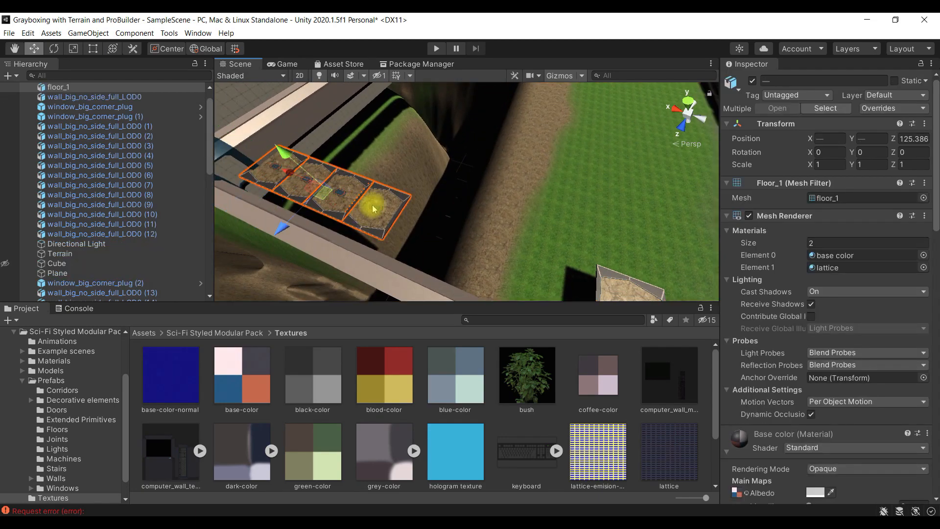
pyautogui.scroll(-5, 463, 244)
pyautogui.scroll(7, 428, 242)
pyautogui.scroll(-7, 421, 241)
pyautogui.moveTo(418, 221)
pyautogui.mouseDown(button='right')
pyautogui.moveTo(273, 157)
pyautogui.moveTo(405, 185)
pyautogui.moveTo(392, 184)
pyautogui.moveTo(375, 149)
pyautogui.moveTo(394, 162)
pyautogui.moveTo(388, 156)
pyautogui.mouseUp(button='right')
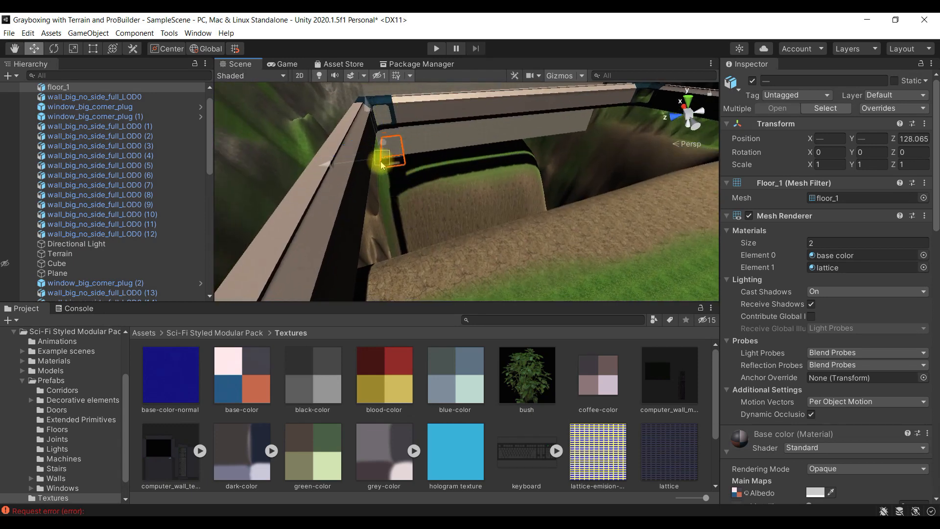
# Try to open a hole in the middle of the tiled floor by deleting three tiles in the Z 104.2 row and one adjacent tile
pyautogui.click(437, 223)
pyautogui.moveTo(427, 217)
pyautogui.mouseDown(button='right')
pyautogui.moveTo(418, 182)
pyautogui.moveTo(418, 230)
pyautogui.moveTo(428, 183)
pyautogui.moveTo(411, 179)
pyautogui.moveTo(398, 195)
pyautogui.moveTo(342, 176)
pyautogui.moveTo(442, 193)
pyautogui.mouseUp(button='right')
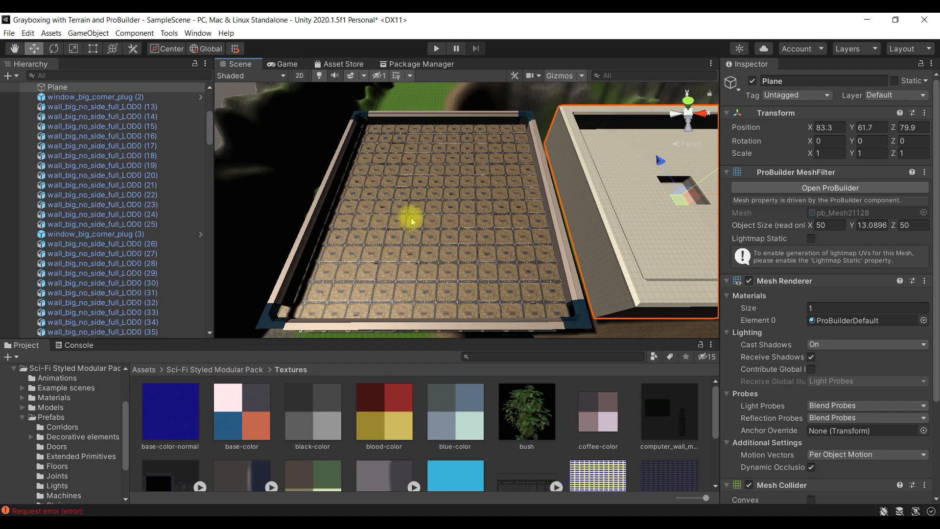
pyautogui.click(442, 204)
pyautogui.click(432, 208)
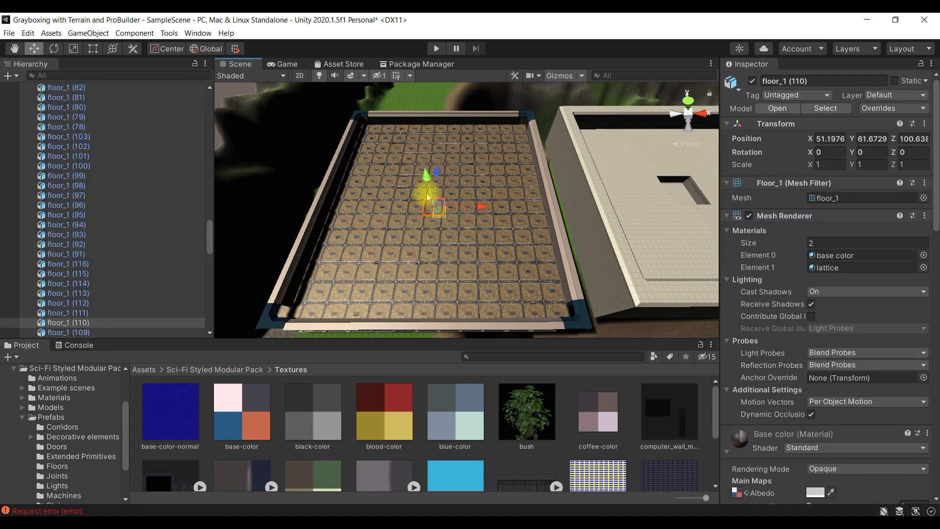
pyautogui.click(436, 194)
pyautogui.click(439, 199)
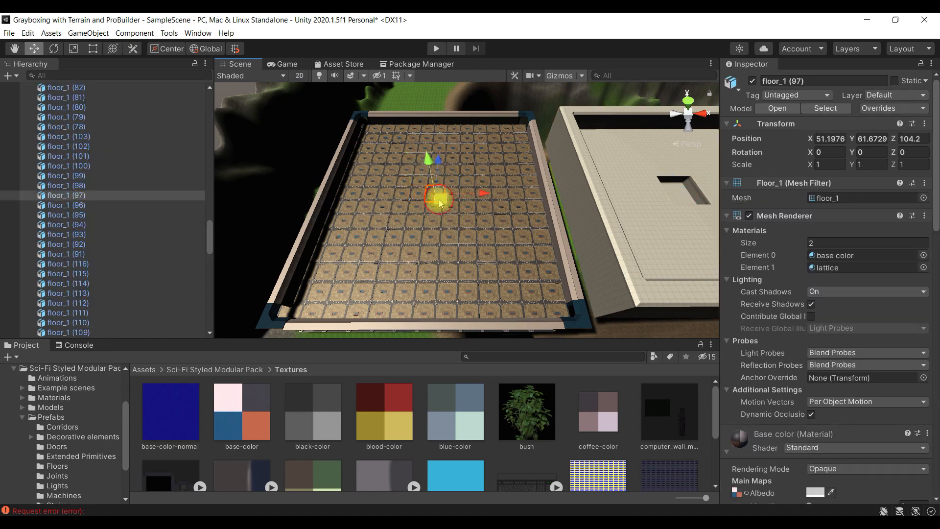
pyautogui.click(417, 196)
pyautogui.scroll(4, 437, 198)
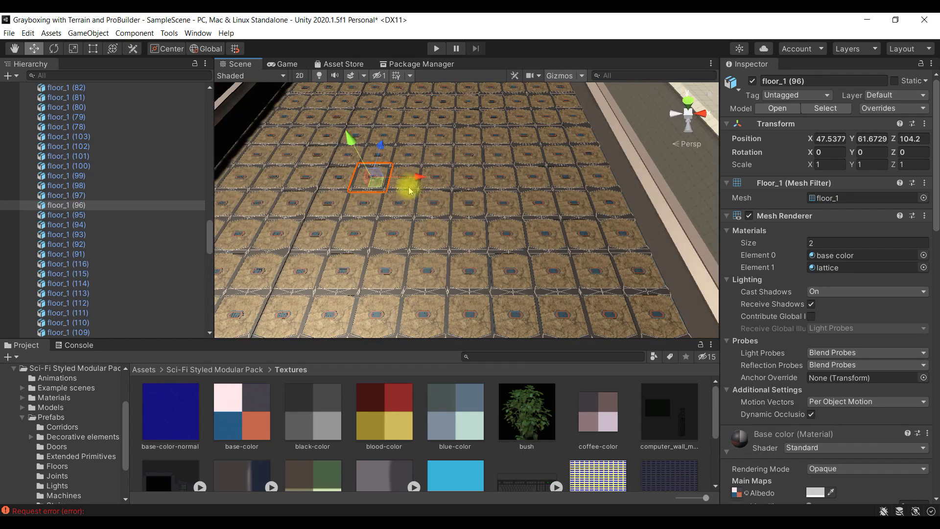
pyautogui.scroll(-5, 418, 198)
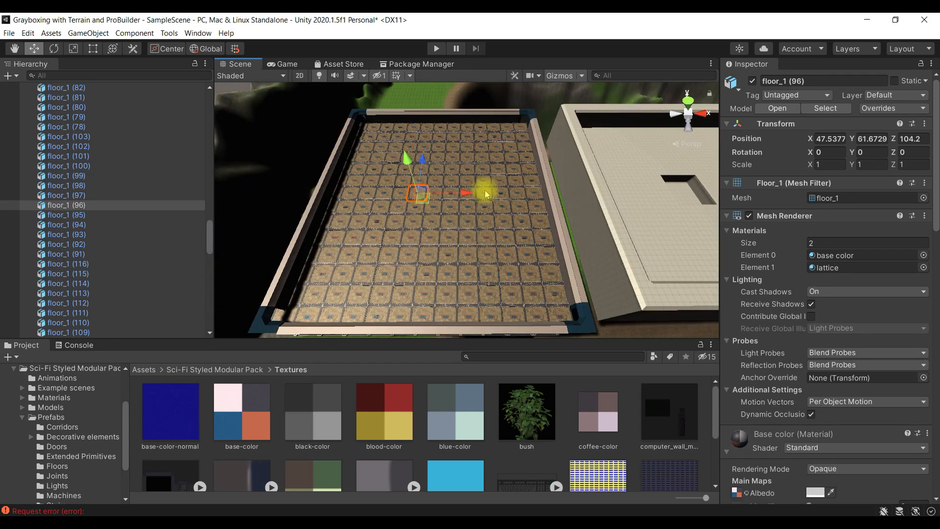
pyautogui.press('Delete')
pyautogui.click(434, 194)
pyautogui.press('Delete')
pyautogui.click(450, 196)
pyautogui.press('Delete')
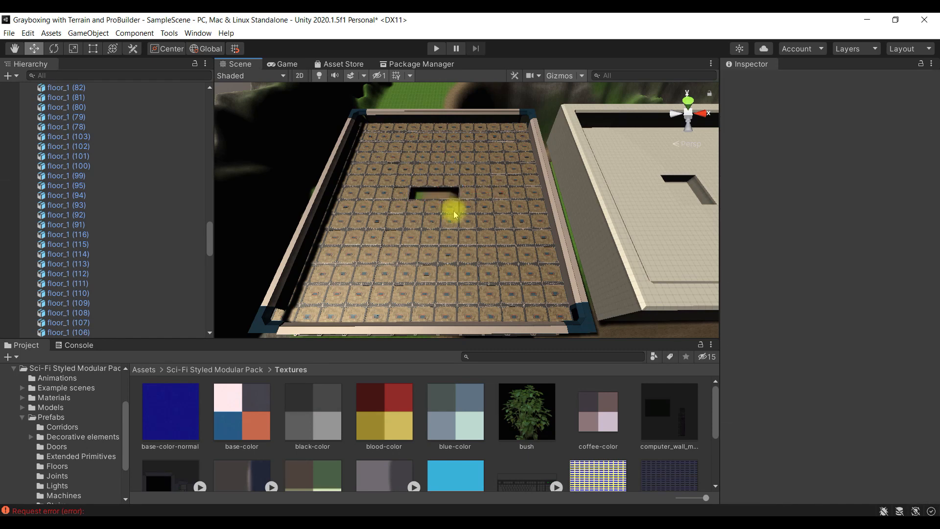
pyautogui.click(453, 208)
pyautogui.press('Delete')
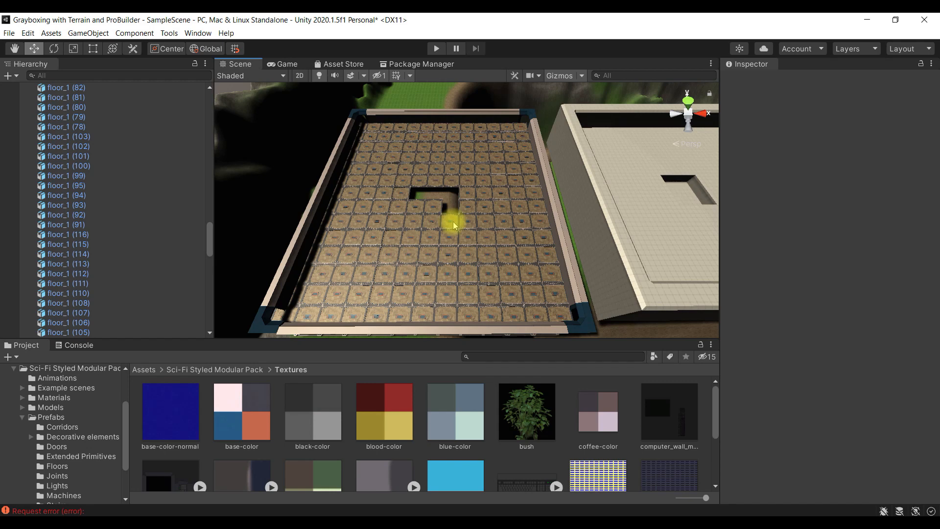
# Undo the deletions of the four middle floor tiles
pyautogui.hotkey('ctrl', 'z')
pyautogui.hotkey('ctrl', 'z')
pyautogui.hotkey('ctrl', 'z')
pyautogui.hotkey('ctrl', 'z')
pyautogui.hotkey('ctrl', 'z')
pyautogui.hotkey('ctrl', 'z')
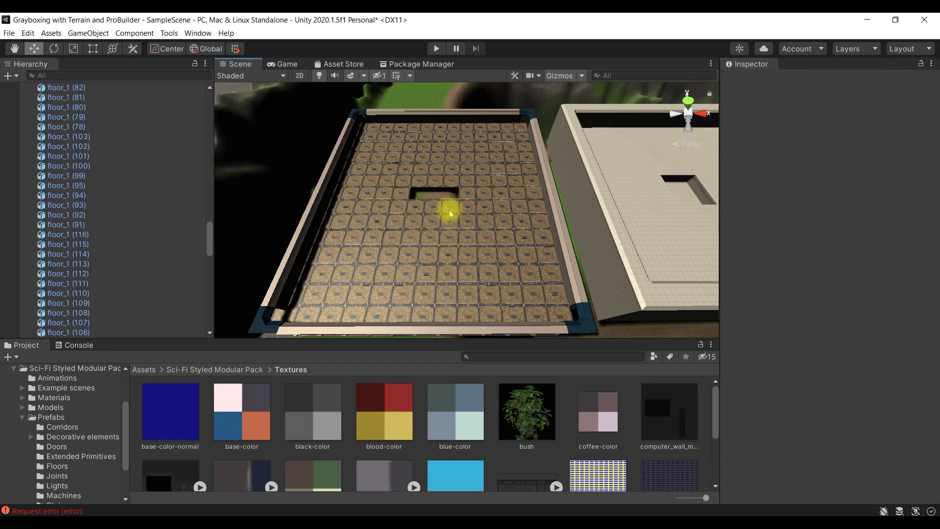
pyautogui.hotkey('ctrl', 'z')
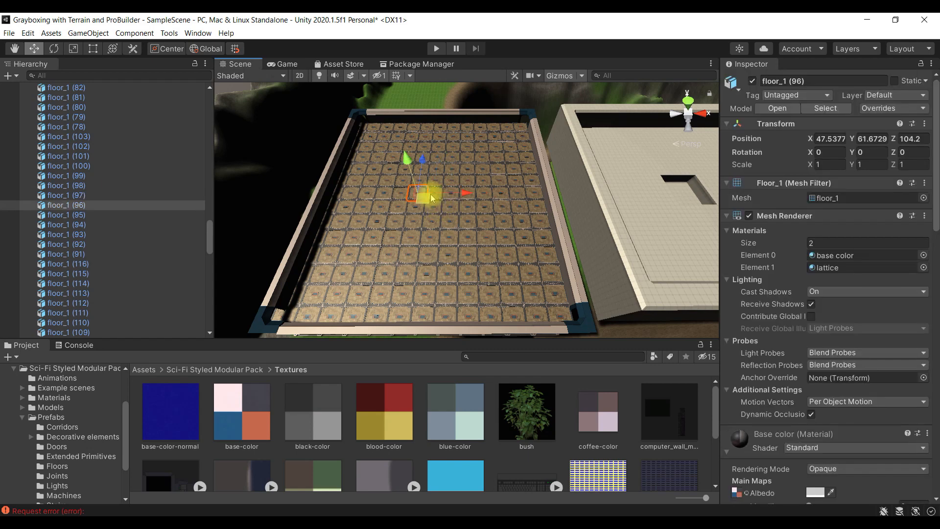
# Delete a two-by-two block of tiles in the middle of the floor, starting at X 51.1976, Z 100.638, to form a square opening
pyautogui.click(437, 211)
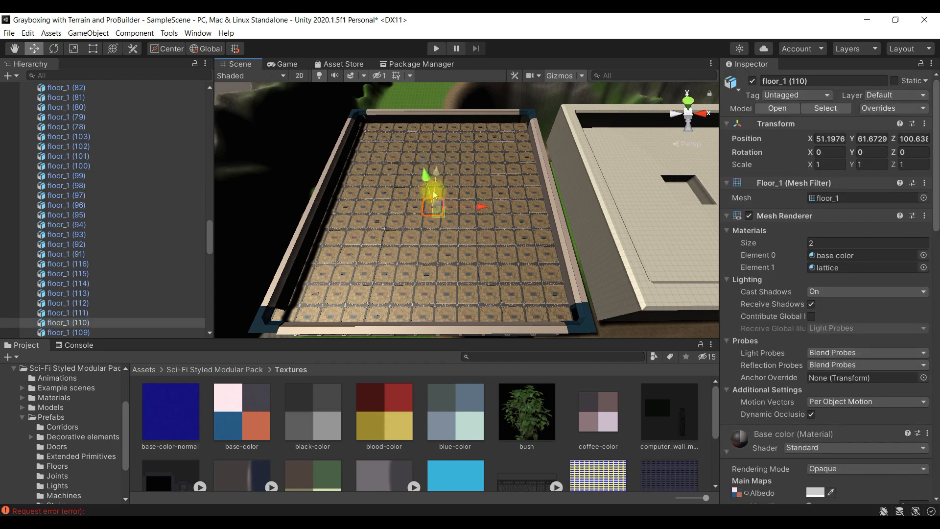
pyautogui.press('Delete')
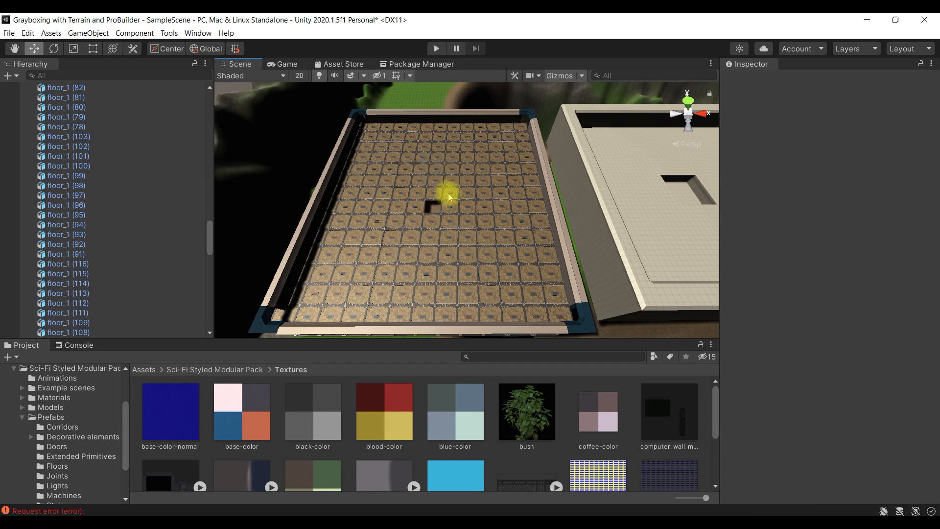
pyautogui.click(449, 196)
pyautogui.press('Delete')
pyautogui.click(442, 201)
pyautogui.press('Delete')
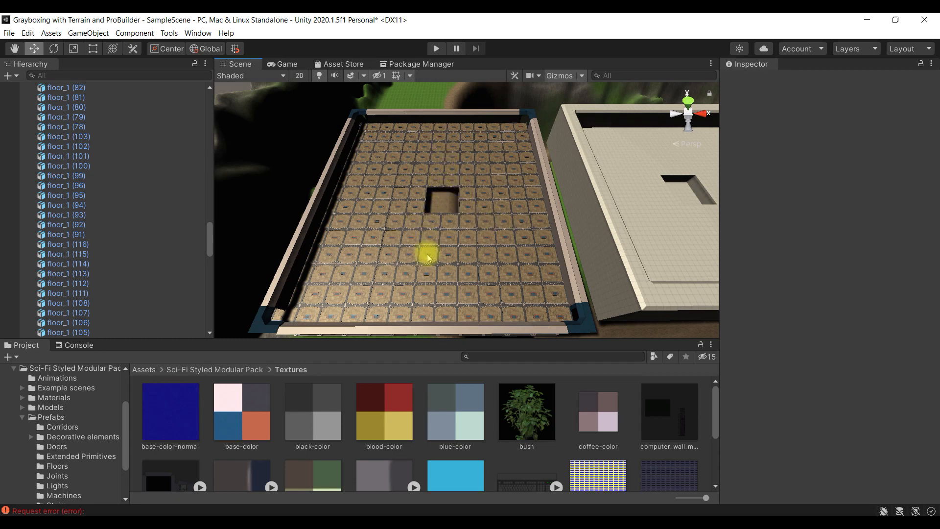
pyautogui.scroll(-3, 514, 240)
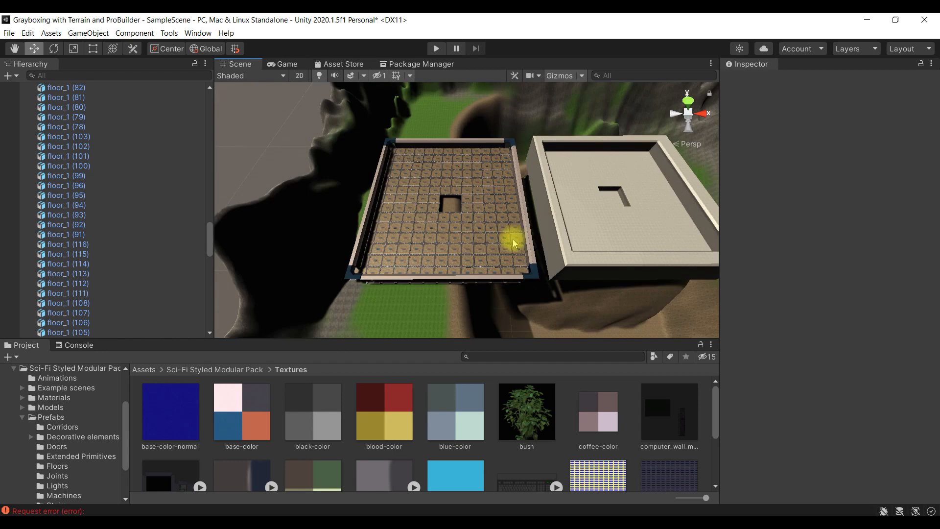
pyautogui.scroll(3, 437, 279)
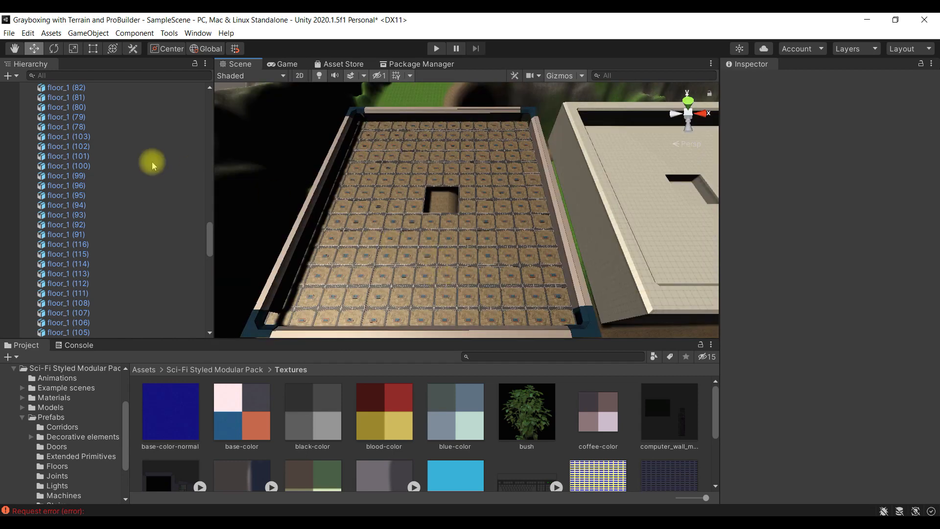
# Select all floor tile copies in the Hierarchy, from floor_1 (1) through floor_1 (182)
pyautogui.scroll(5, 137, 193)
pyautogui.scroll(12, 137, 193)
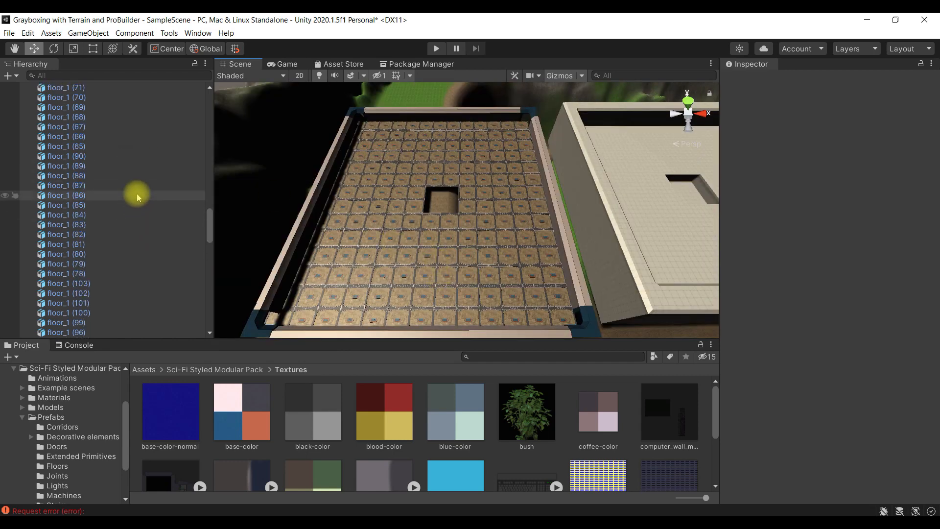
pyautogui.scroll(10, 137, 193)
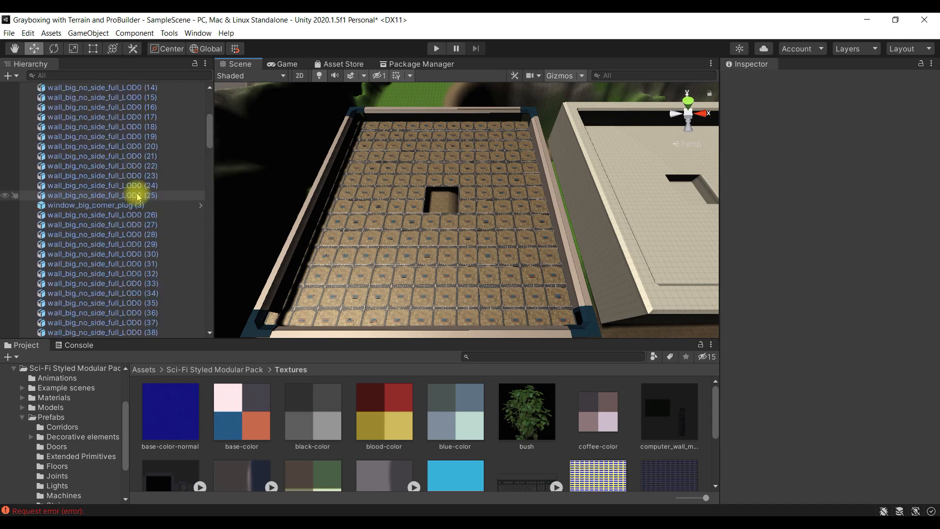
pyautogui.click(92, 244)
pyautogui.scroll(-8, 94, 250)
pyautogui.scroll(-20, 94, 251)
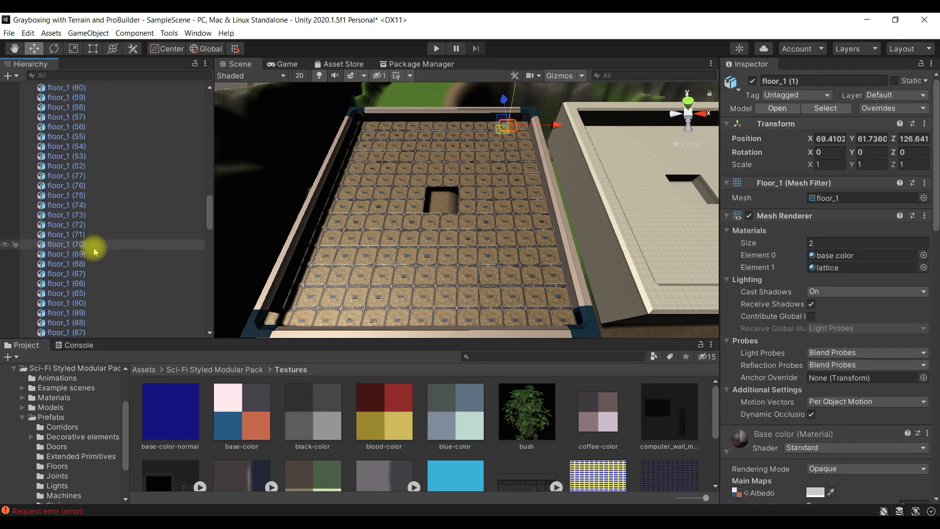
pyautogui.scroll(-10, 95, 250)
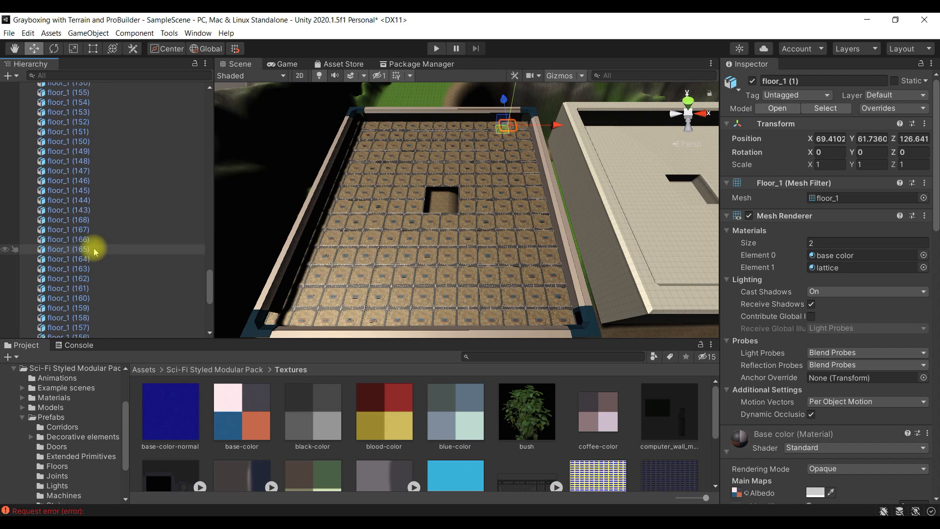
pyautogui.keyDown('shift'); pyautogui.click(120, 329); pyautogui.keyUp('shift')
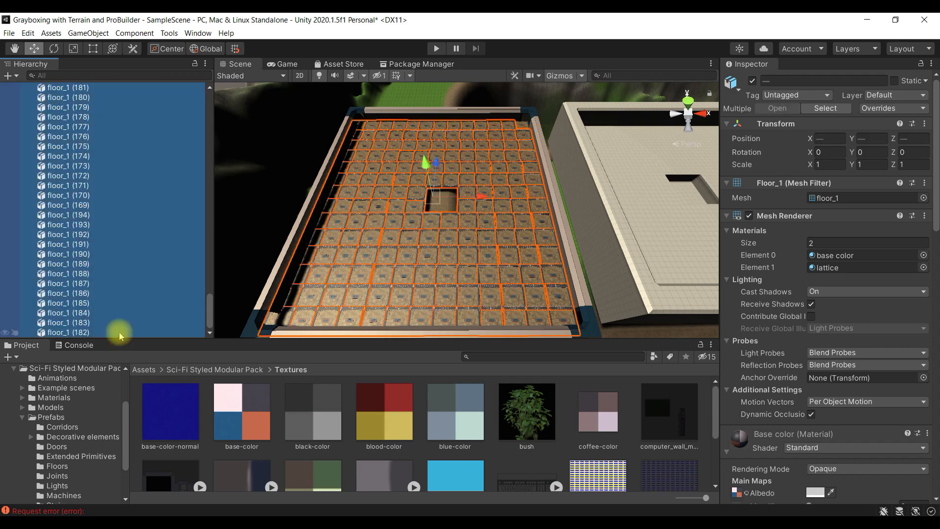
pyautogui.scroll(20, 122, 328)
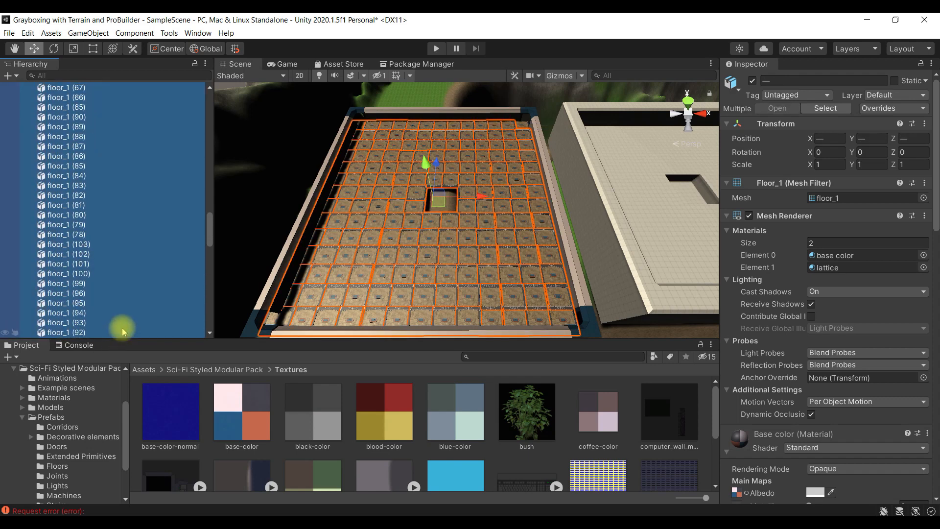
pyautogui.scroll(10, 123, 327)
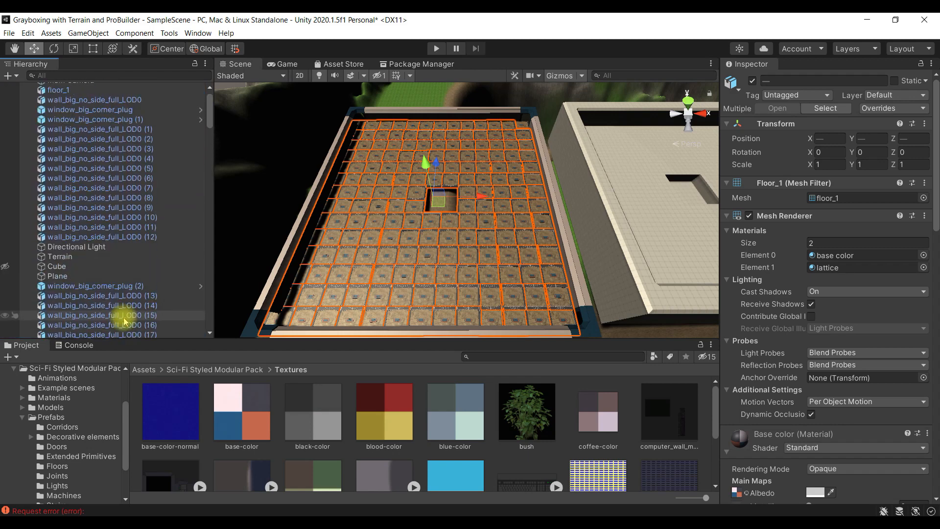
# Reorder the Hierarchy so Directional Light, Terrain, Cube and Plane sit directly below Main Camera
pyautogui.click(119, 246)
pyautogui.keyDown('shift'); pyautogui.click(117, 275); pyautogui.keyUp('shift')
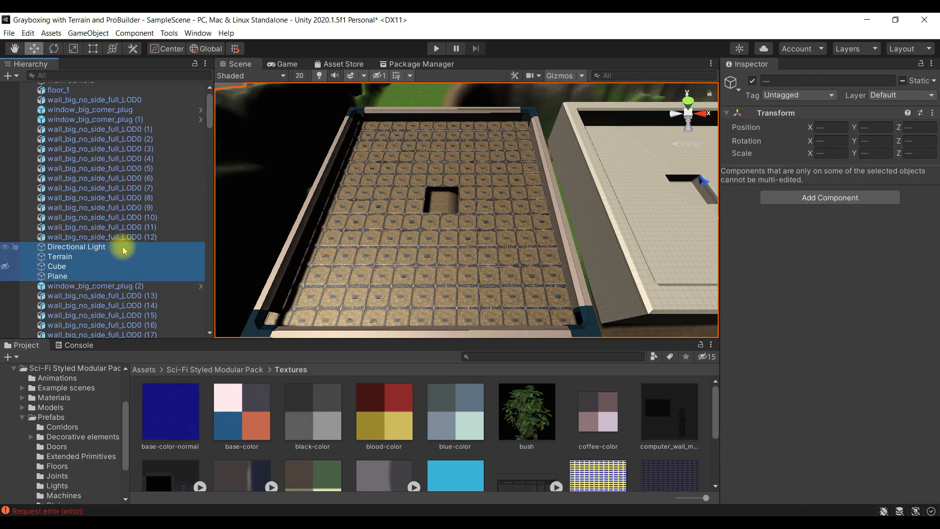
pyautogui.moveTo(123, 248); pyautogui.dragTo(125, 105)
# Move floor_1 down the Hierarchy, out from between Plane and the first wall piece
pyautogui.click(101, 144)
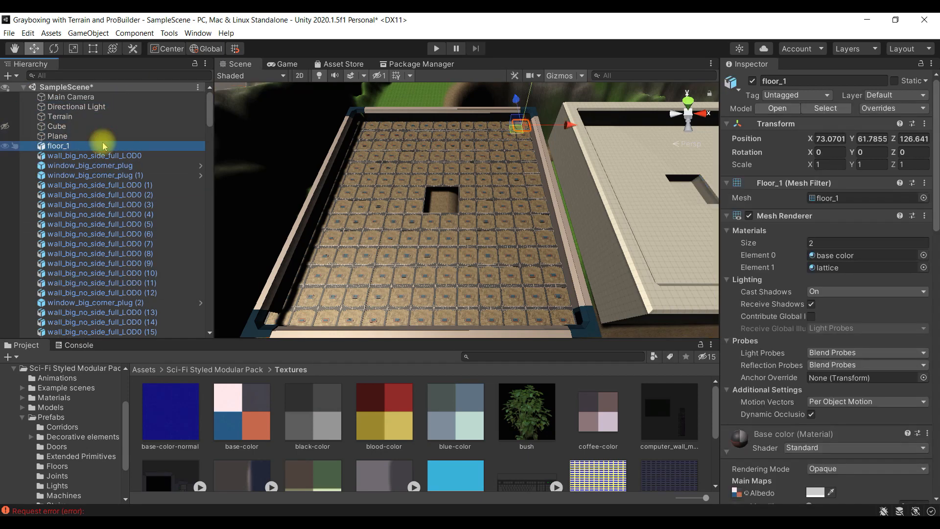
pyautogui.moveTo(97, 143); pyautogui.dragTo(160, 224)
pyautogui.scroll(6, 160, 225)
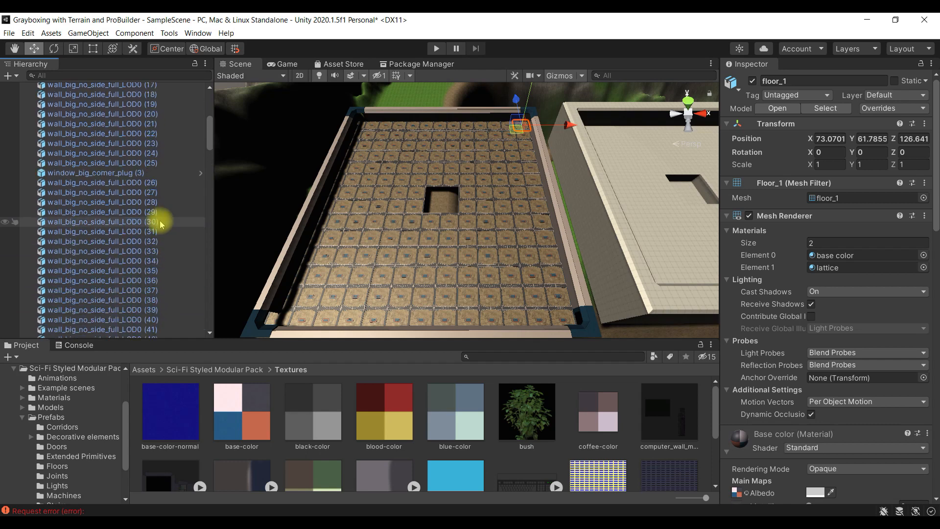
# Examine the order of the wall, corner and floor pieces listed in the Hierarchy below Plane
pyautogui.click(136, 173)
pyautogui.scroll(9, 151, 191)
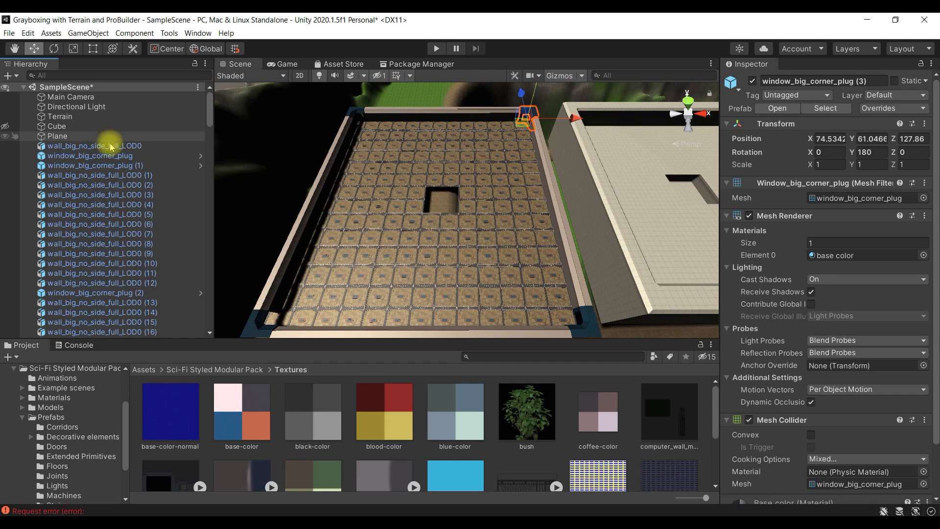
pyautogui.click(110, 145)
pyautogui.click(103, 136)
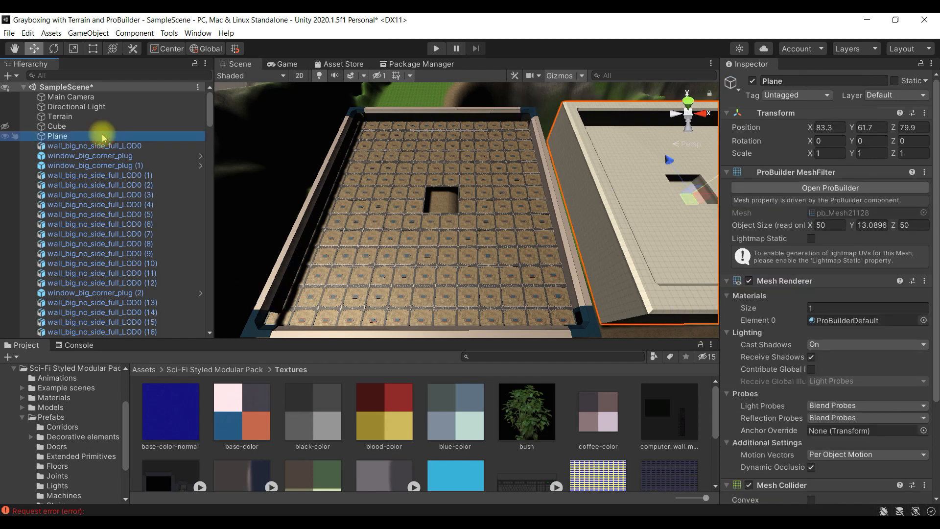
pyautogui.scroll(-20, 104, 140)
pyautogui.scroll(5, 106, 146)
pyautogui.scroll(5, 108, 198)
pyautogui.scroll(15, 106, 195)
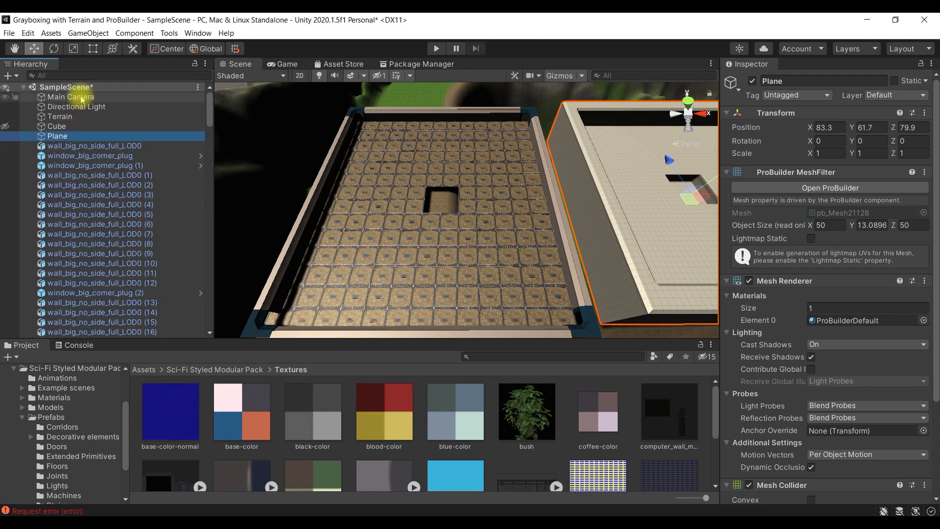
# Create an empty GameObject at the root of SampleScene
pyautogui.click(88, 89)
pyautogui.rightClick(88, 90)
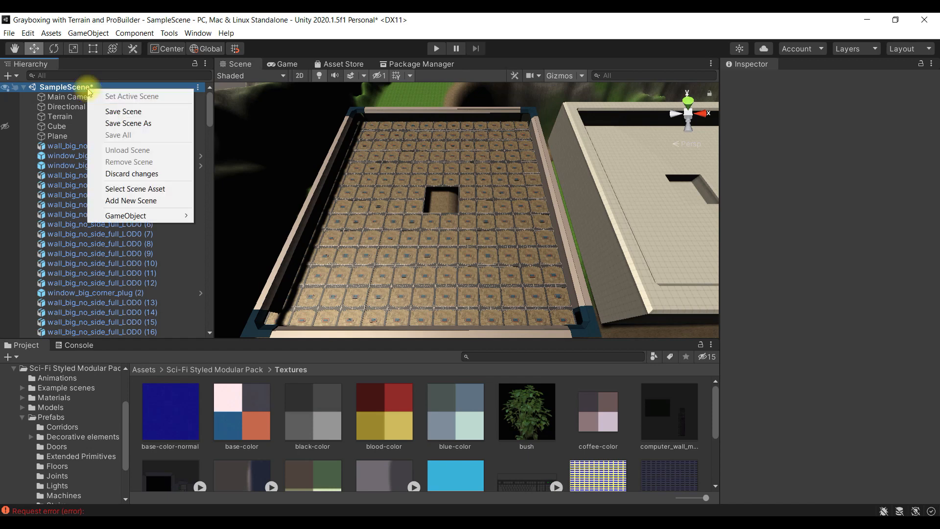
pyautogui.click(56, 88)
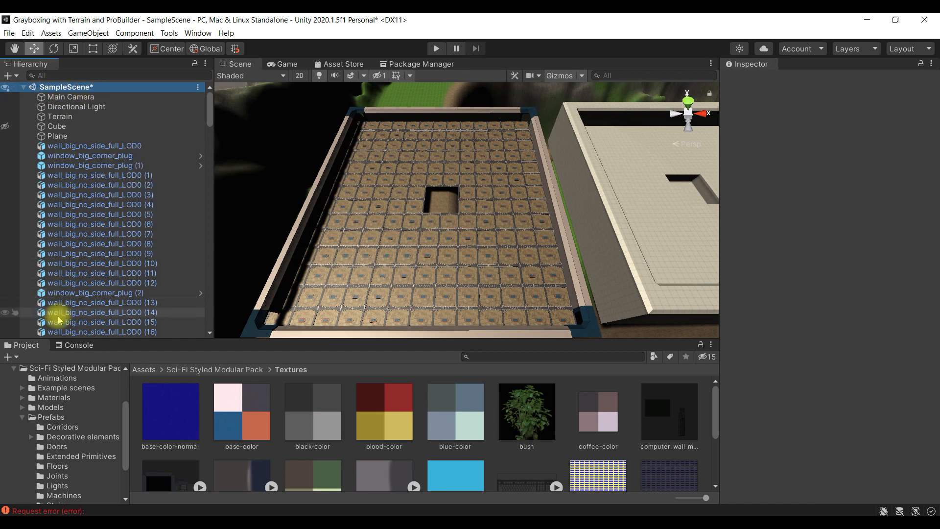
pyautogui.click(8, 76)
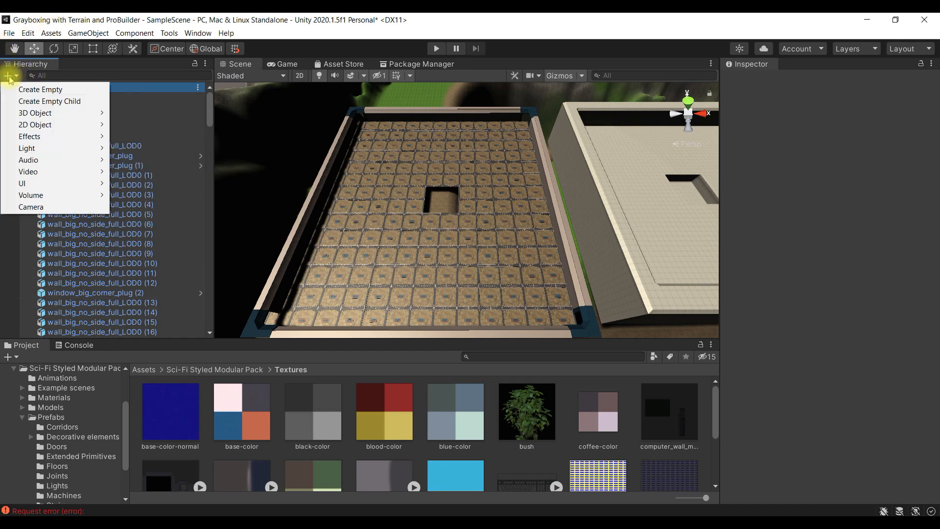
pyautogui.click(73, 88)
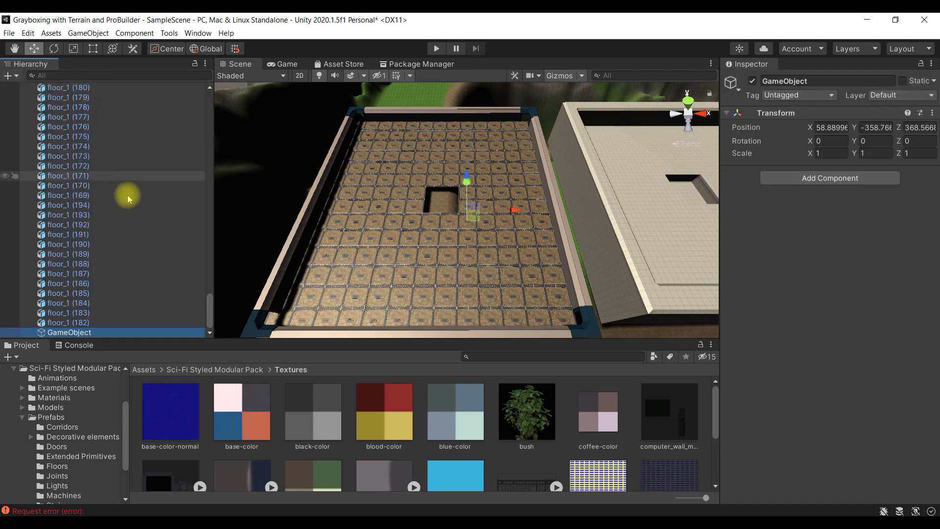
# Rename the new empty GameObject as Arena and make all the wall, corner and floor pieces its children
pyautogui.click(112, 334)
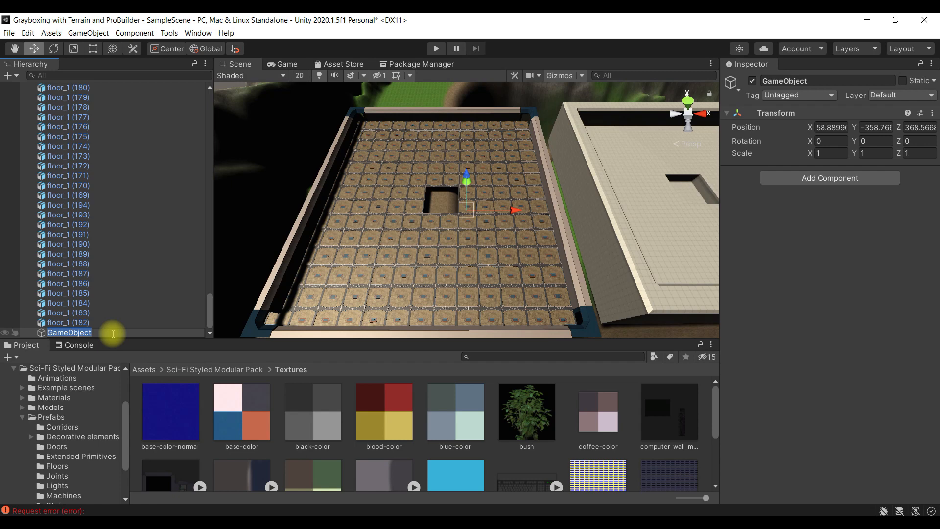
pyautogui.press('Return')
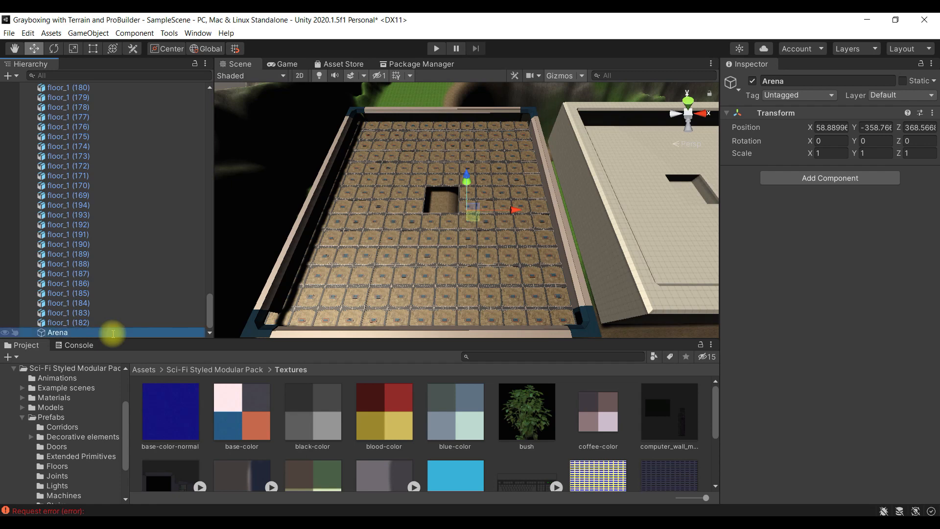
pyautogui.scroll(20, 113, 337)
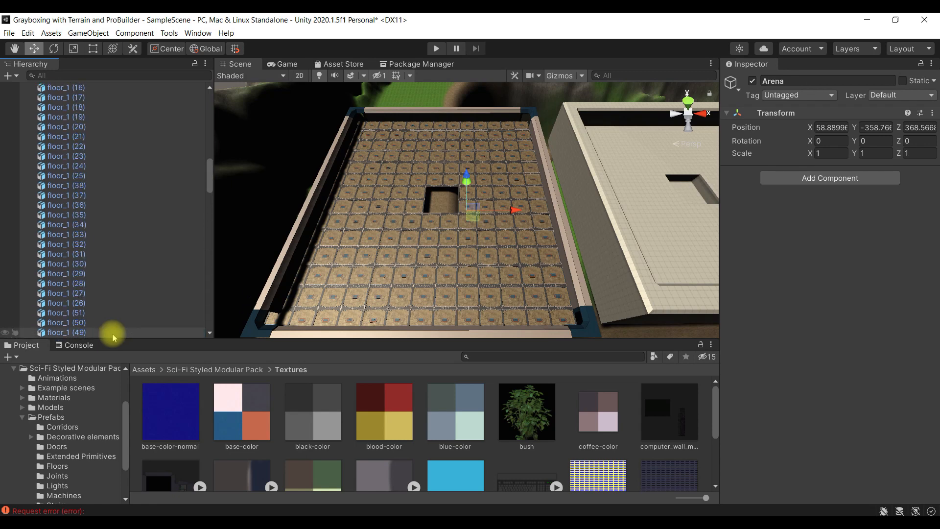
pyautogui.scroll(6, 113, 337)
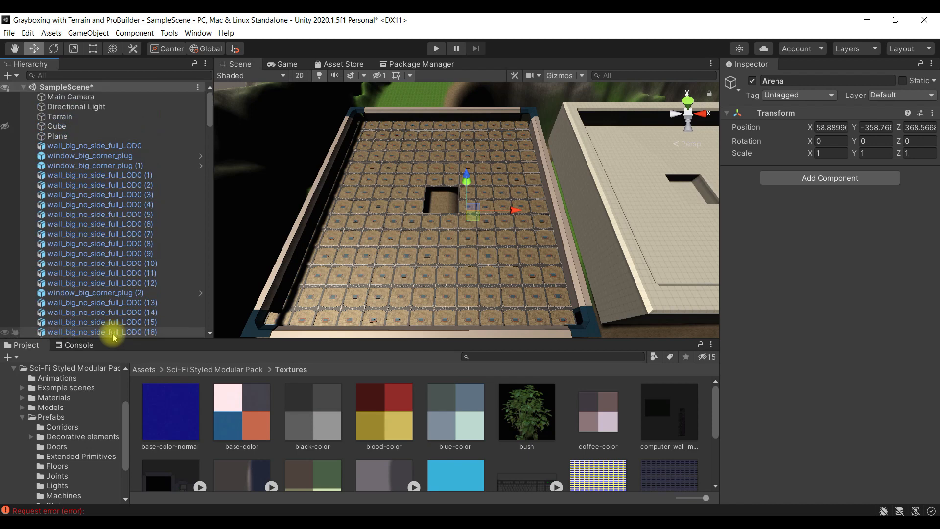
pyautogui.click(82, 146)
pyautogui.scroll(-20, 88, 157)
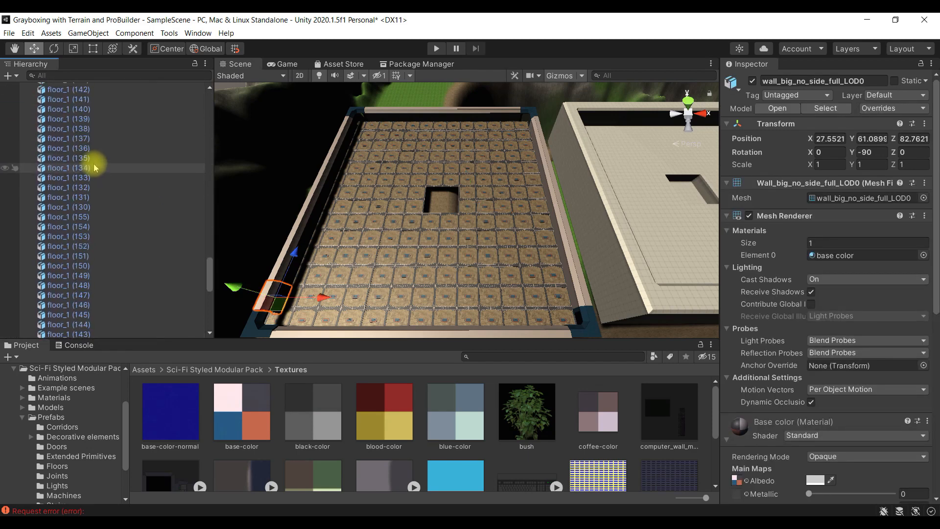
pyautogui.keyDown('shift'); pyautogui.click(77, 323); pyautogui.keyUp('shift')
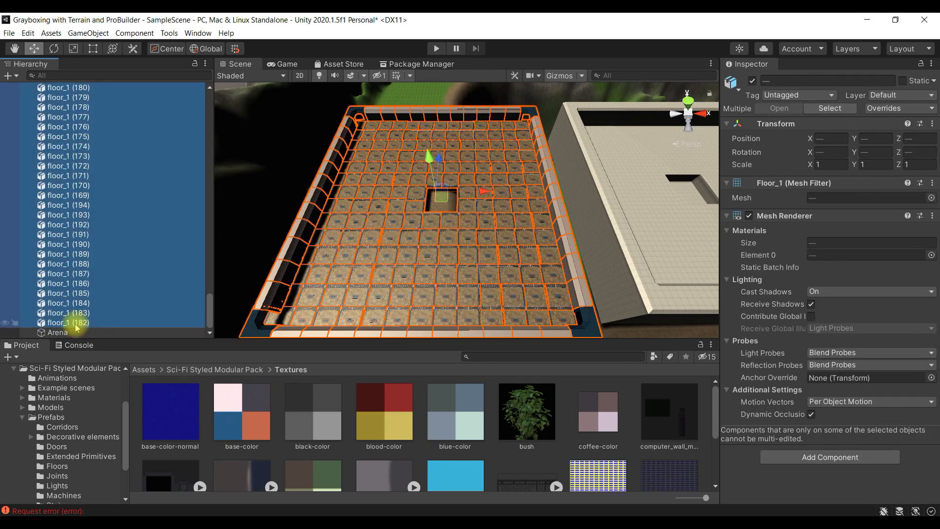
pyautogui.moveTo(78, 336); pyautogui.dragTo(70, 332)
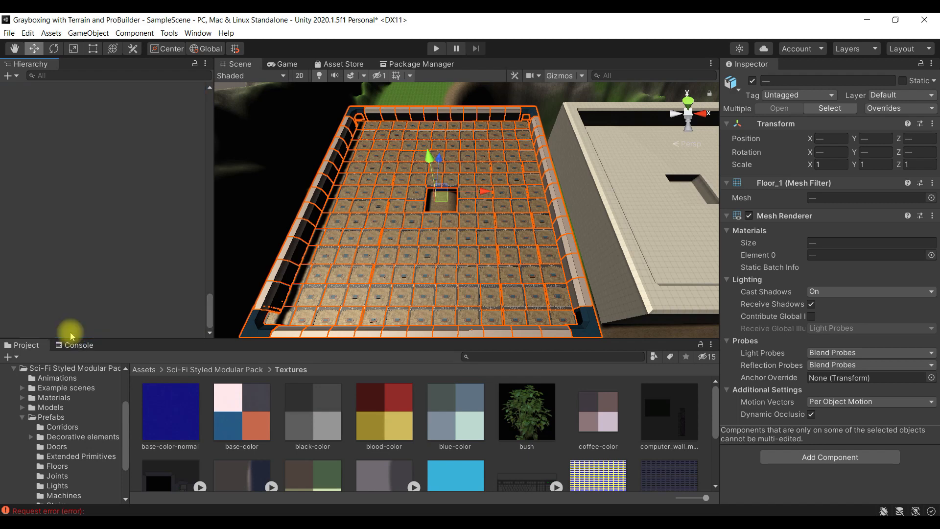
# Collapse Arena's children in the Hierarchy and shift the whole Arena along the X axis to 60.7
pyautogui.scroll(15, 82, 311)
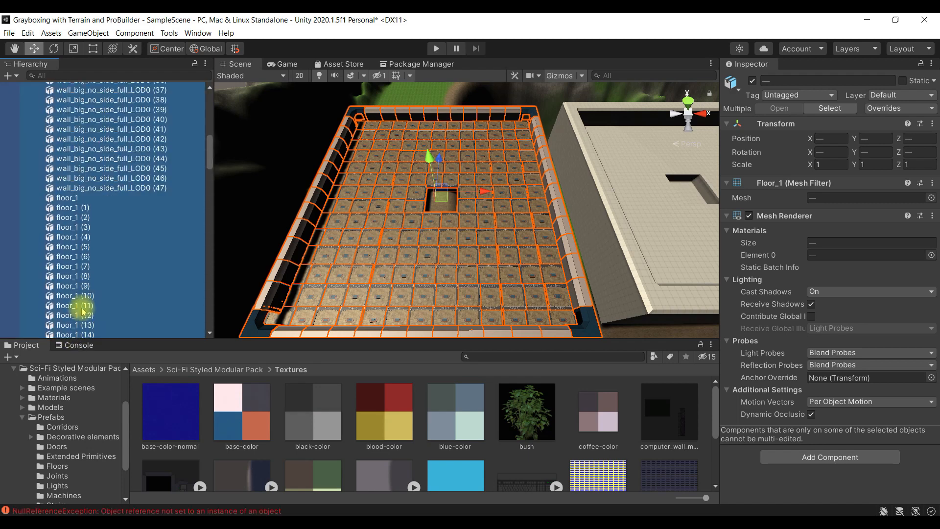
pyautogui.scroll(8, 82, 311)
pyautogui.click(31, 147)
pyautogui.click(32, 147)
pyautogui.click(31, 147)
pyautogui.click(62, 147)
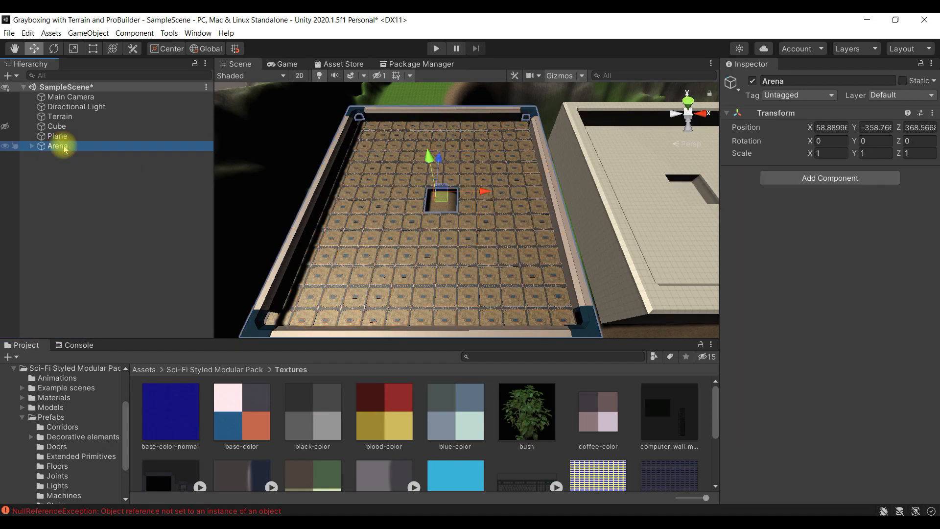
pyautogui.moveTo(489, 192); pyautogui.dragTo(511, 206)
# Hide the grayboxed Plane structure beside the Arena in the Scene view
pyautogui.scroll(-4, 512, 207)
pyautogui.moveTo(551, 221); pyautogui.dragTo(509, 192, button='right')
pyautogui.click(509, 193)
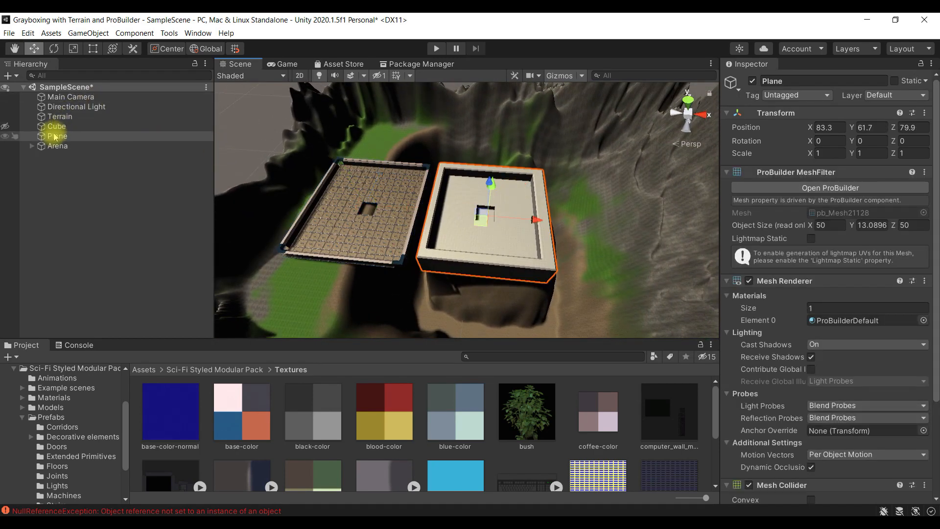
pyautogui.click(6, 135)
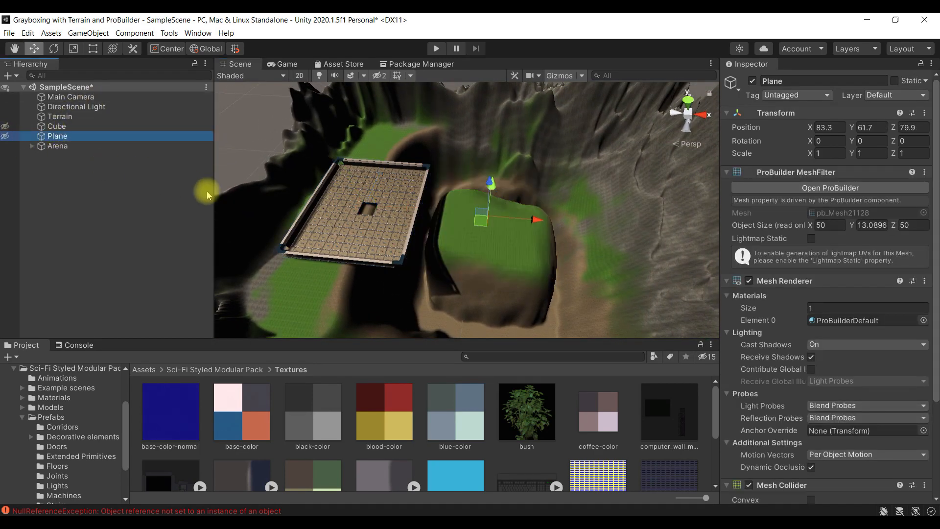
# Move the whole Arena along the X axis onto the grassy mound where the hidden Plane stands
pyautogui.click(347, 233)
pyautogui.scroll(5, 153, 154)
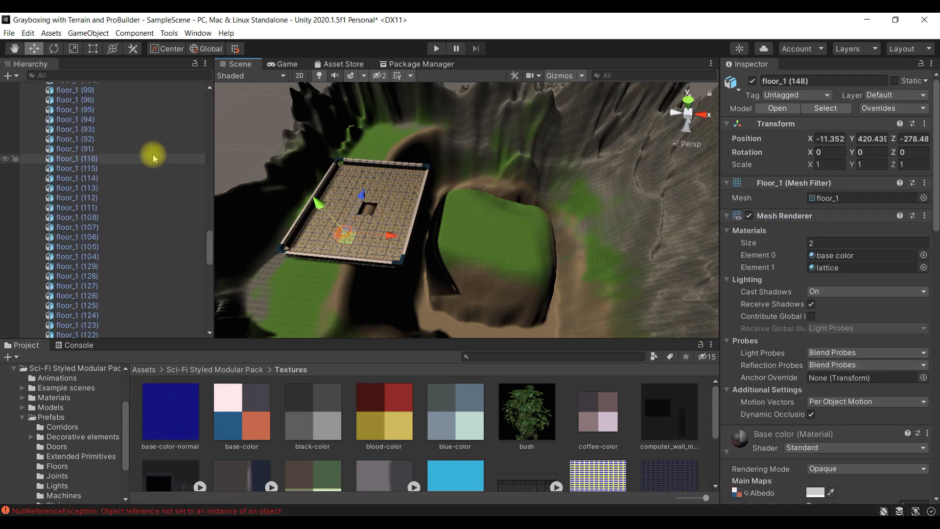
pyautogui.scroll(10, 152, 151)
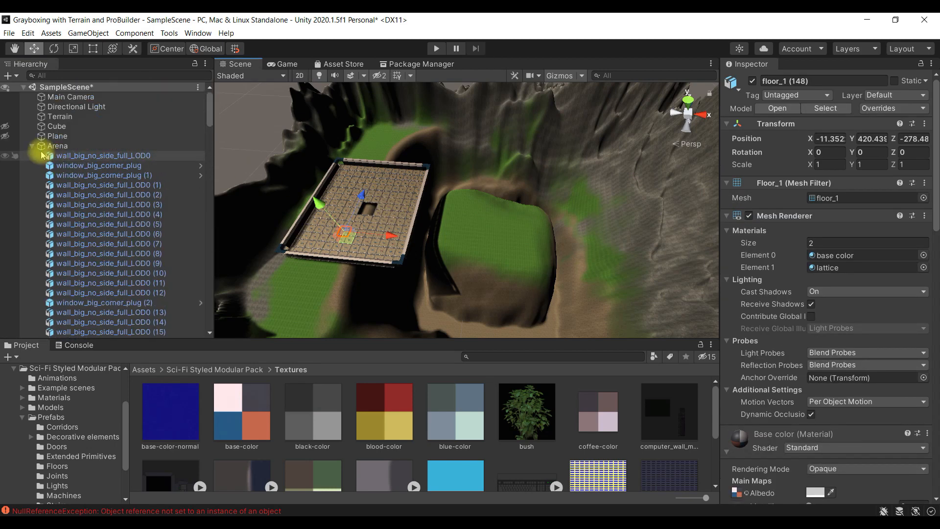
pyautogui.click(48, 149)
pyautogui.click(33, 146)
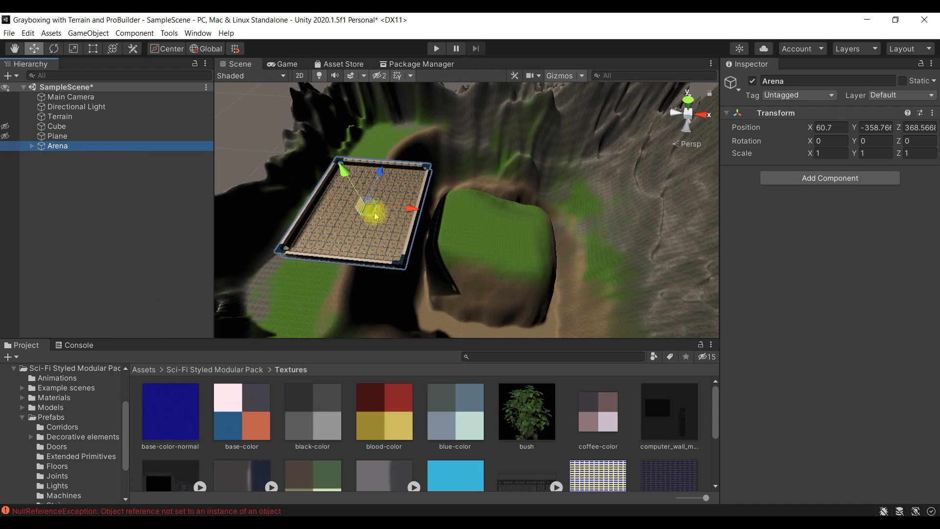
pyautogui.moveTo(404, 208); pyautogui.dragTo(529, 235)
# Compare the Arena's placement on the mound with the hidden Plane's position and the surrounding terrain
pyautogui.click(81, 137)
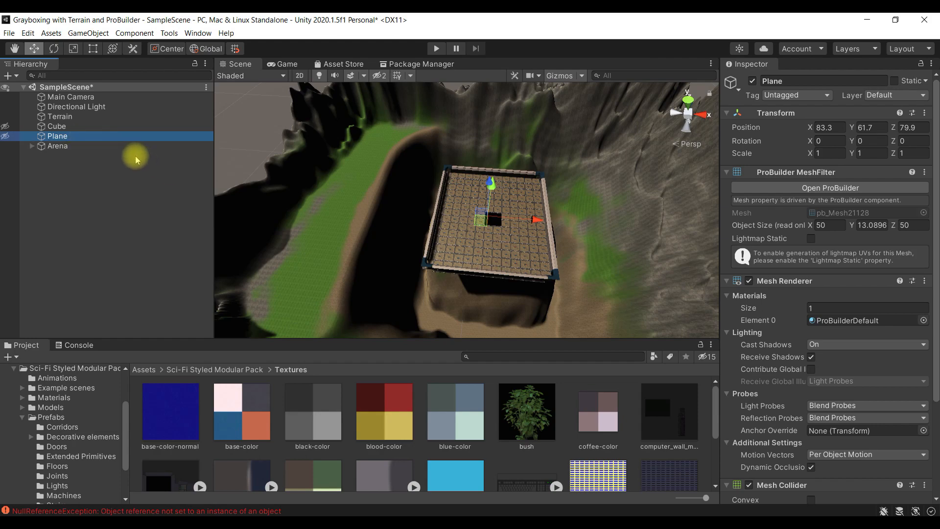
pyautogui.click(582, 228)
pyautogui.scroll(5, 574, 268)
pyautogui.scroll(-6, 590, 294)
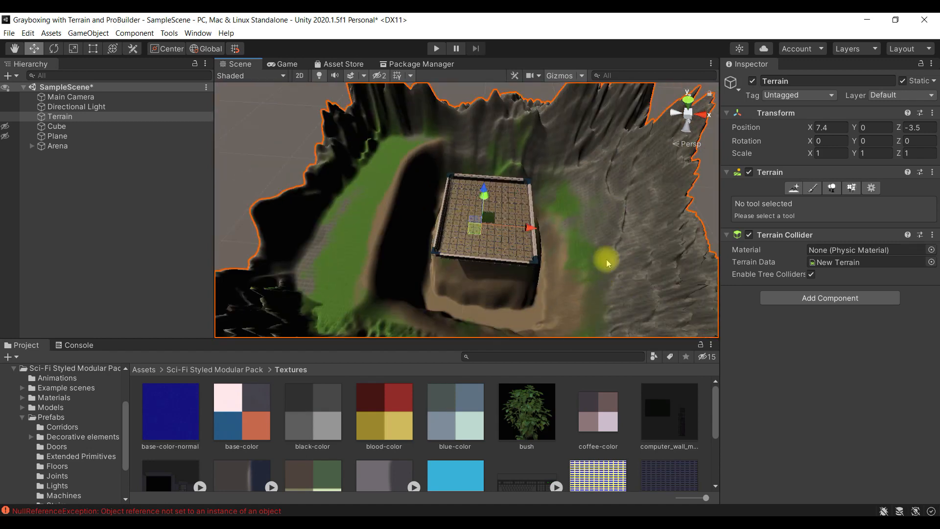
pyautogui.scroll(4, 605, 260)
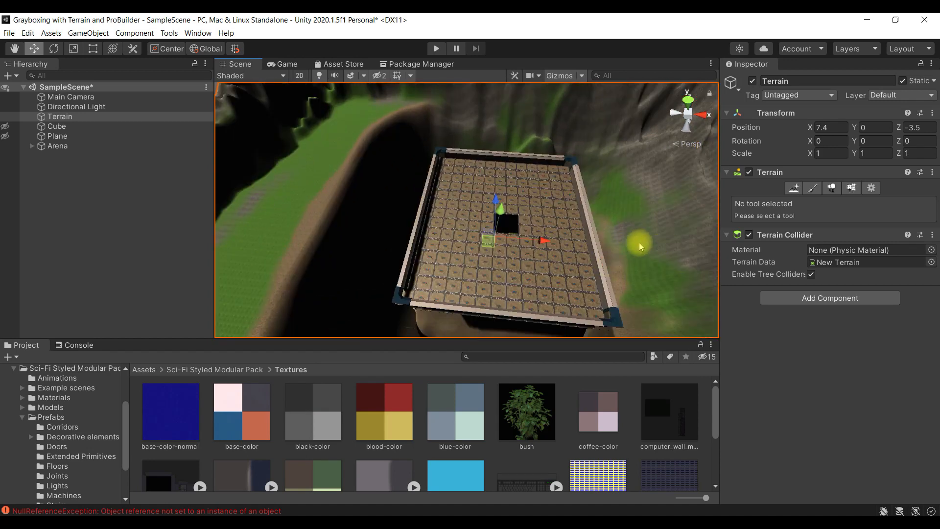
# Check the Console for the reported NullReferenceException and return to the project assets
pyautogui.click(284, 186)
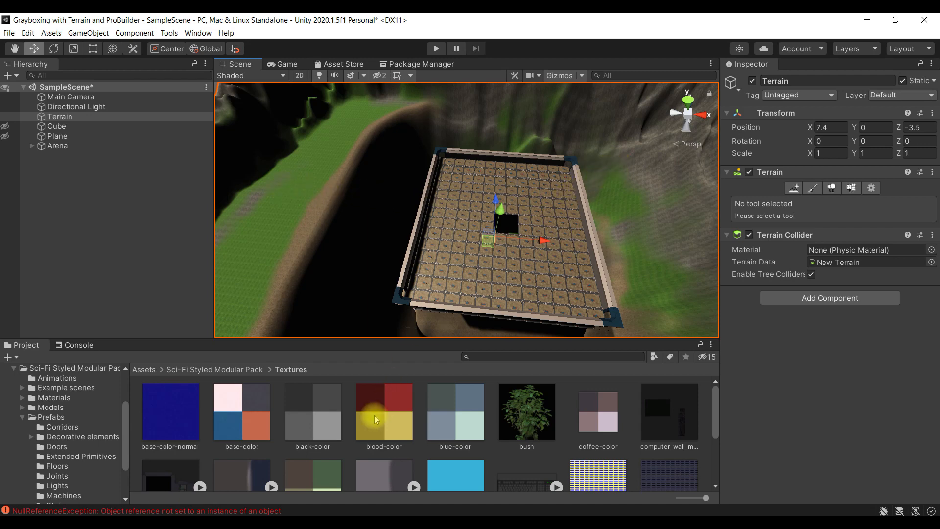
pyautogui.click(256, 510)
pyautogui.click(20, 345)
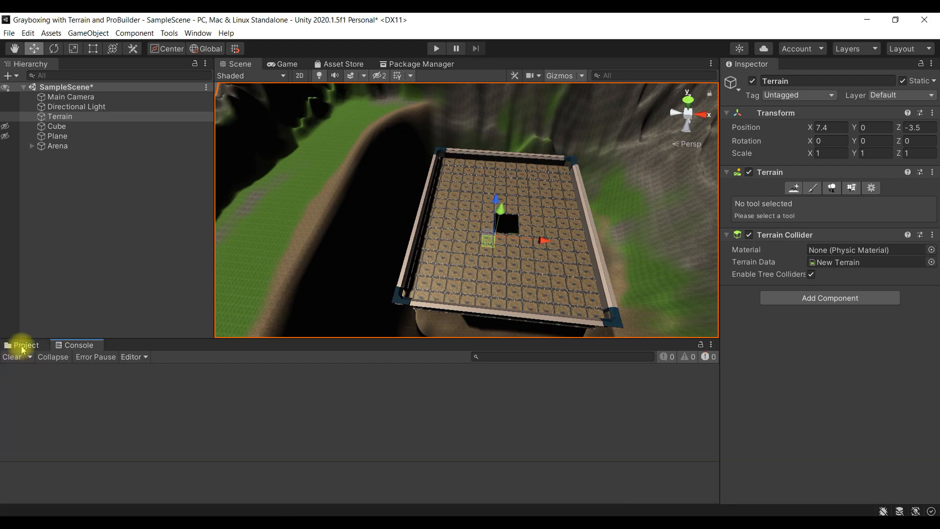